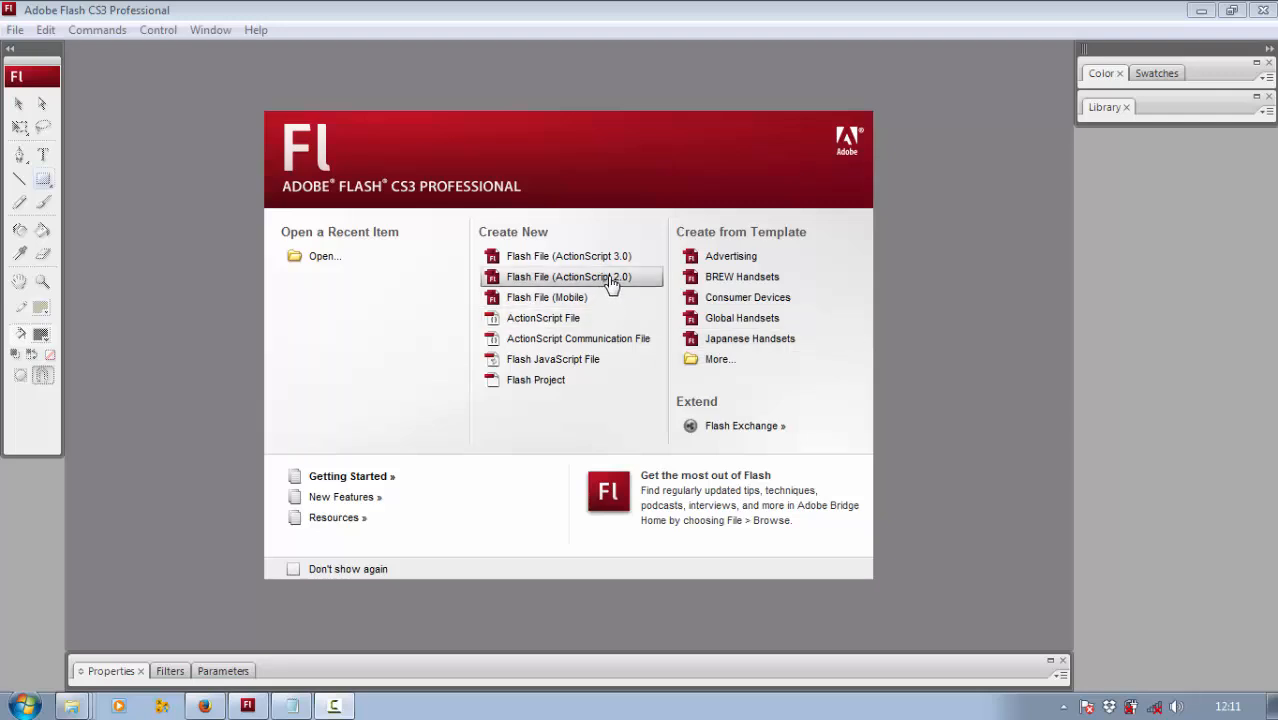
# Step: Create a new Flash File (ActionScript 2.0) and draw a black rectangle in the upper-left area of the stage
pyautogui.click(610, 286)
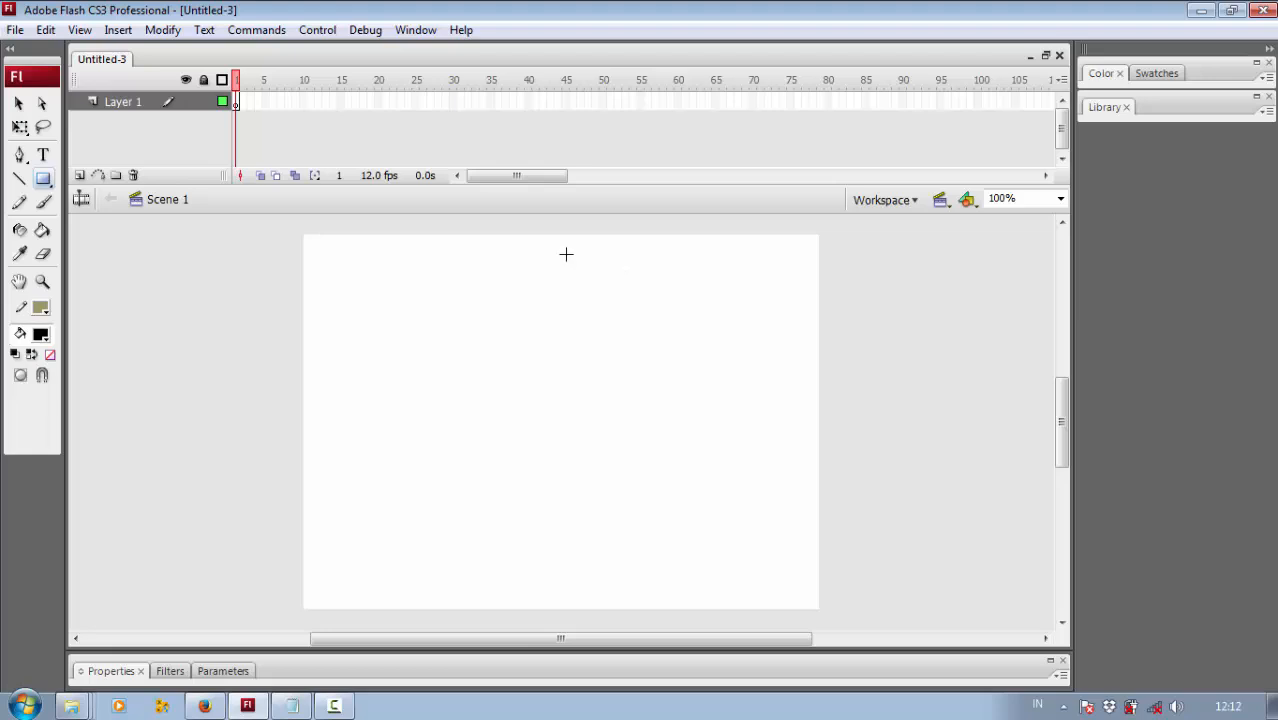
pyautogui.click(46, 179)
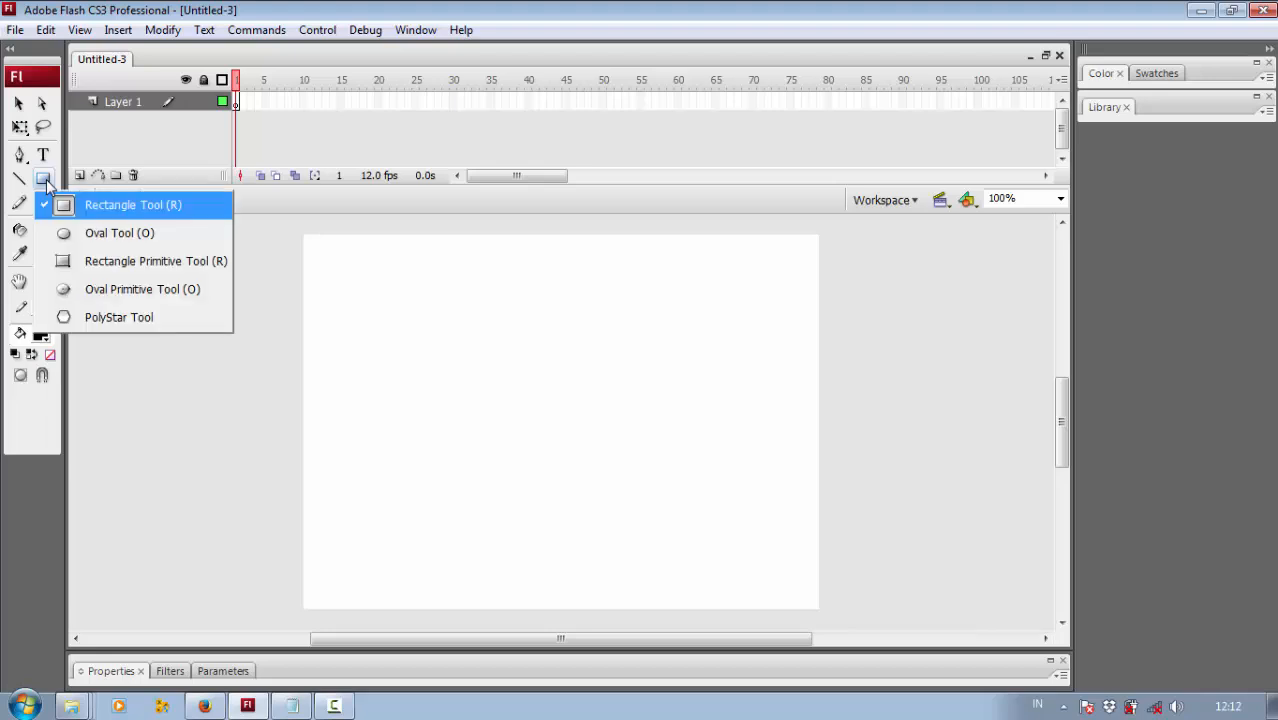
pyautogui.click(126, 207)
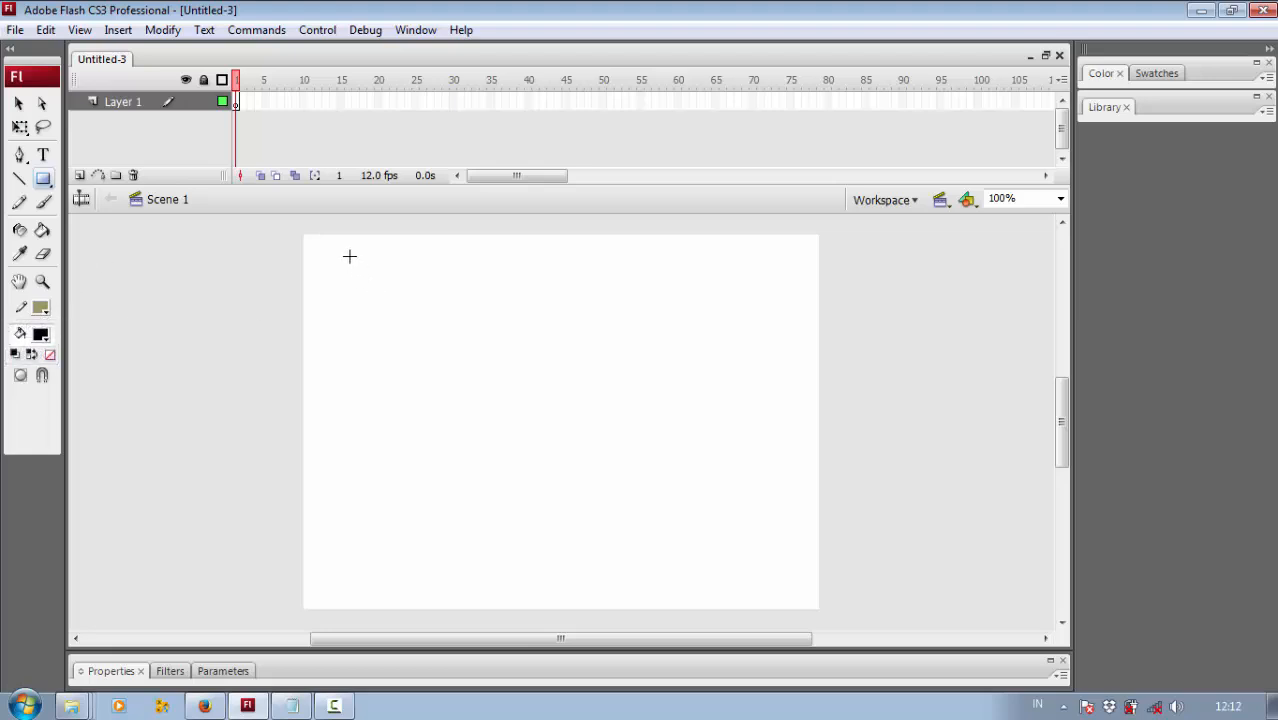
pyautogui.moveTo(350, 257); pyautogui.dragTo(469, 348)
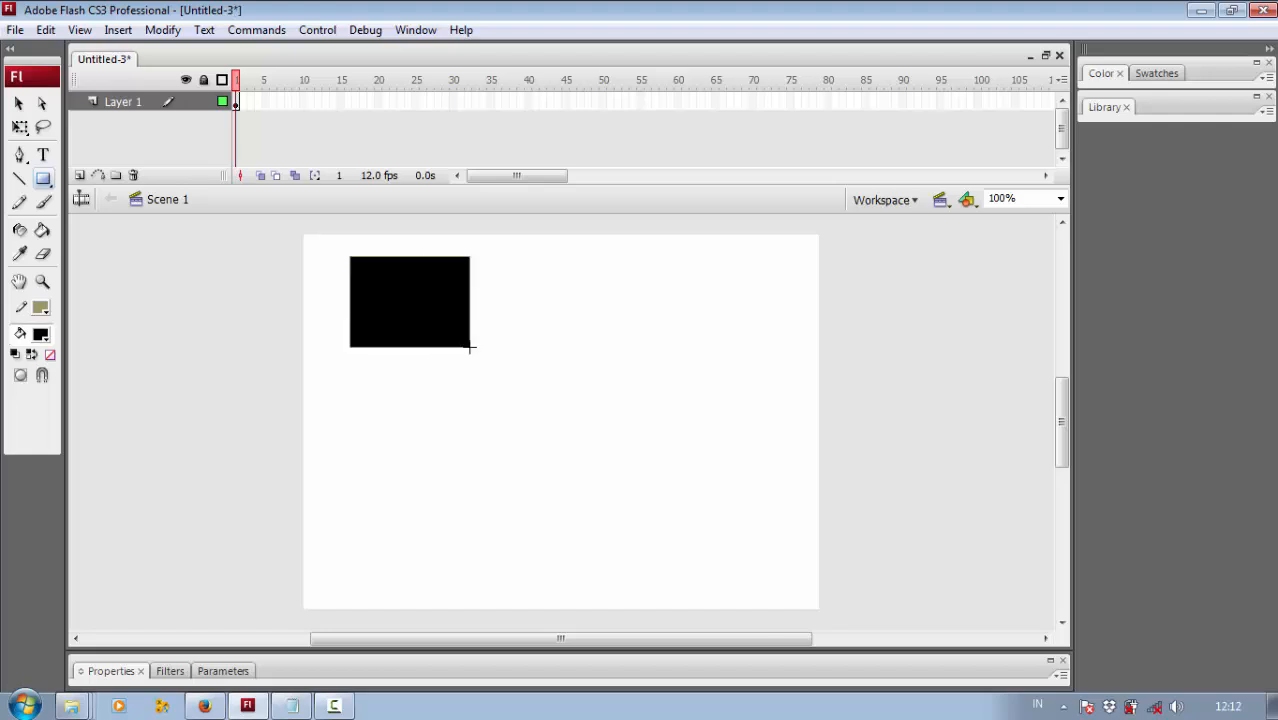
# Step: Move the rectangle's black fill off its outline to the right, and delete the leftover outline
pyautogui.click(18, 103)
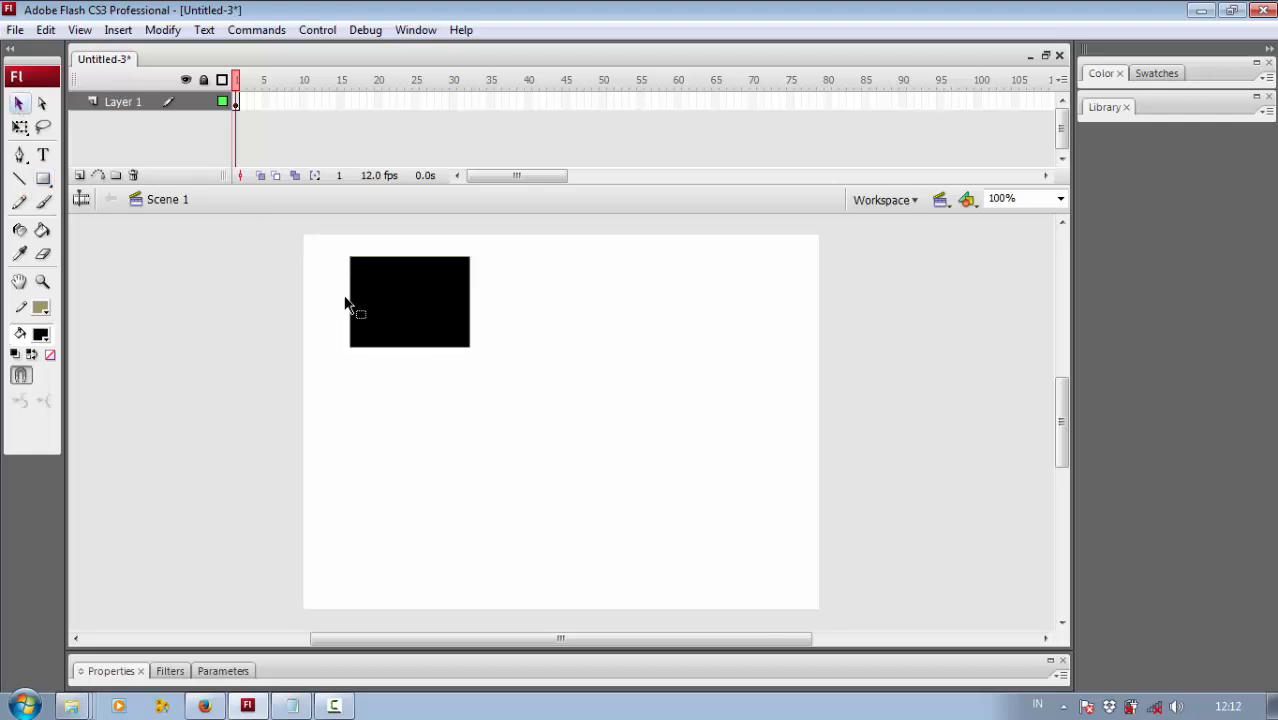
pyautogui.click(412, 300)
pyautogui.moveTo(417, 299)
pyautogui.mouseDown()
pyautogui.moveTo(591, 331)
pyautogui.moveTo(613, 314)
pyautogui.mouseUp()
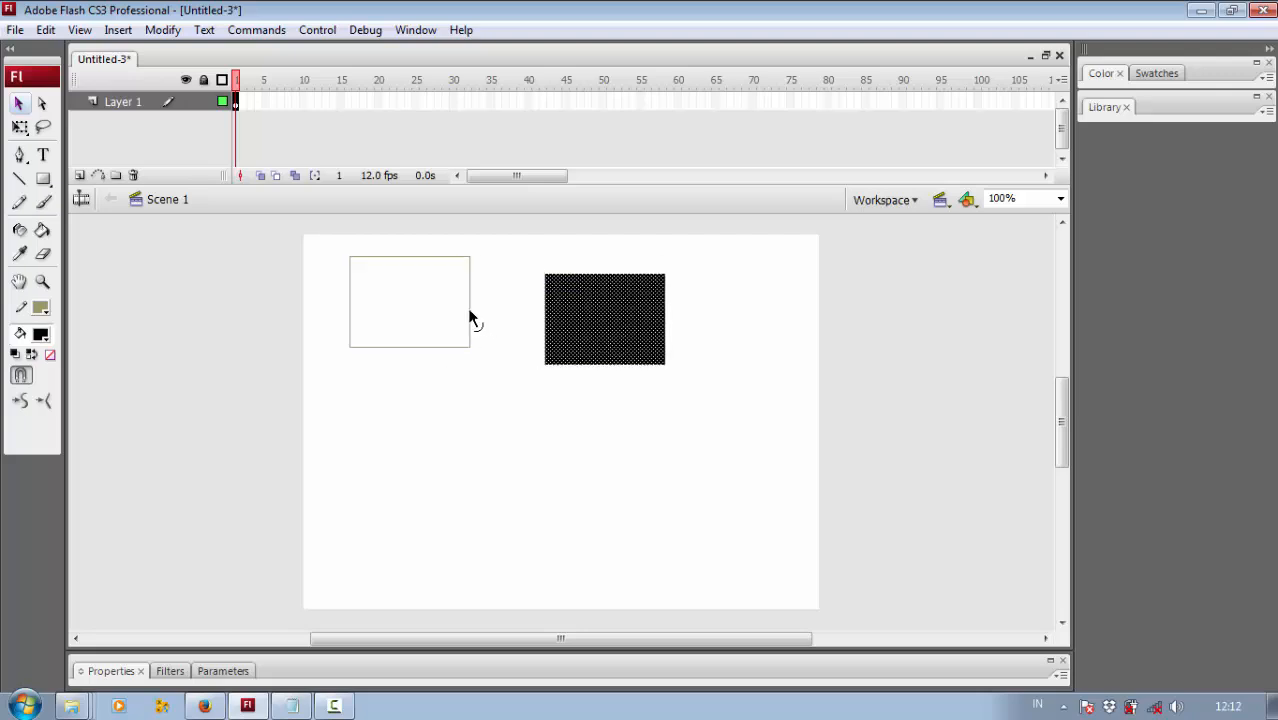
pyautogui.click(469, 311)
pyautogui.click(477, 323)
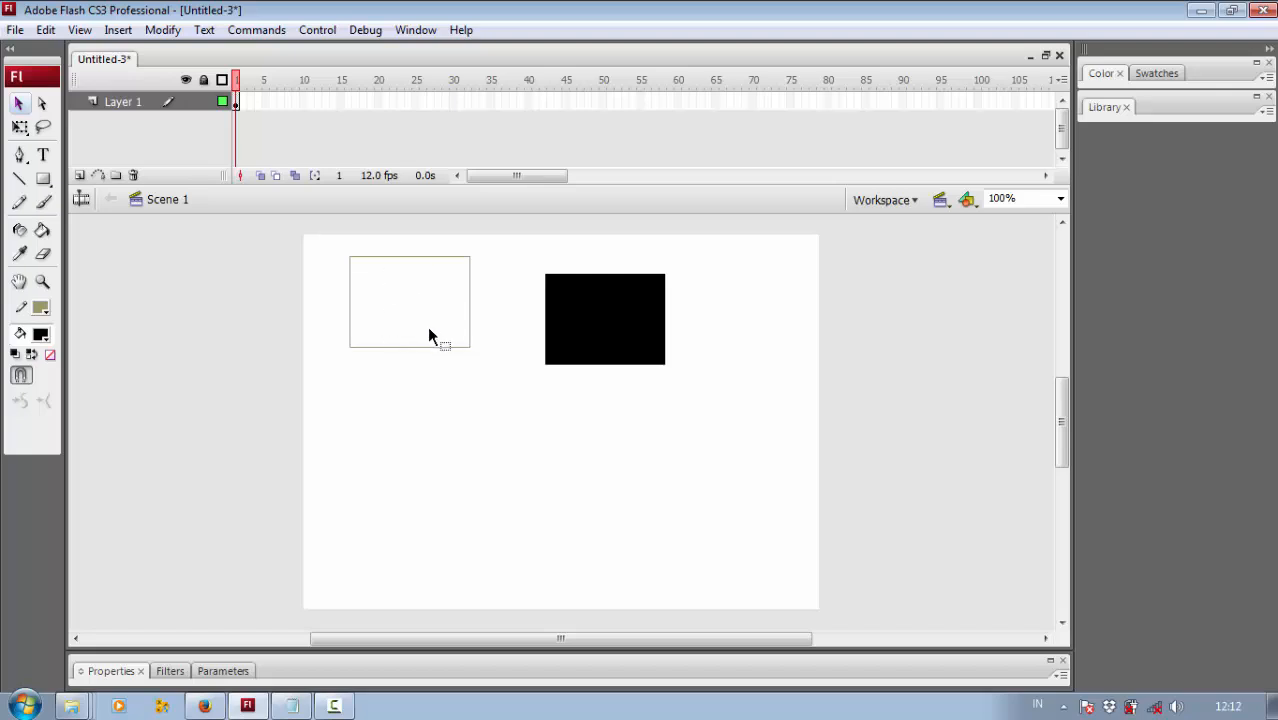
pyautogui.click(470, 311)
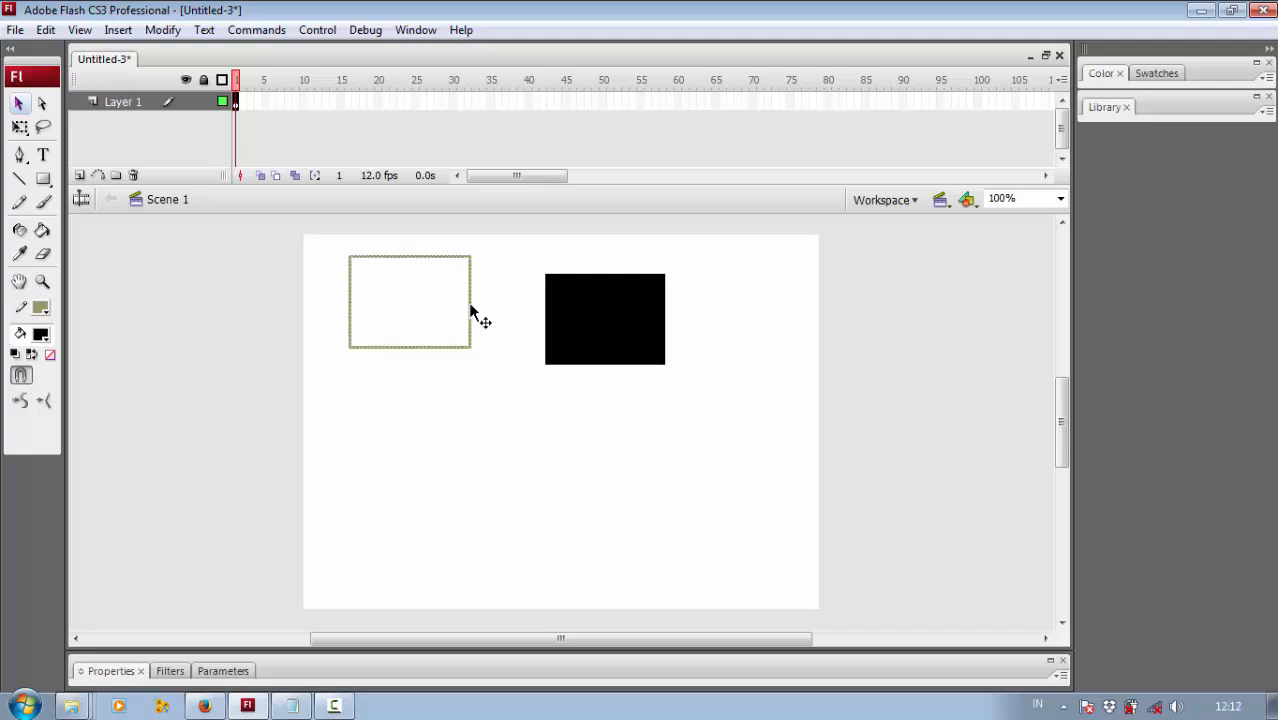
pyautogui.press('Delete')
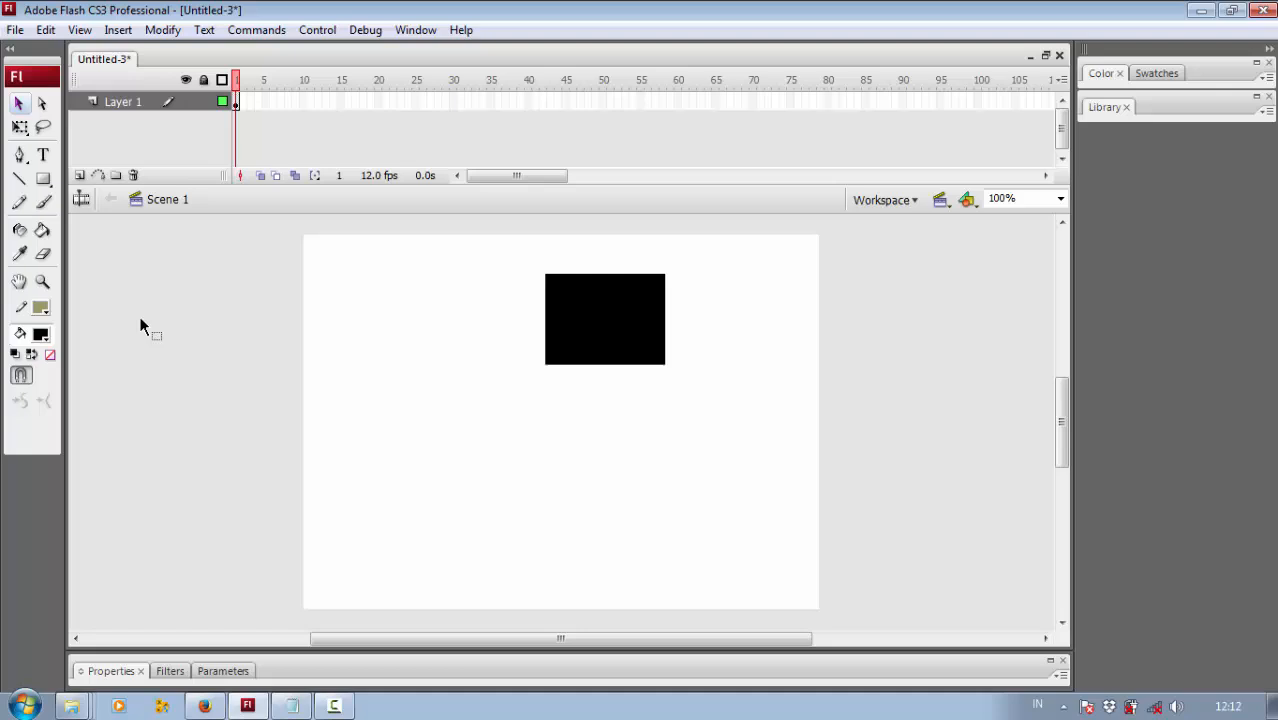
# Step: Set the stroke color to none and move the black rectangle to the stage's upper-left corner
pyautogui.click(41, 308)
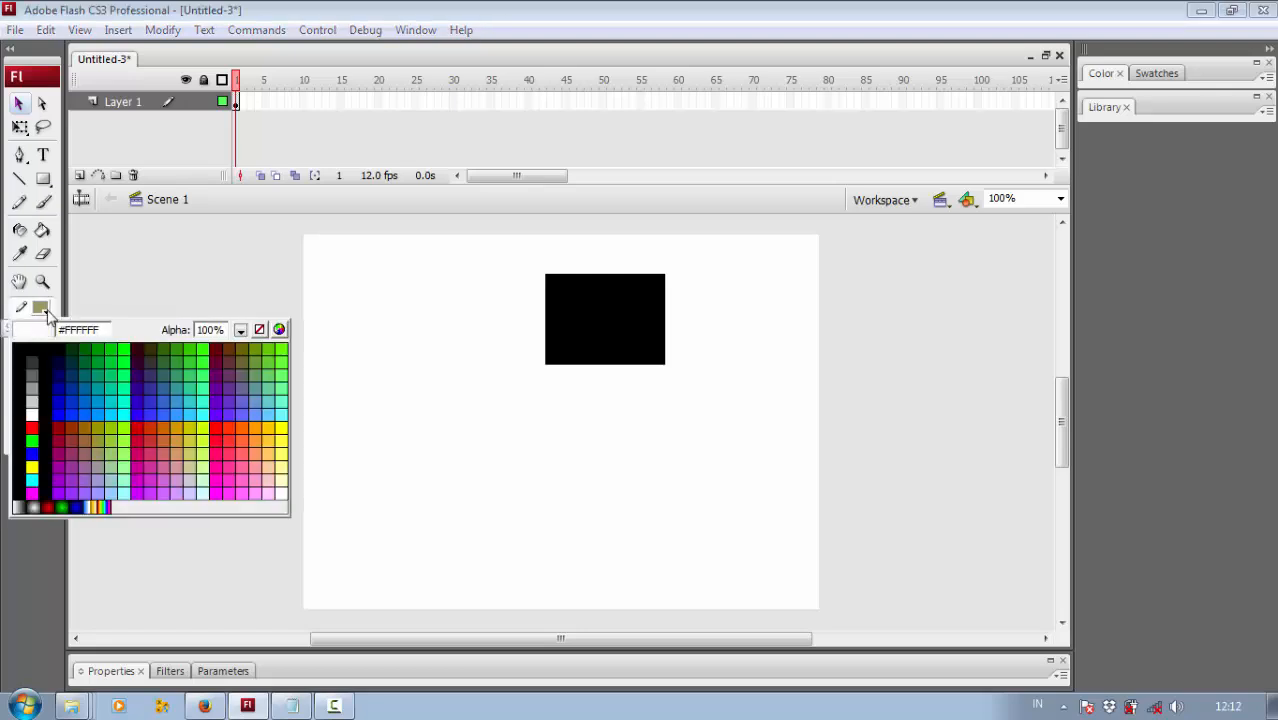
pyautogui.click(261, 331)
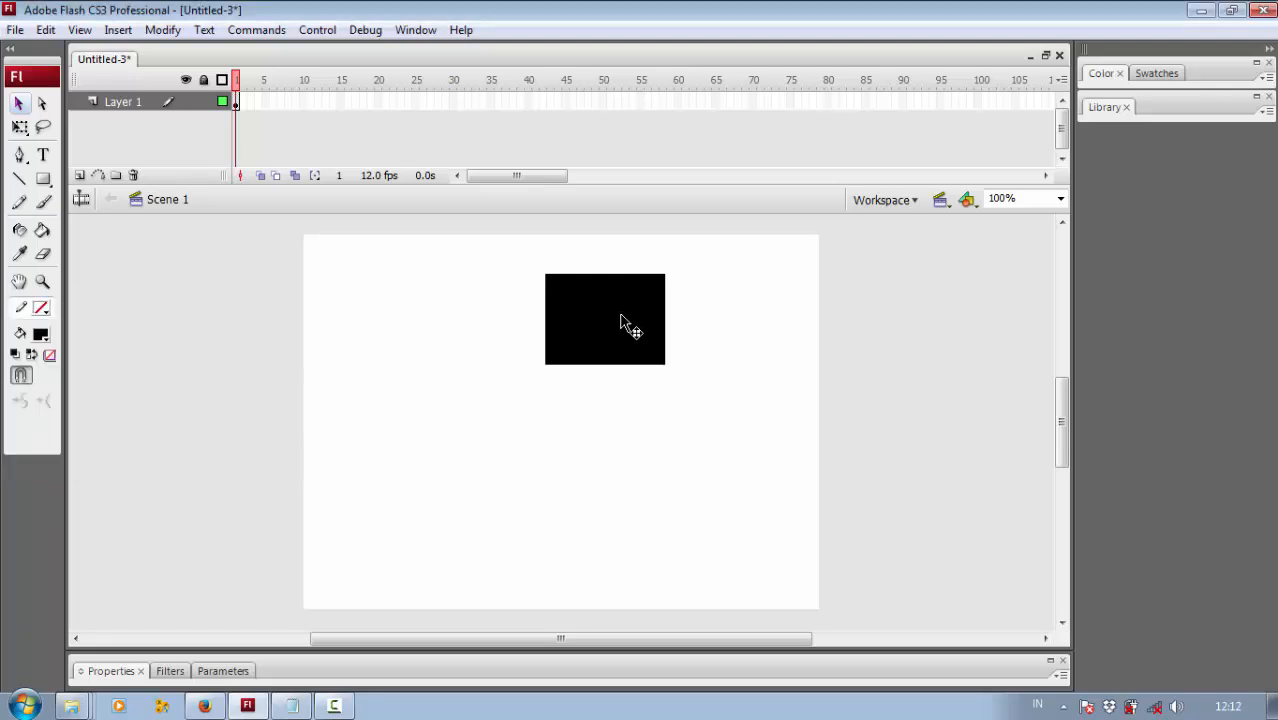
pyautogui.moveTo(600, 325); pyautogui.dragTo(402, 295)
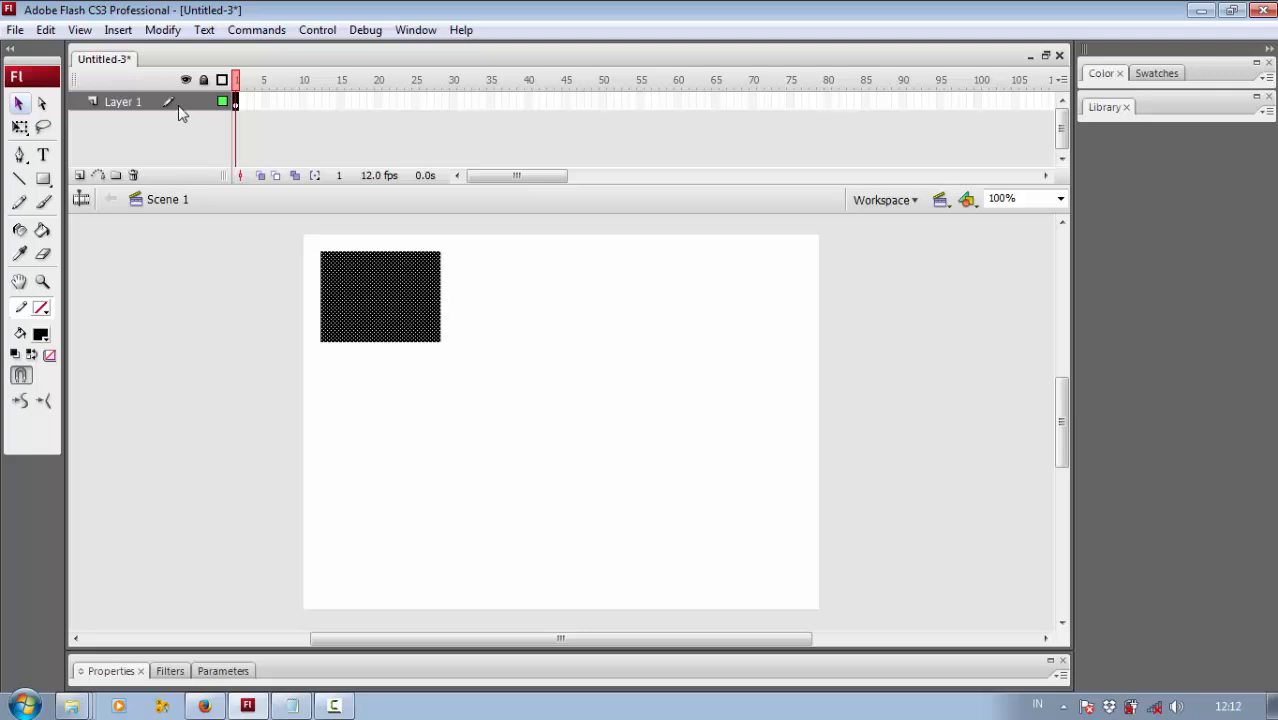
# Step: Insert a keyframe at frame 20 of Layer 1 and move the rectangle there to the stage's upper-right corner
pyautogui.click(236, 102)
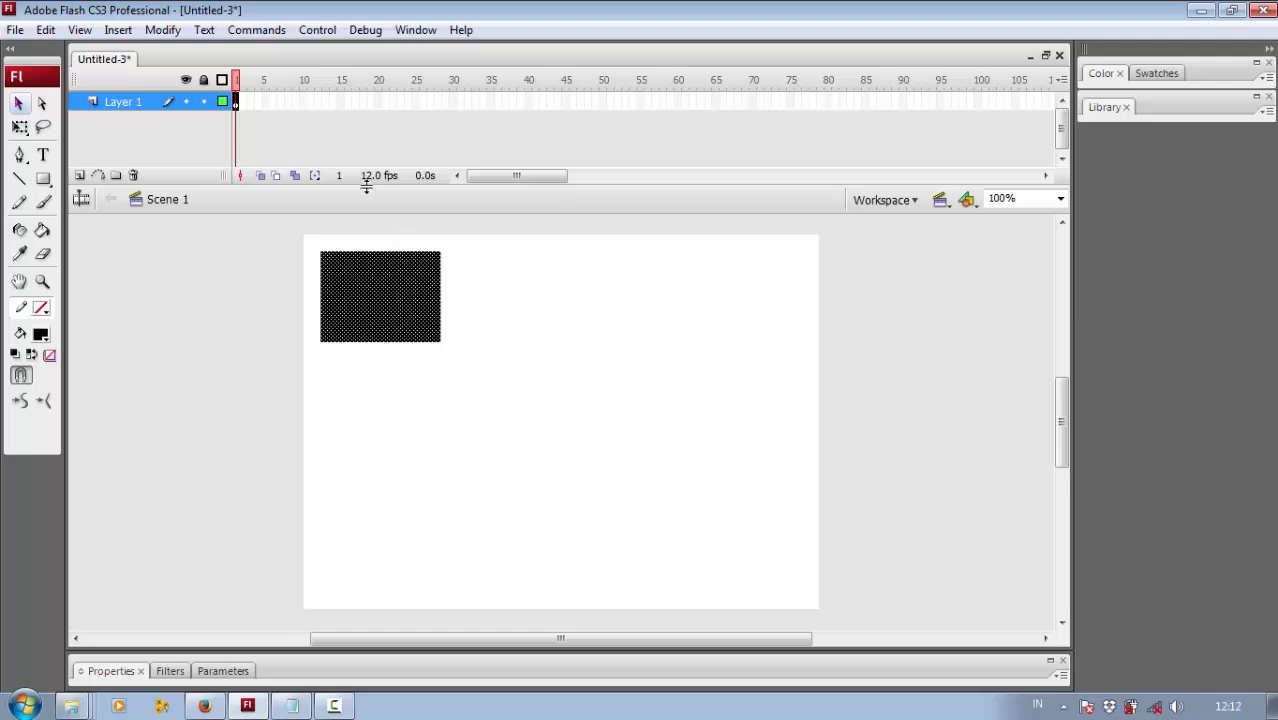
pyautogui.rightClick(378, 102)
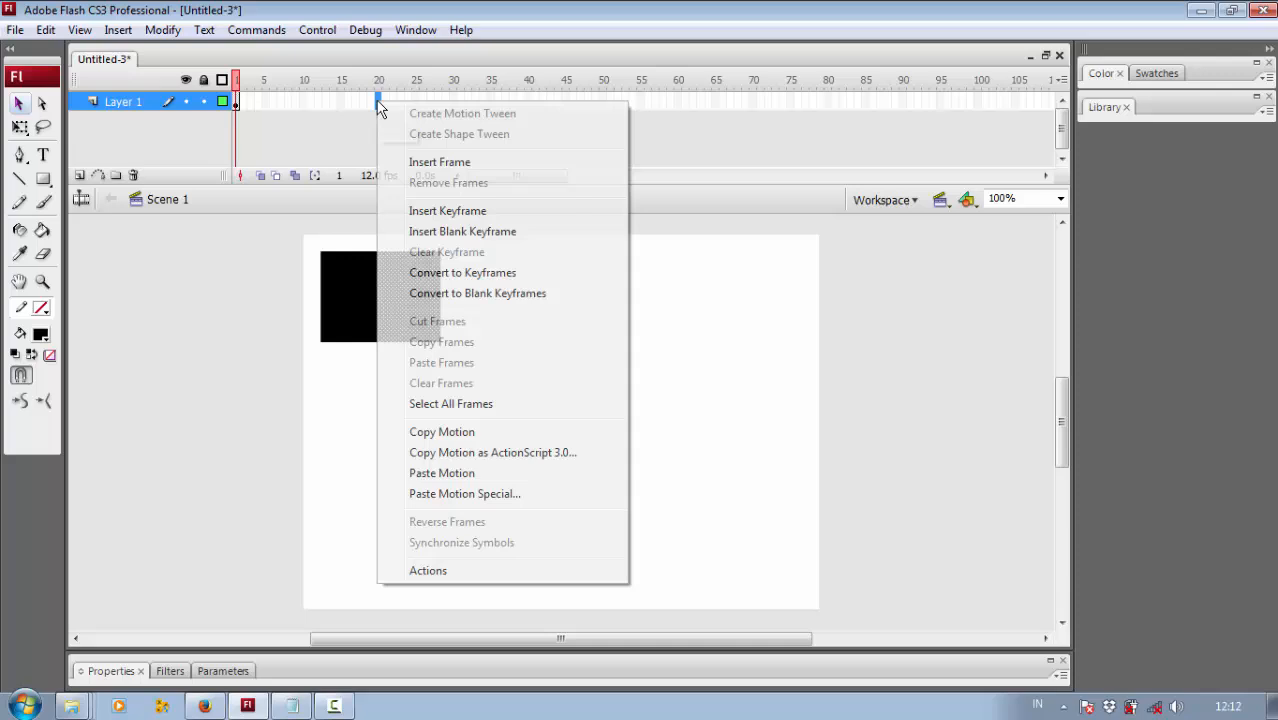
pyautogui.click(465, 210)
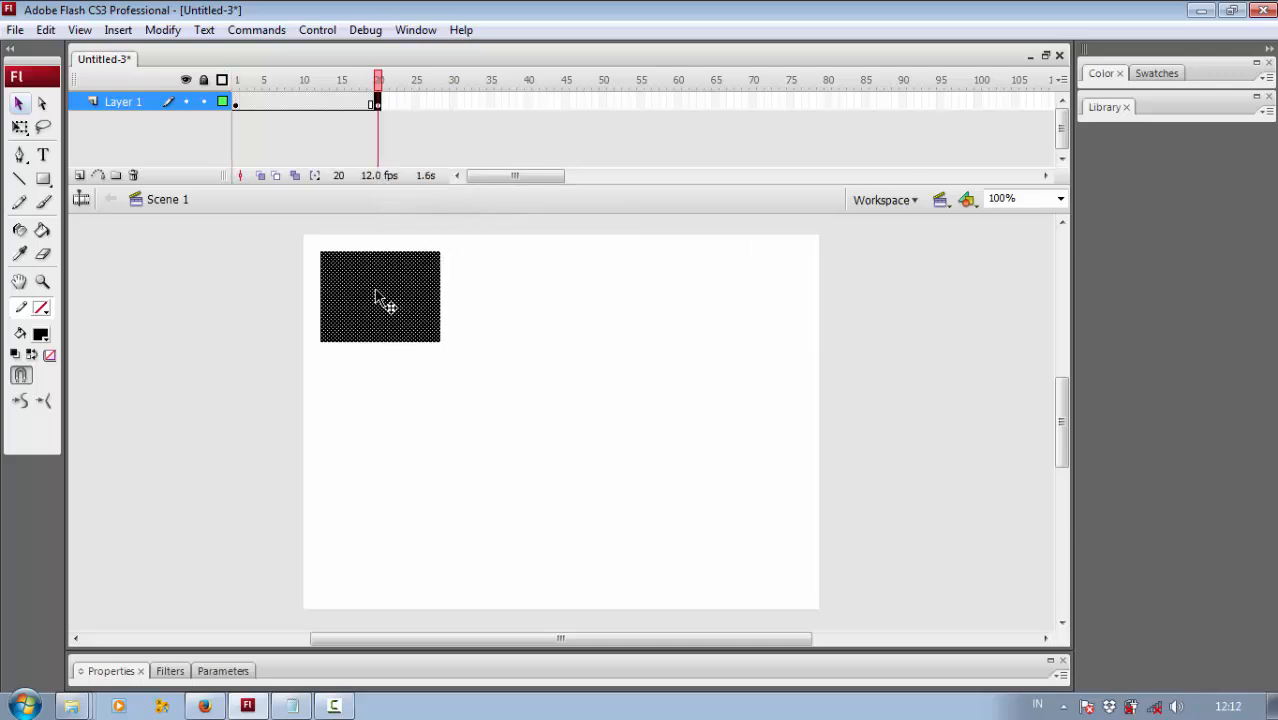
pyautogui.moveTo(375, 292); pyautogui.dragTo(736, 289)
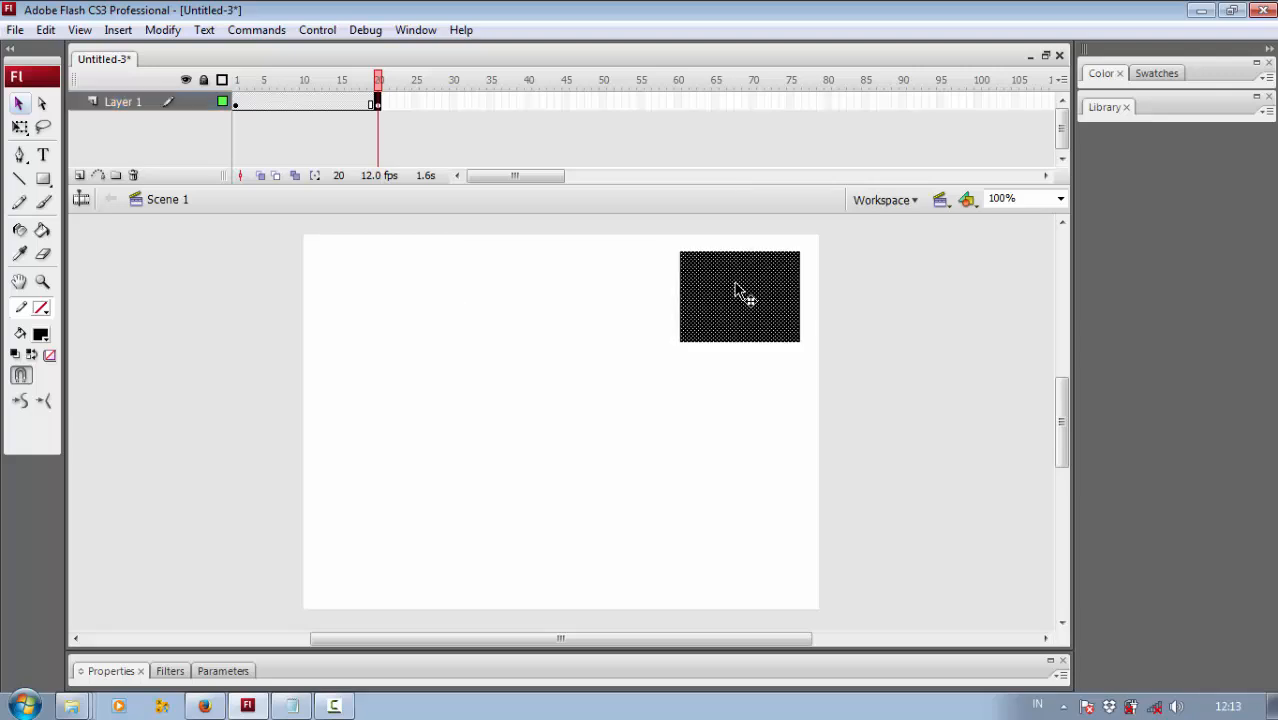
# Step: Compare the rectangle's position in the keyframes at frames 1 and 20
pyautogui.click(236, 104)
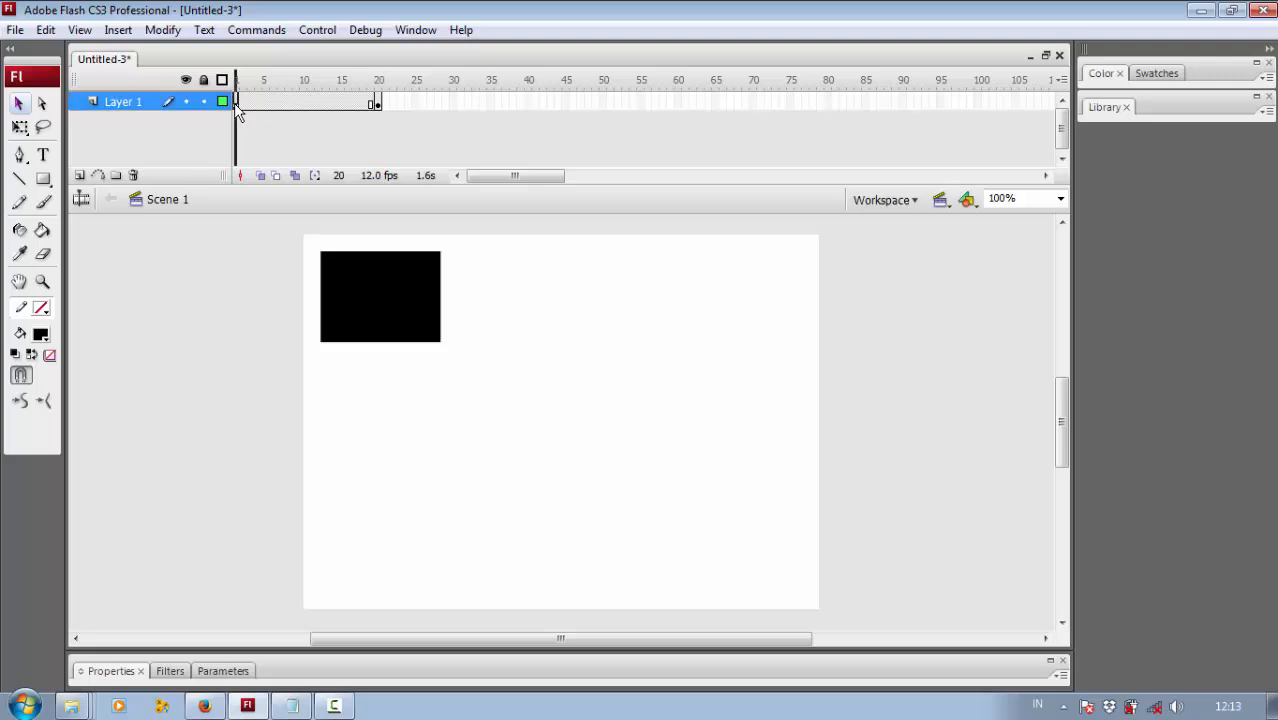
pyautogui.click(375, 103)
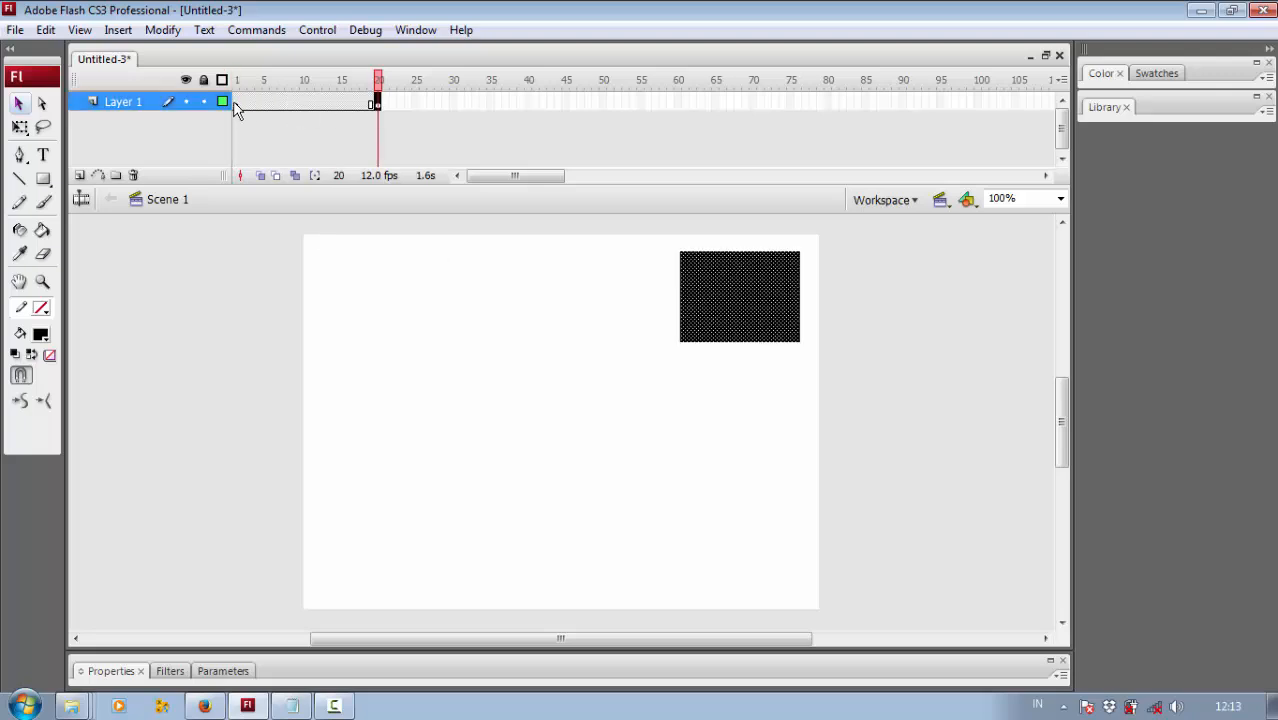
pyautogui.click(236, 104)
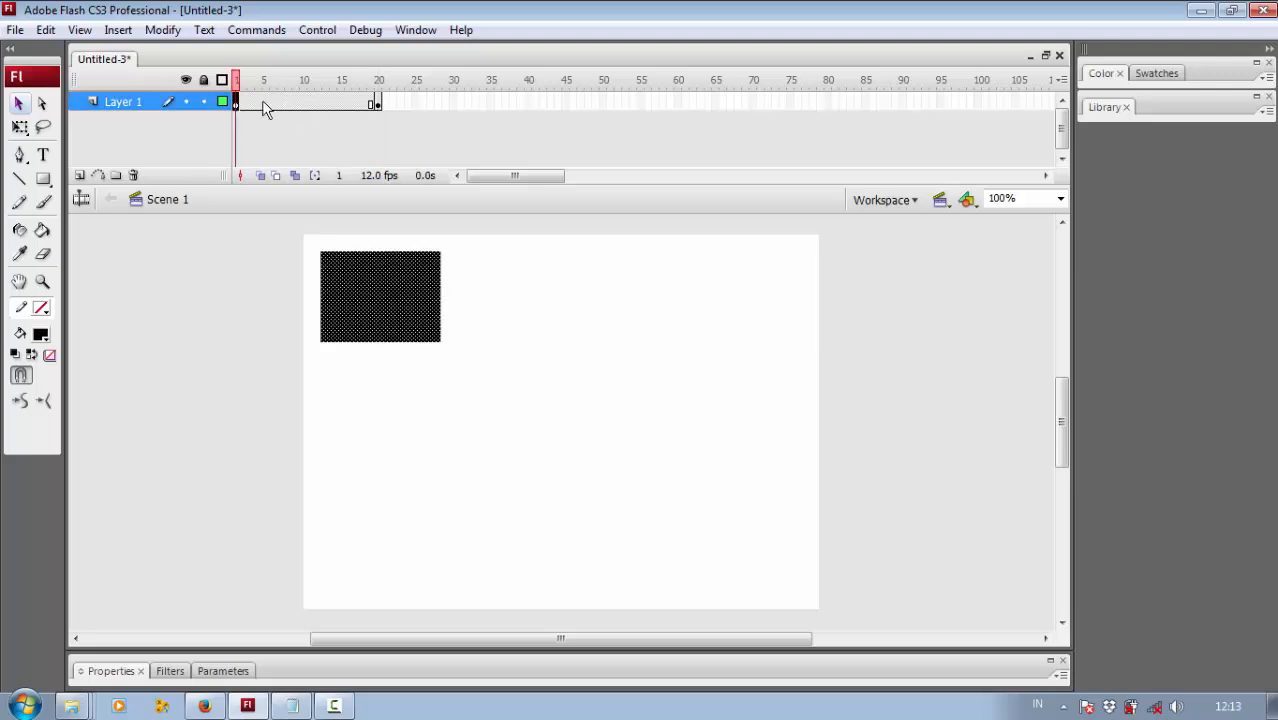
pyautogui.click(376, 104)
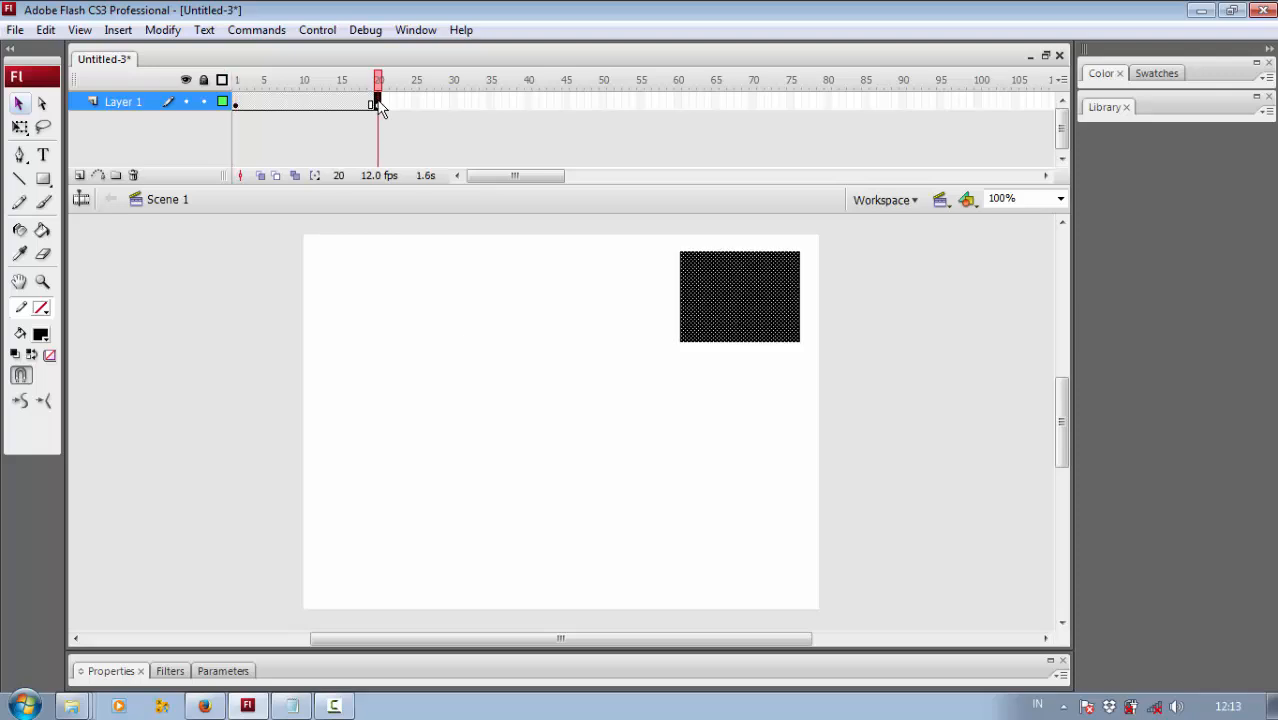
pyautogui.click(236, 104)
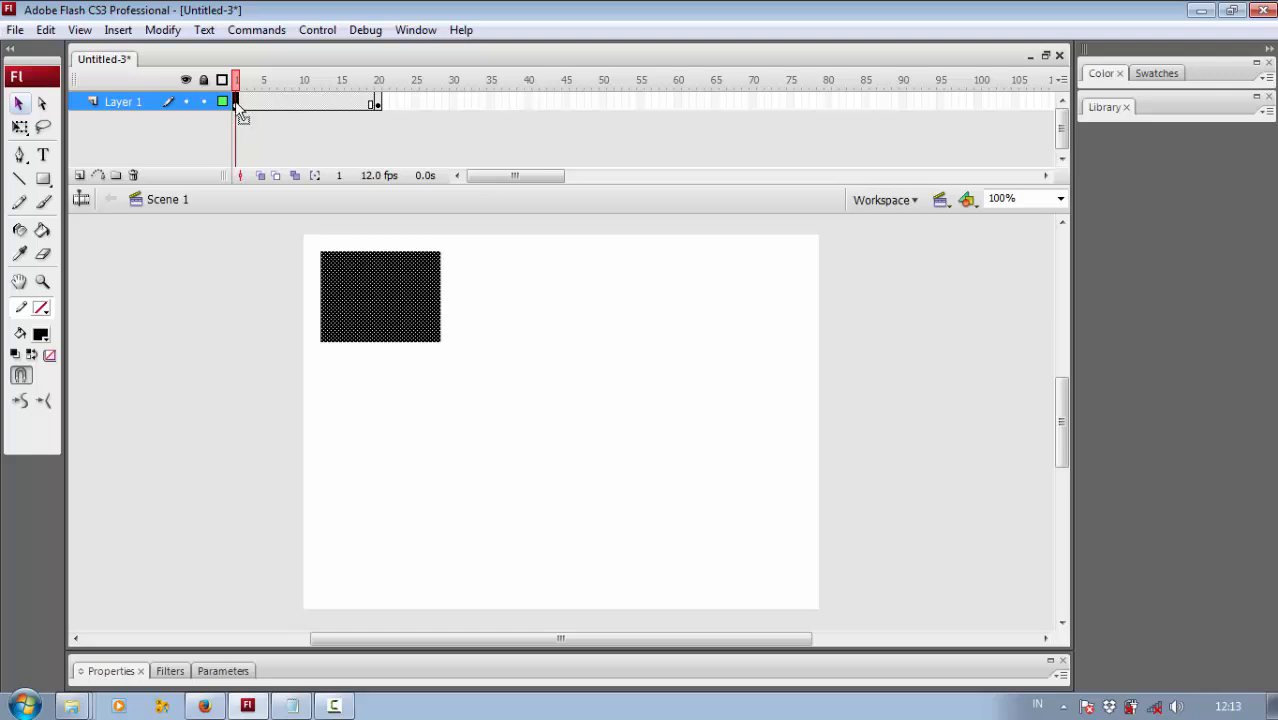
pyautogui.click(377, 104)
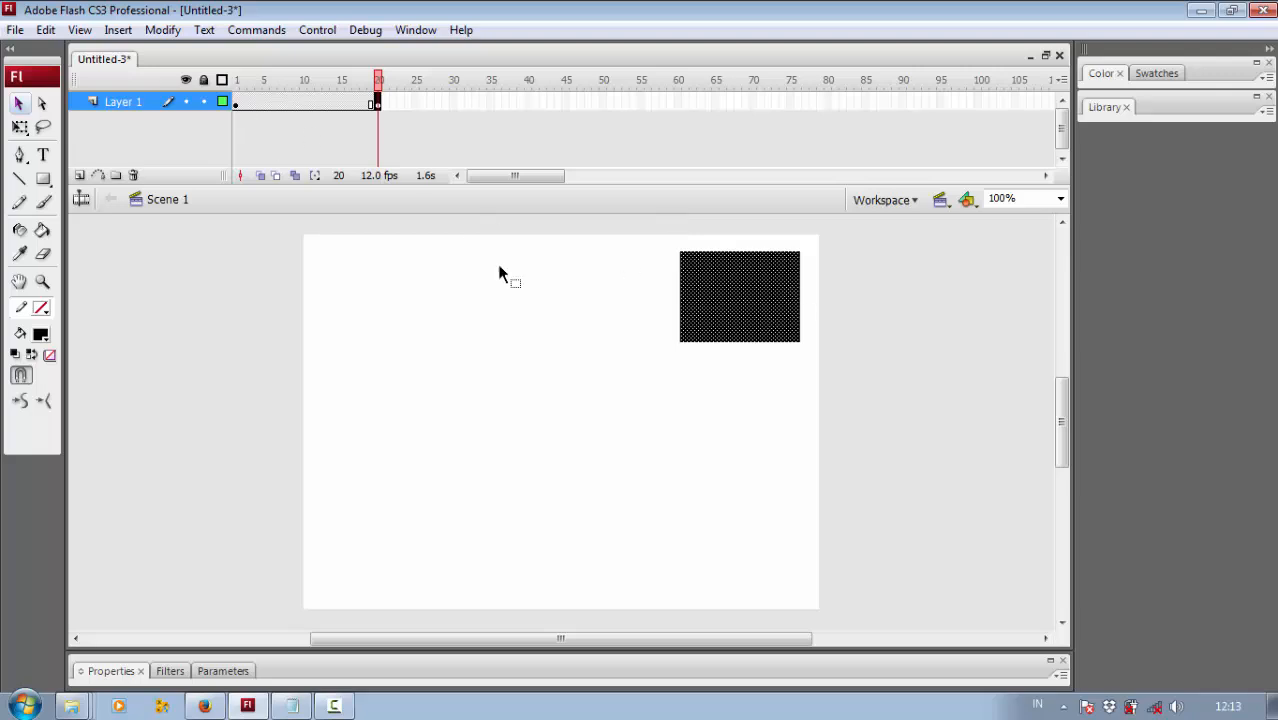
# Step: Create a motion tween from frame 1 to frame 20 and play the animation
pyautogui.click(238, 104)
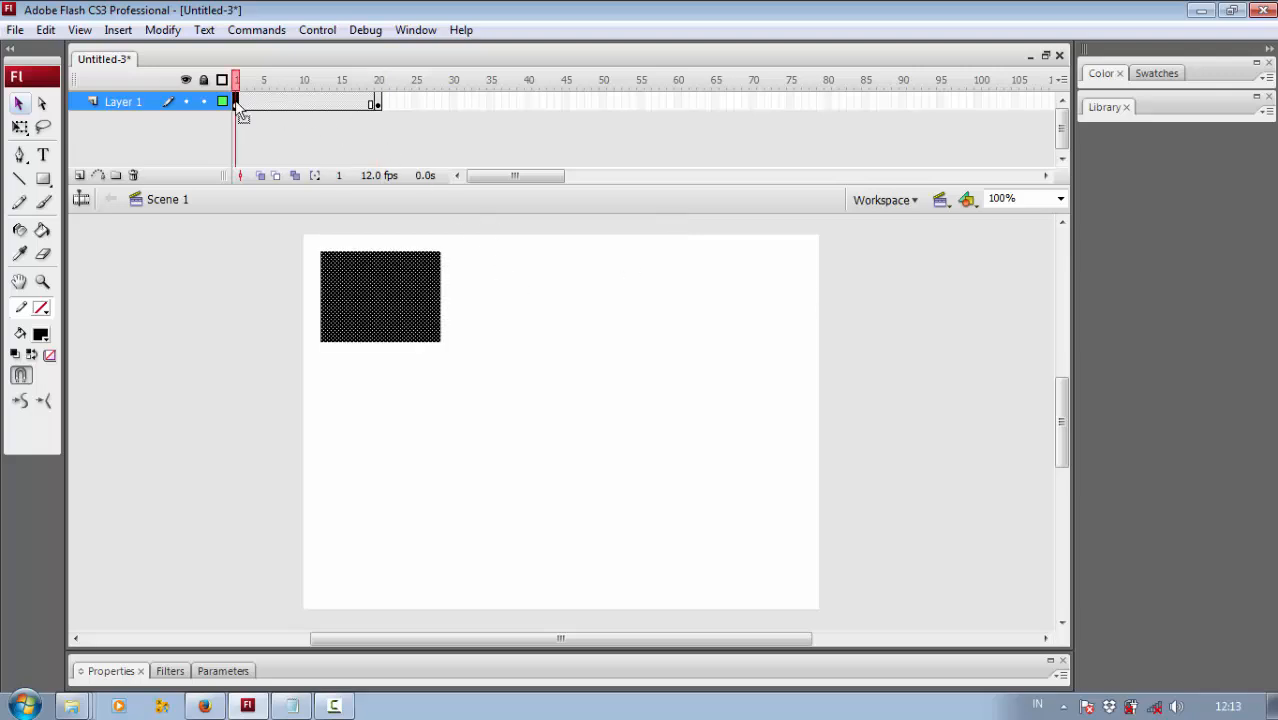
pyautogui.rightClick(238, 104)
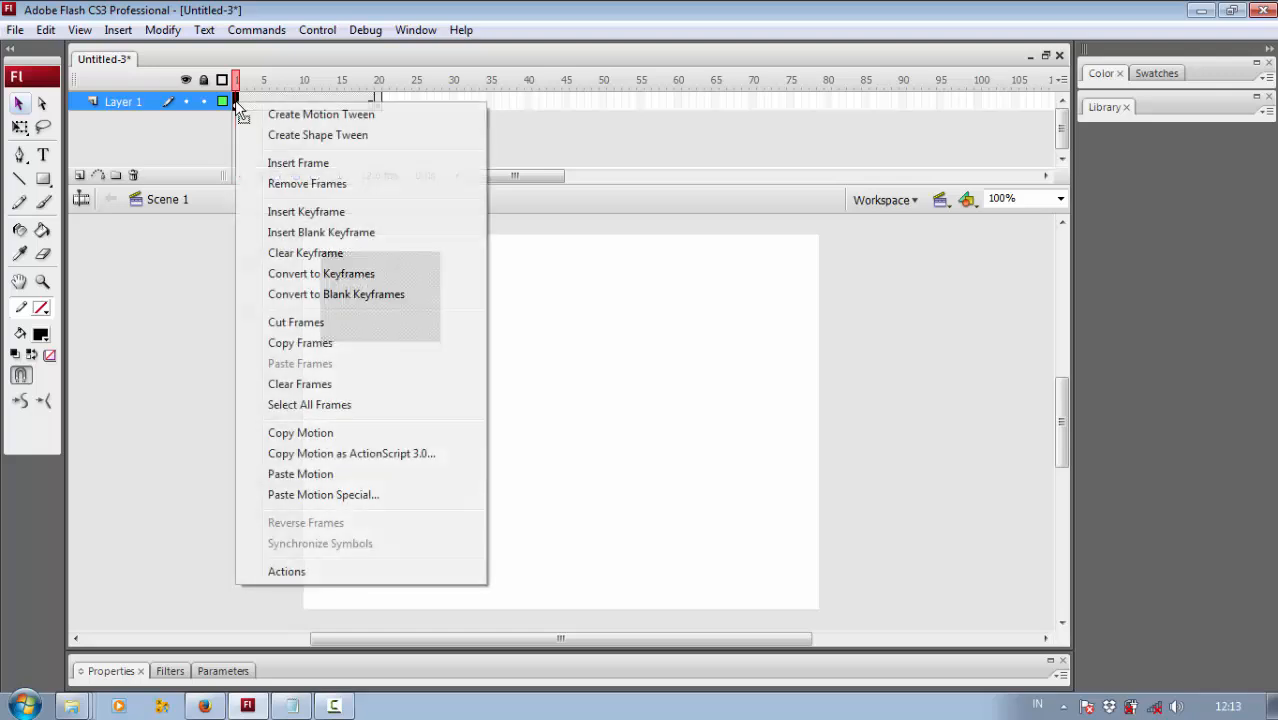
pyautogui.click(362, 116)
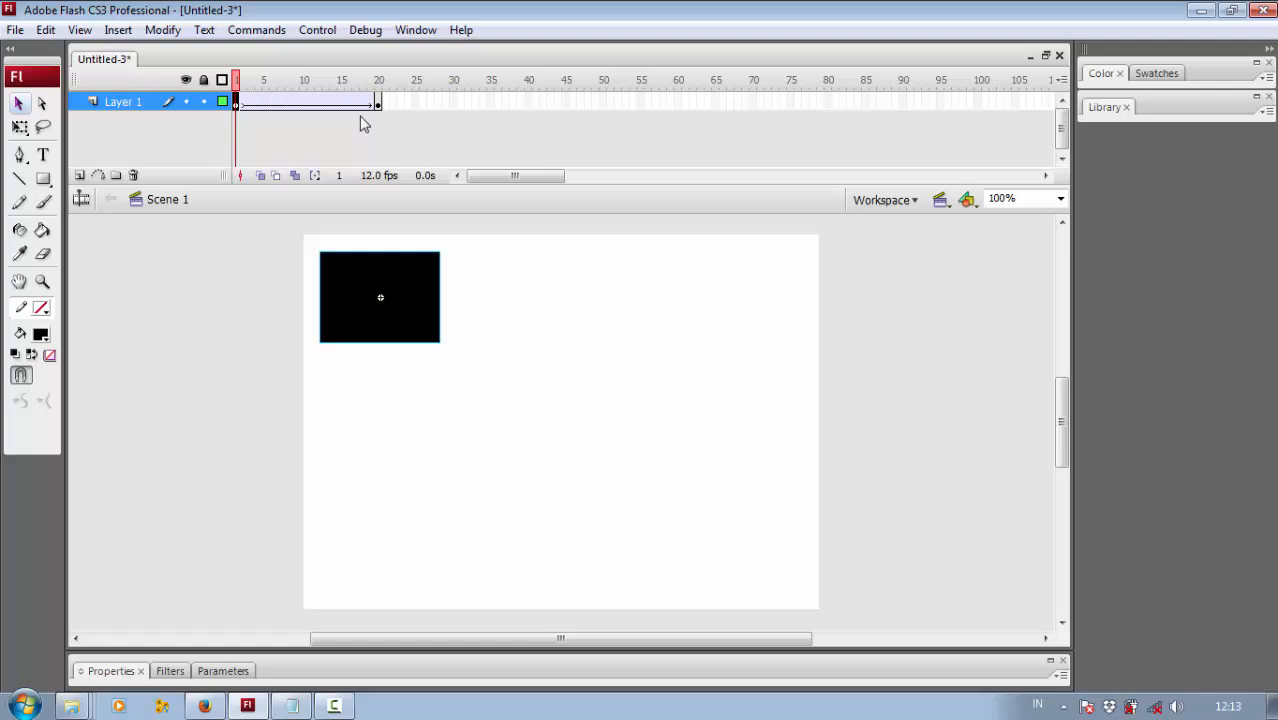
pyautogui.press('Return')
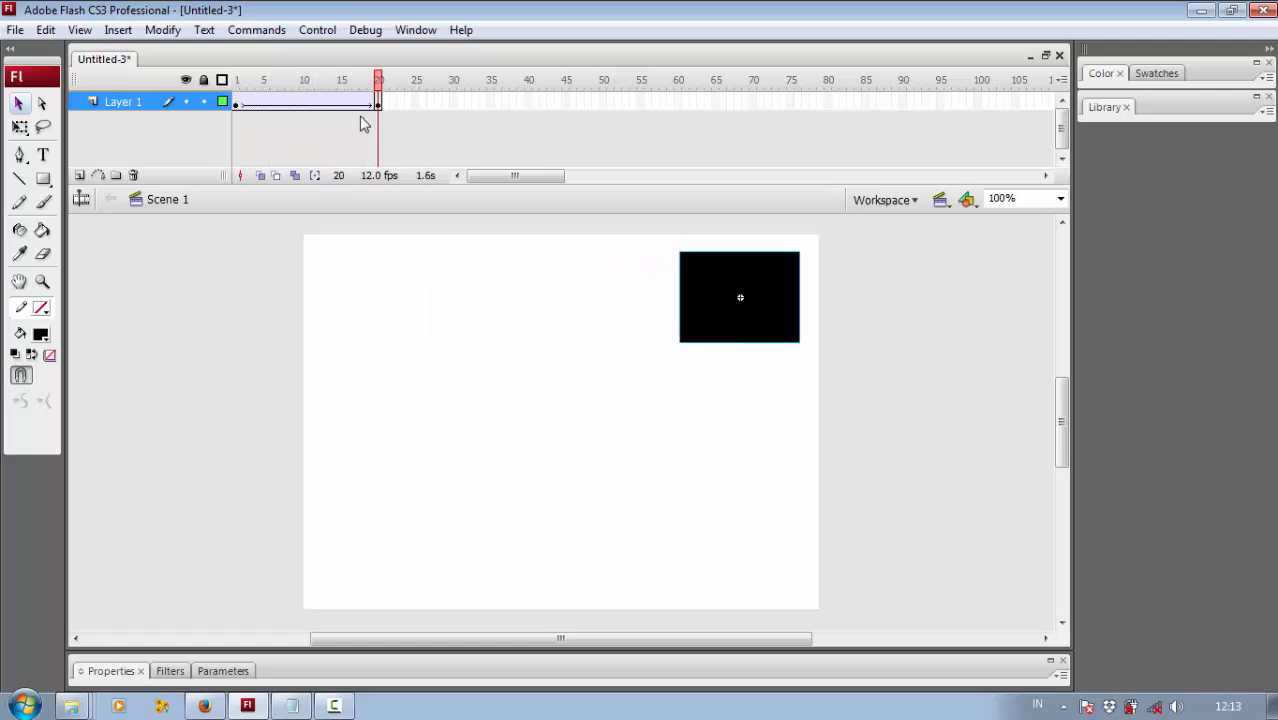
# Step: Insert a keyframe at frame 40 and move the rectangle there straight down to the stage's lower-right corner
pyautogui.rightClick(528, 102)
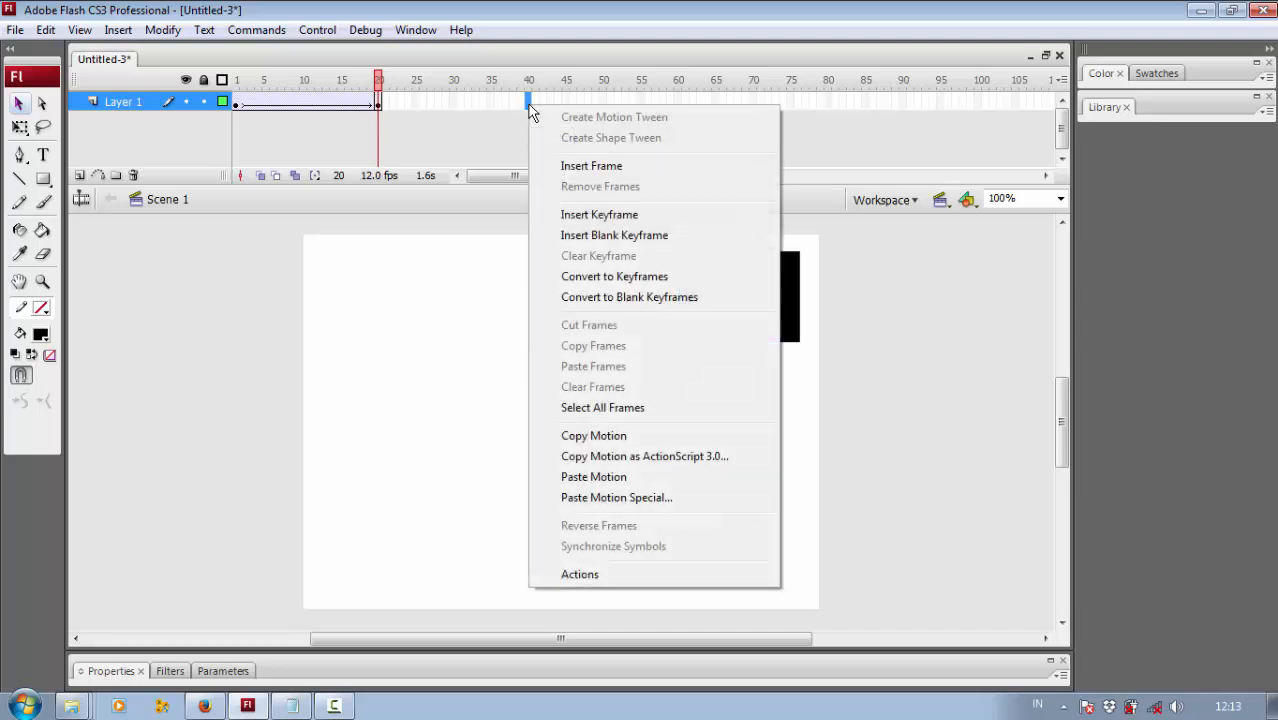
pyautogui.click(617, 215)
pyautogui.moveTo(742, 314); pyautogui.dragTo(773, 546)
# Step: Create a motion tween from frame 20 to frame 40 and play the animation from frame 1
pyautogui.rightClick(383, 106)
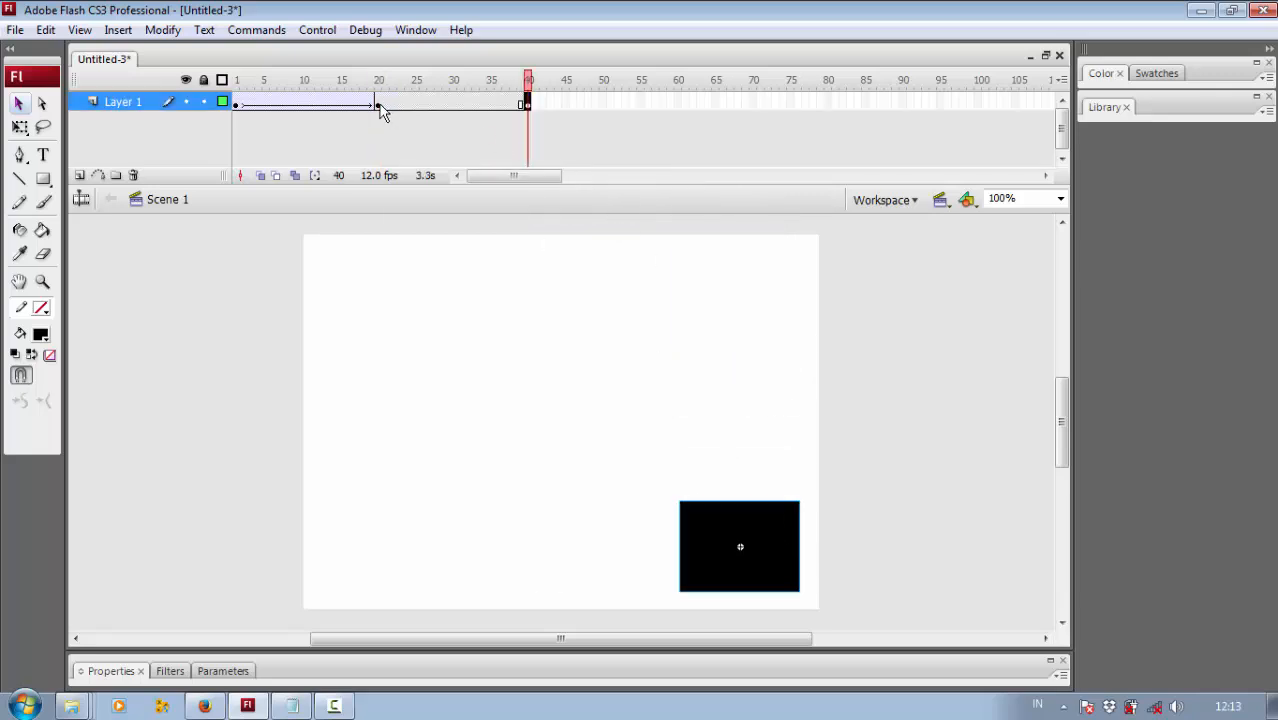
pyautogui.click(424, 116)
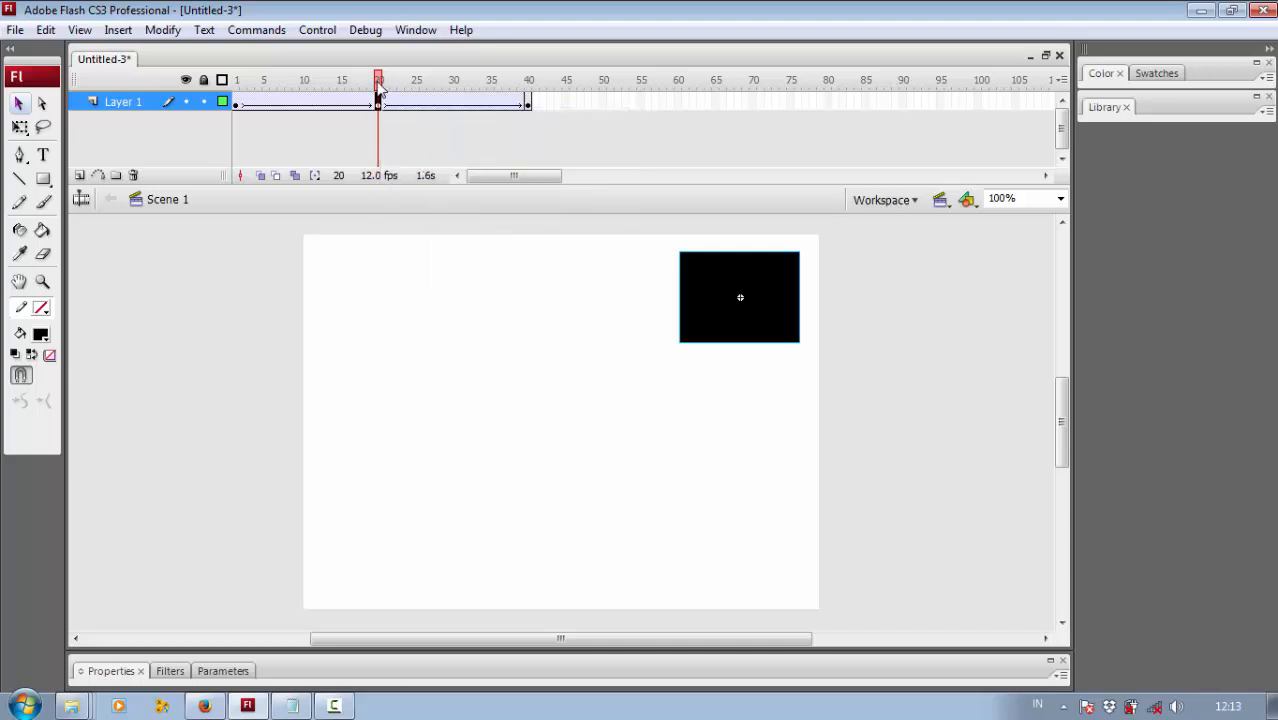
pyautogui.moveTo(379, 82); pyautogui.dragTo(233, 80)
pyautogui.press('Return')
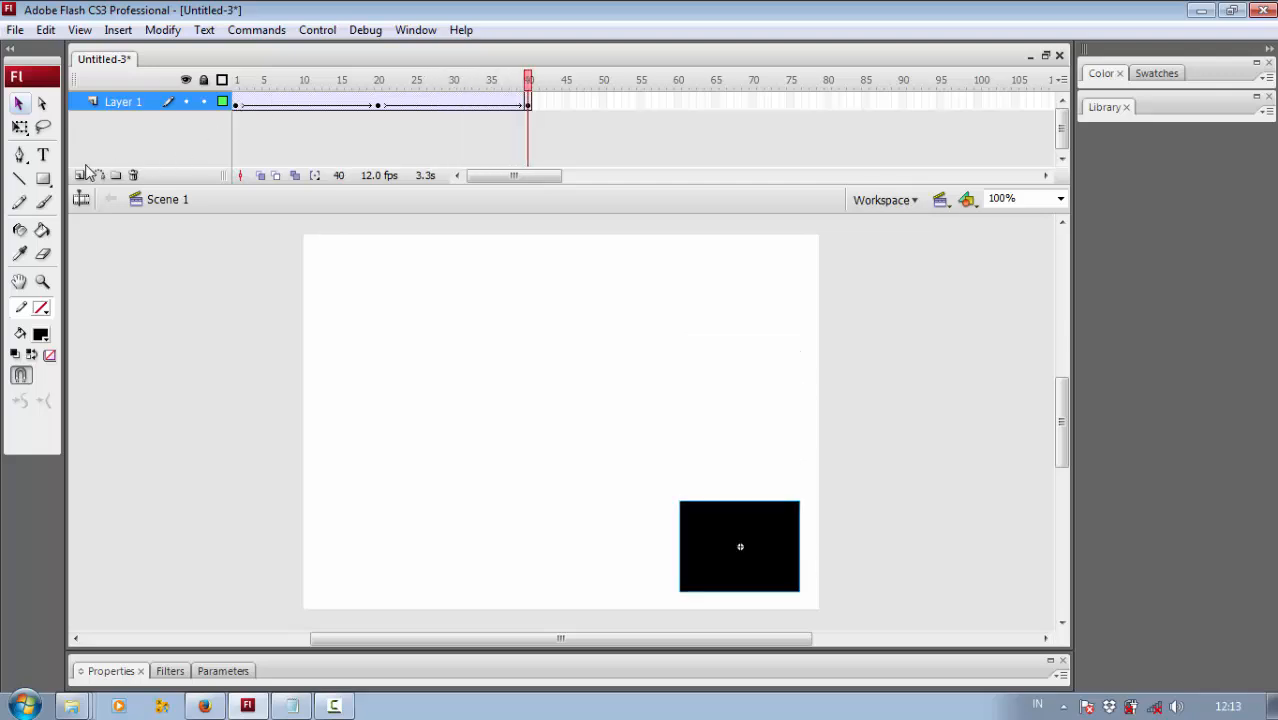
# Step: Rename Layer 1 as "btk dasar"
pyautogui.doubleClick(119, 101)
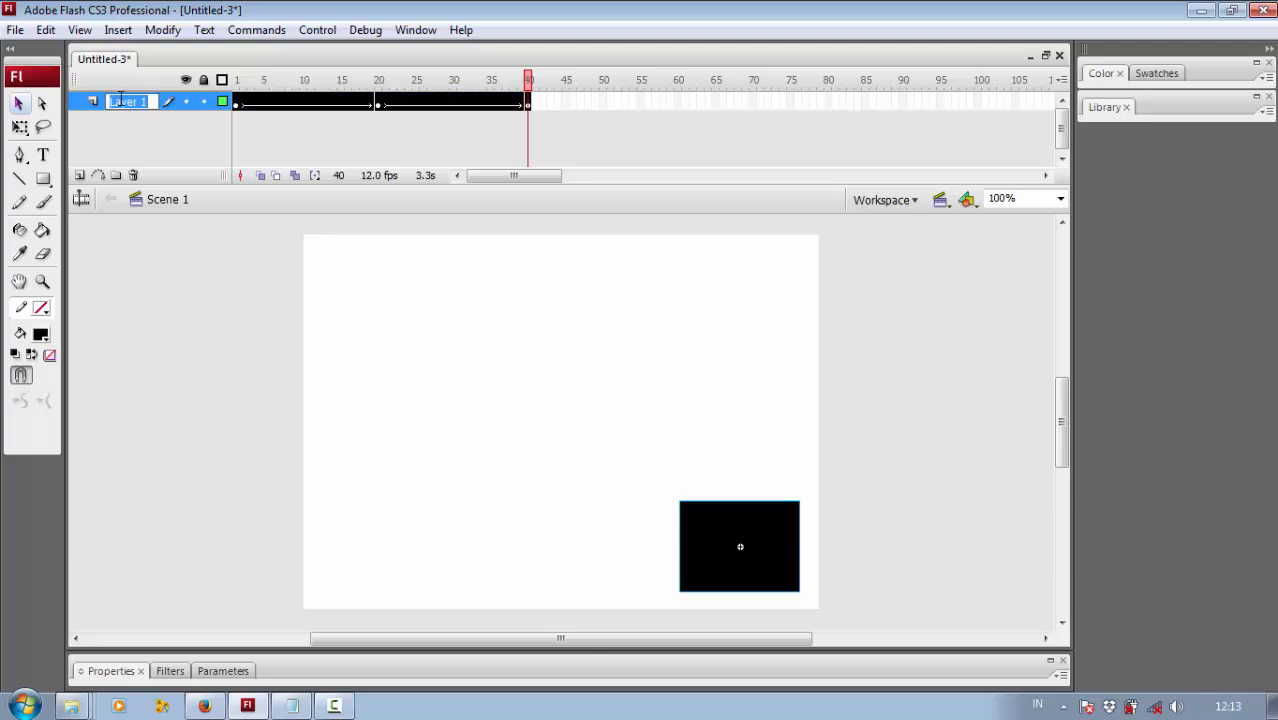
pyautogui.write('btn dasar')
pyautogui.press('Return')
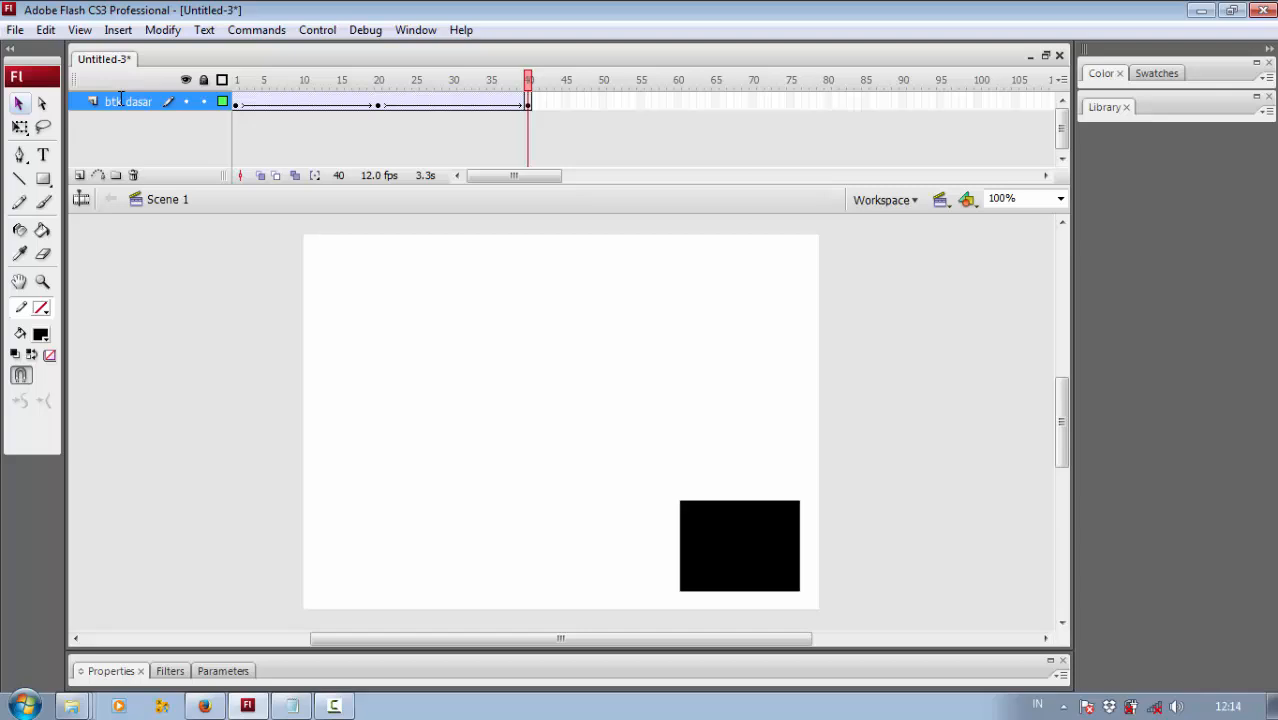
# Step: Add a new layer above "btk dasar" and name it "teks"
pyautogui.click(80, 176)
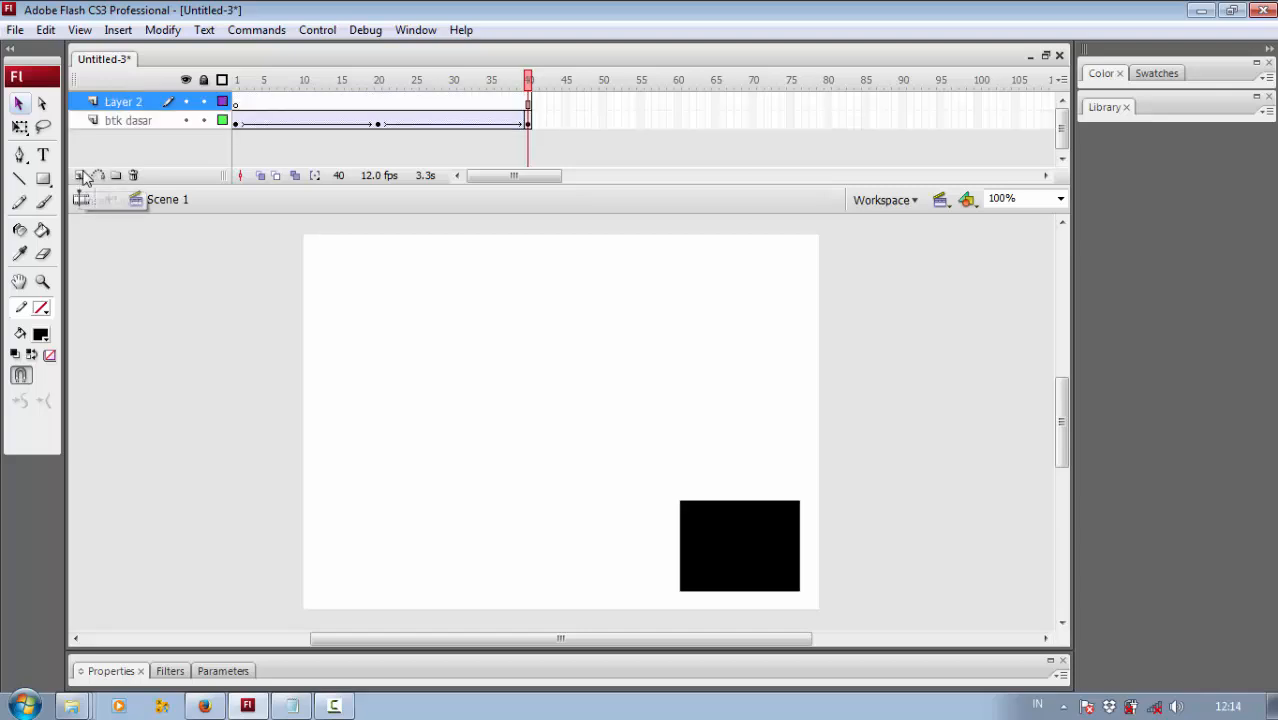
pyautogui.doubleClick(128, 102)
pyautogui.write('te')
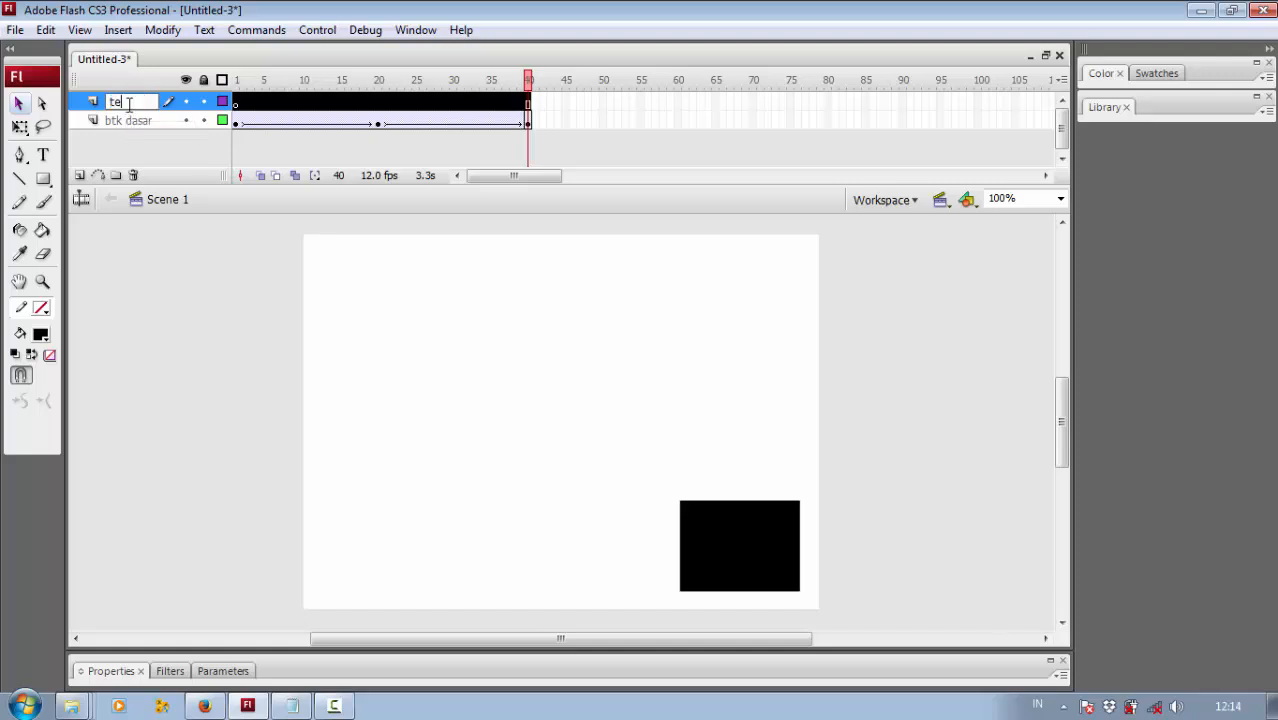
pyautogui.write('ks')
pyautogui.press('Return')
# Step: Add the text "Motion Tween" near the stage's upper-left corner on the "teks" layer
pyautogui.click(42, 154)
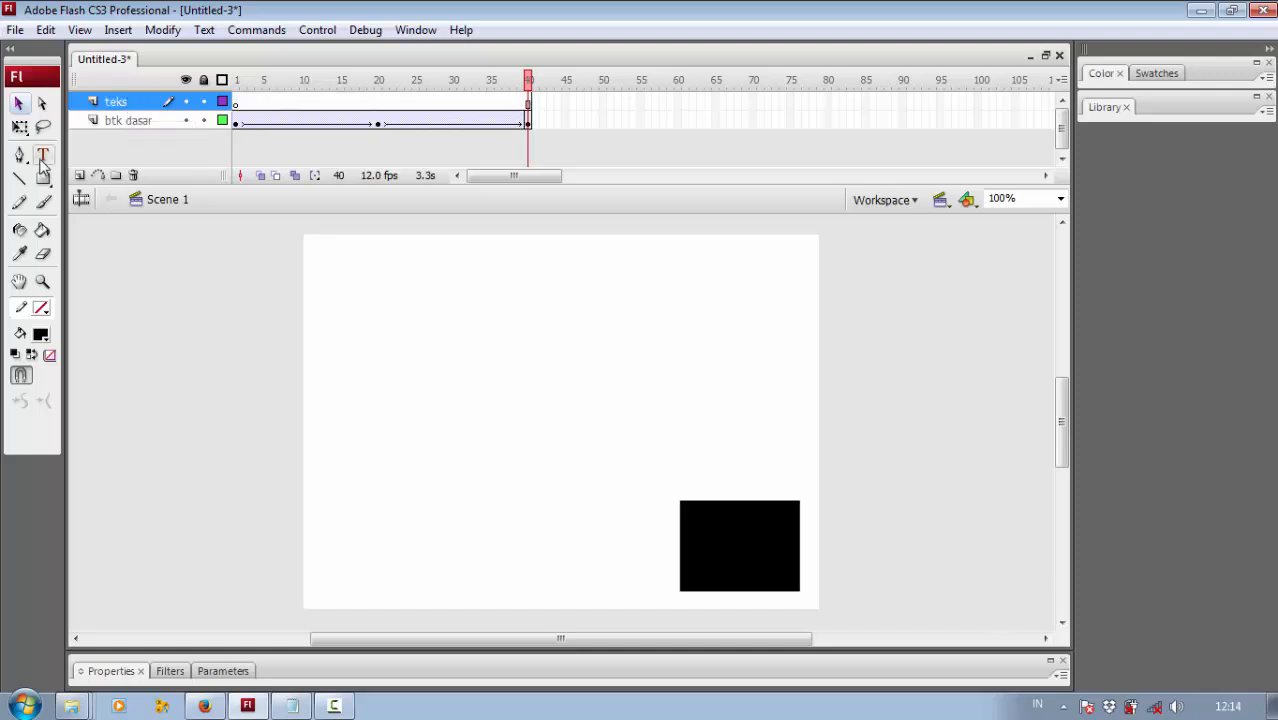
pyautogui.click(341, 296)
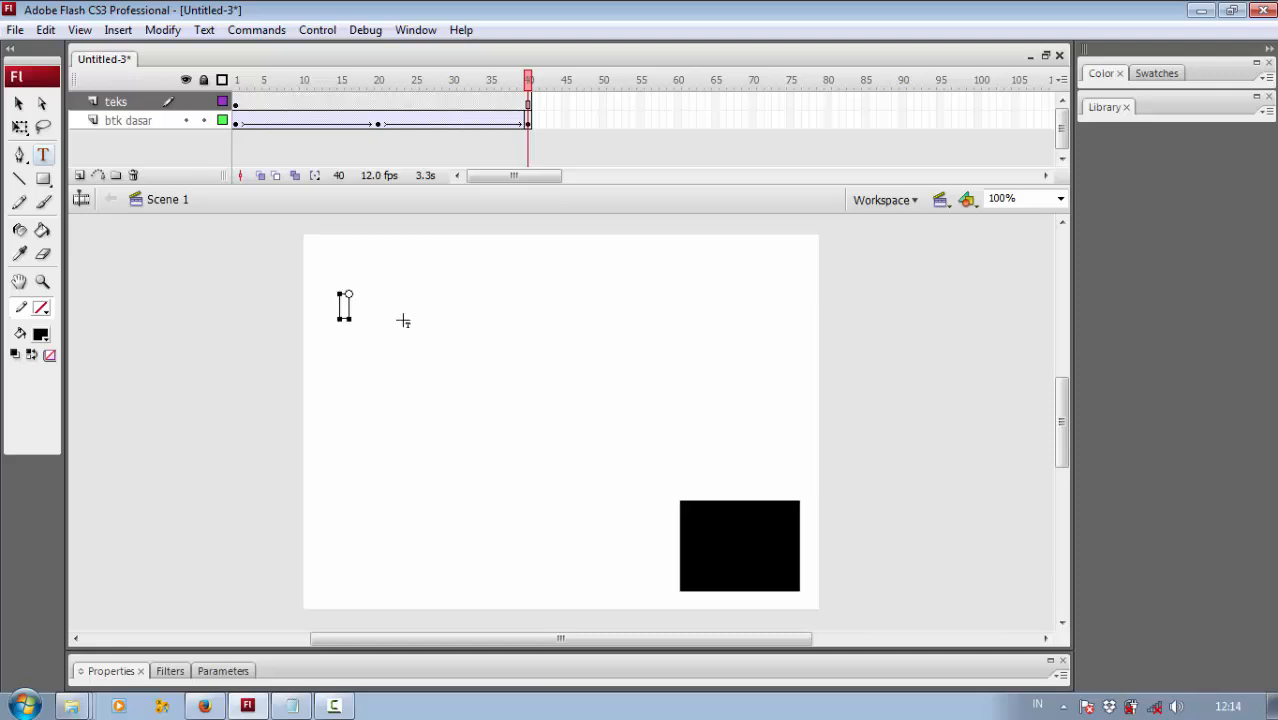
pyautogui.write('Motion Tween')
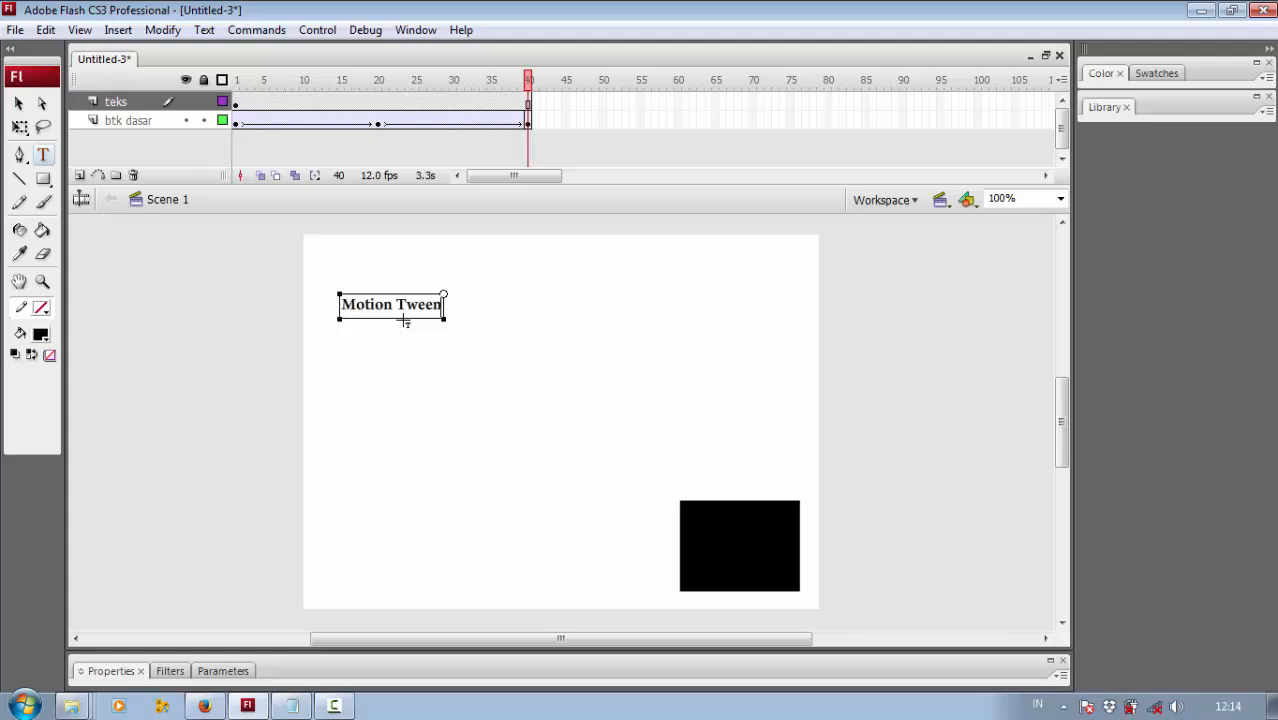
pyautogui.click(18, 103)
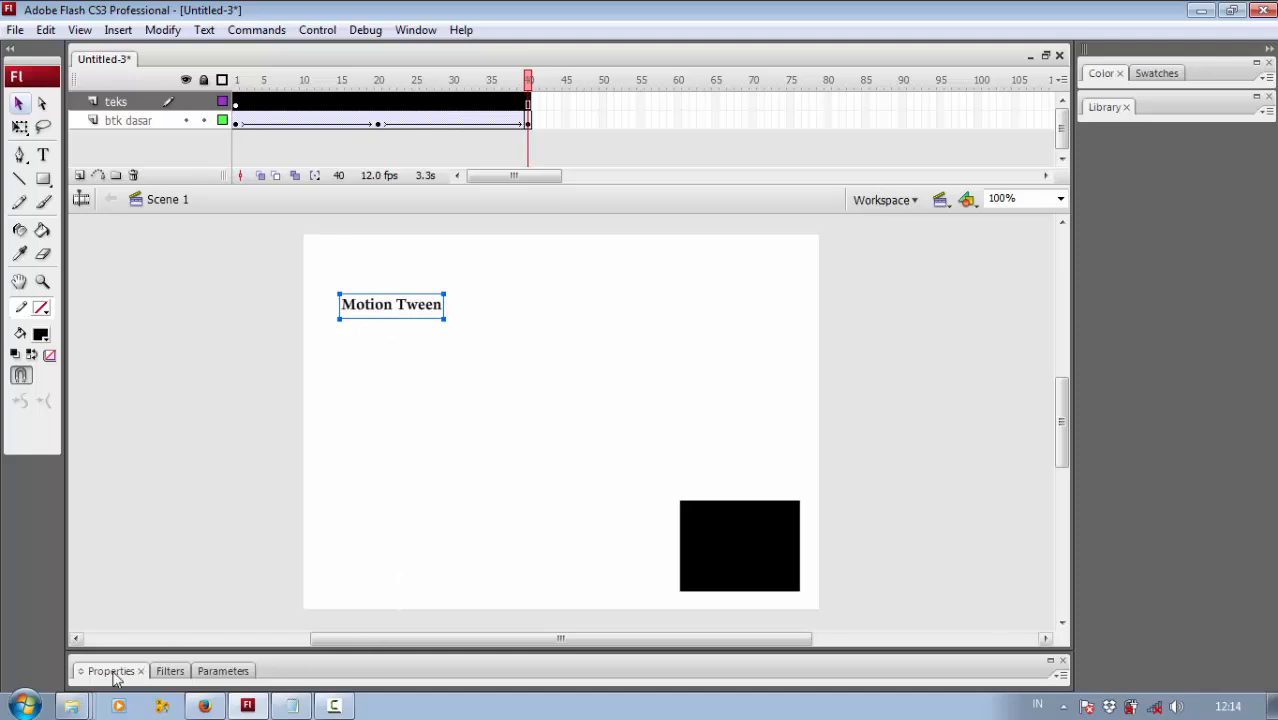
# Step: Set the "Motion Tween" text to the Baron Neue Bold font at size 28
pyautogui.click(380, 676)
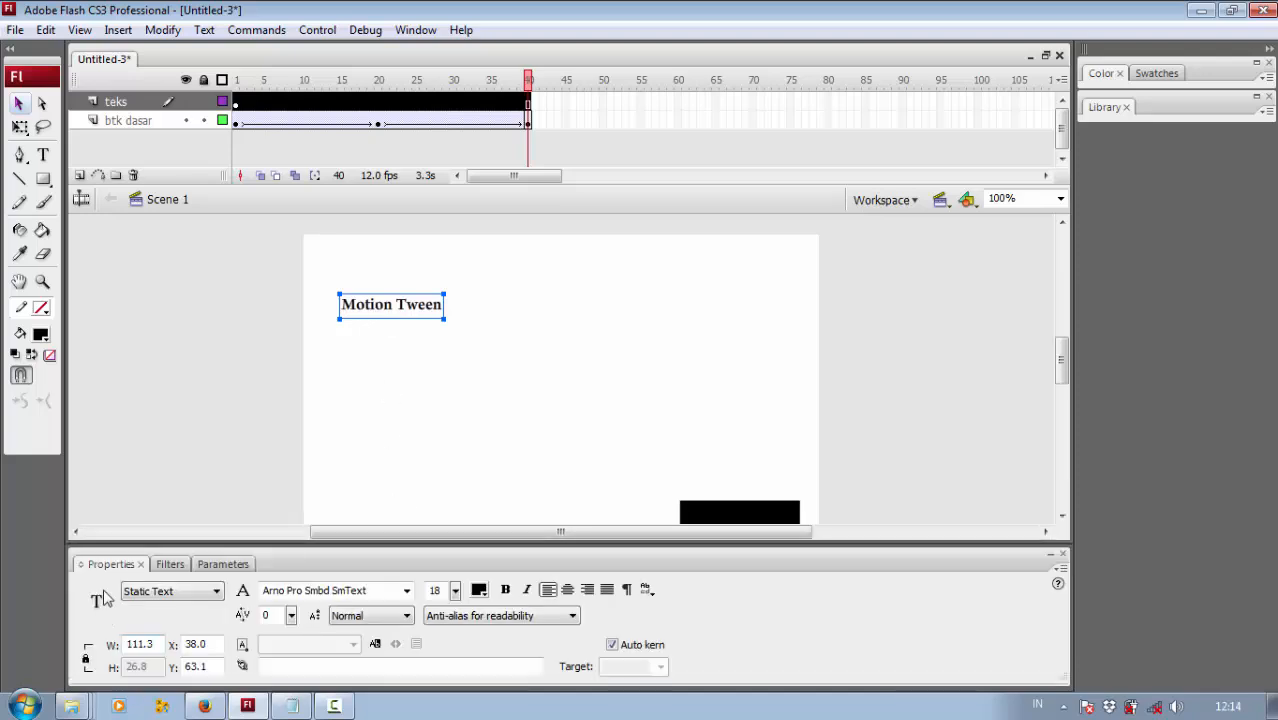
pyautogui.click(415, 30)
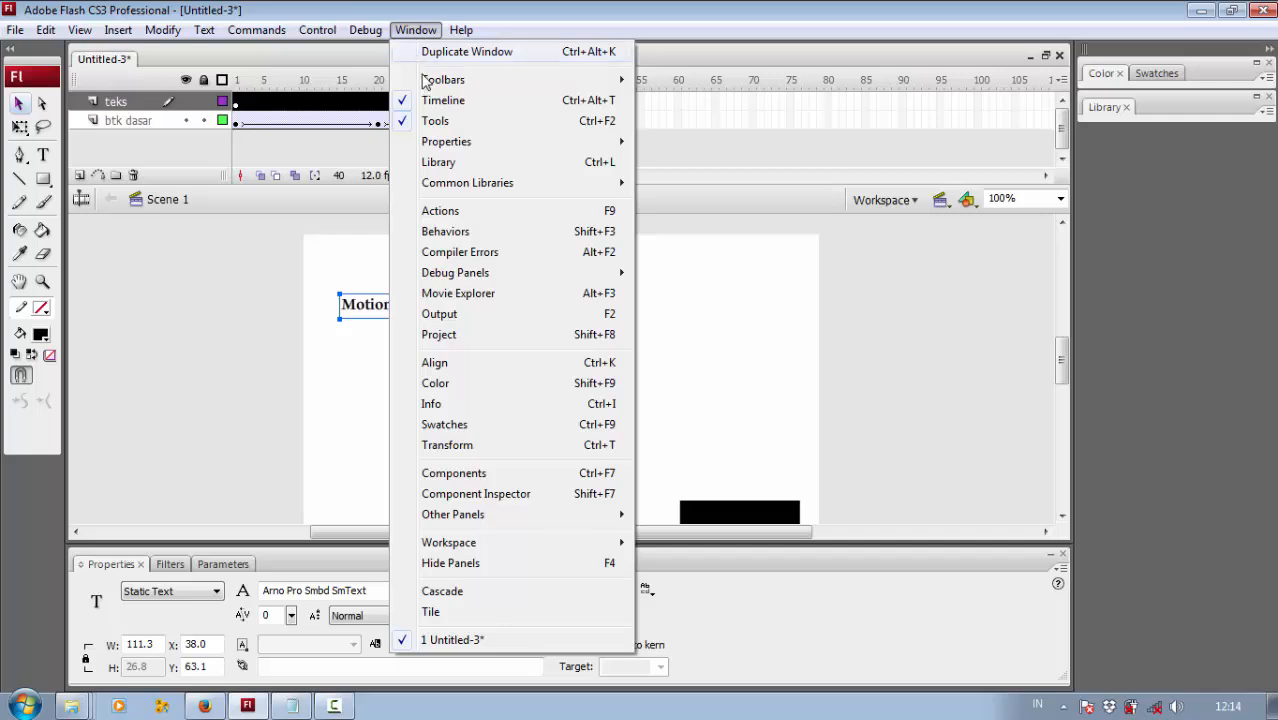
pyautogui.moveTo(460, 148)
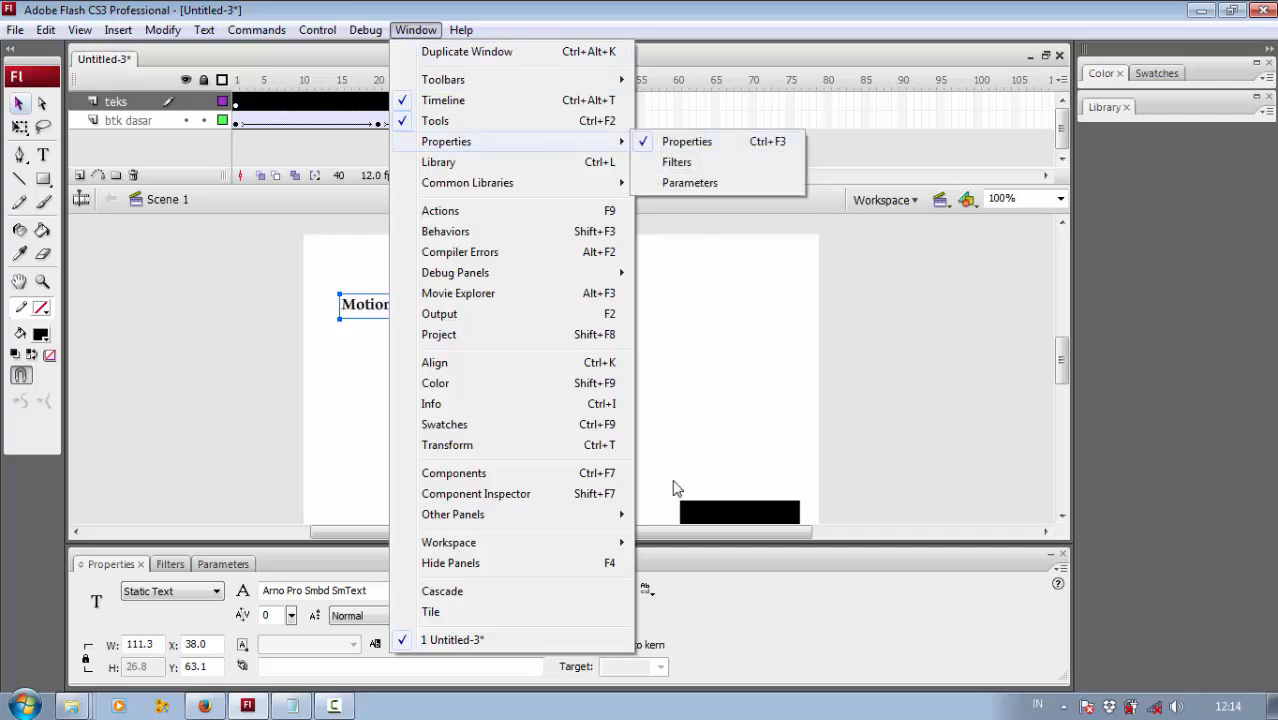
pyautogui.click(684, 563)
pyautogui.click(452, 660)
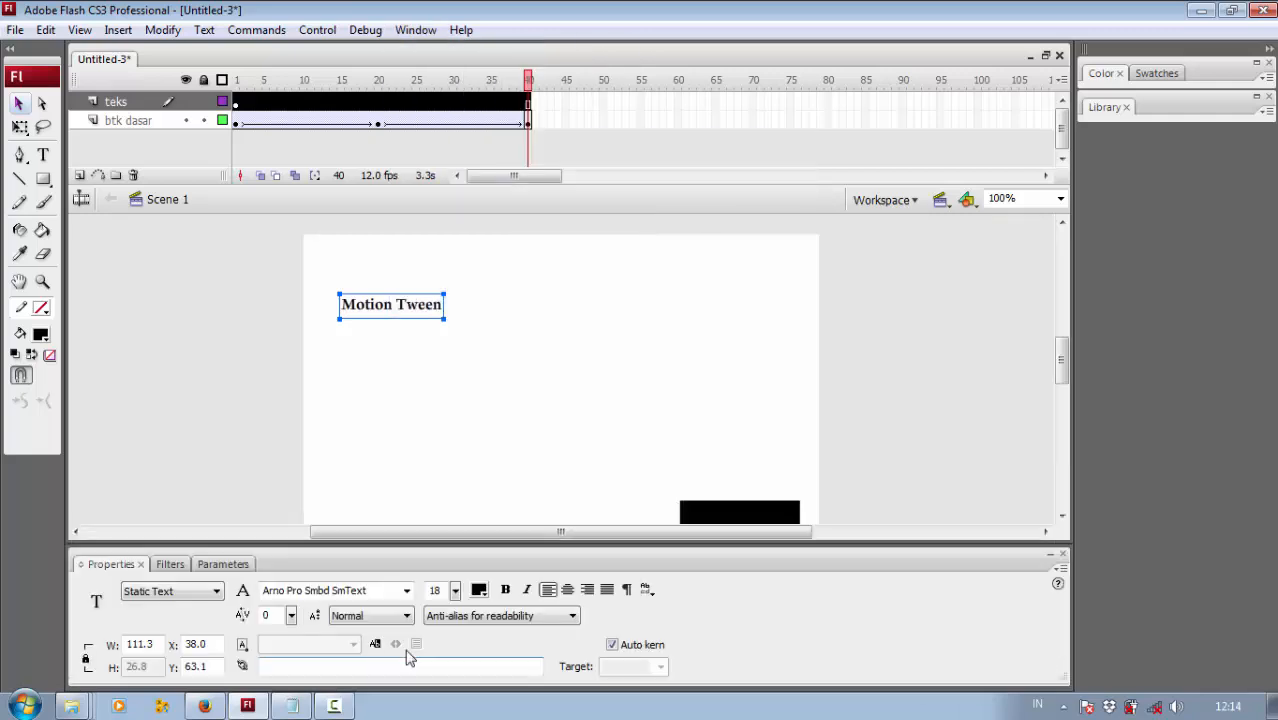
pyautogui.click(406, 590)
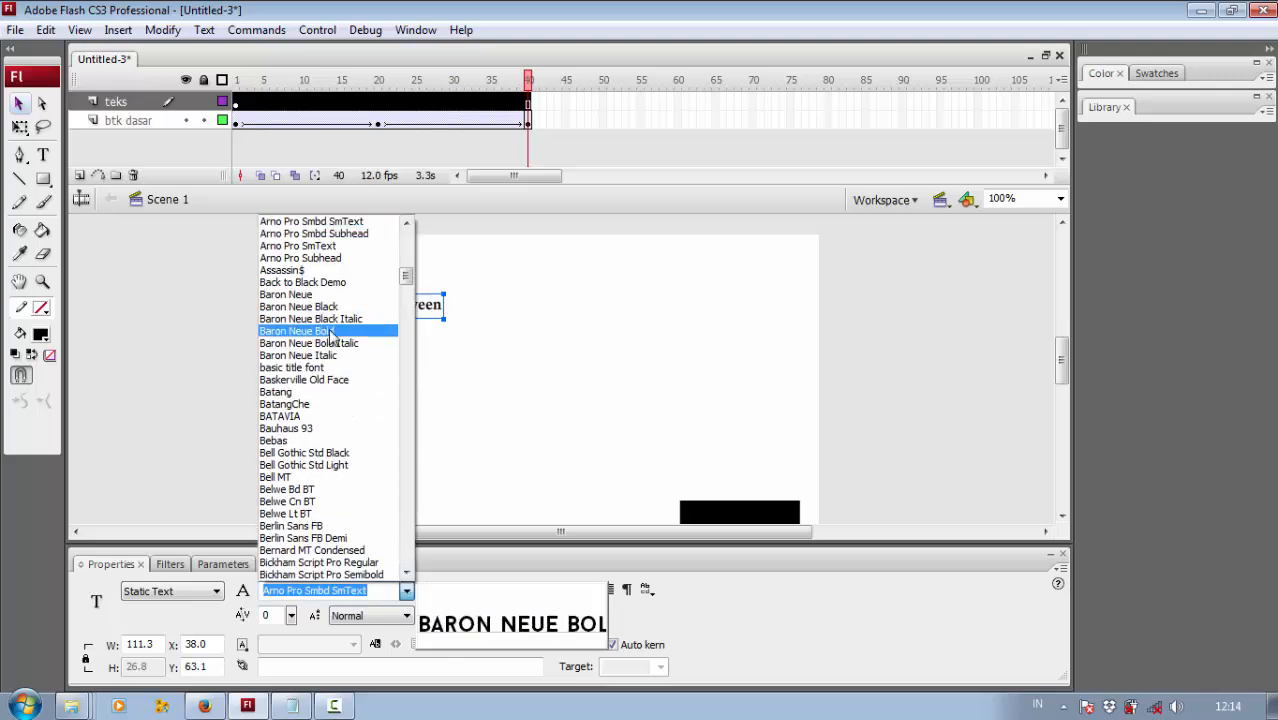
pyautogui.click(329, 331)
pyautogui.moveTo(455, 595); pyautogui.dragTo(453, 572)
# Step: Set the color of the "Motion Tween" text to yellow
pyautogui.click(479, 590)
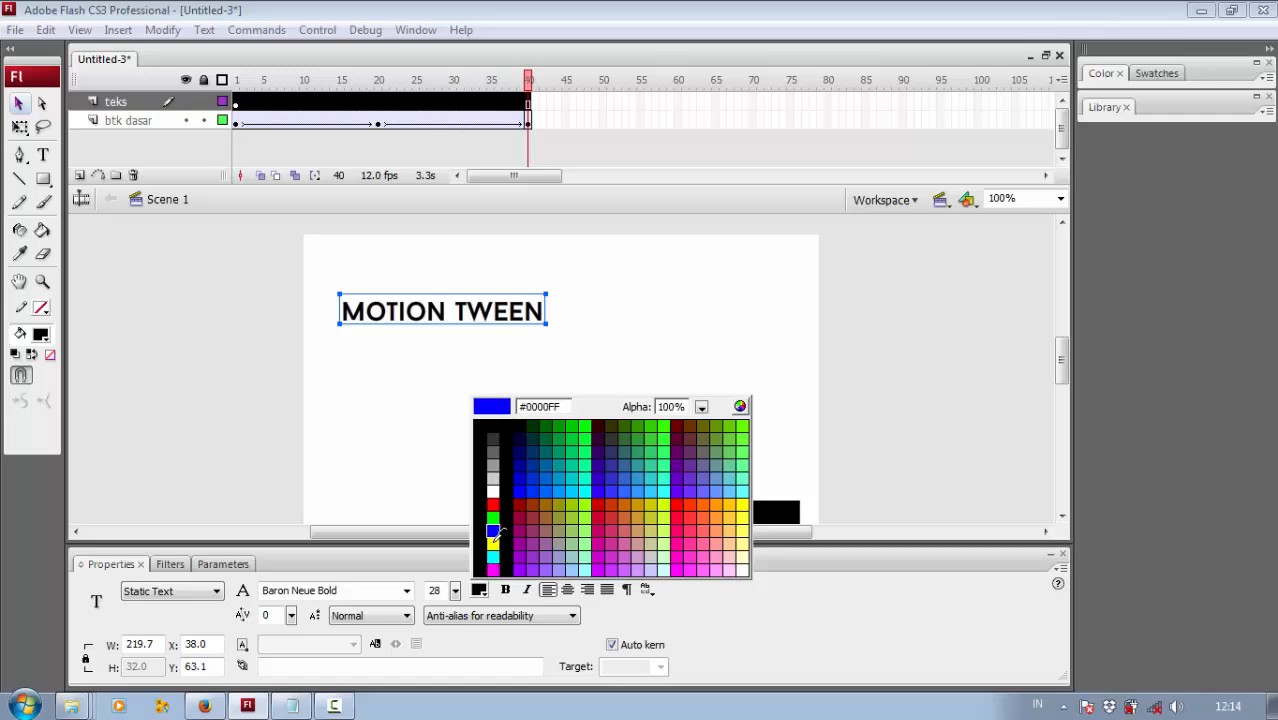
pyautogui.click(492, 543)
pyautogui.click(500, 562)
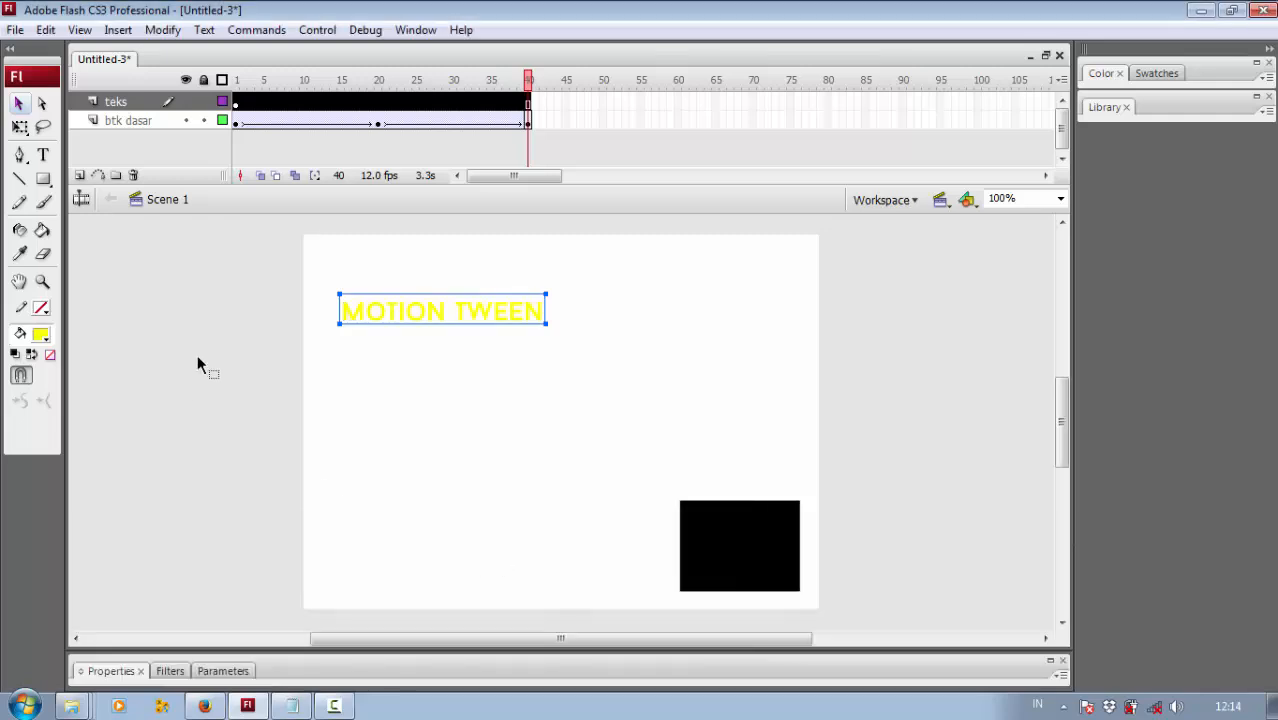
# Step: Change the "Motion Tween" text color to red
pyautogui.click(305, 668)
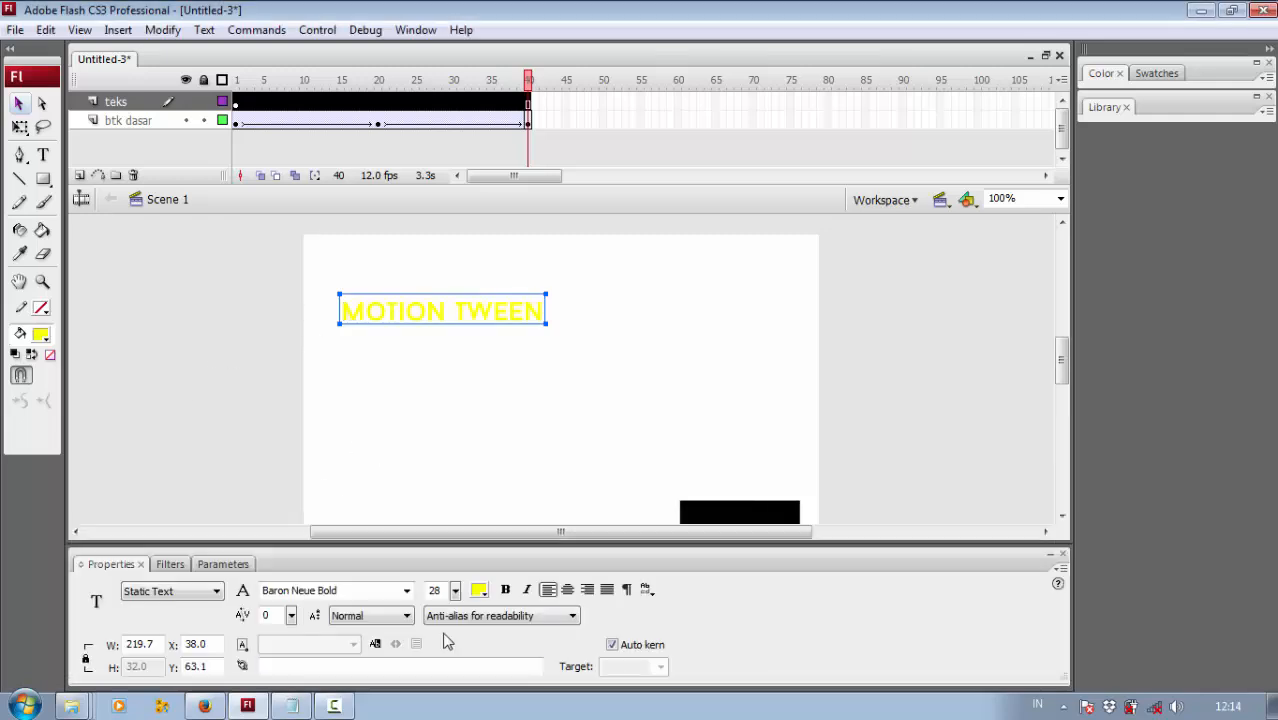
pyautogui.click(479, 590)
pyautogui.click(494, 502)
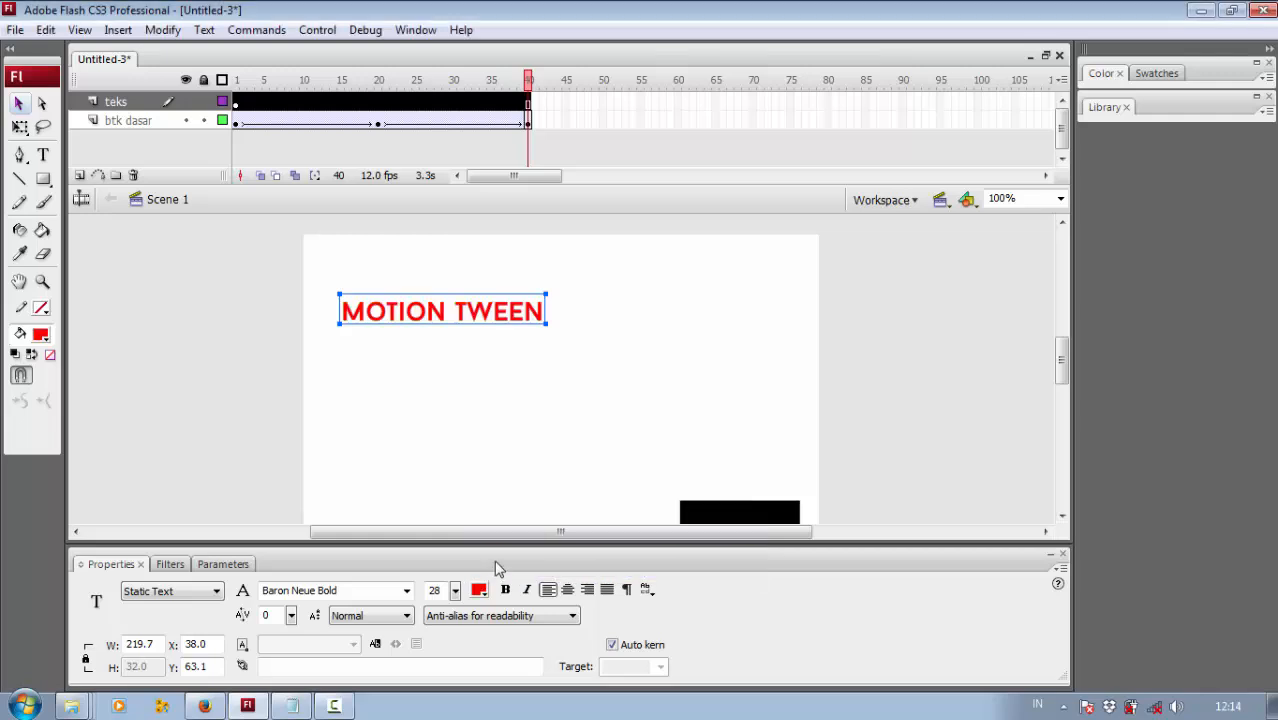
pyautogui.click(499, 563)
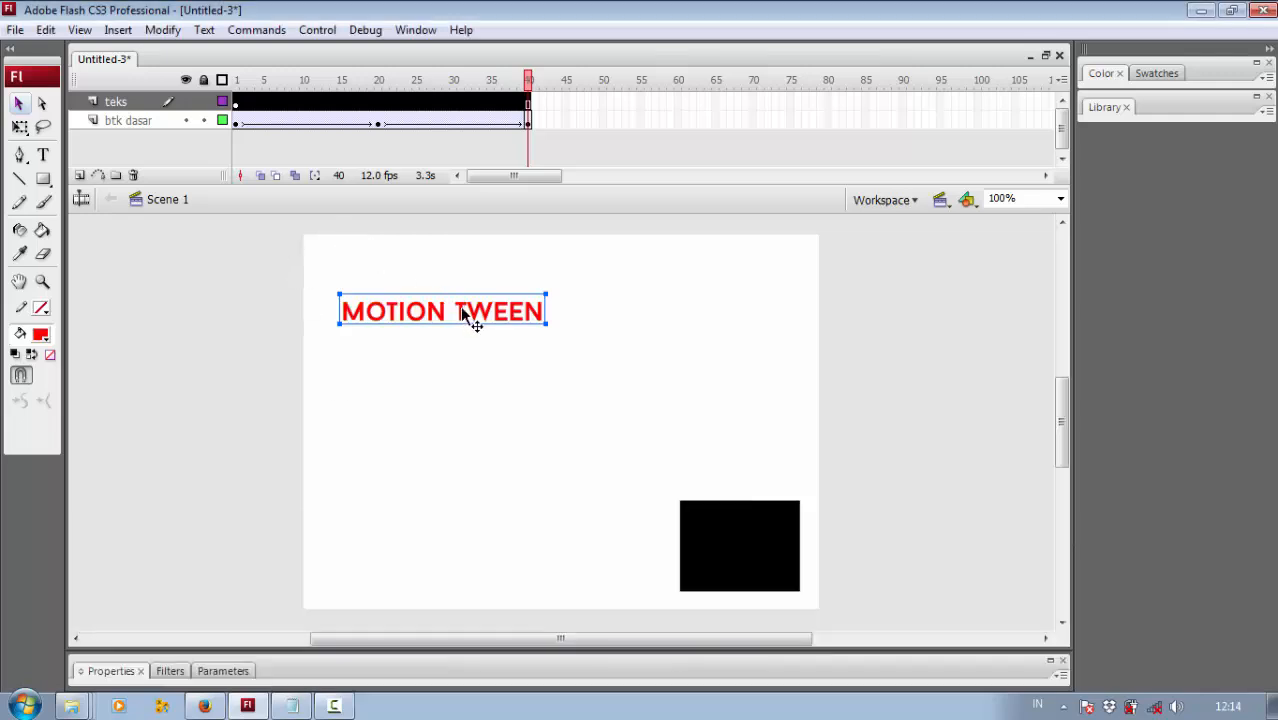
# Step: At frame 1 of the "teks" layer, move the text just below the rectangle, aligned with its left edge
pyautogui.click(237, 103)
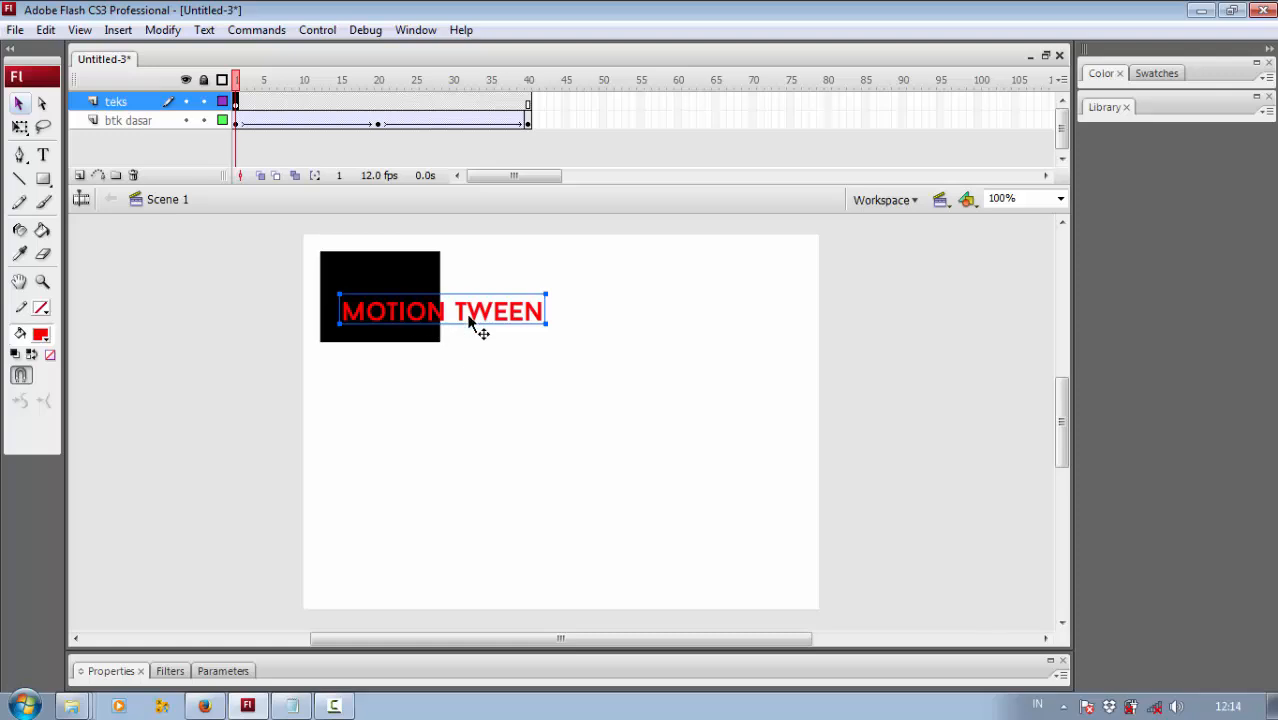
pyautogui.moveTo(476, 328); pyautogui.dragTo(455, 380)
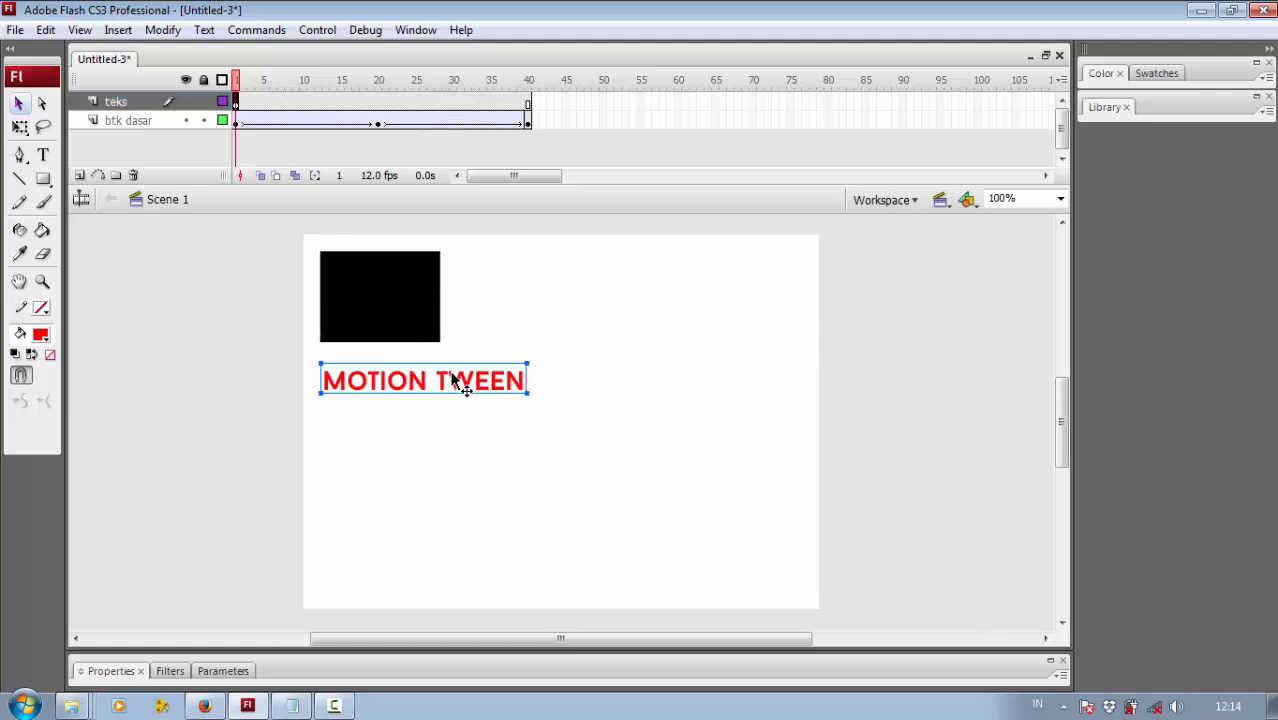
# Step: Insert a keyframe at frame 20 of "teks" and move the text there straight down to the stage's lower-left corner
pyautogui.click(378, 101)
pyautogui.rightClick(378, 103)
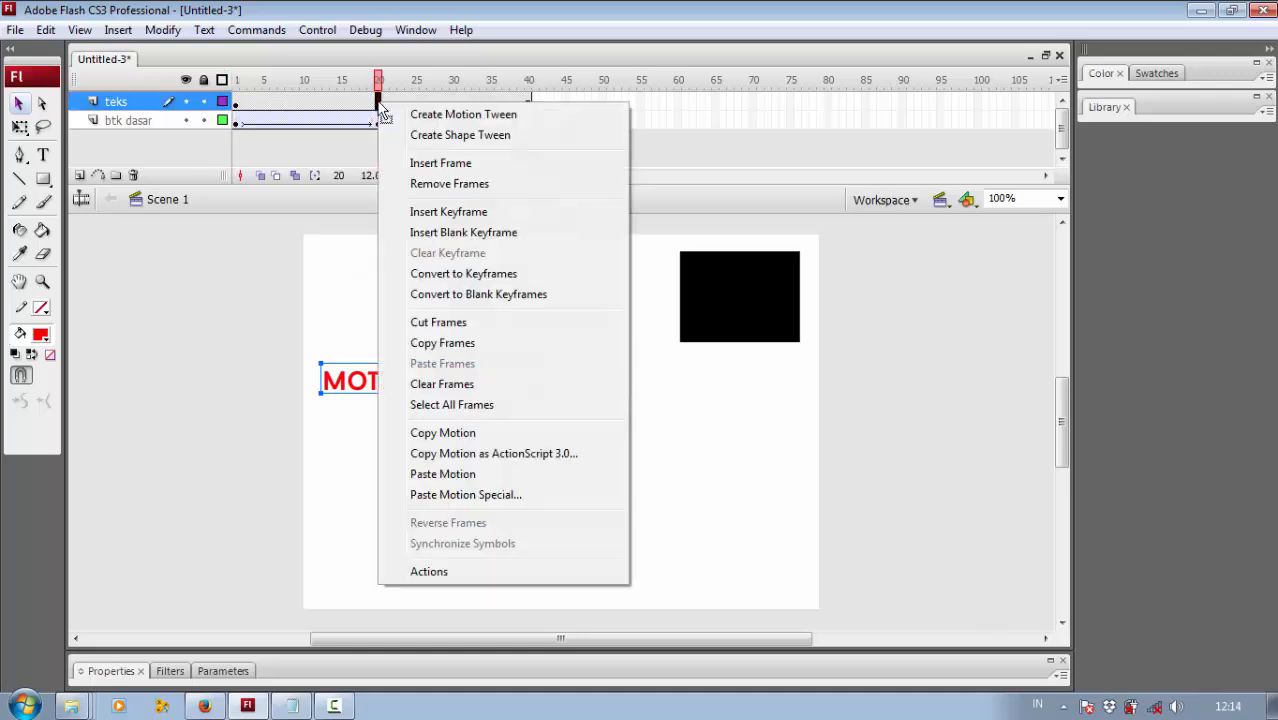
pyautogui.click(466, 211)
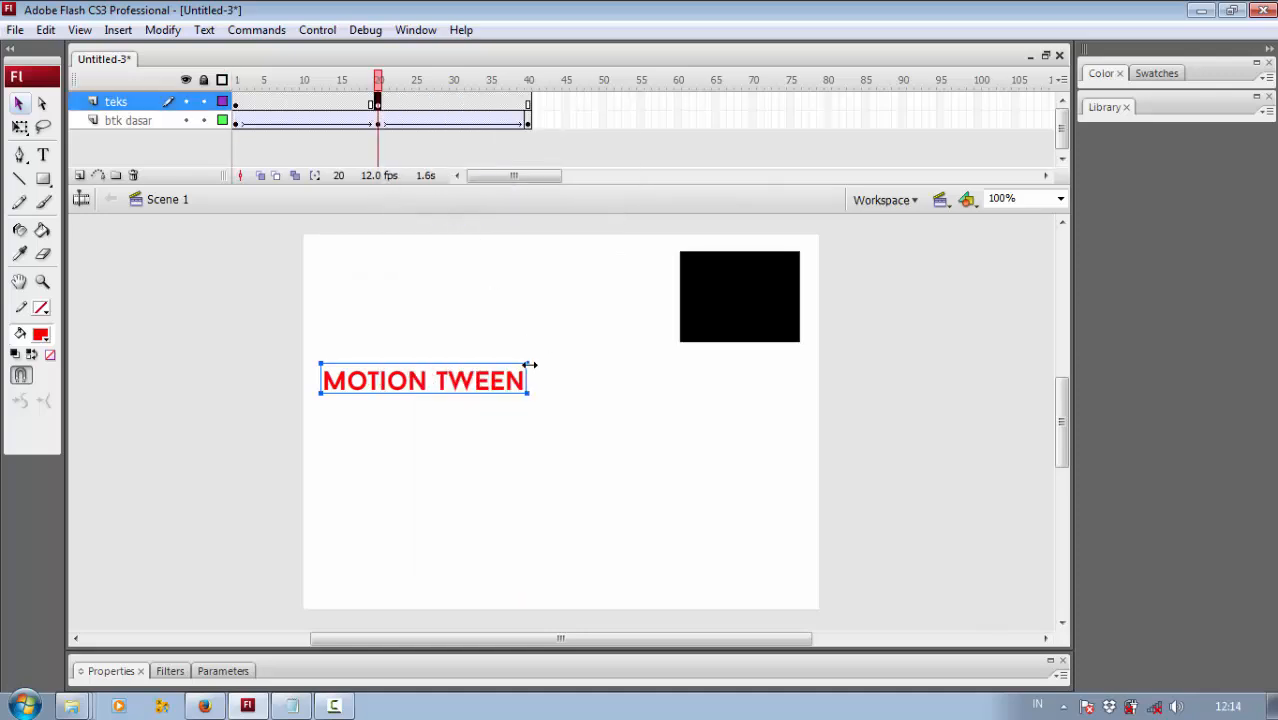
pyautogui.moveTo(486, 390); pyautogui.dragTo(484, 587)
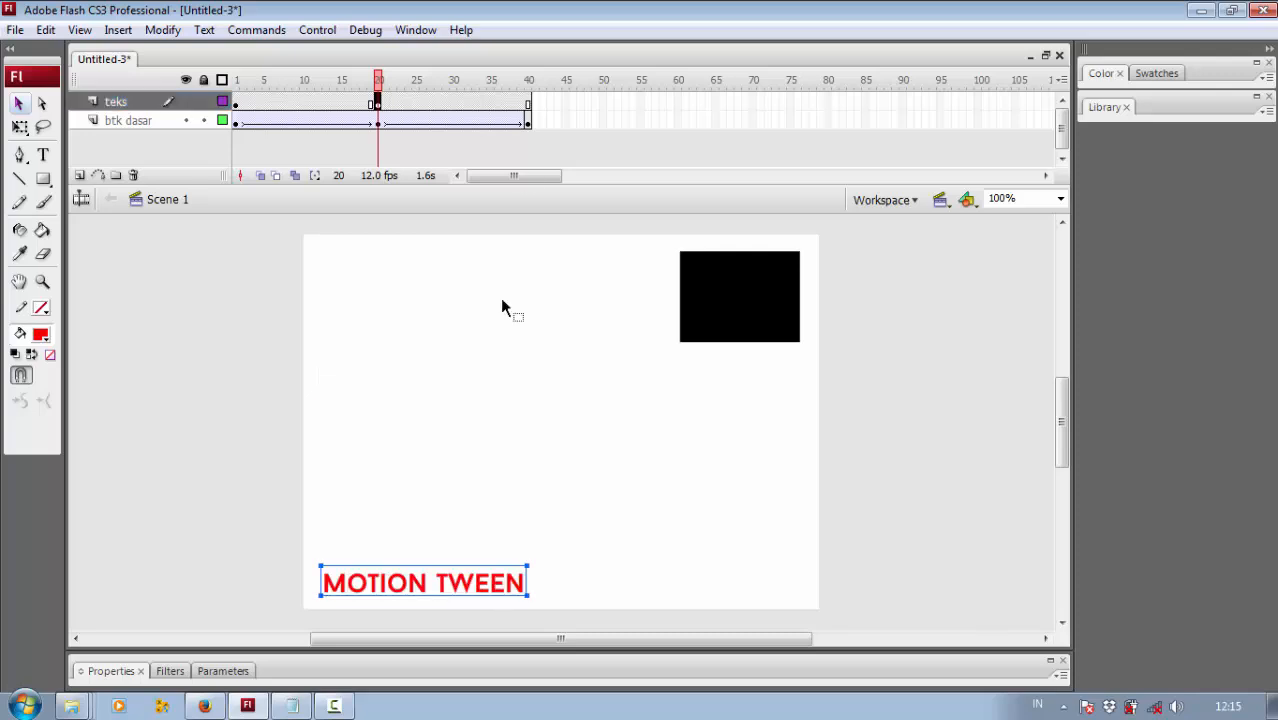
# Step: Create a motion tween from frame 1 to frame 20 on "teks" and scrub through it
pyautogui.click(238, 104)
pyautogui.rightClick(238, 102)
pyautogui.click(322, 112)
pyautogui.moveTo(249, 86); pyautogui.dragTo(378, 82)
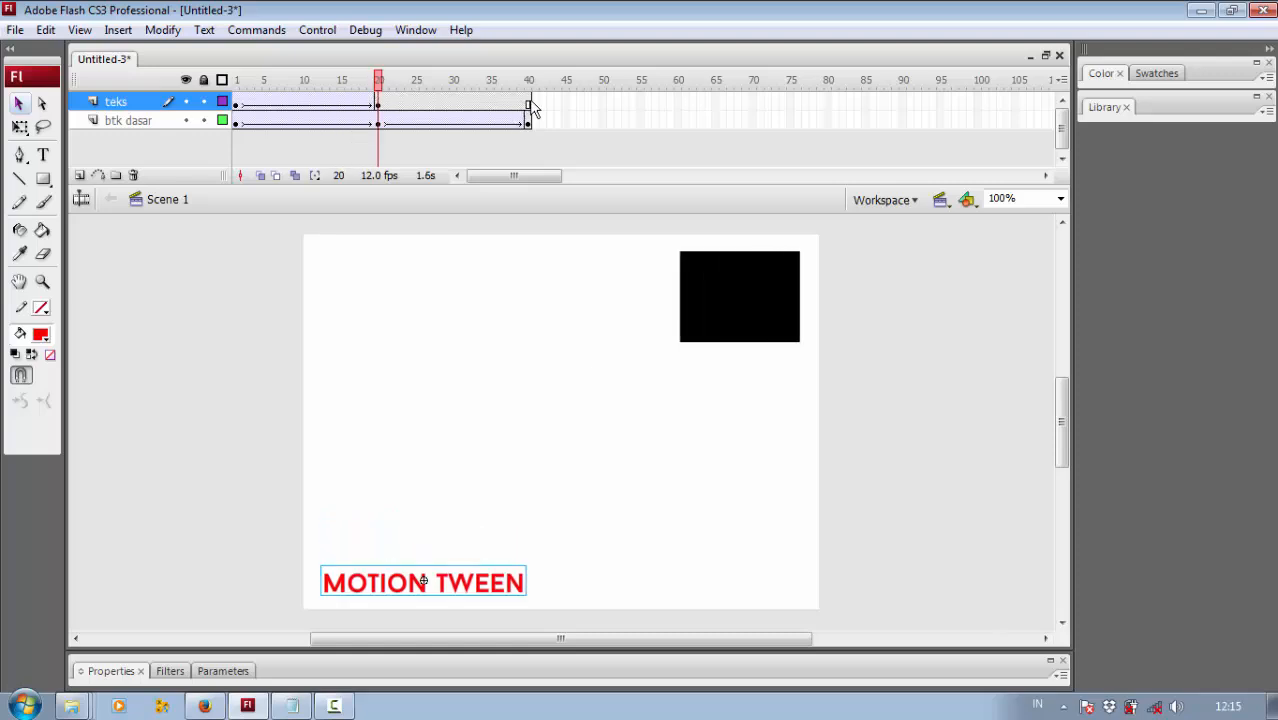
# Step: Insert a keyframe at frame 40 of "teks" and move the text there to the stage's upper-right corner
pyautogui.click(527, 103)
pyautogui.rightClick(527, 103)
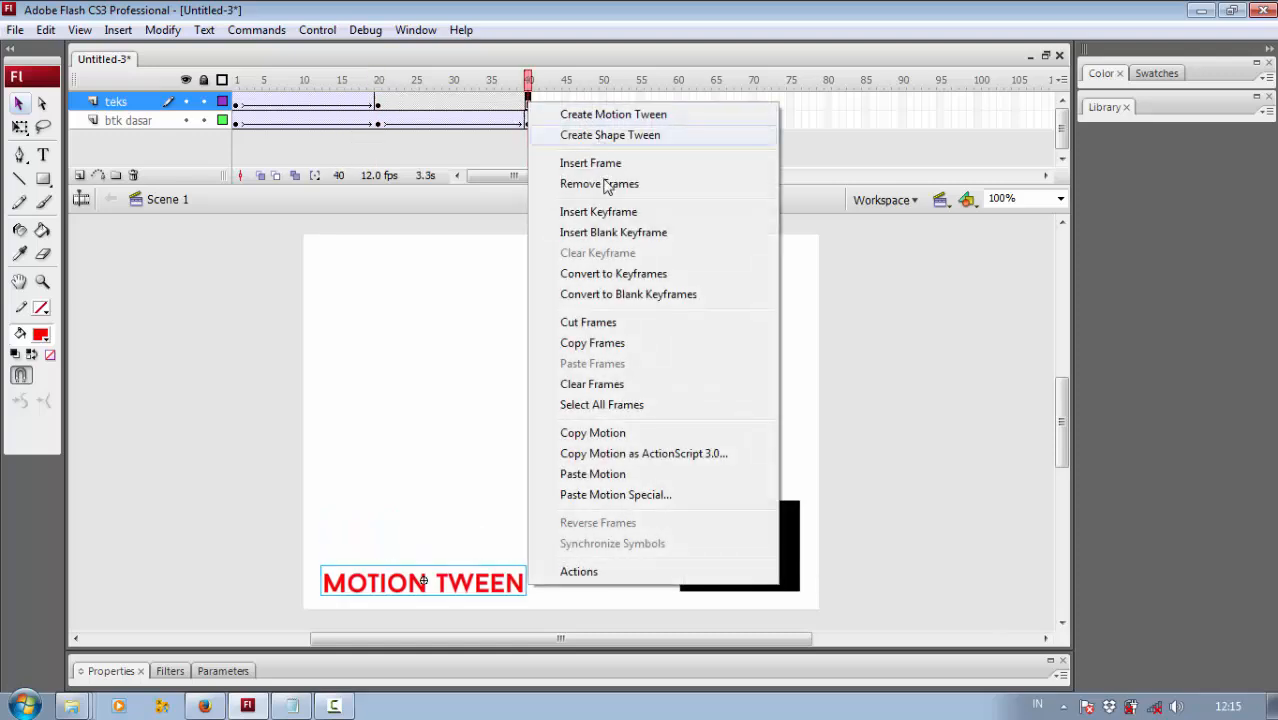
pyautogui.moveTo(447, 598); pyautogui.dragTo(744, 294)
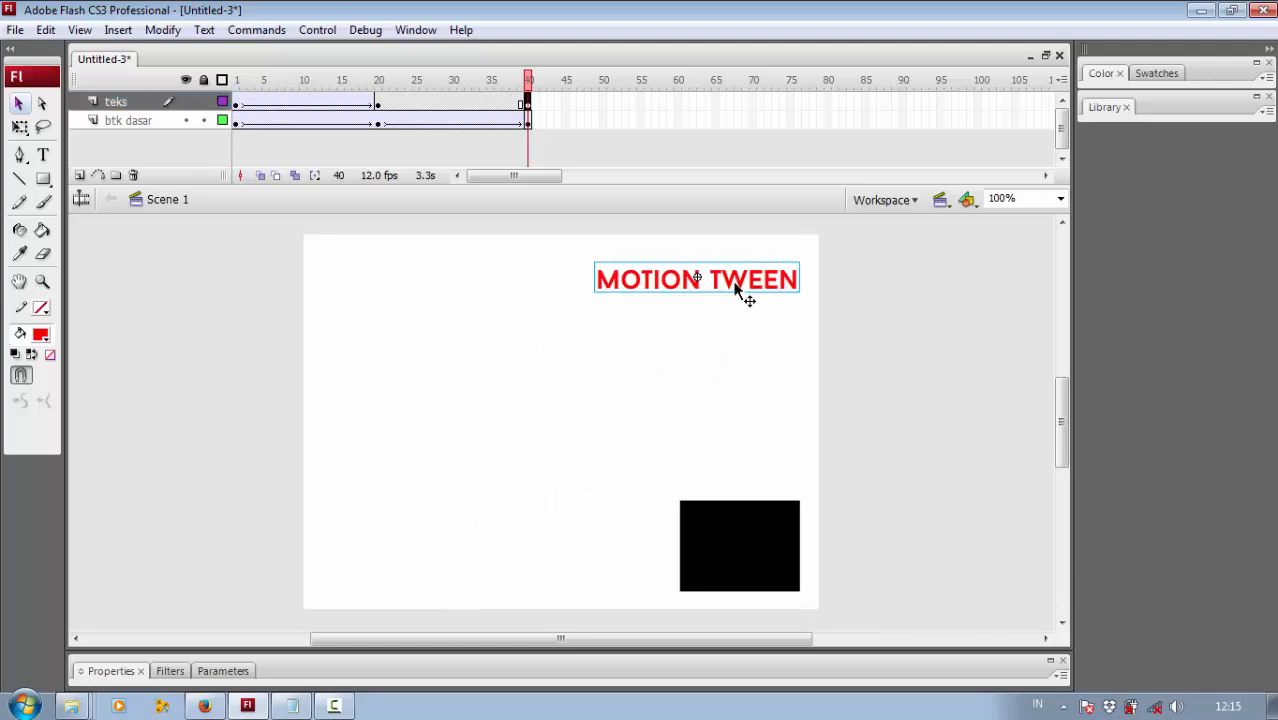
# Step: Create a motion tween from frame 20 to frame 40 on "teks" and scrub the timeline to preview both layers
pyautogui.rightClick(378, 104)
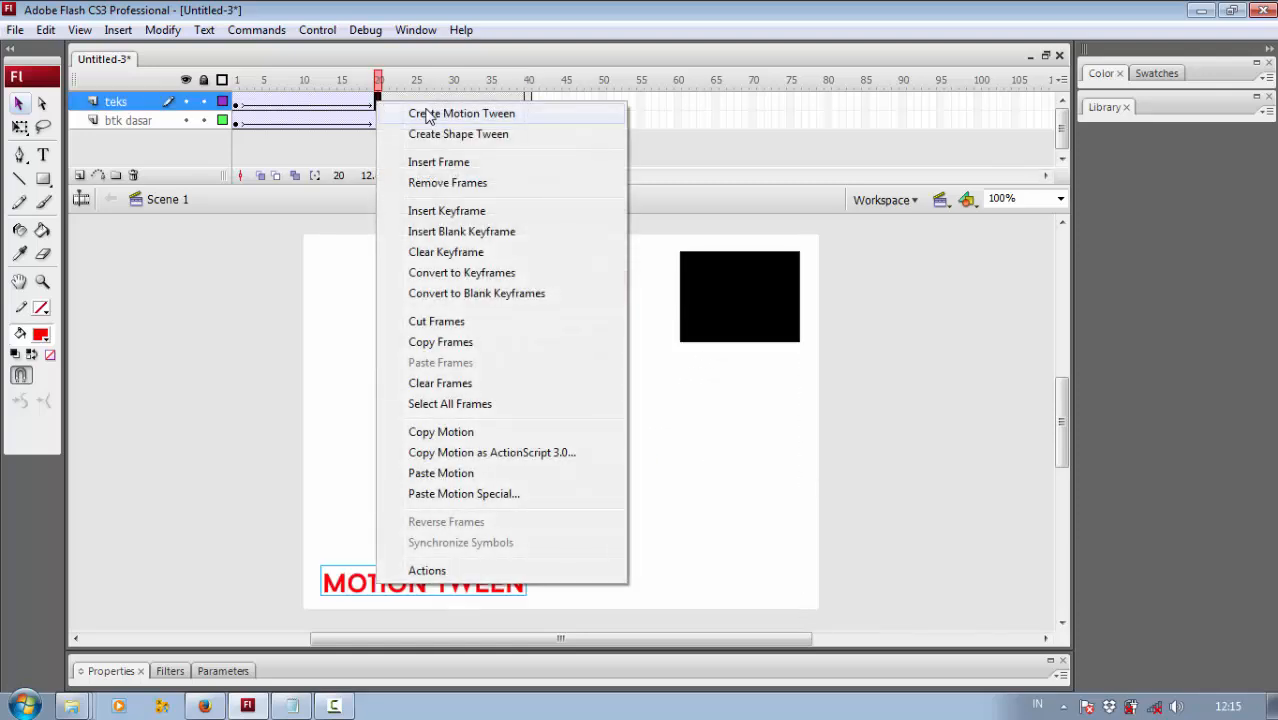
pyautogui.click(430, 117)
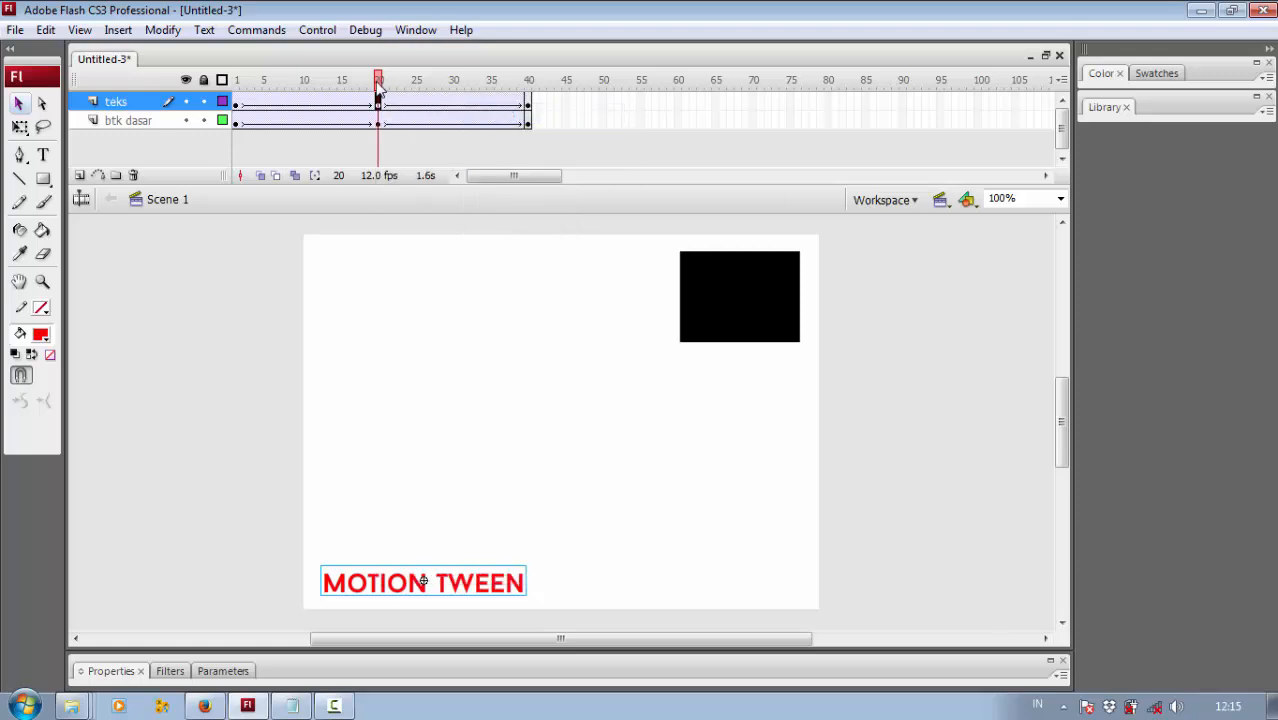
pyautogui.moveTo(378, 80); pyautogui.dragTo(273, 80)
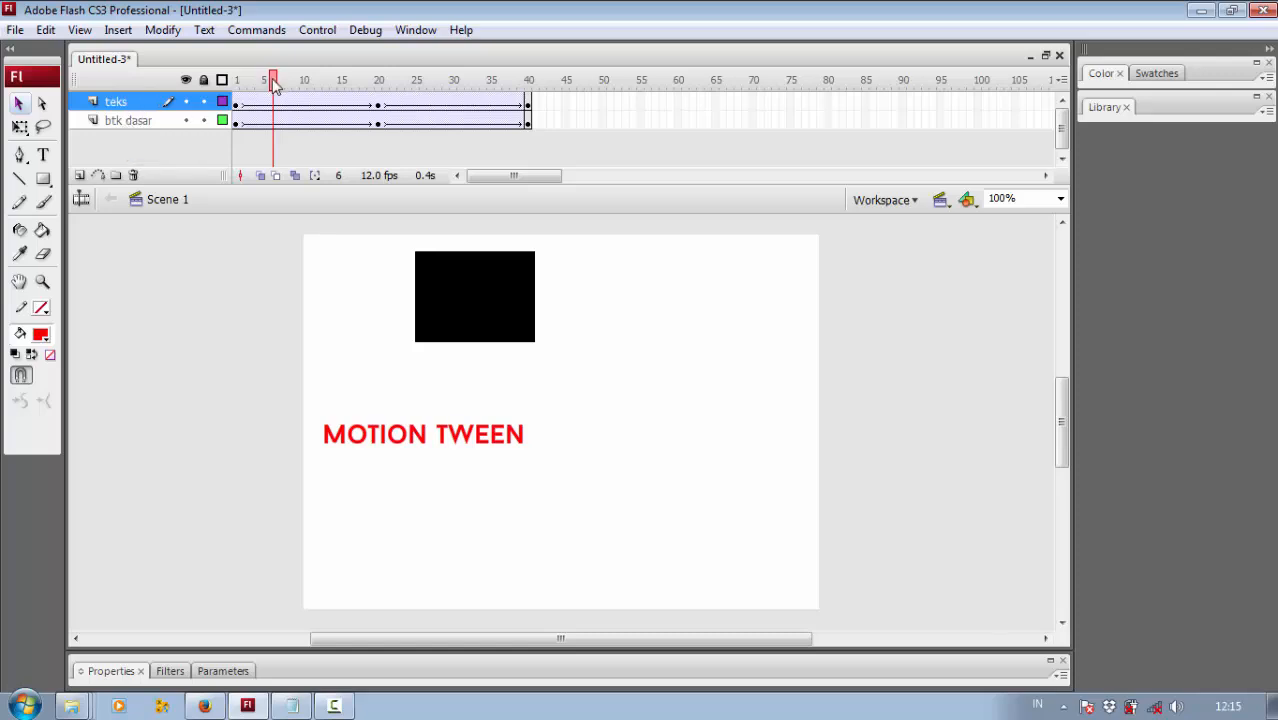
pyautogui.moveTo(273, 80); pyautogui.dragTo(519, 52)
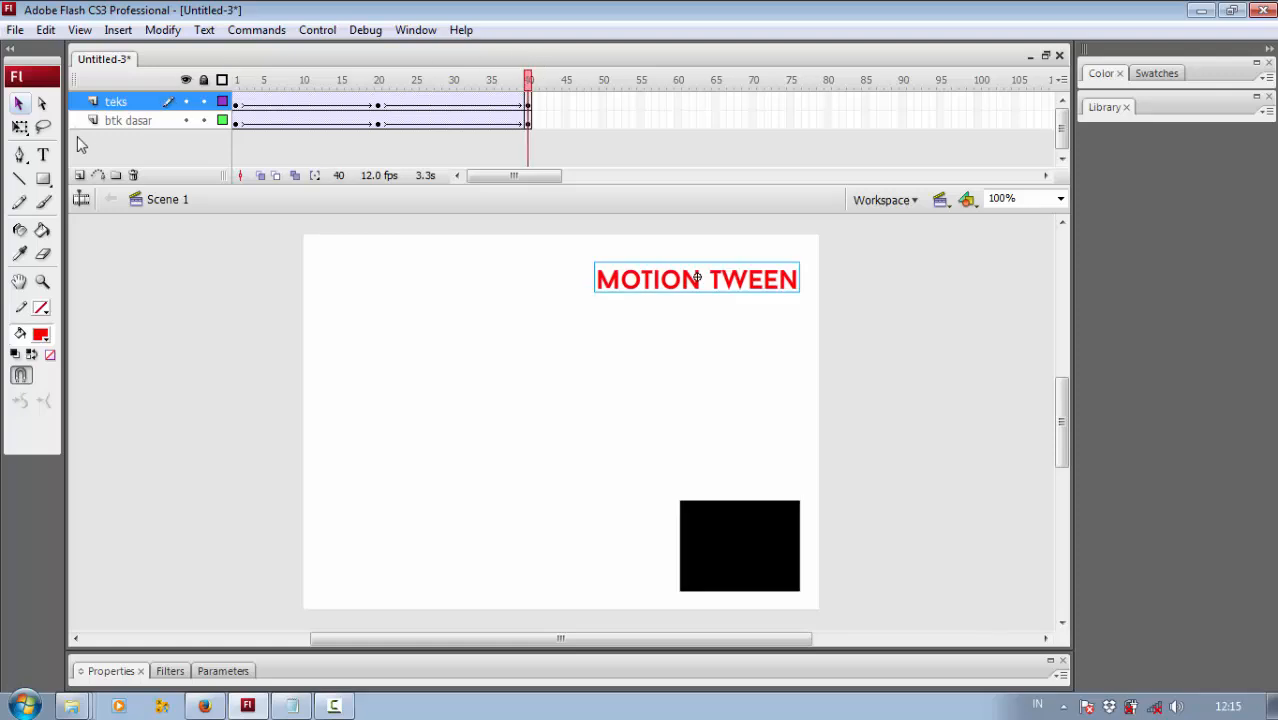
# Step: Add a new layer above "teks" and name it "gambar"
pyautogui.click(79, 175)
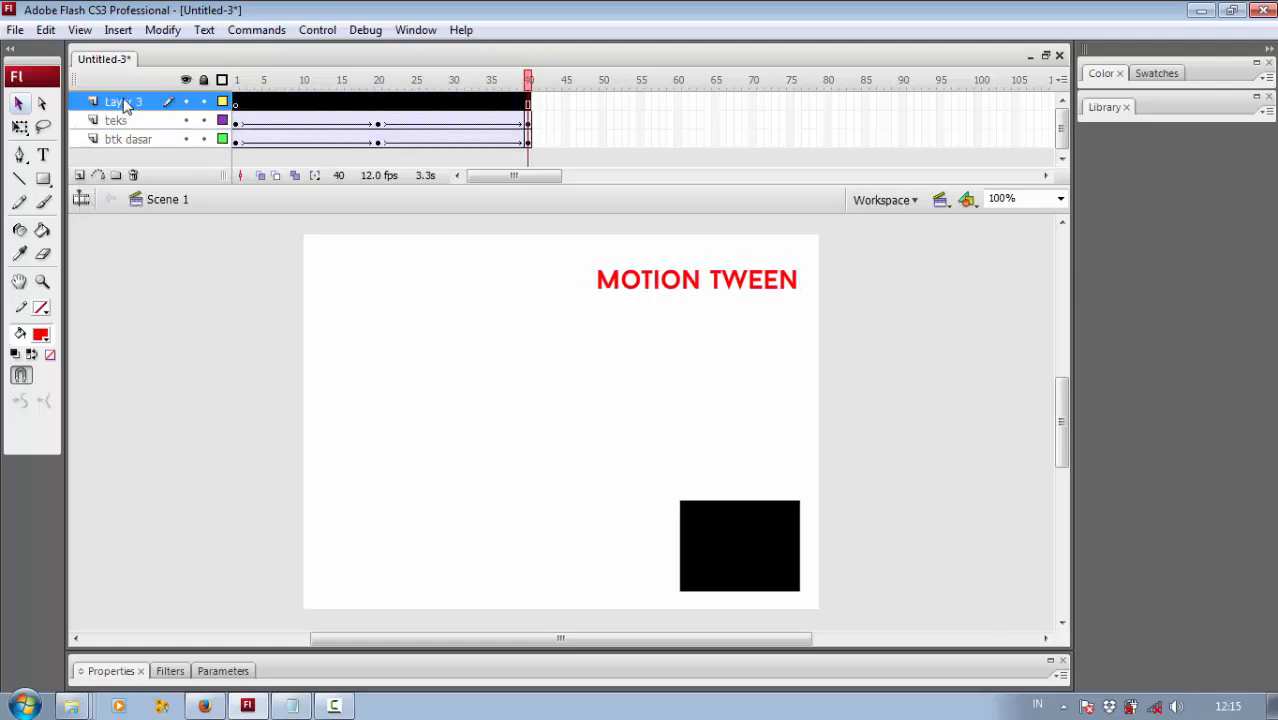
pyautogui.doubleClick(128, 102)
pyautogui.write('gamba')
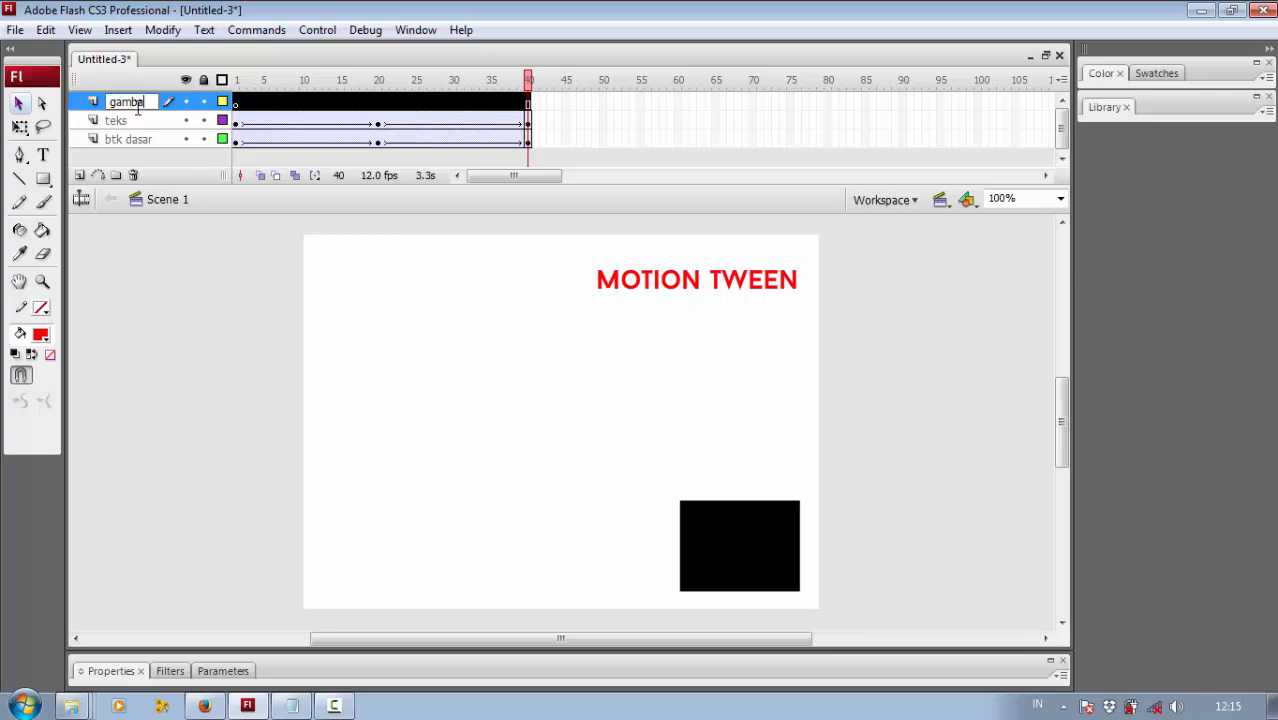
pyautogui.write('r')
pyautogui.press('Return')
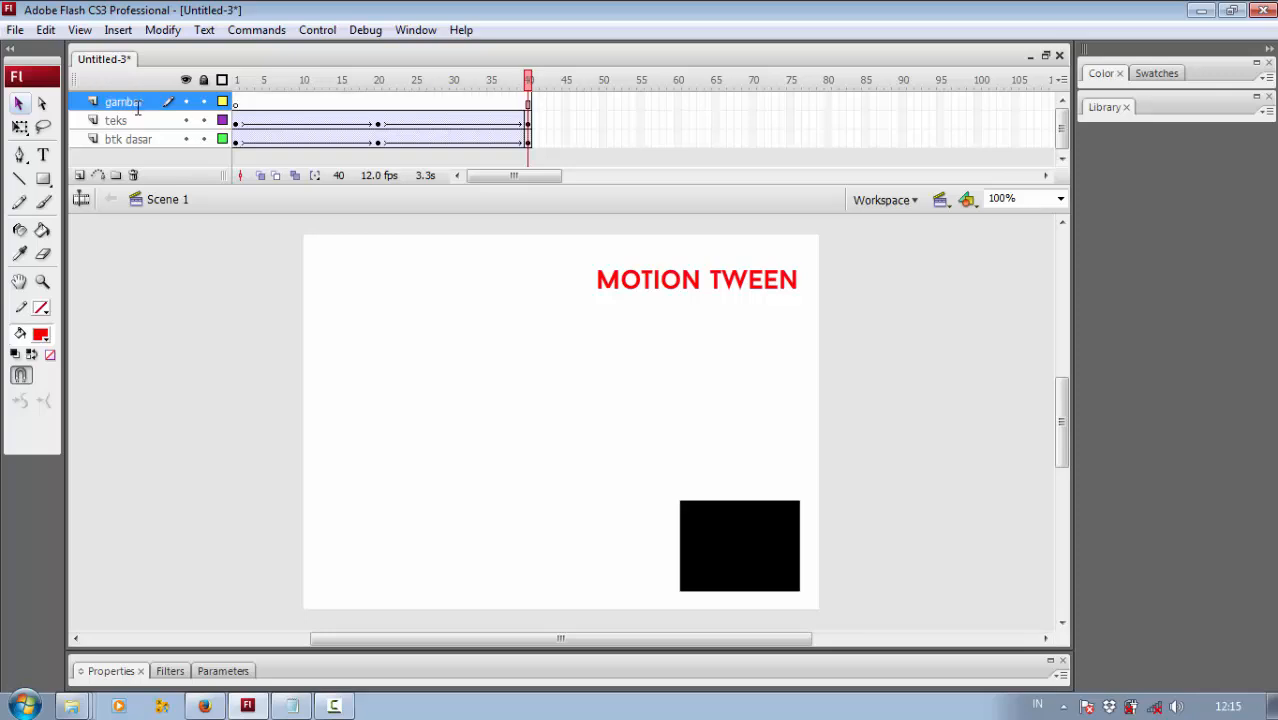
# Step: Import all the images in the desktop's "Gambar" folder into the library
pyautogui.click(22, 31)
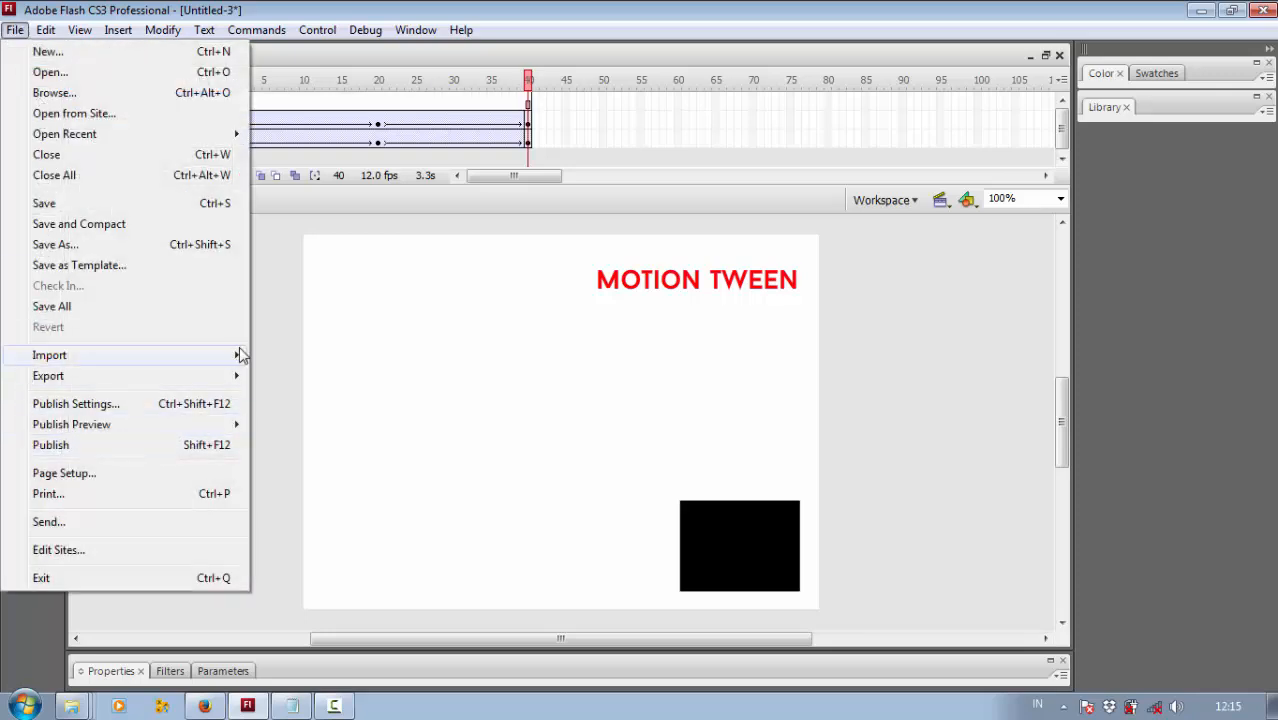
pyautogui.moveTo(238, 355)
pyautogui.click(330, 378)
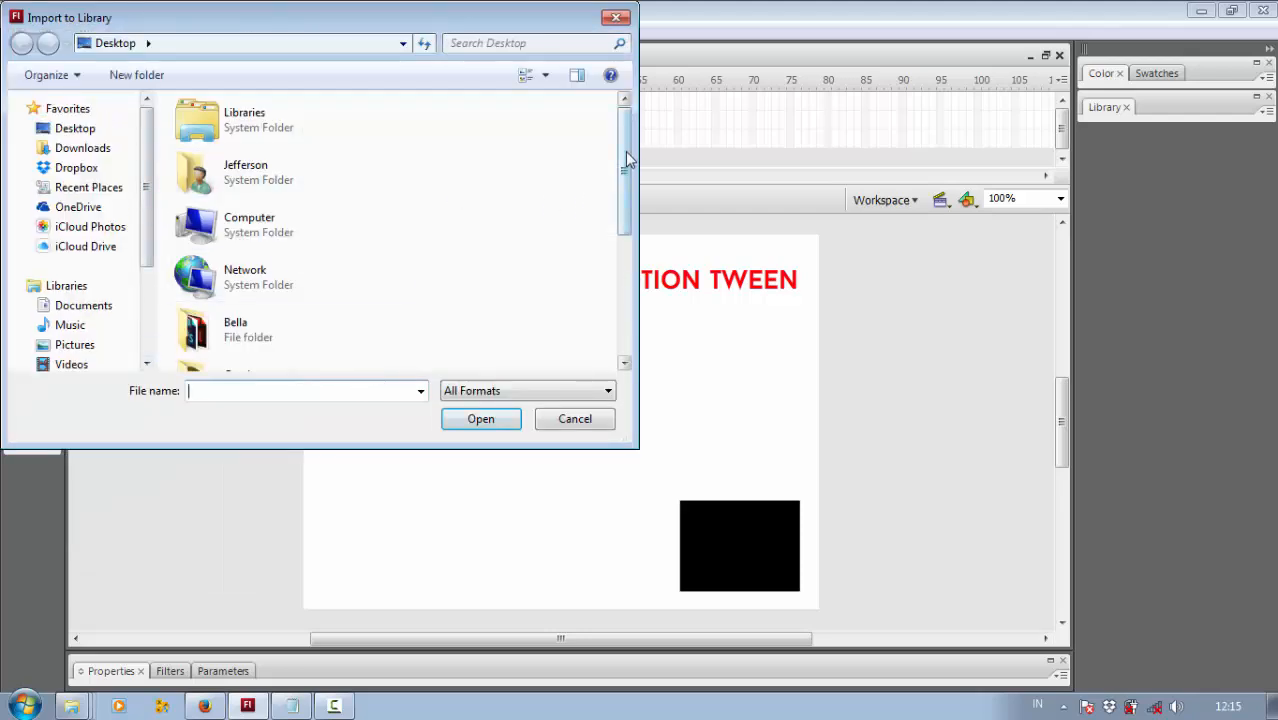
pyautogui.moveTo(624, 150); pyautogui.dragTo(627, 243)
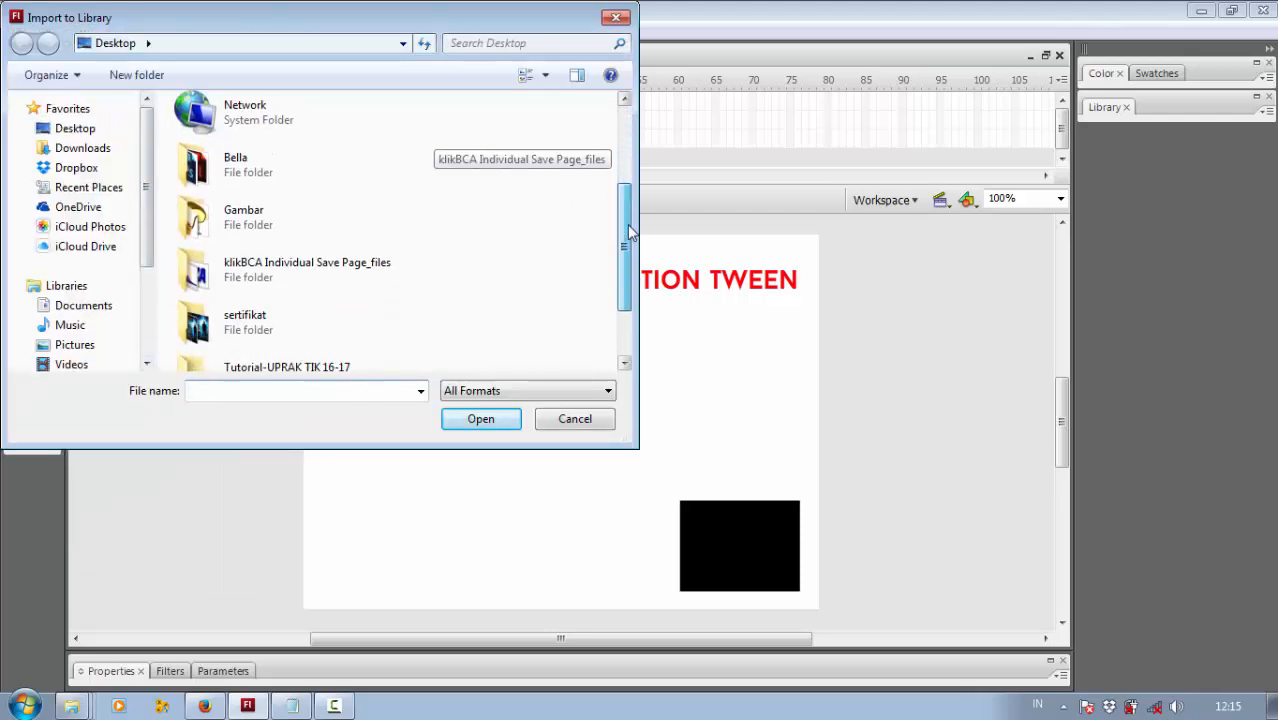
pyautogui.doubleClick(241, 207)
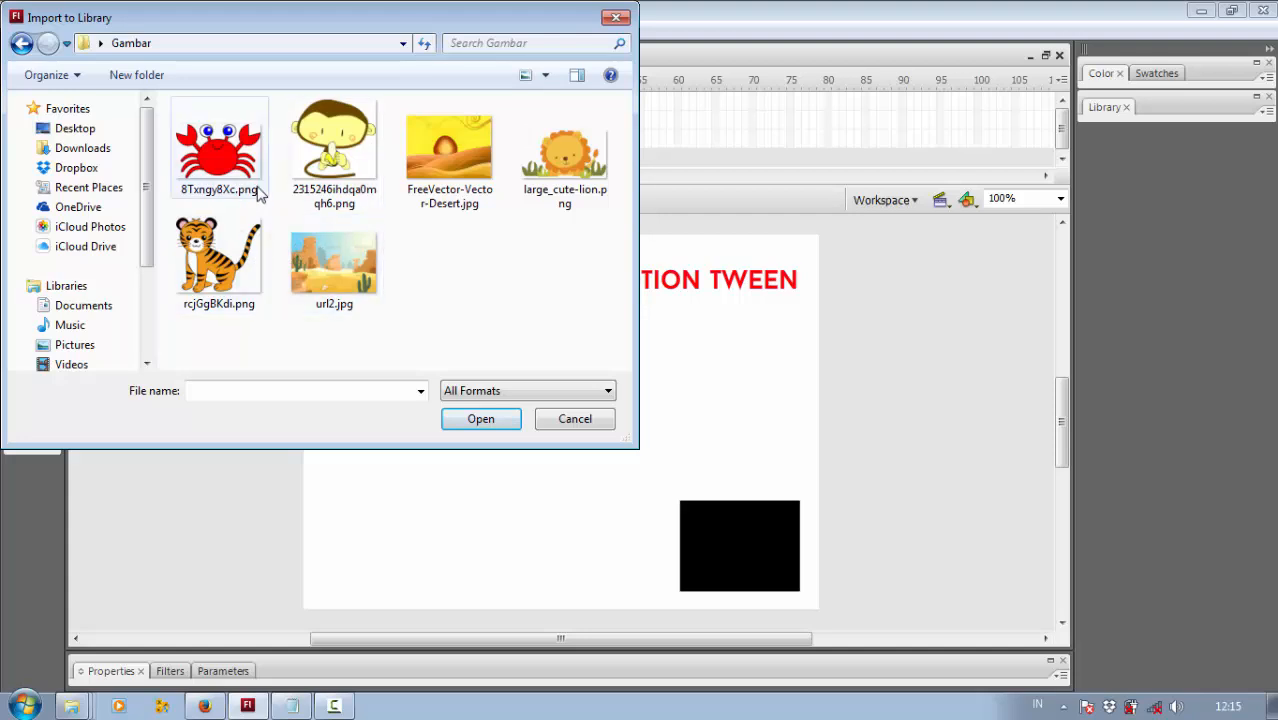
pyautogui.moveTo(594, 338); pyautogui.dragTo(175, 100)
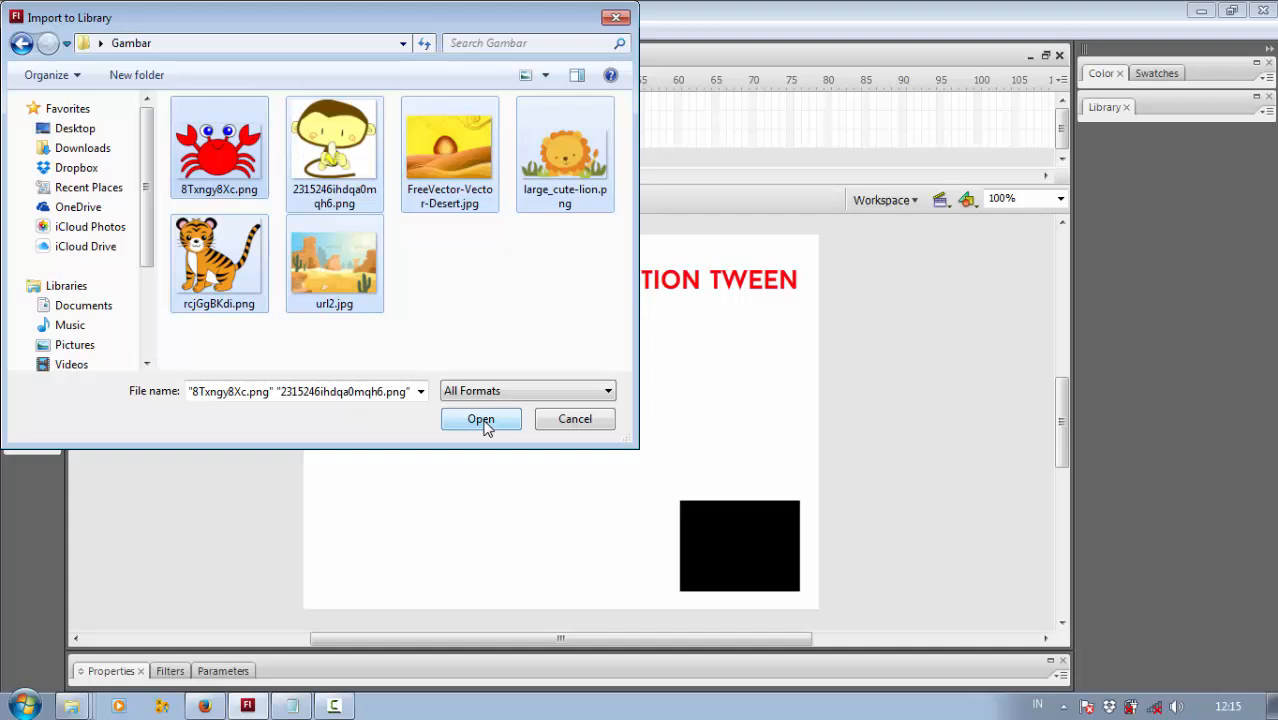
pyautogui.click(481, 419)
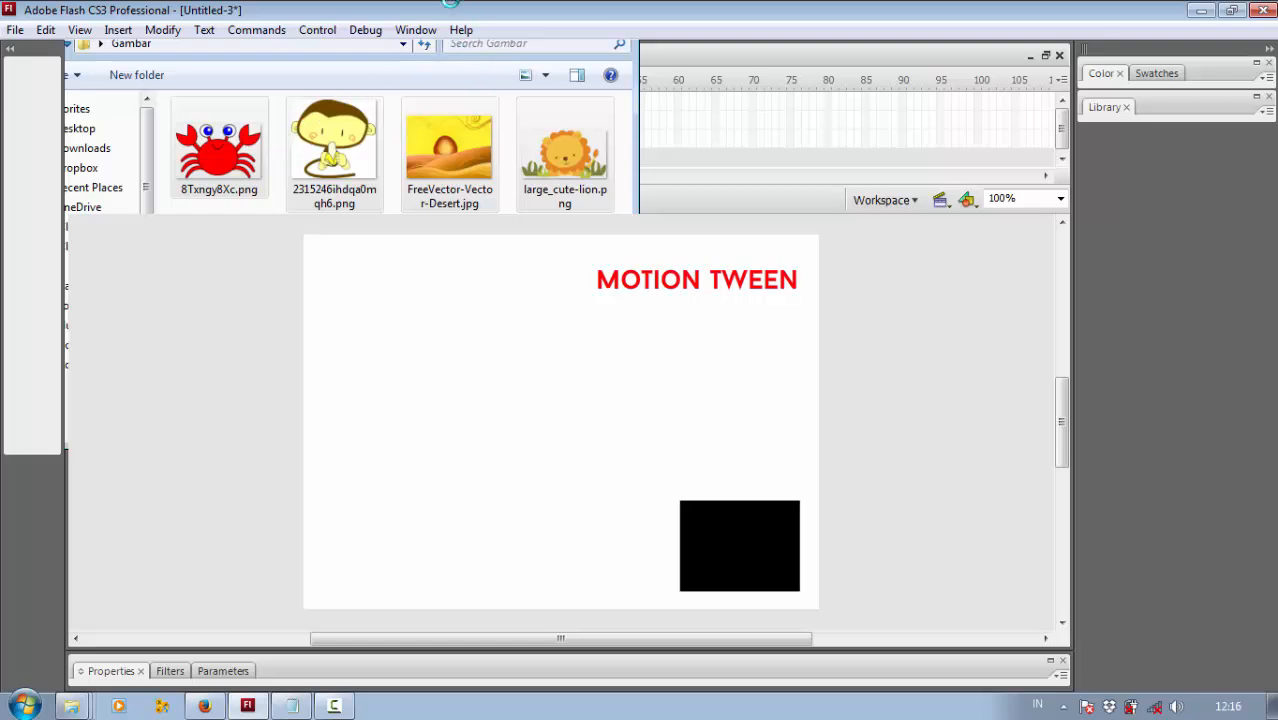
# Step: Preview the imported images in the library and place the crab image 8Txngy8Xc.png on the left half of the stage
pyautogui.click(338, 706)
pyautogui.click(1200, 648)
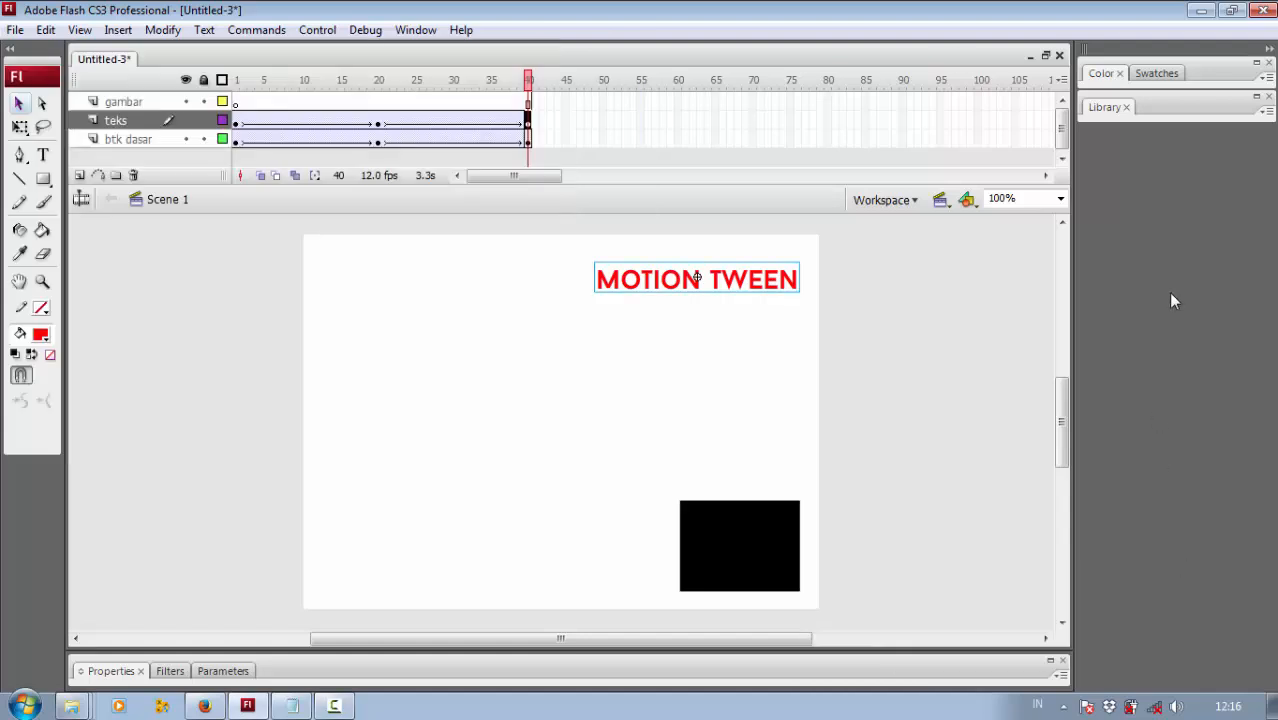
pyautogui.click(1180, 111)
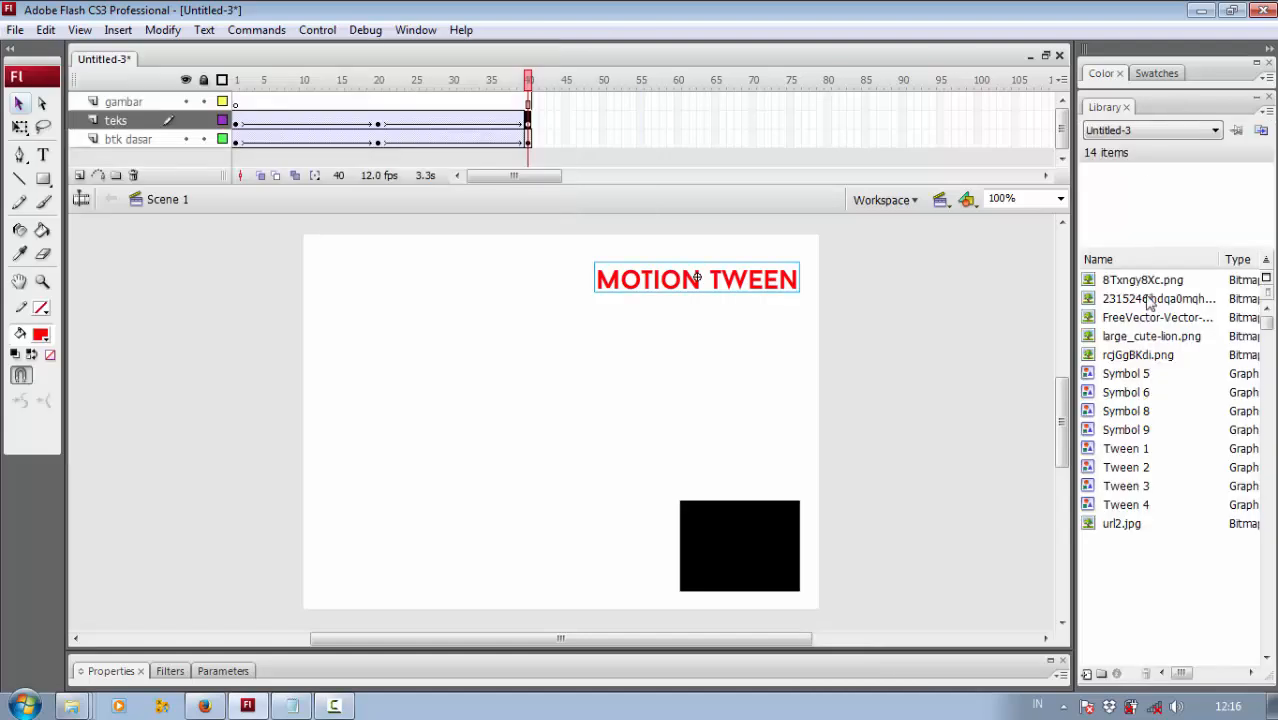
pyautogui.click(1132, 282)
pyautogui.click(1135, 300)
pyautogui.click(1142, 318)
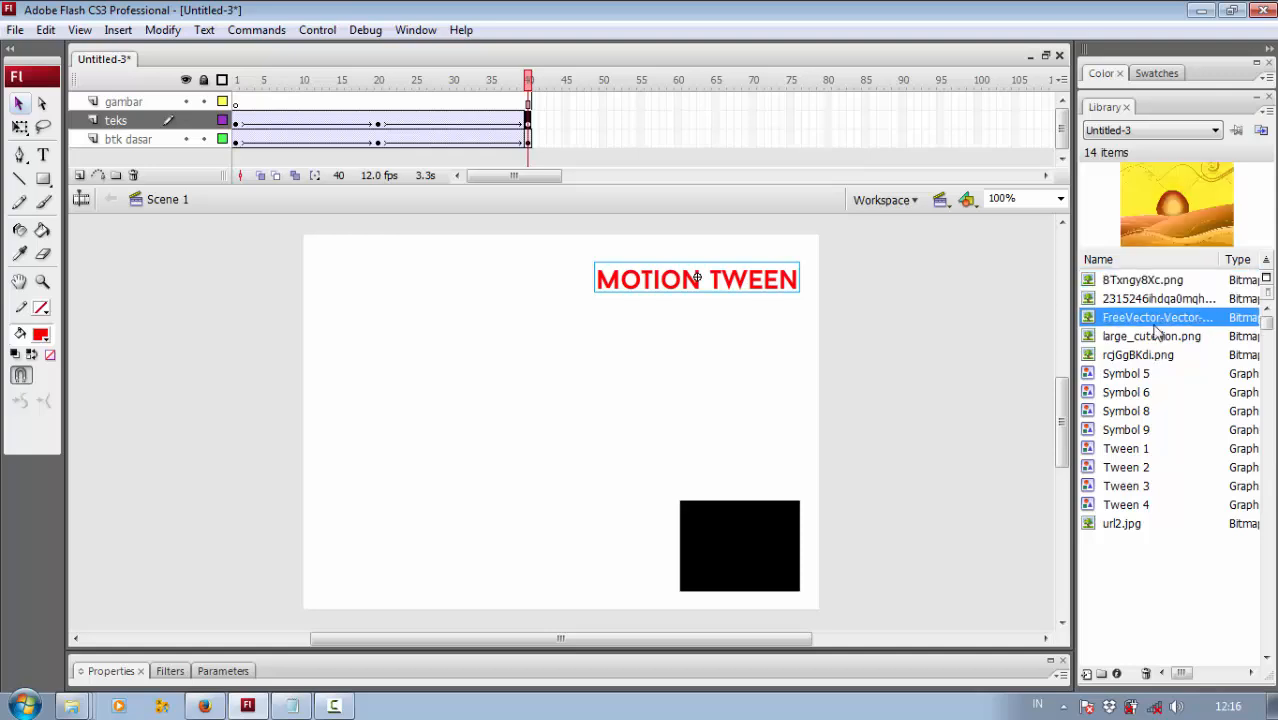
pyautogui.click(1153, 283)
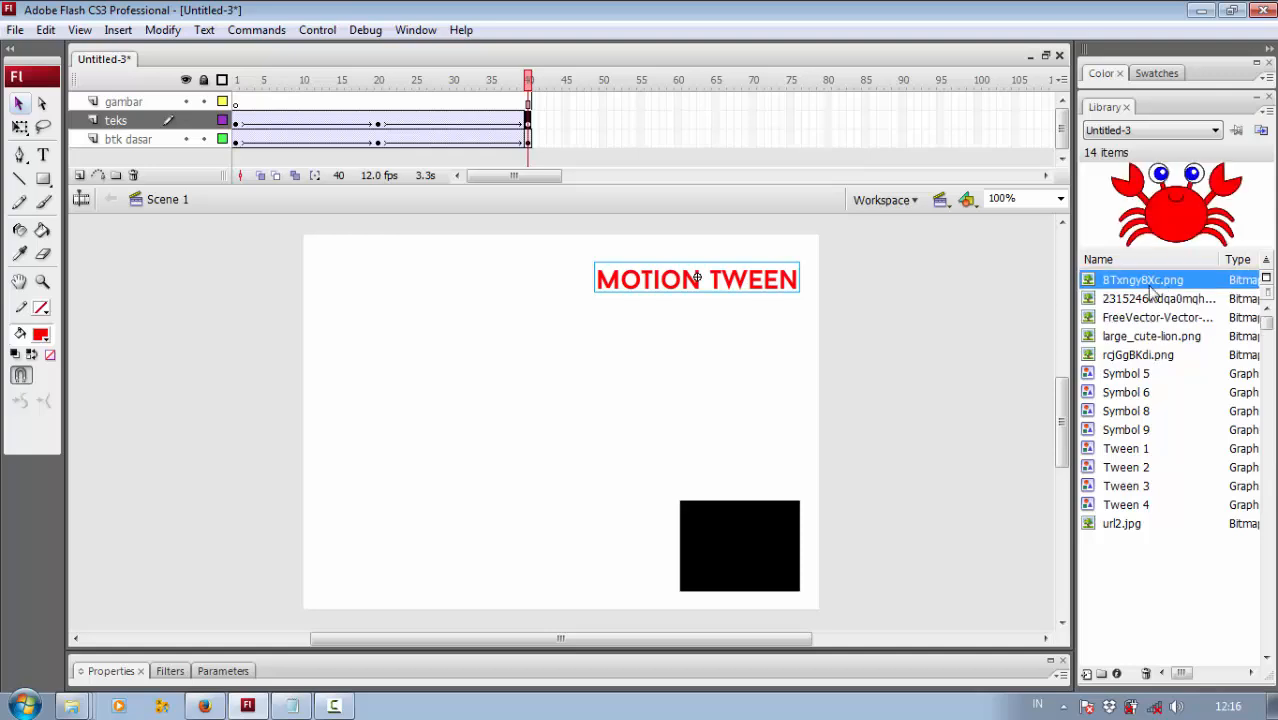
pyautogui.moveTo(1151, 289); pyautogui.dragTo(459, 425)
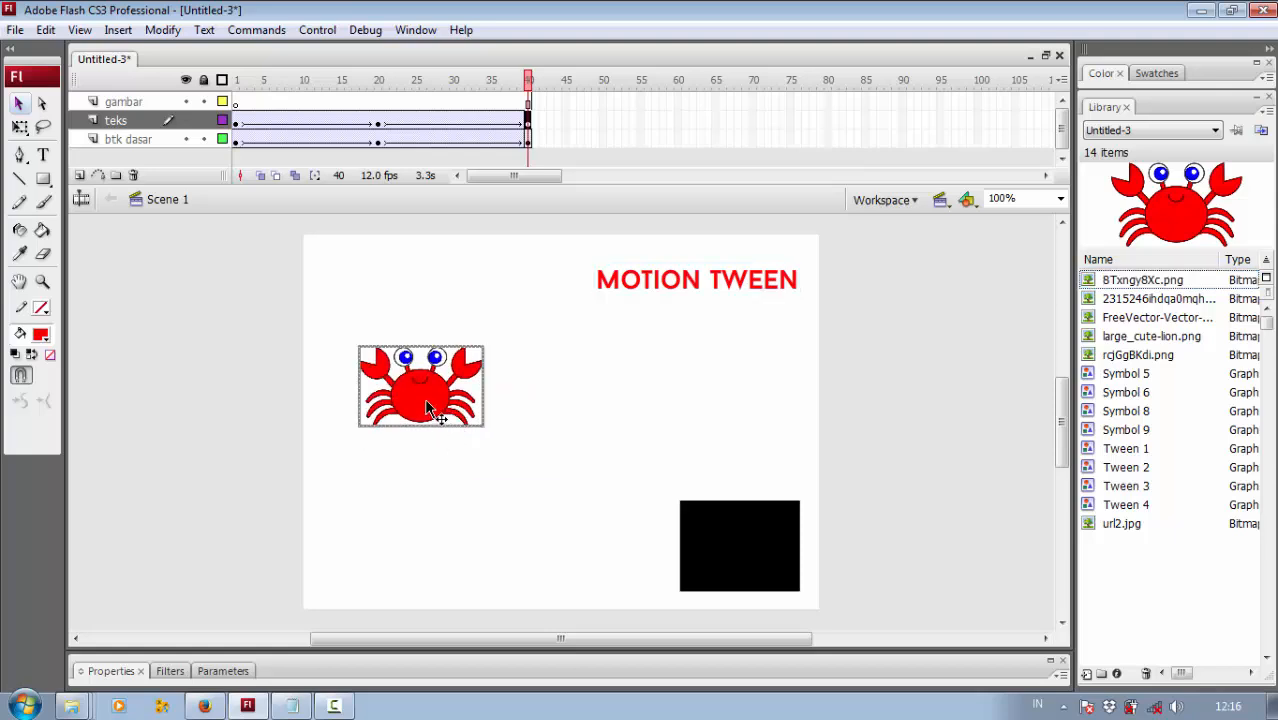
pyautogui.moveTo(443, 414); pyautogui.dragTo(426, 358)
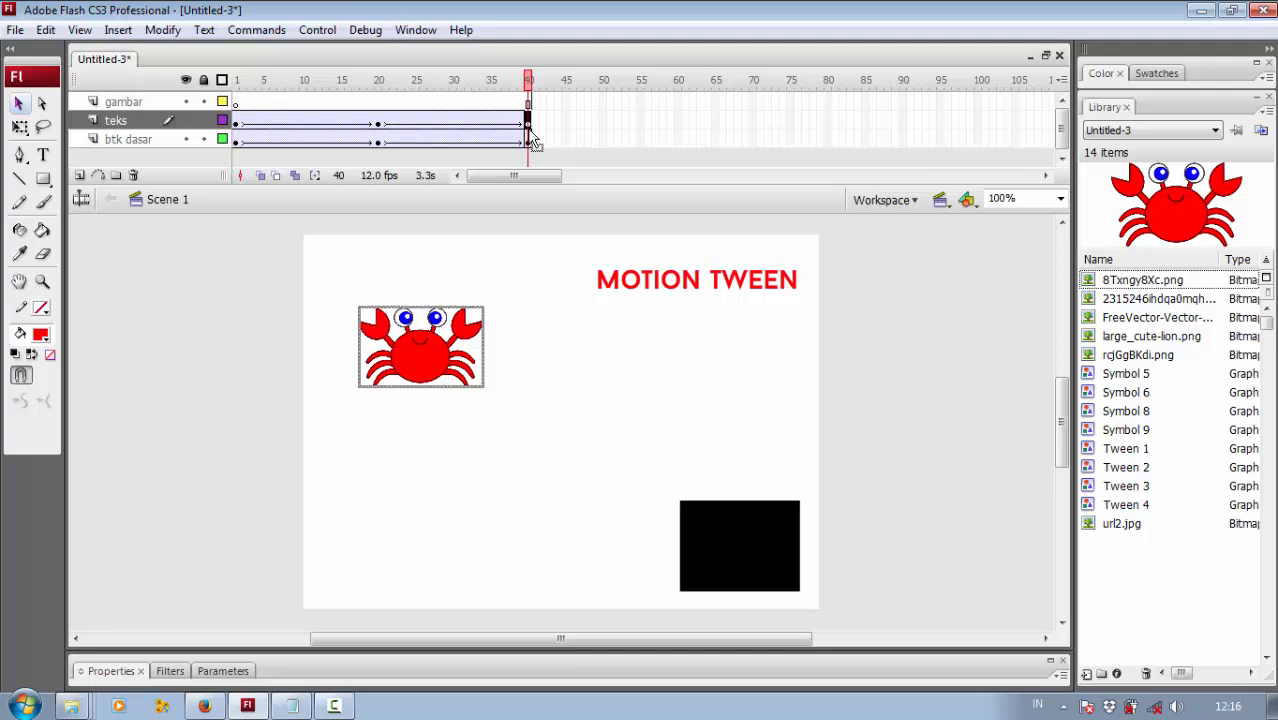
pyautogui.click(108, 104)
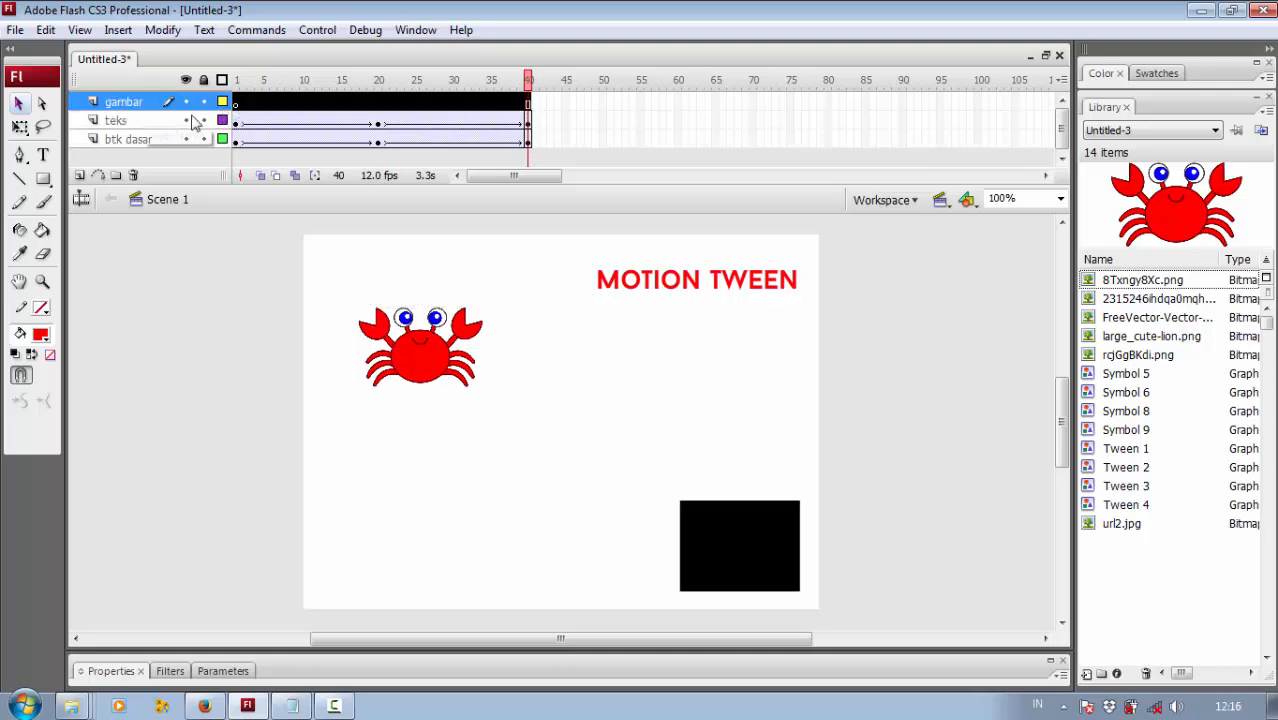
pyautogui.click(237, 103)
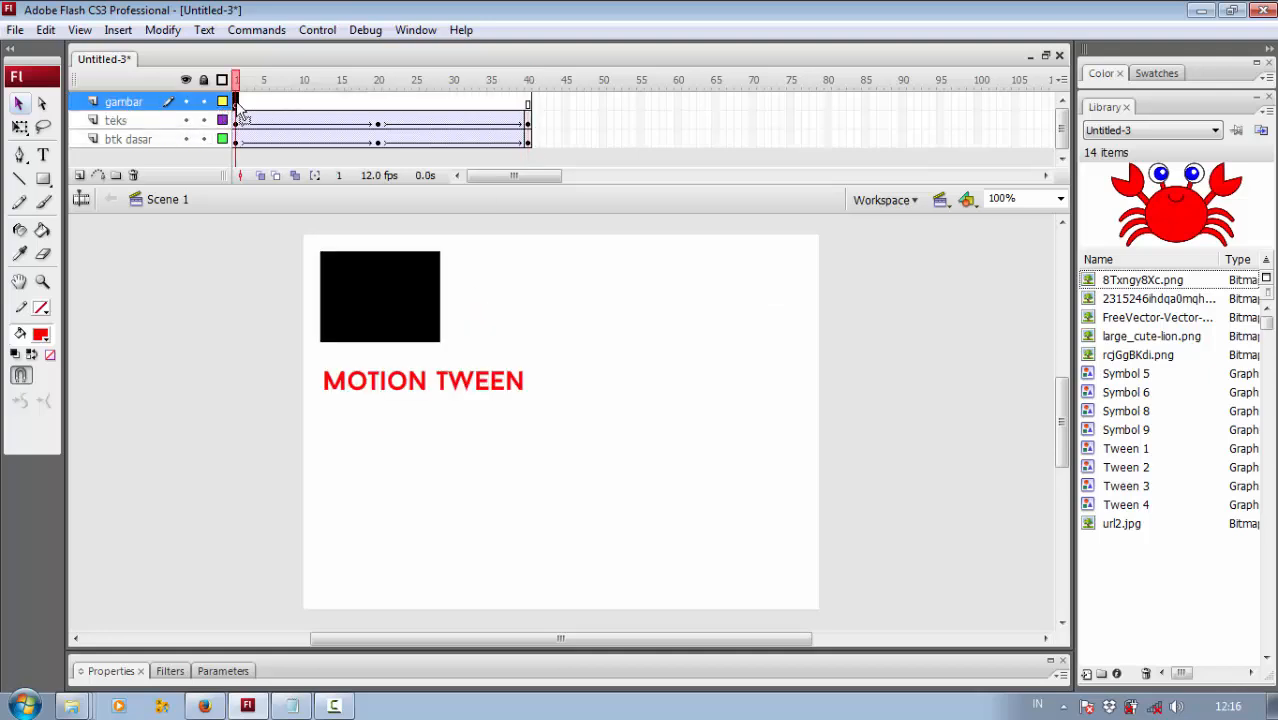
pyautogui.click(528, 120)
pyautogui.moveTo(484, 366); pyautogui.dragTo(505, 415)
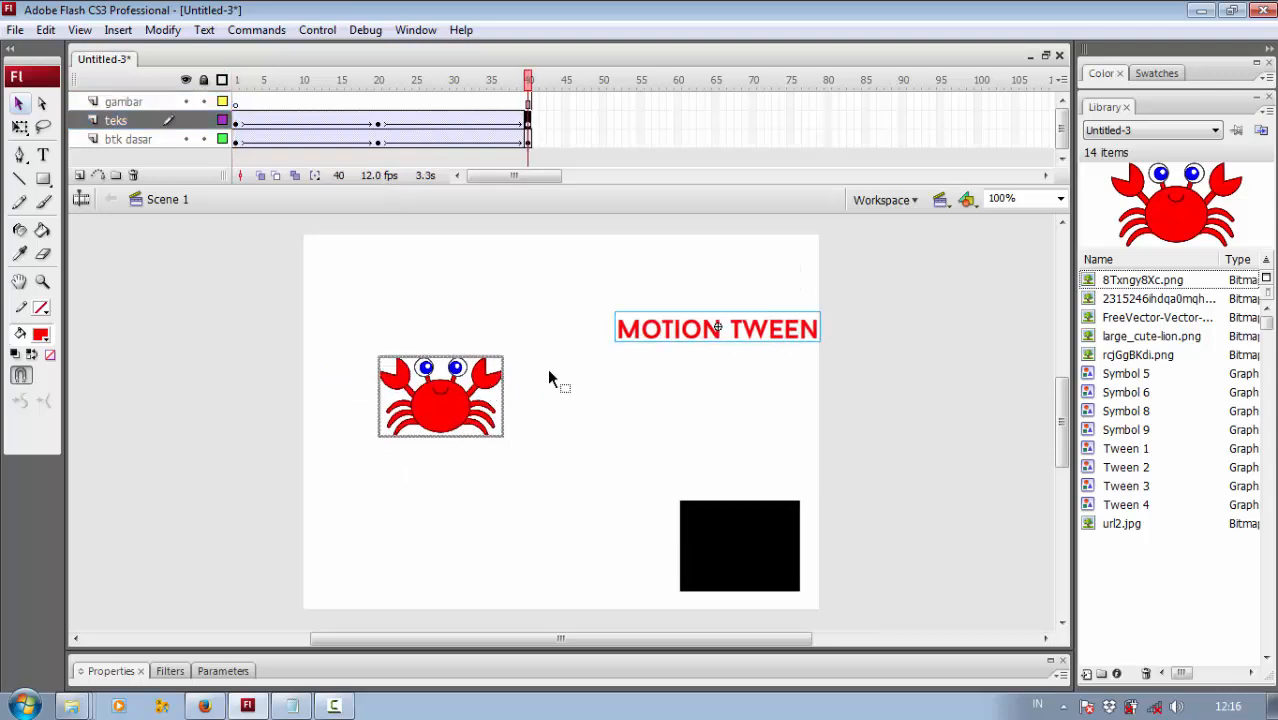
pyautogui.hotkey('ctrl', 'z')
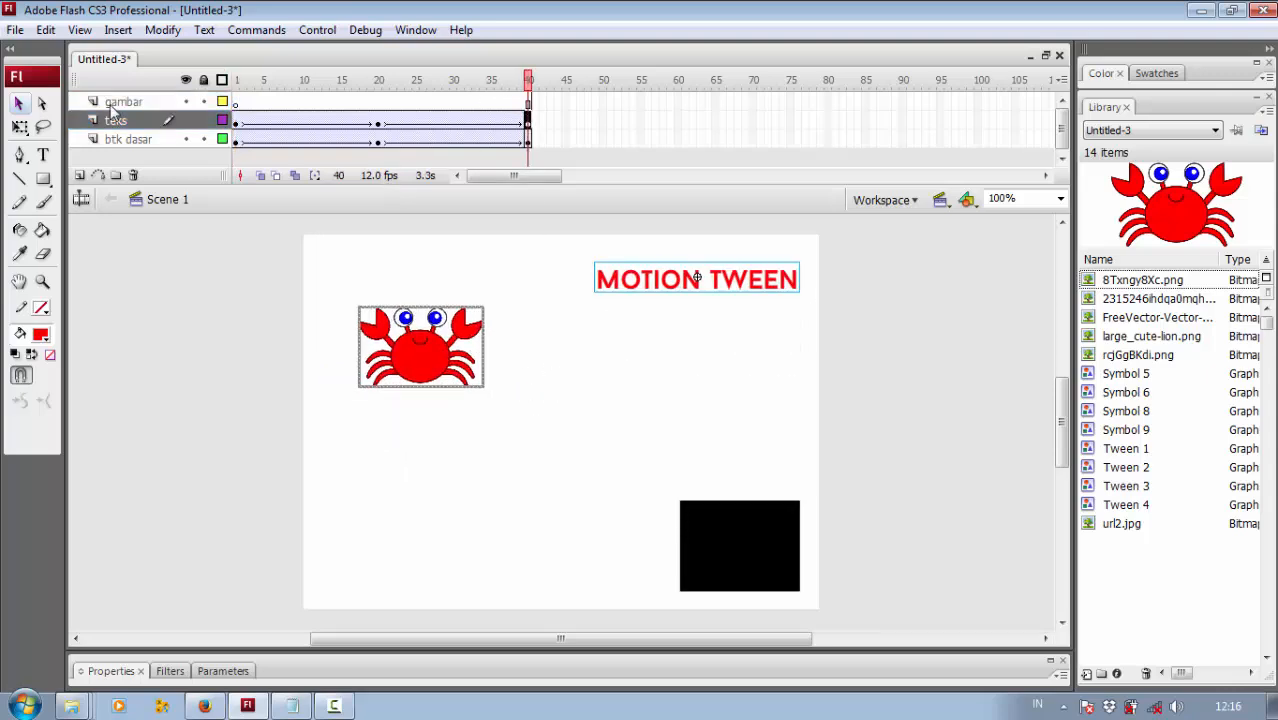
# Step: Cut the crab from frame 40 of "teks" and paste it into frame 1 of the "gambar" layer
pyautogui.click(528, 365)
pyautogui.click(428, 342)
pyautogui.rightClick(424, 340)
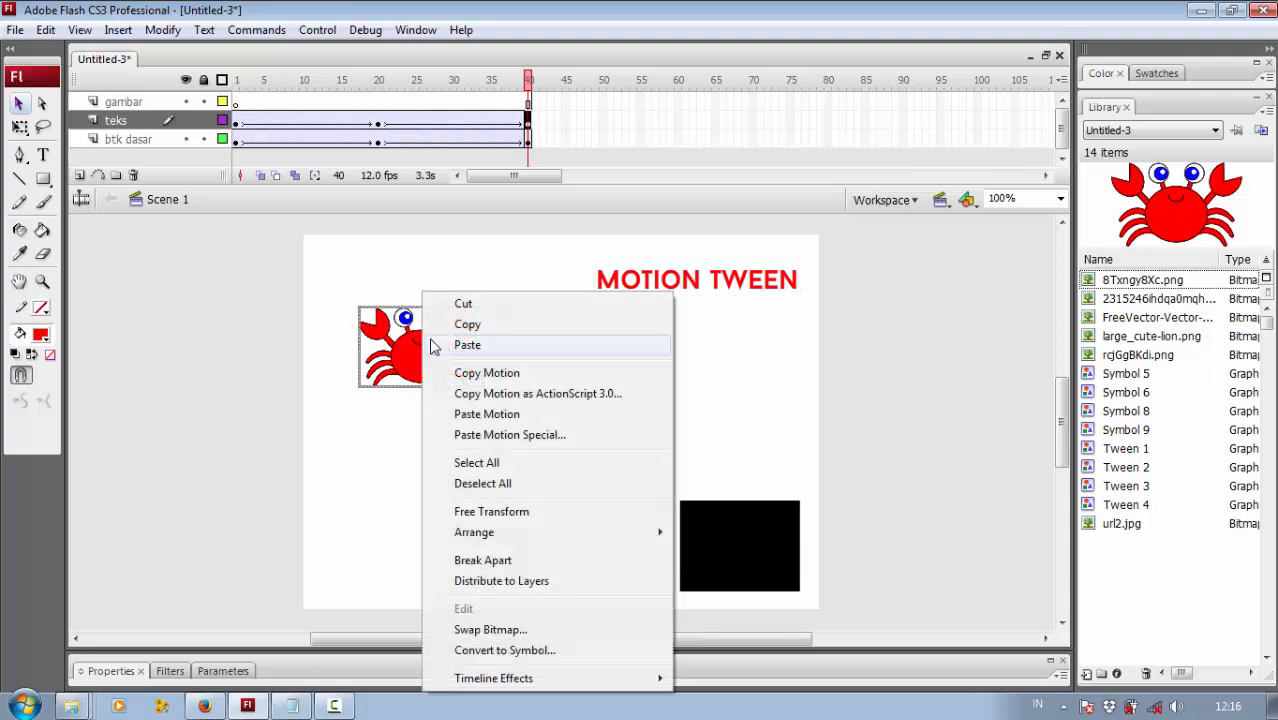
pyautogui.click(477, 304)
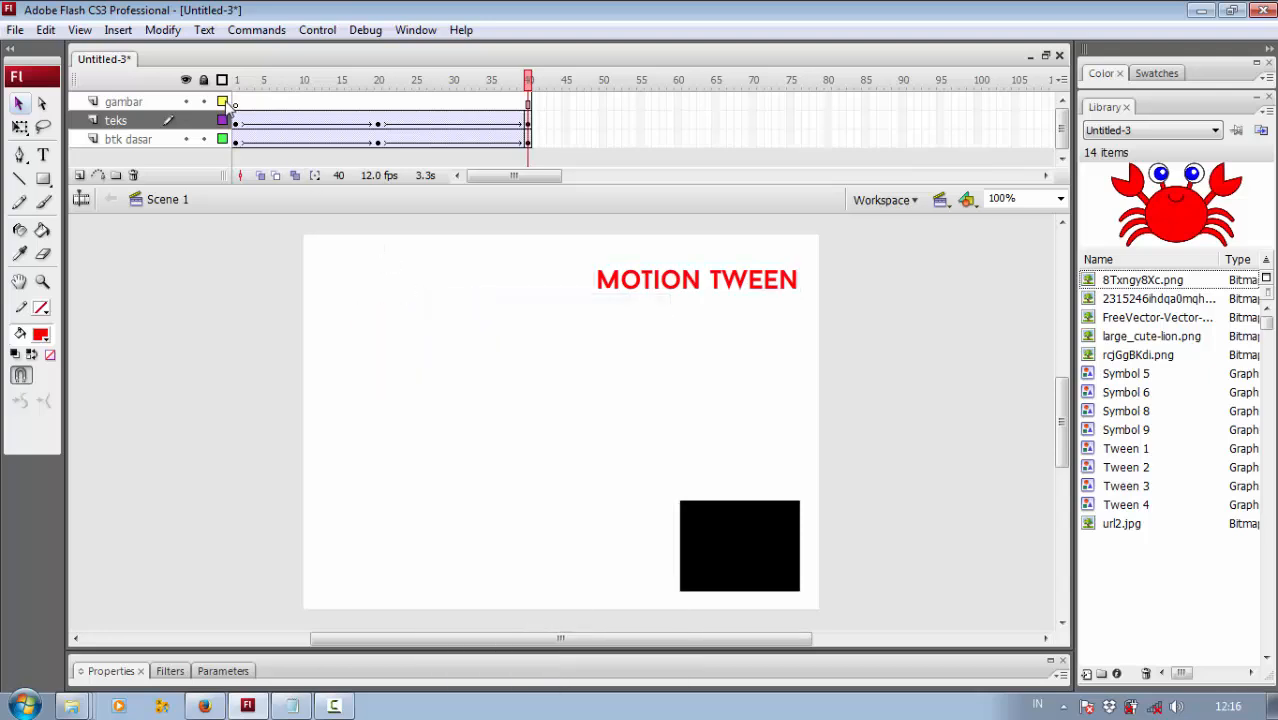
pyautogui.click(237, 115)
pyautogui.click(237, 101)
pyautogui.rightClick(381, 473)
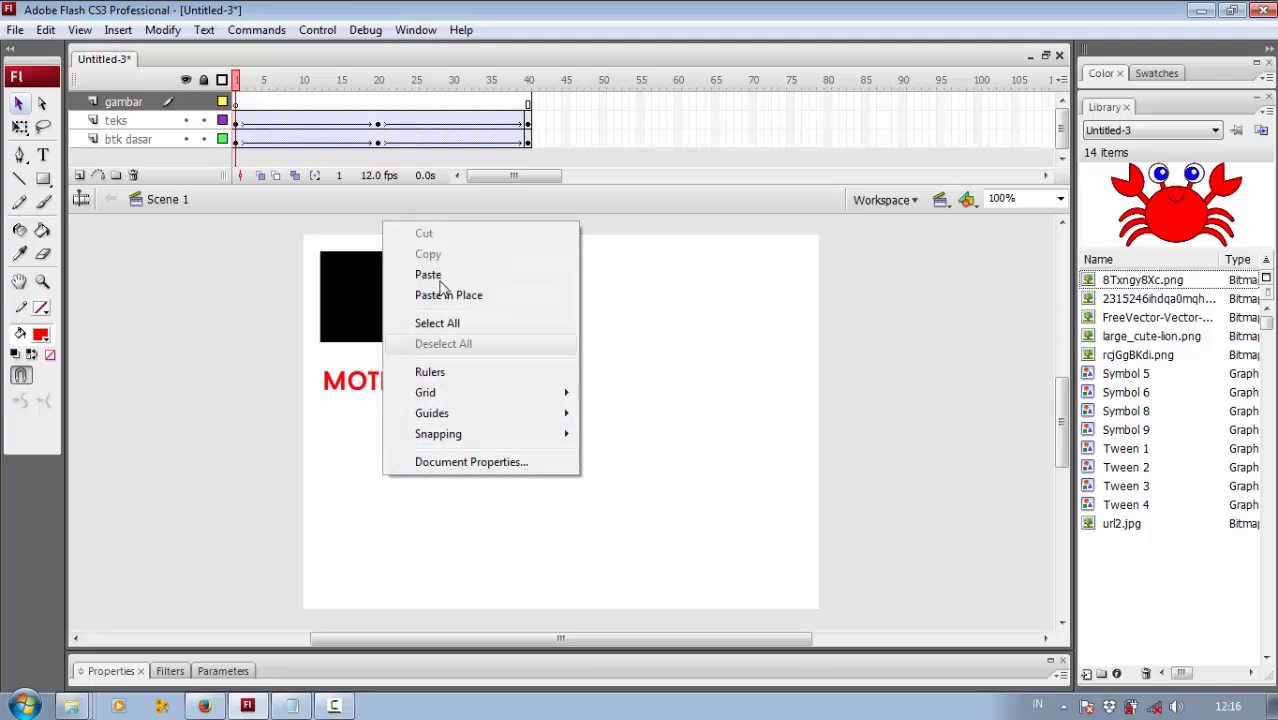
pyautogui.click(450, 276)
# Step: Move the crab on frame 1 of "gambar" to the stage's upper-right corner
pyautogui.moveTo(562, 456); pyautogui.dragTo(423, 524)
pyautogui.click(422, 425)
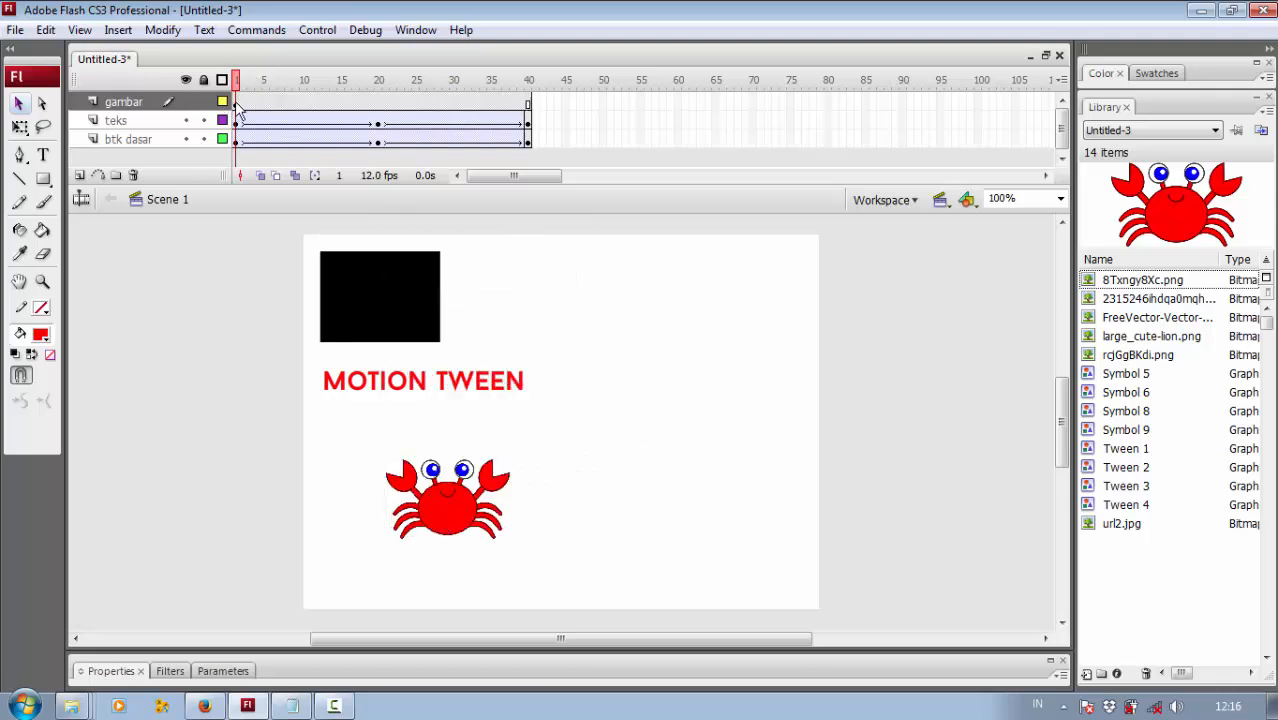
pyautogui.click(237, 103)
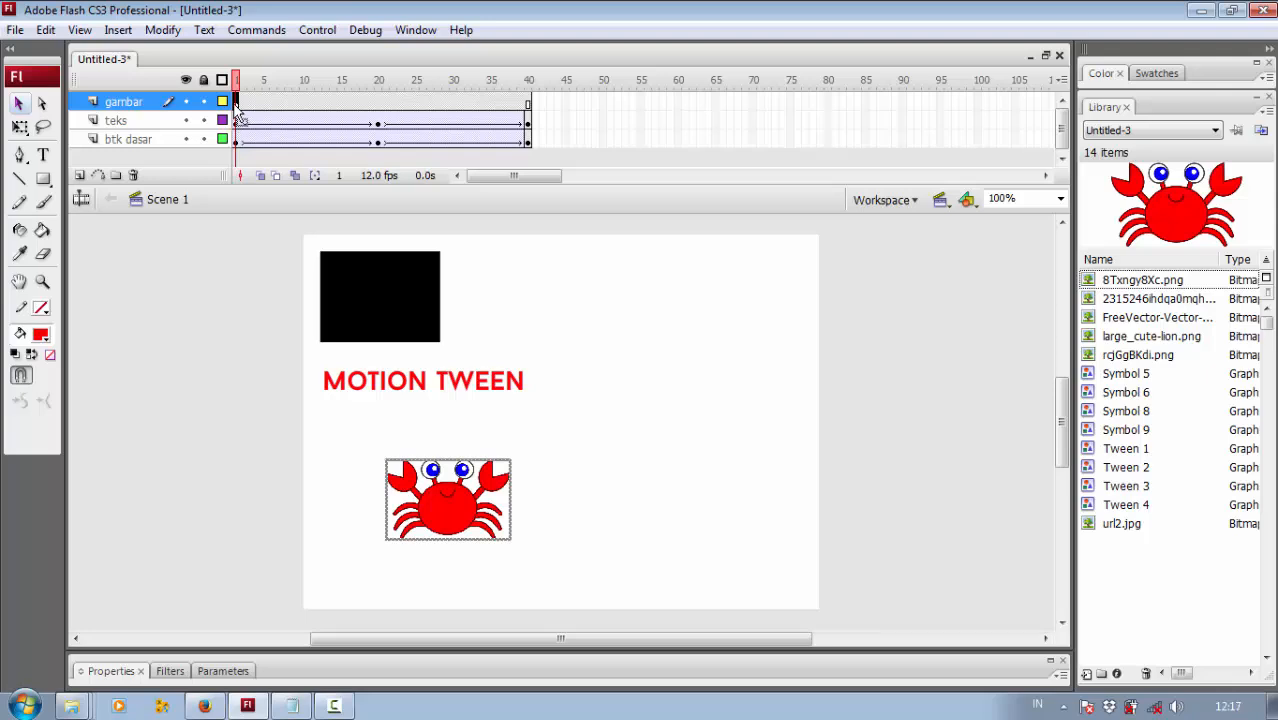
pyautogui.moveTo(447, 518); pyautogui.dragTo(740, 310)
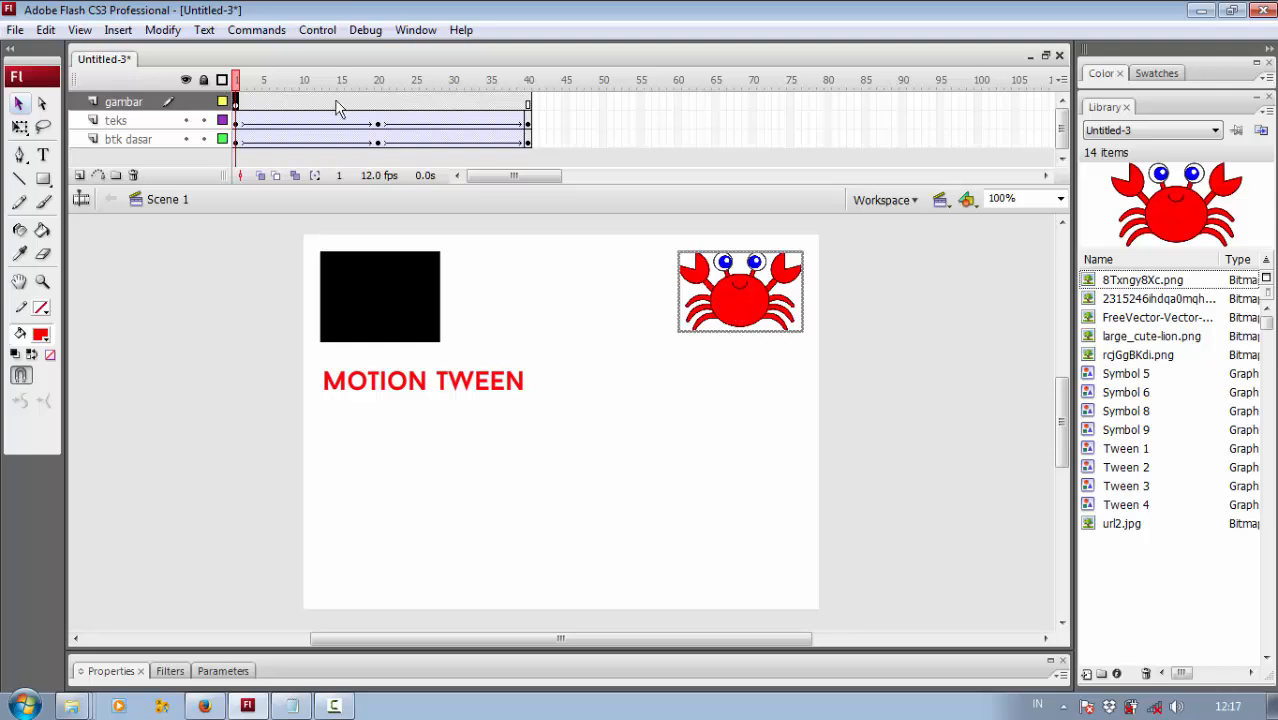
# Step: Insert a keyframe at frame 20 of "gambar" and move the crab there to the stage's lower-right corner
pyautogui.click(379, 104)
pyautogui.rightClick(379, 108)
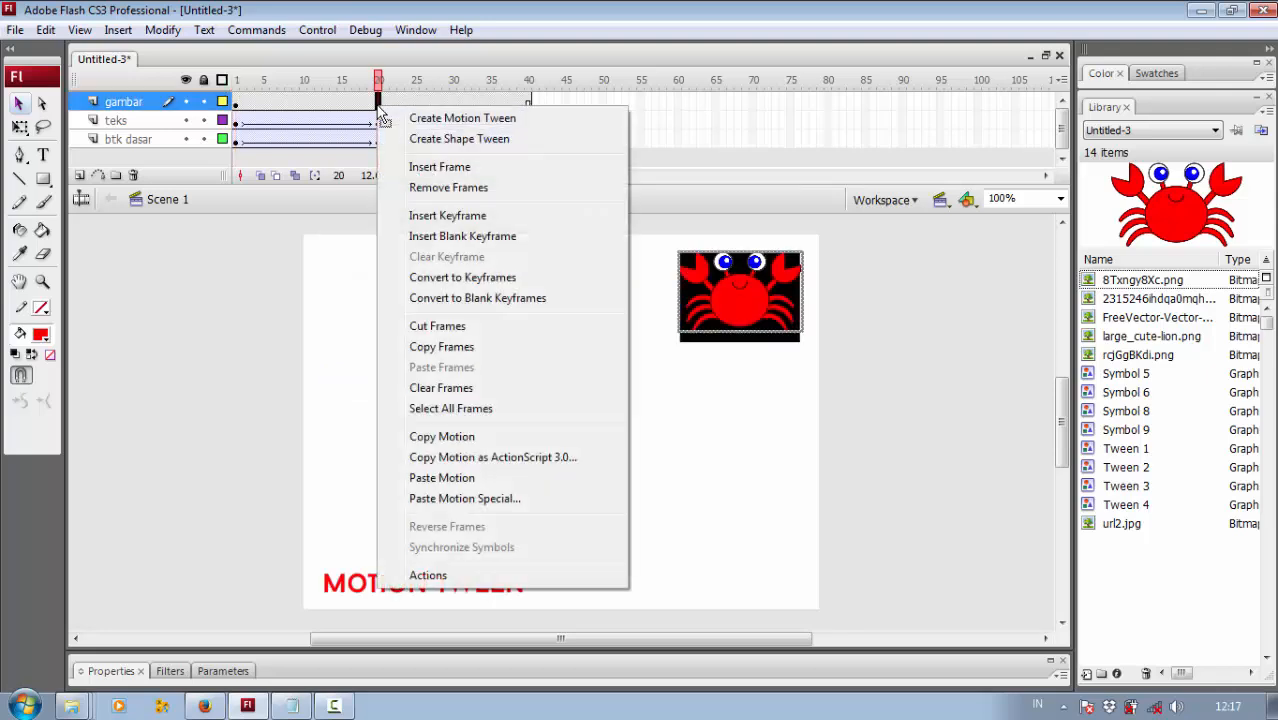
pyautogui.click(472, 214)
pyautogui.moveTo(738, 302); pyautogui.dragTo(750, 585)
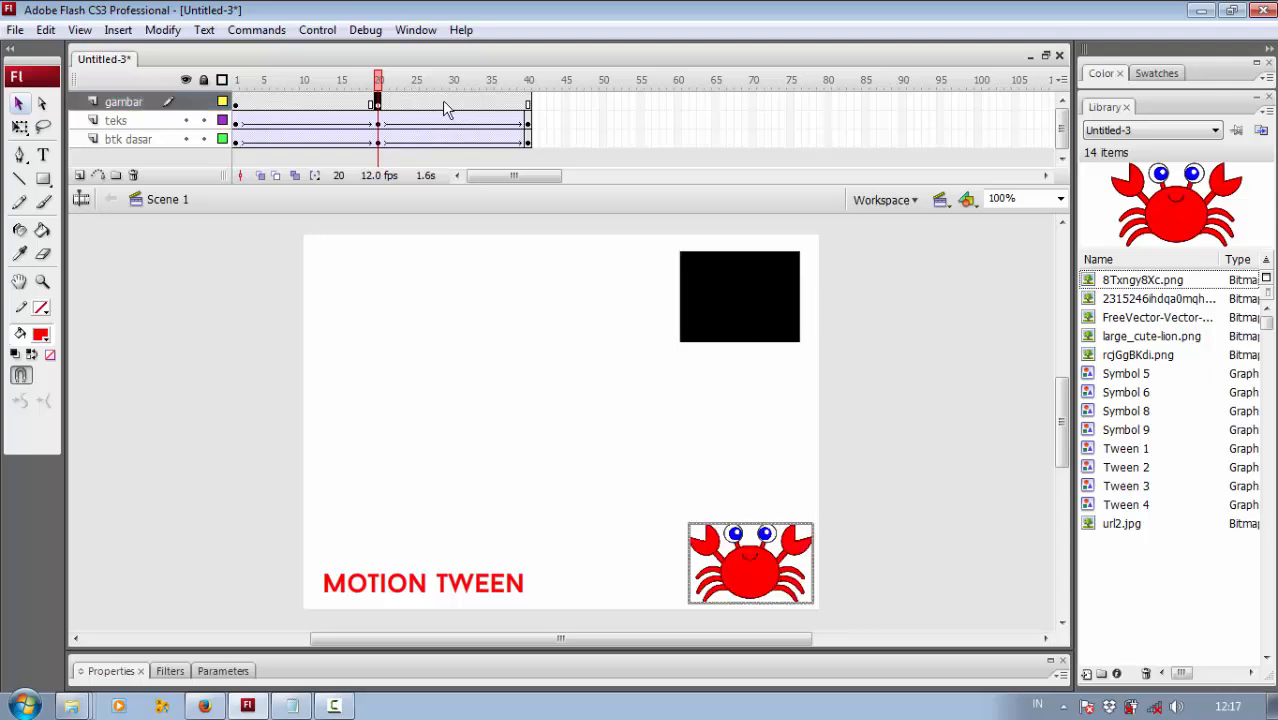
# Step: Create a motion tween from frame 1 to frame 20 on "gambar" and scrub the timeline to preview it
pyautogui.rightClick(237, 108)
pyautogui.click(300, 111)
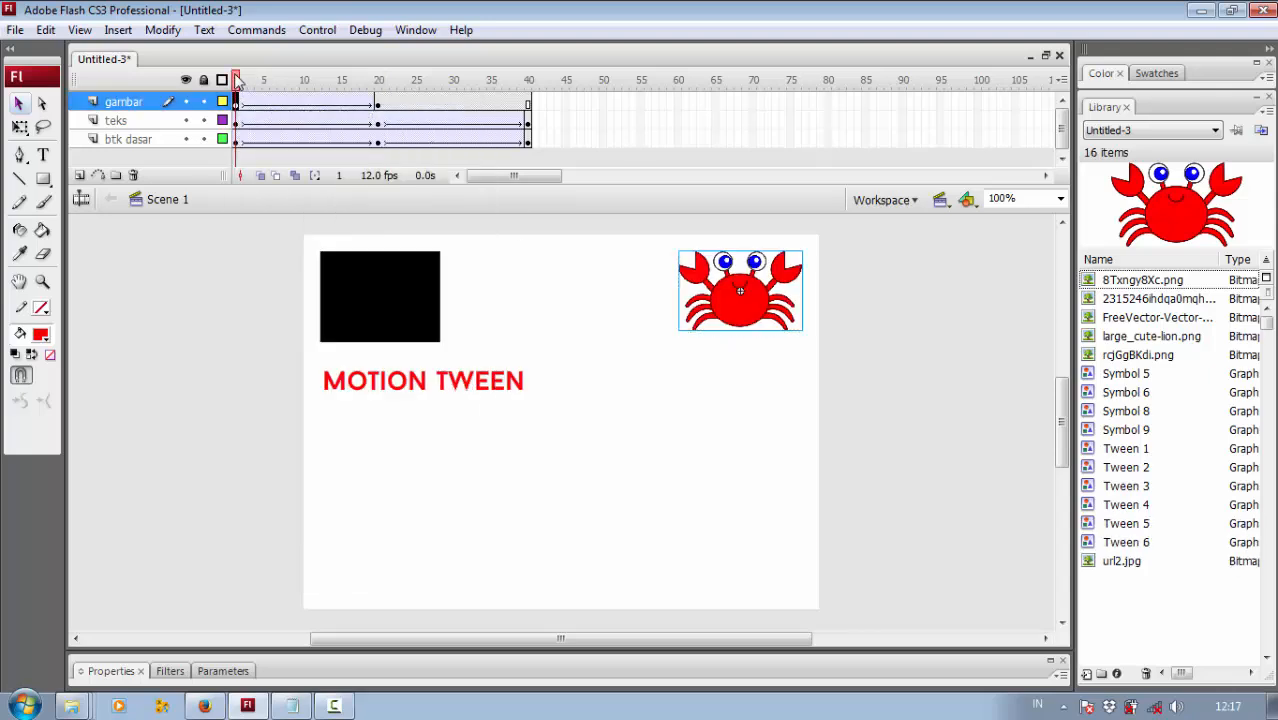
pyautogui.moveTo(237, 80); pyautogui.dragTo(380, 88)
# Step: Insert a keyframe at frame 40 of "gambar" and move the crab there to the stage's upper-left corner
pyautogui.click(528, 104)
pyautogui.rightClick(528, 104)
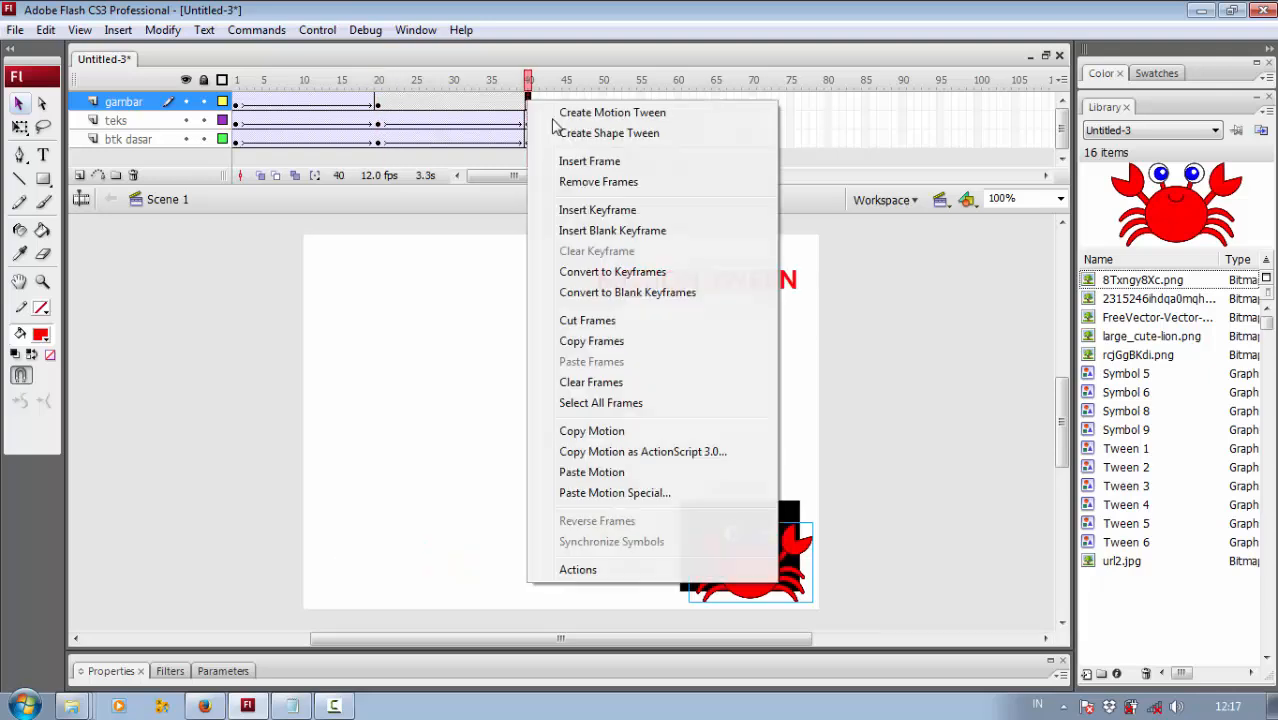
pyautogui.click(597, 210)
pyautogui.moveTo(740, 564); pyautogui.dragTo(376, 301)
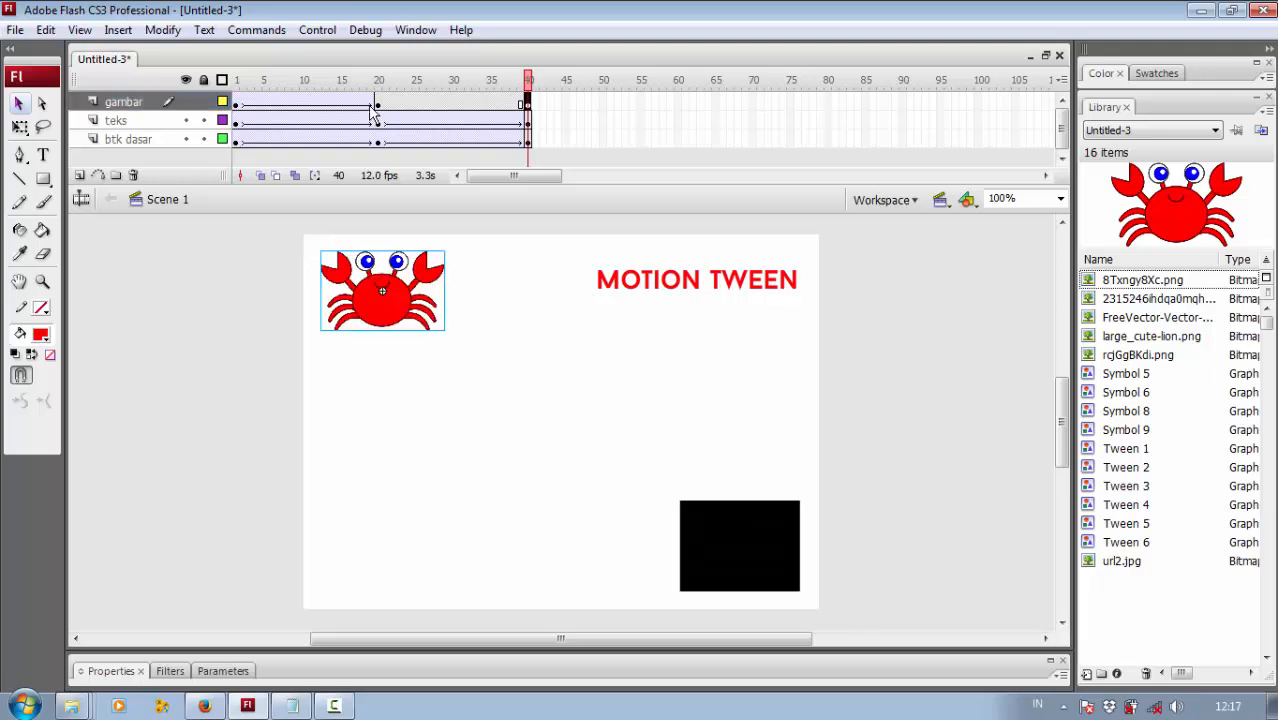
# Step: Create a motion tween from frame 20 to frame 40 on "gambar" and scrub the timeline to preview all layers
pyautogui.rightClick(384, 104)
pyautogui.click(442, 211)
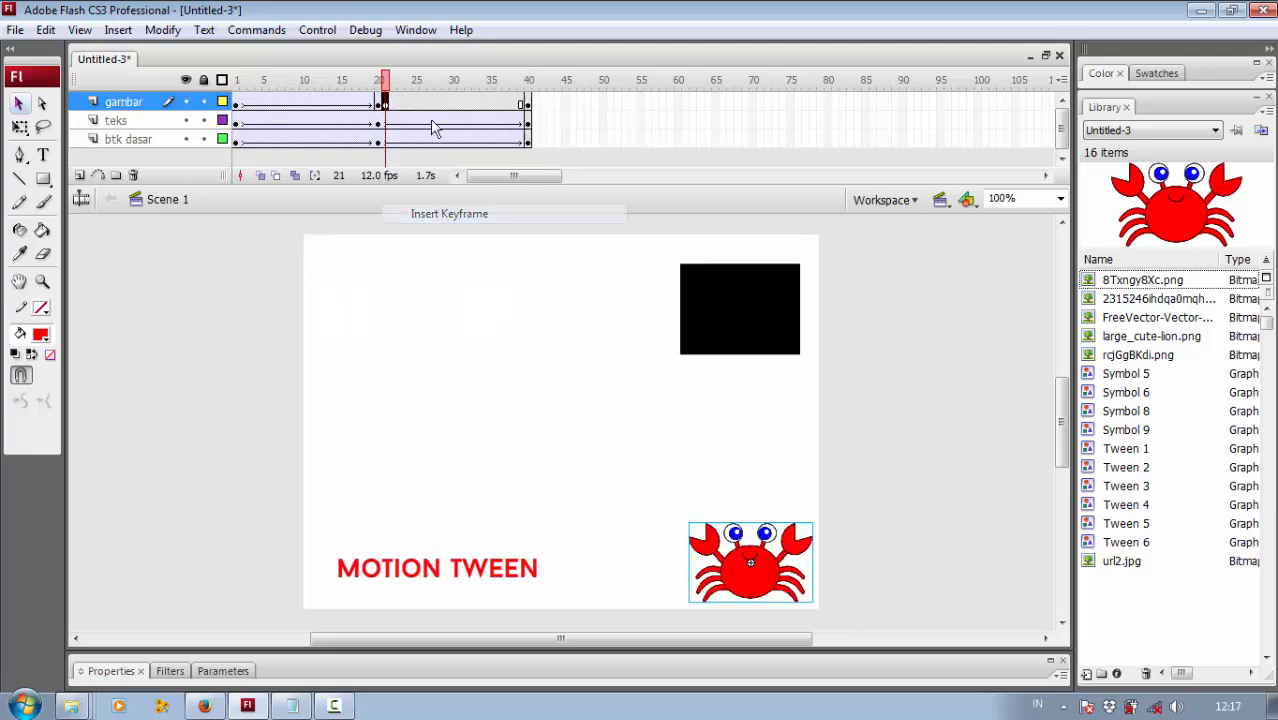
pyautogui.click(378, 104)
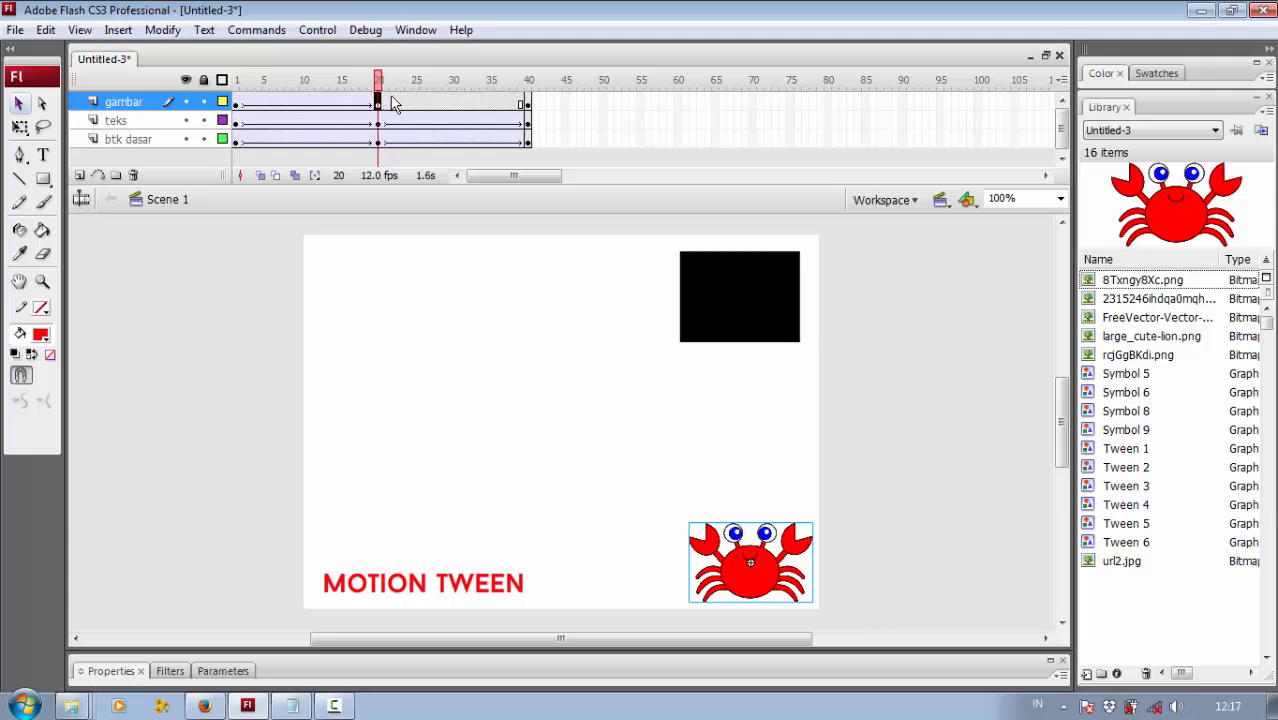
pyautogui.rightClick(377, 100)
pyautogui.click(396, 111)
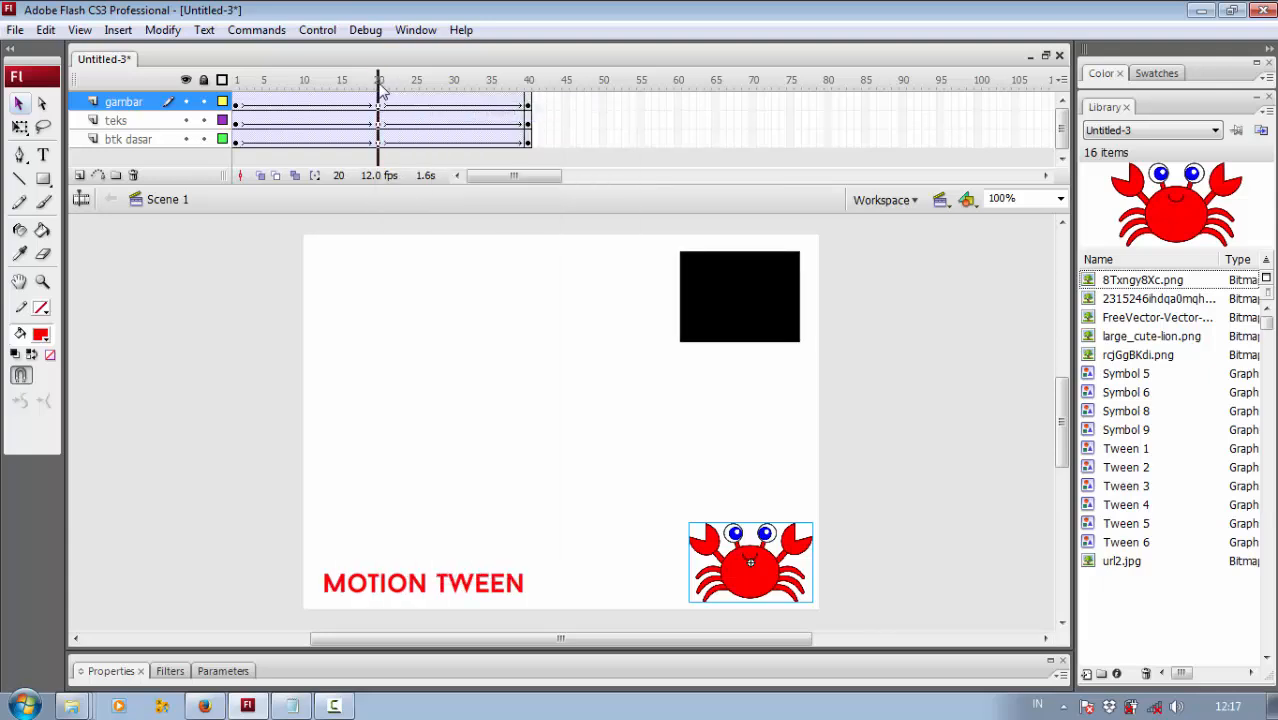
pyautogui.moveTo(379, 80); pyautogui.dragTo(234, 78)
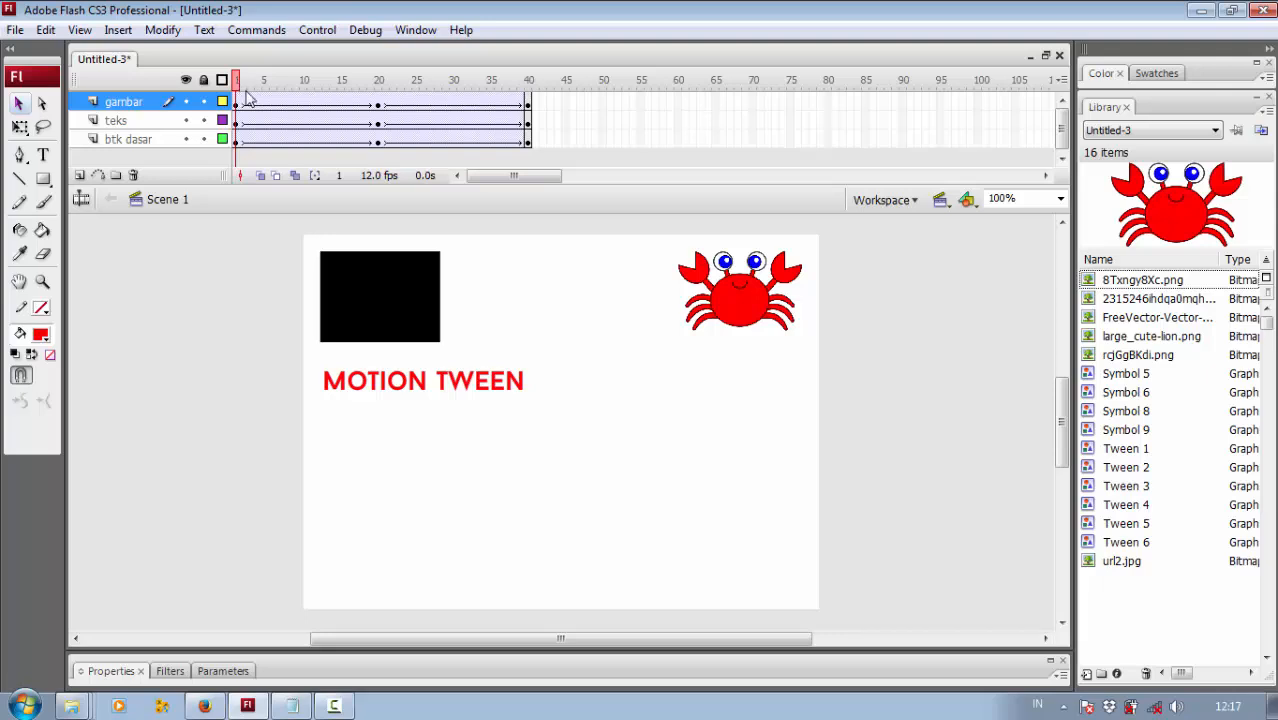
# Step: Add a new layer above "gambar" and name it "gbr motion guide"
pyautogui.click(80, 176)
pyautogui.doubleClick(127, 101)
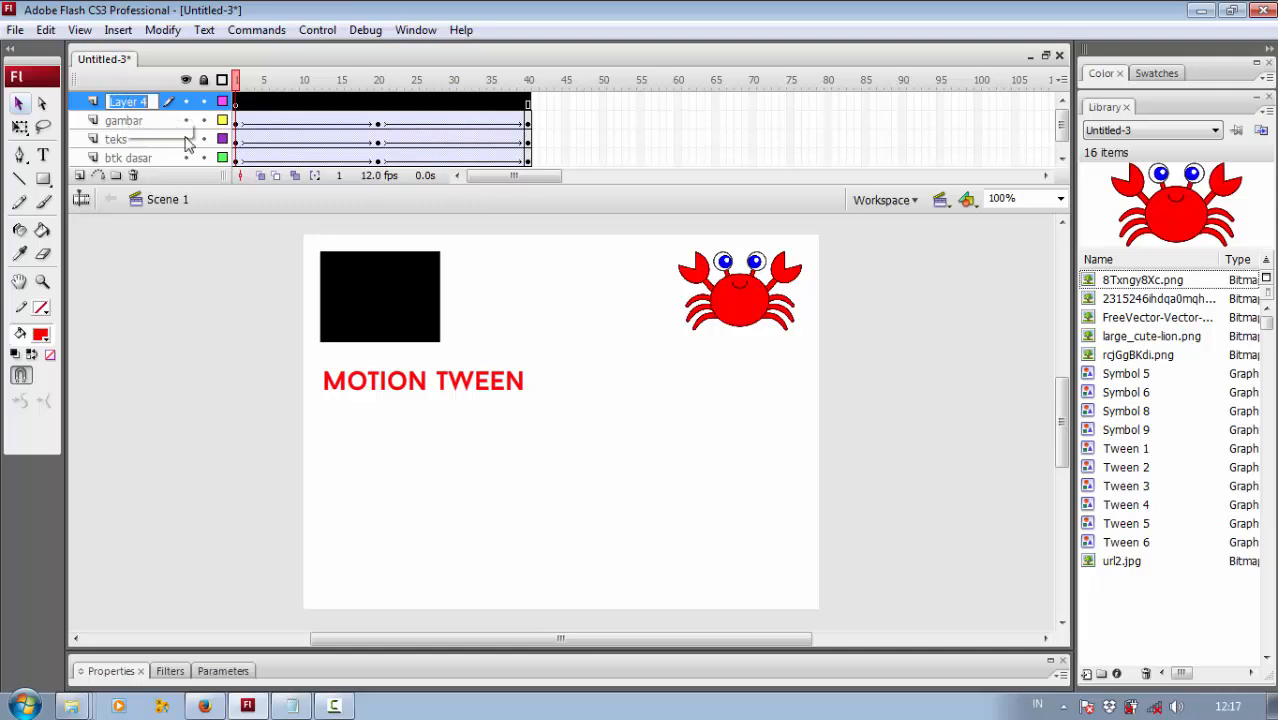
pyautogui.write('gbr')
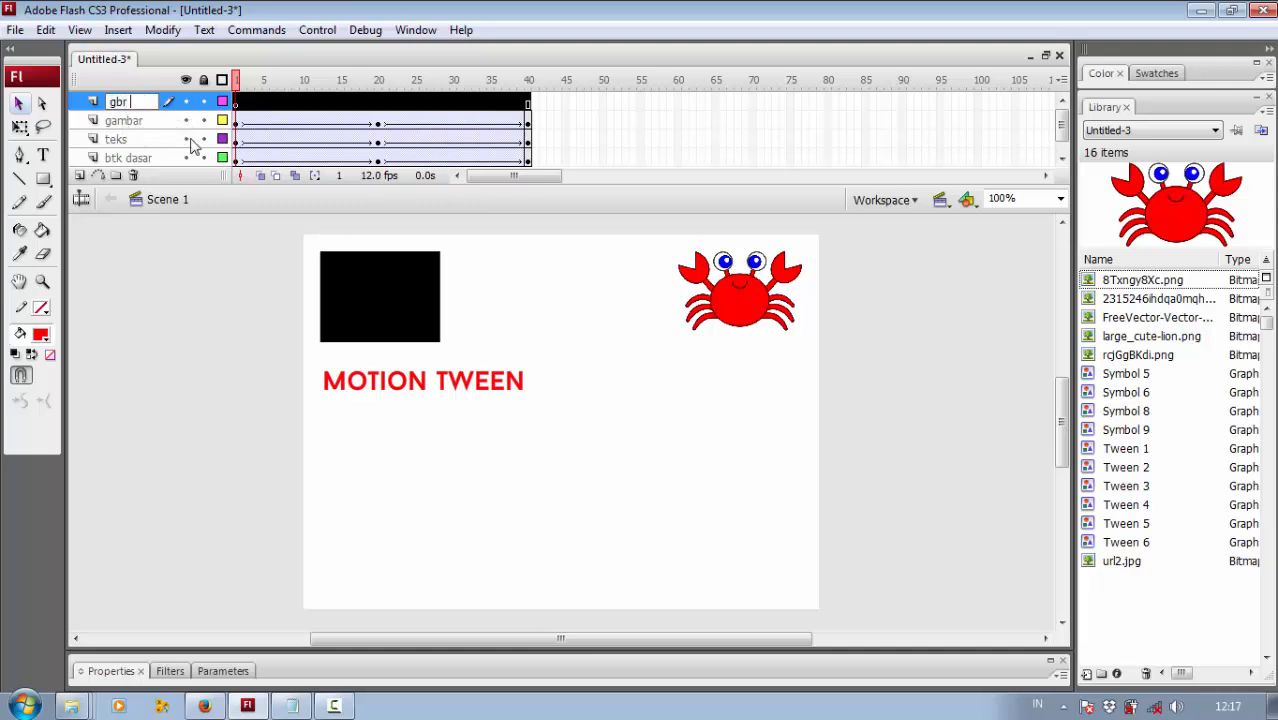
pyautogui.write(' motion guide')
pyautogui.press('Return')
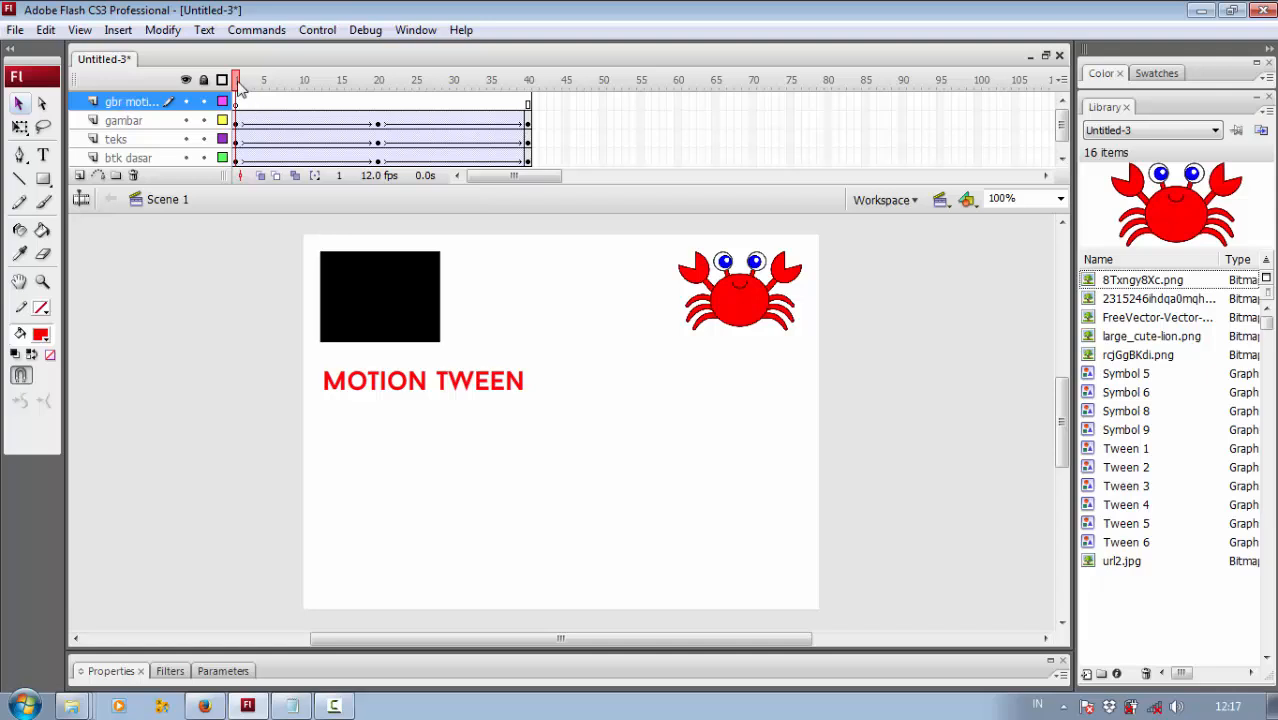
# Step: Insert a blank keyframe at frame 41 of the "gbr motion guide" layer
pyautogui.moveTo(240, 86); pyautogui.dragTo(245, 112)
pyautogui.click(238, 104)
pyautogui.click(530, 103)
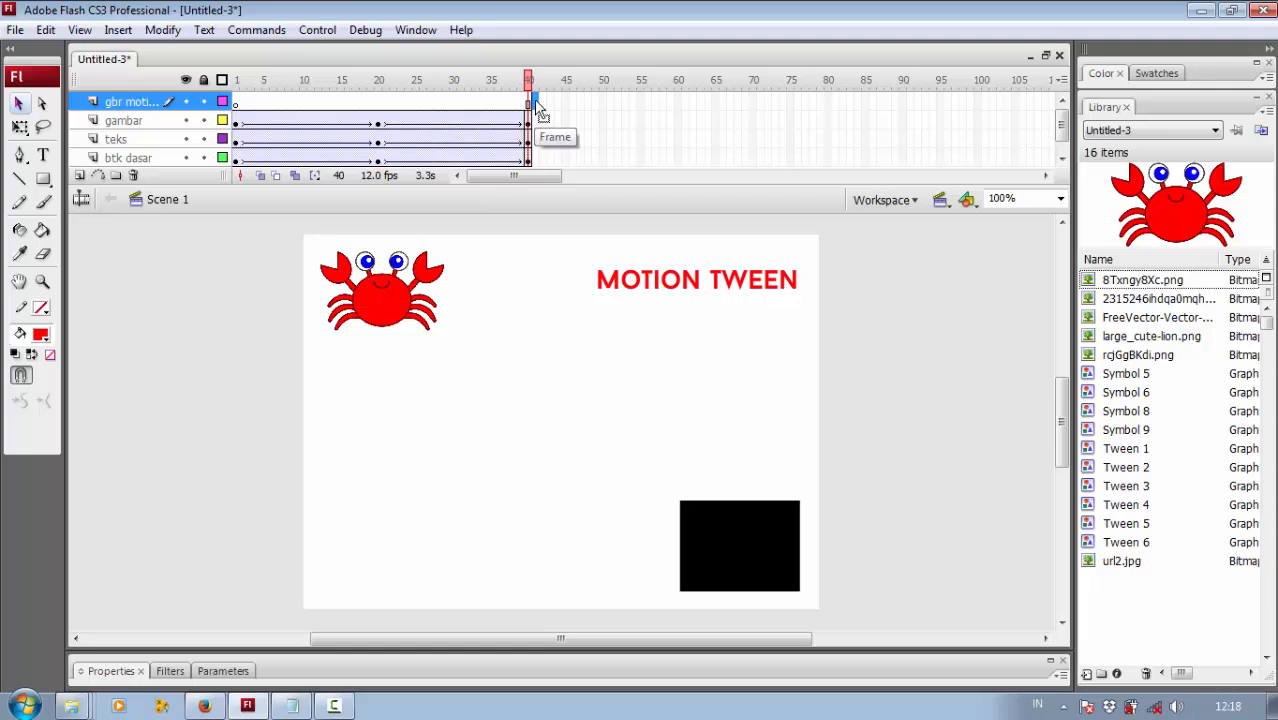
pyautogui.rightClick(536, 106)
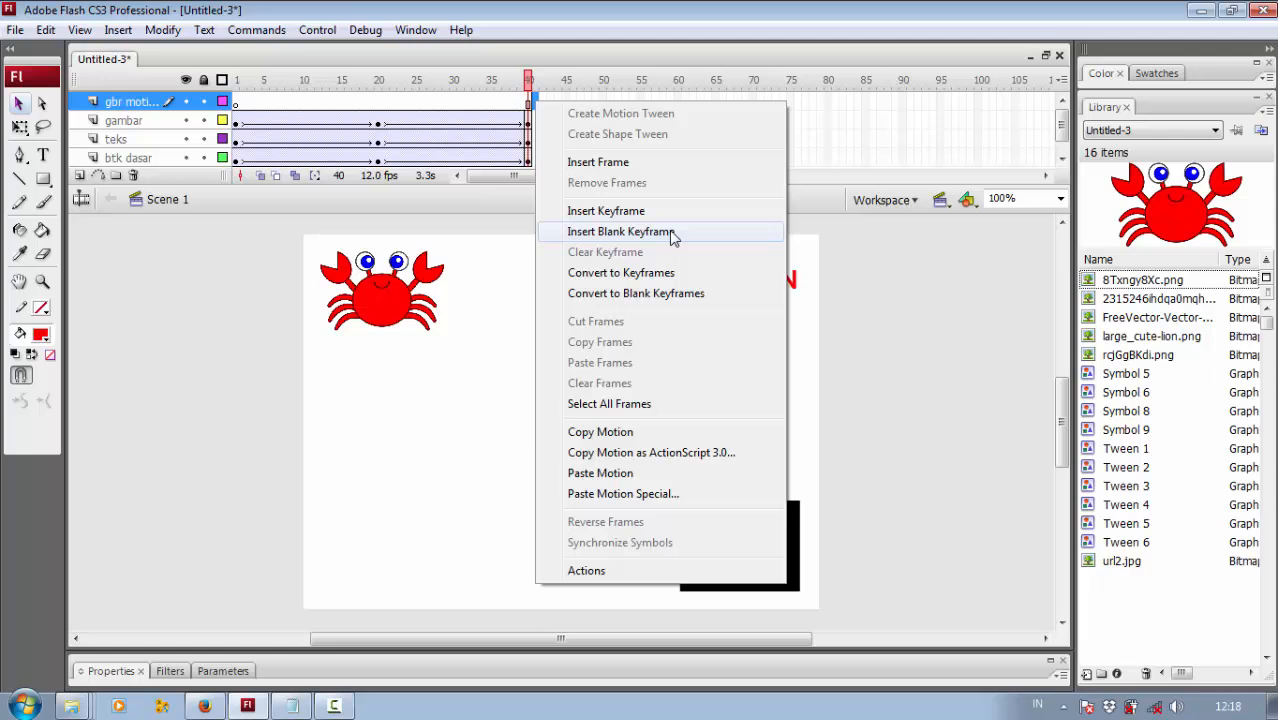
pyautogui.click(620, 231)
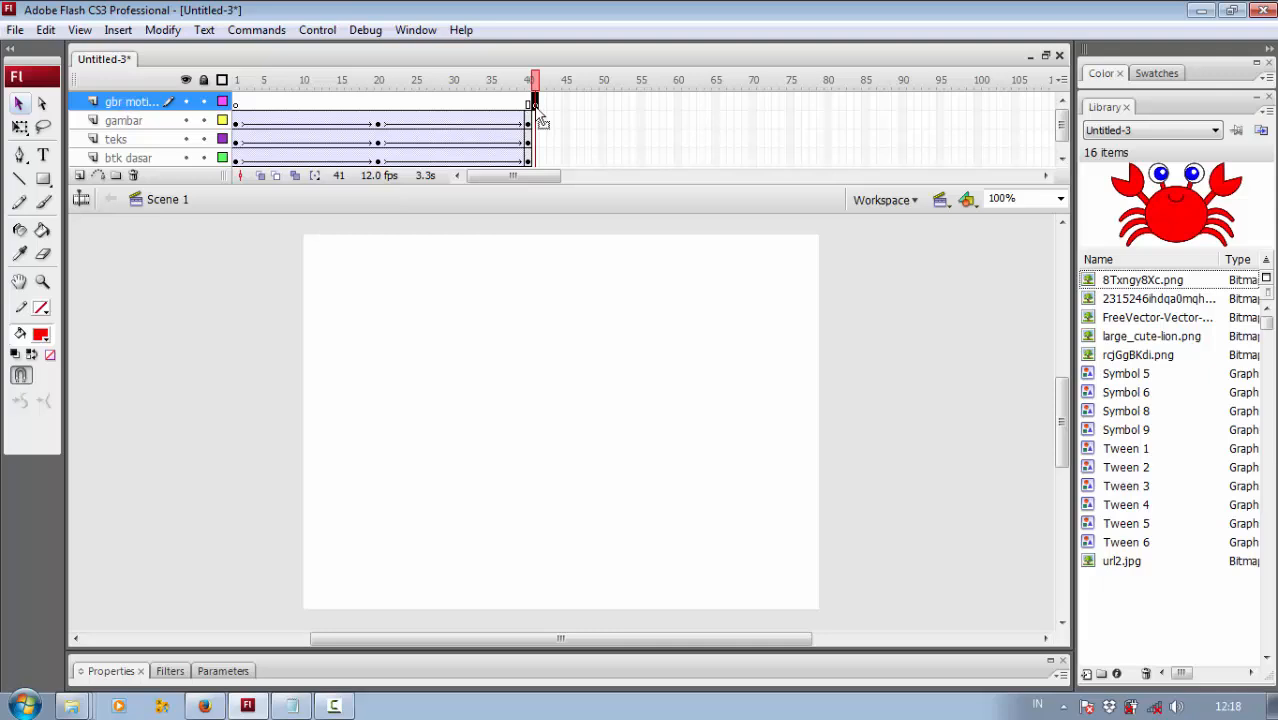
# Step: Place the monkey bitmap from the library on the stage in frame 41 of the "gbr motion guide" layer
pyautogui.click(1119, 299)
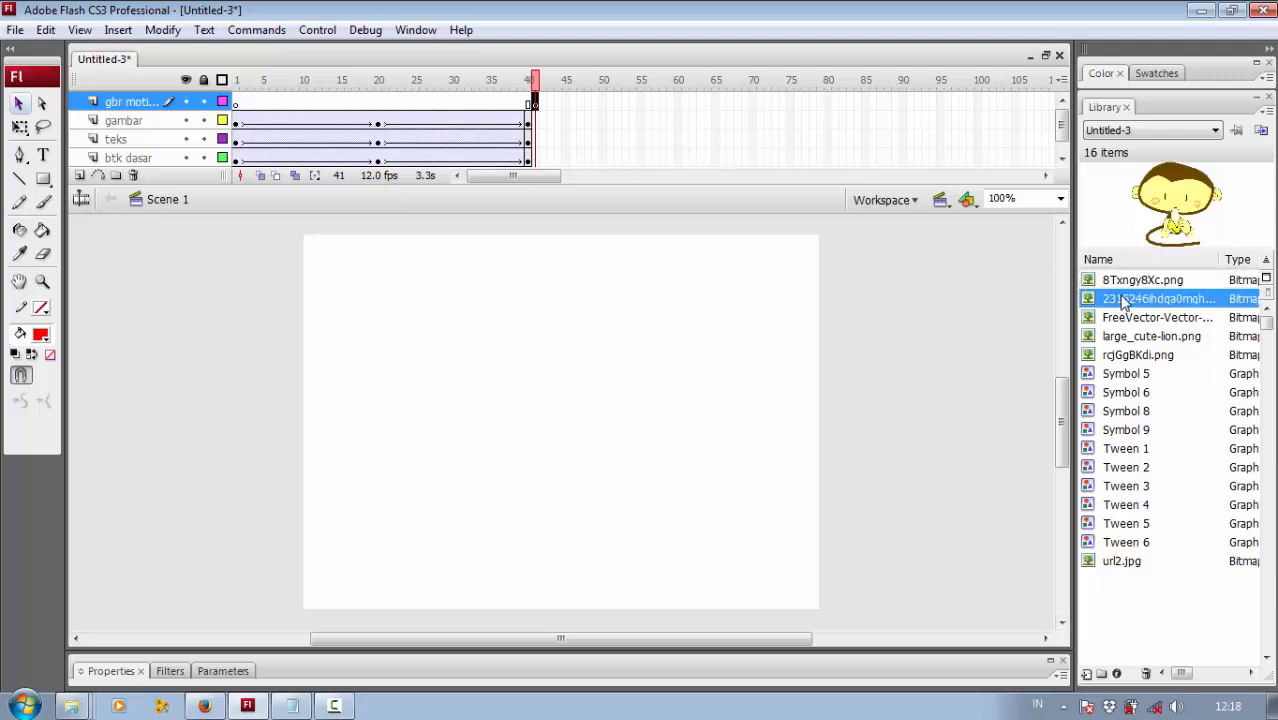
pyautogui.moveTo(1122, 302); pyautogui.dragTo(565, 411)
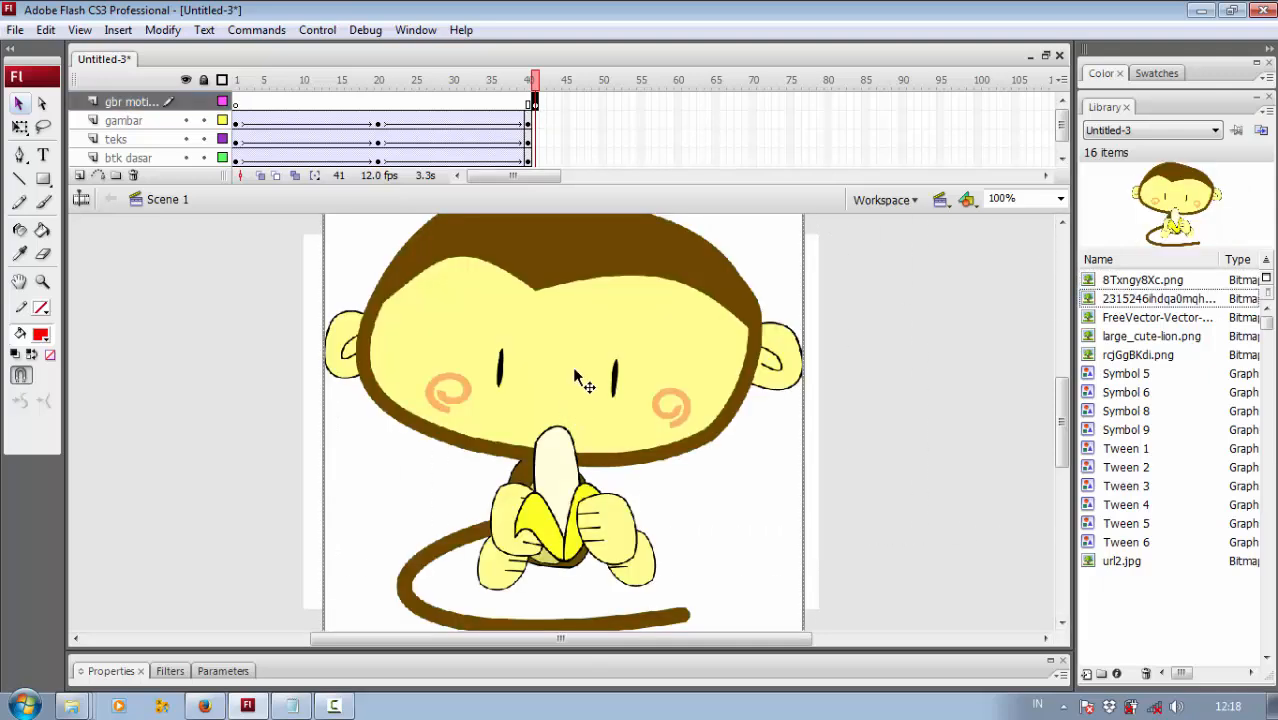
pyautogui.moveTo(513, 311); pyautogui.dragTo(527, 376)
# Step: Shrink the monkey with Free Transform and move it to the stage's upper-right corner
pyautogui.rightClick(515, 311)
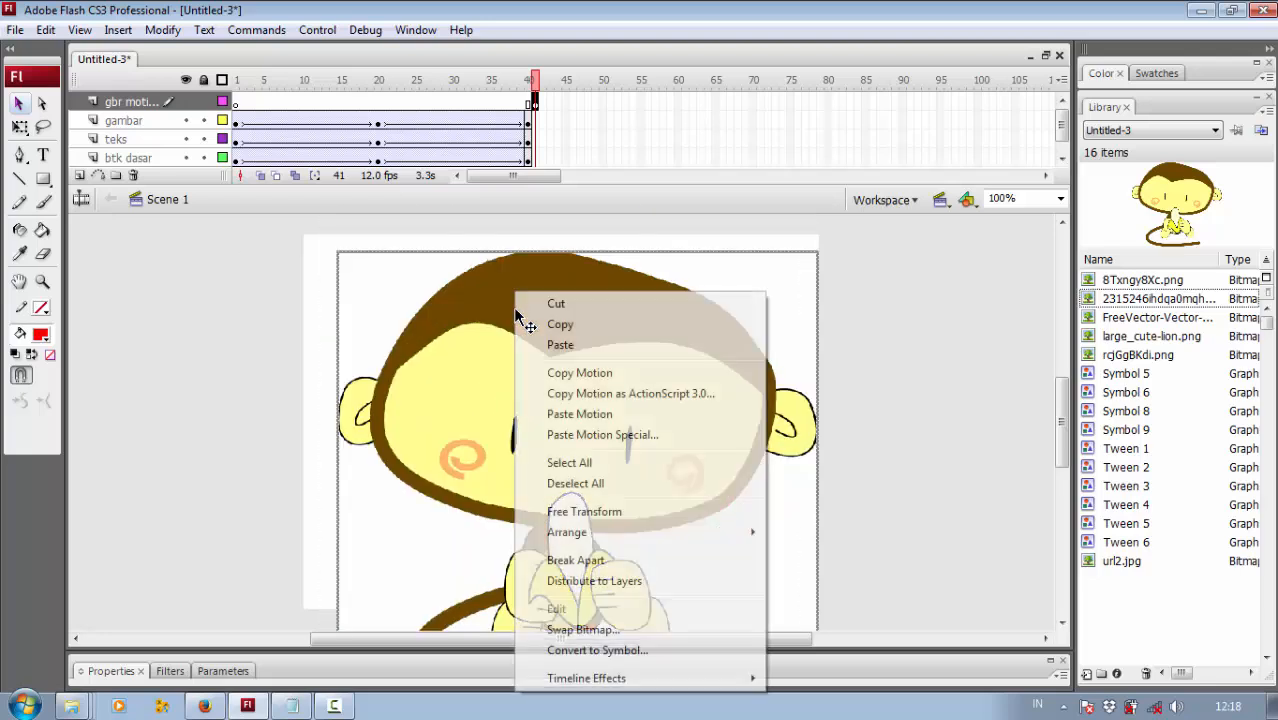
pyautogui.click(600, 512)
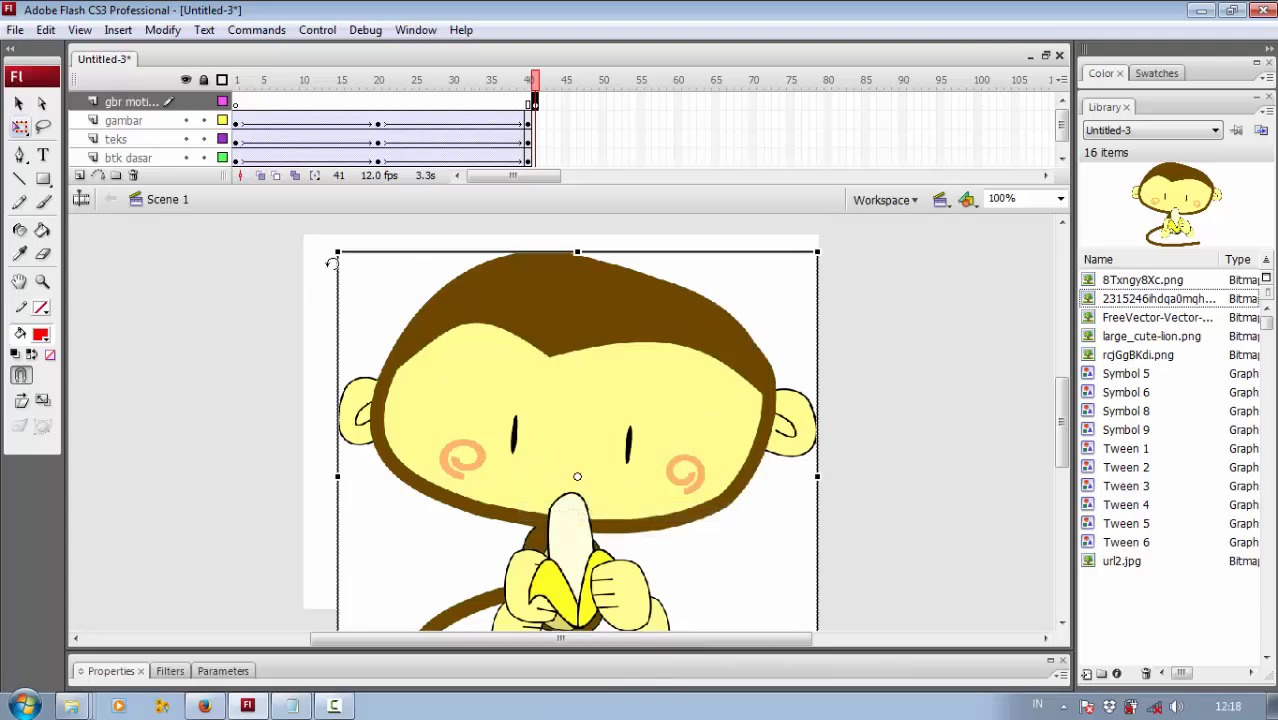
pyautogui.moveTo(339, 254); pyautogui.dragTo(465, 426)
pyautogui.moveTo(593, 481); pyautogui.dragTo(754, 287)
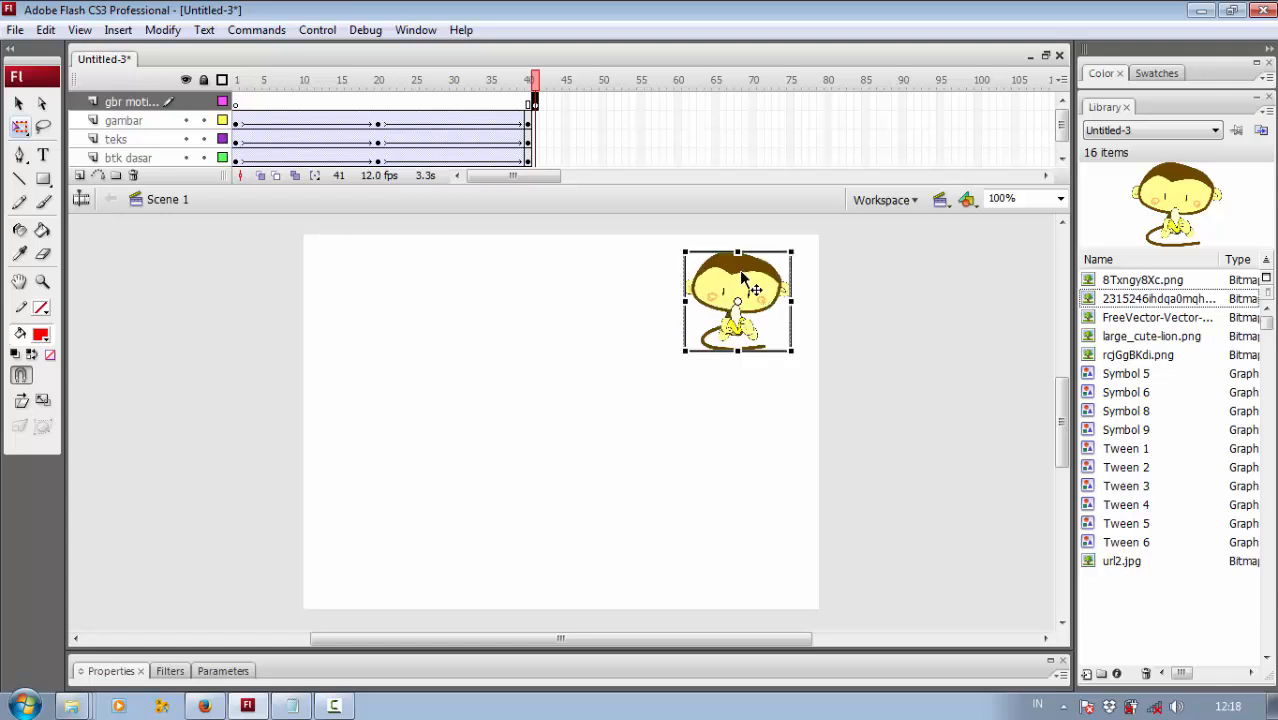
pyautogui.click(18, 103)
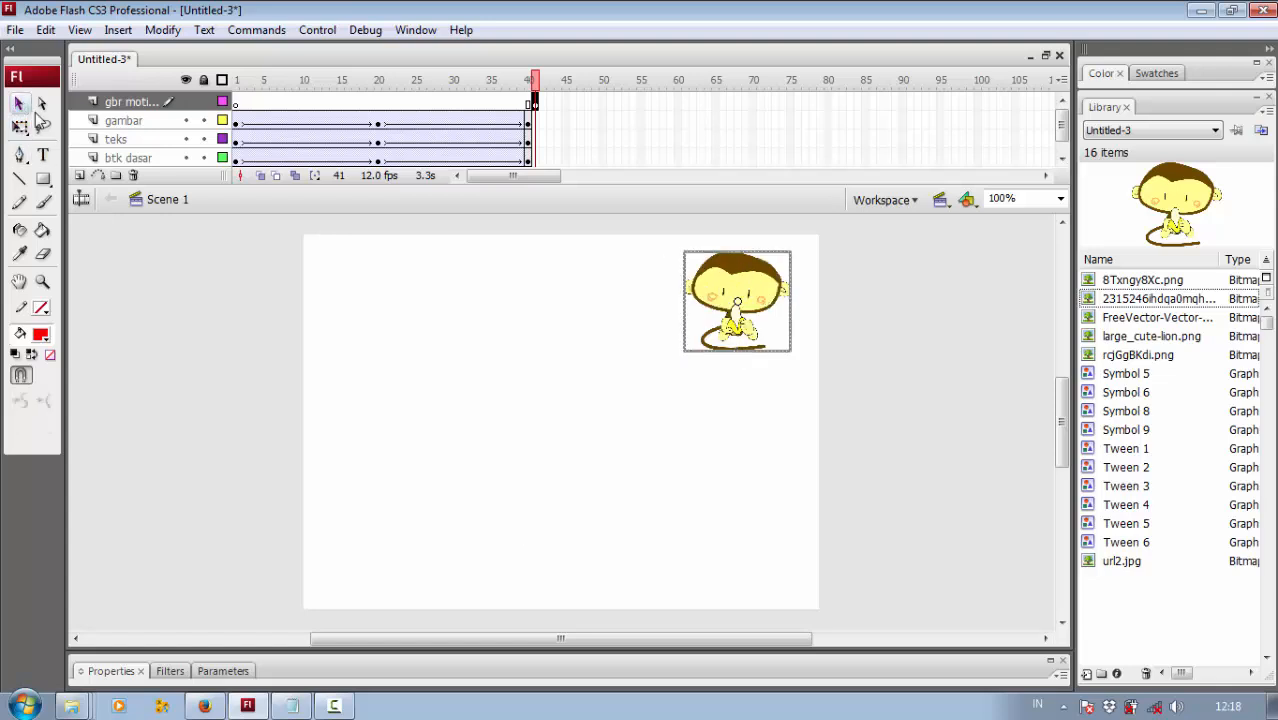
pyautogui.moveTo(746, 284); pyautogui.dragTo(755, 285)
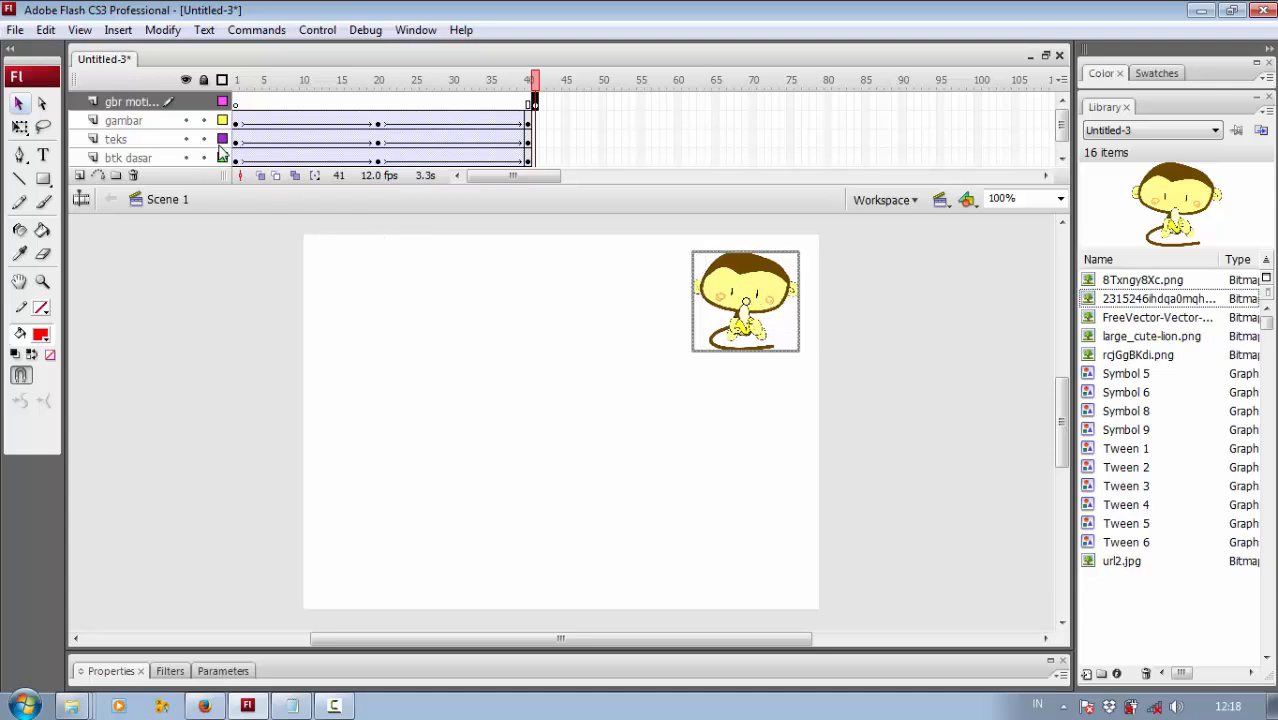
# Step: Widen the layer name column and add a motion guide to the "gbr motion guide" layer
pyautogui.moveTo(228, 128); pyautogui.dragTo(277, 128)
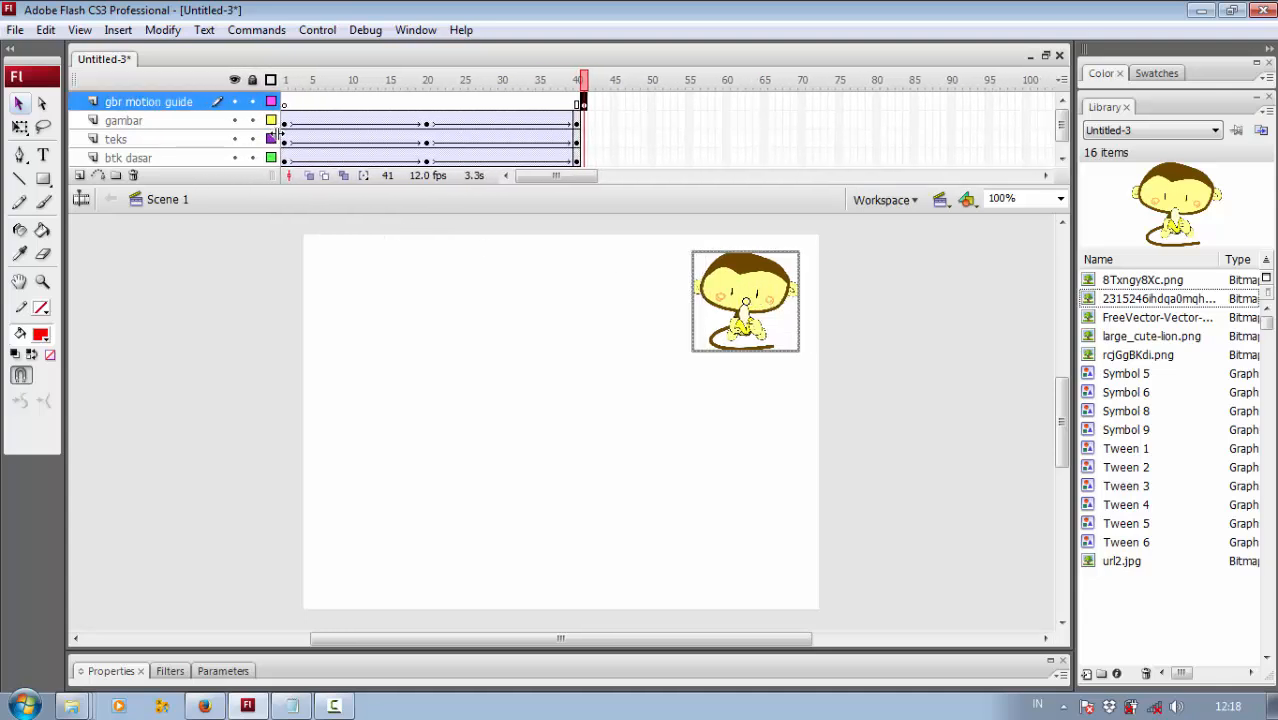
pyautogui.rightClick(148, 108)
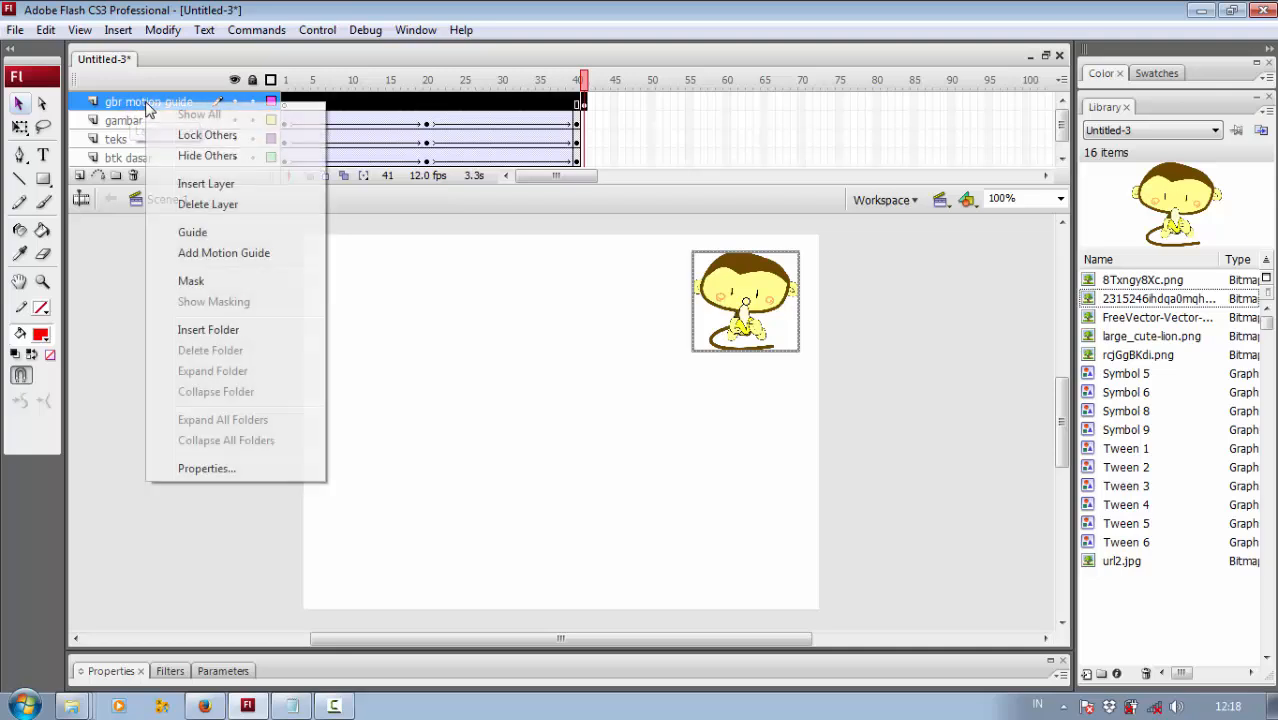
pyautogui.click(248, 258)
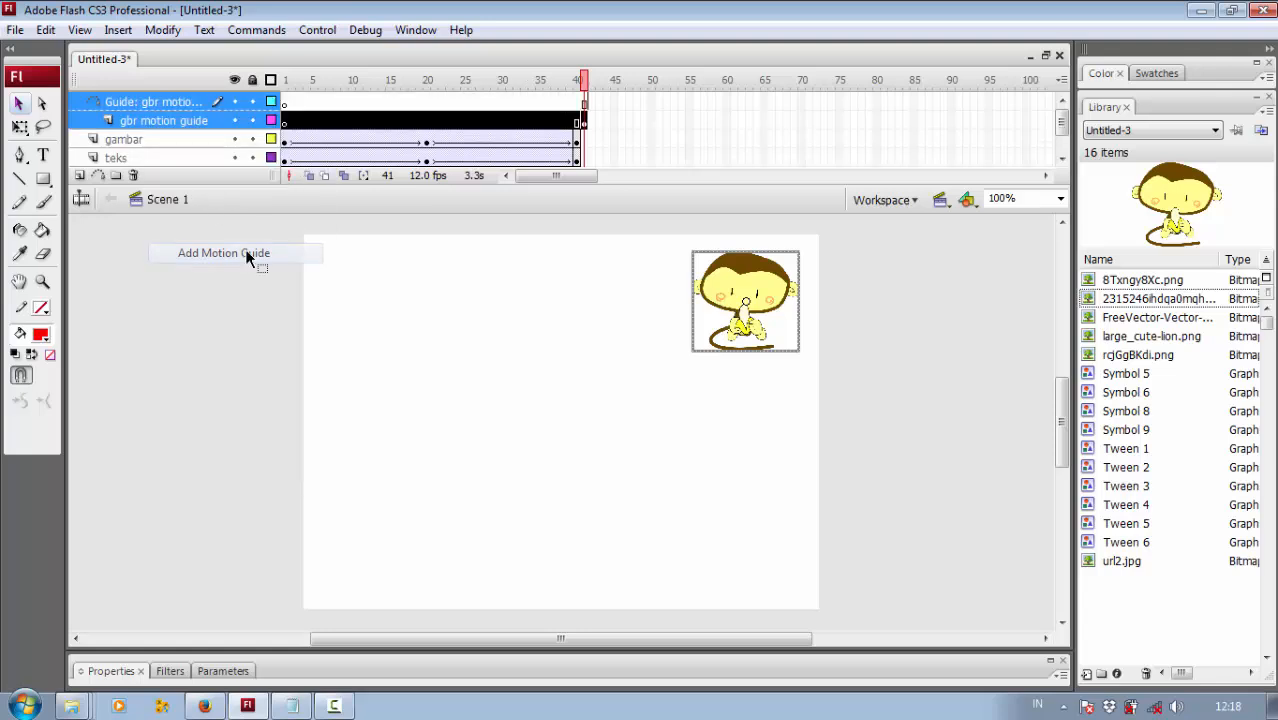
# Step: Insert a blank keyframe at frame 41 of the guide layer and draw a looping Pencil path from the monkey to the stage's lower-right corner
pyautogui.click(130, 104)
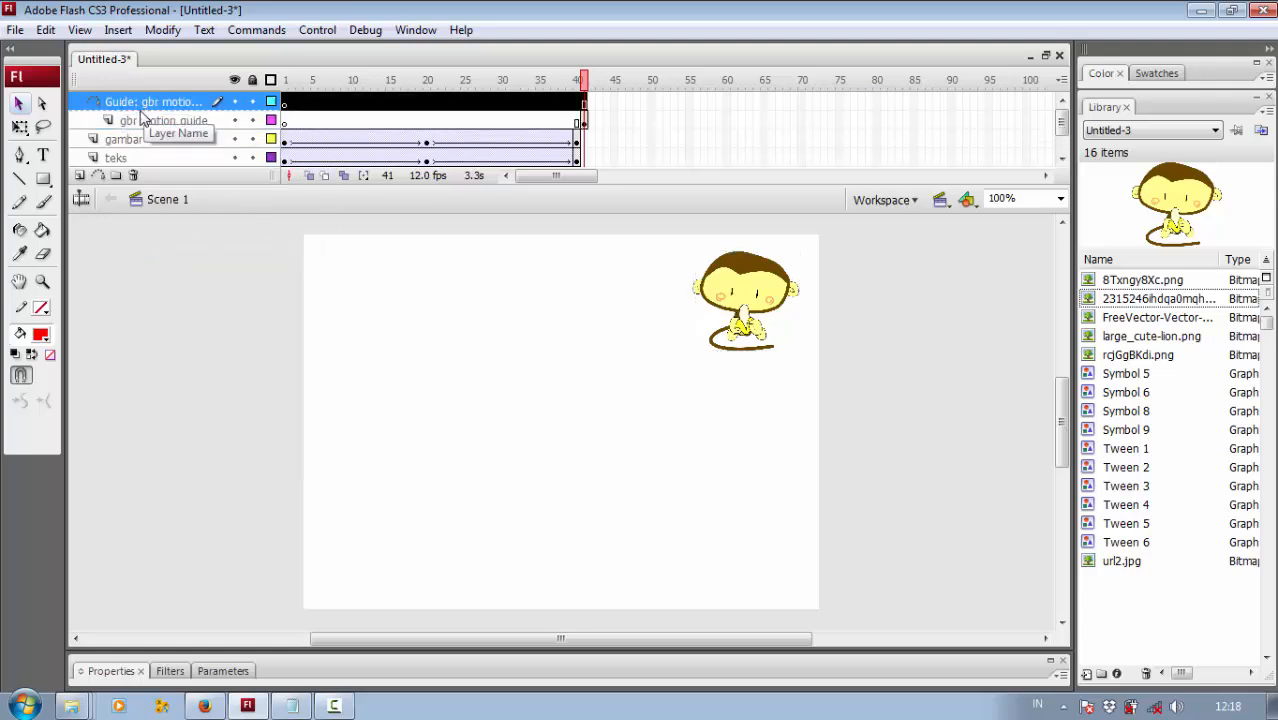
pyautogui.click(581, 122)
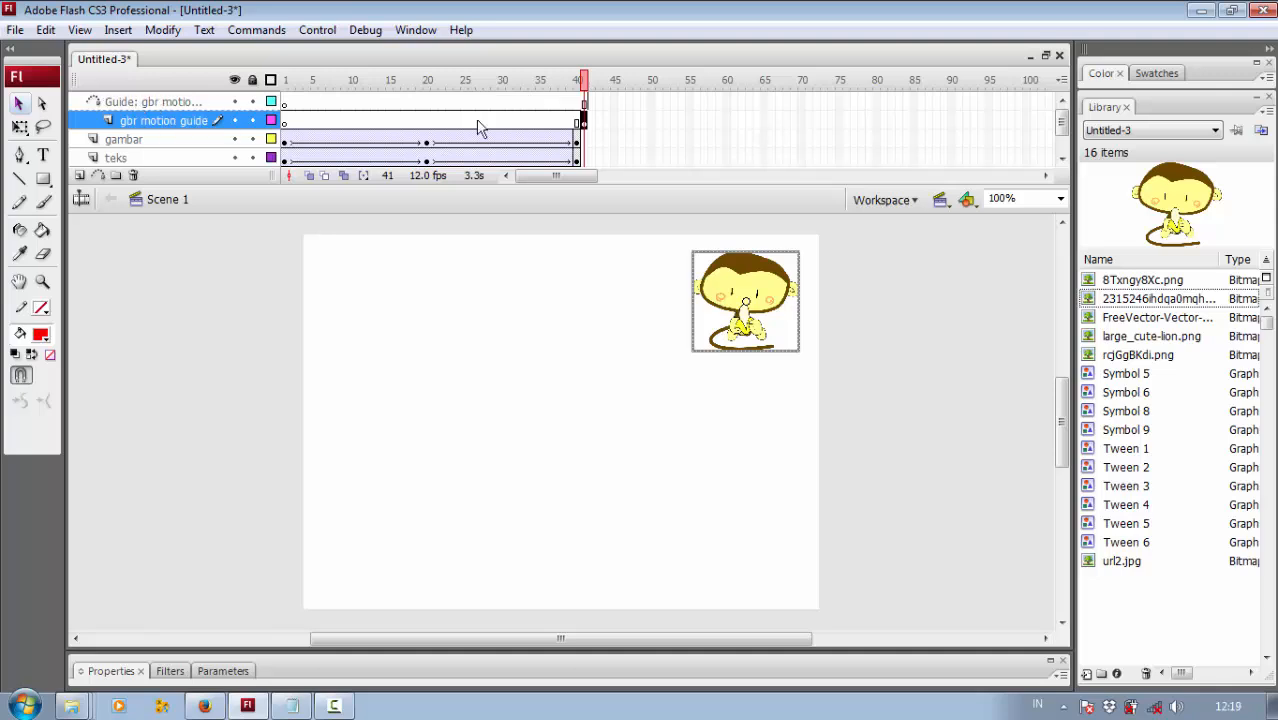
pyautogui.rightClick(584, 101)
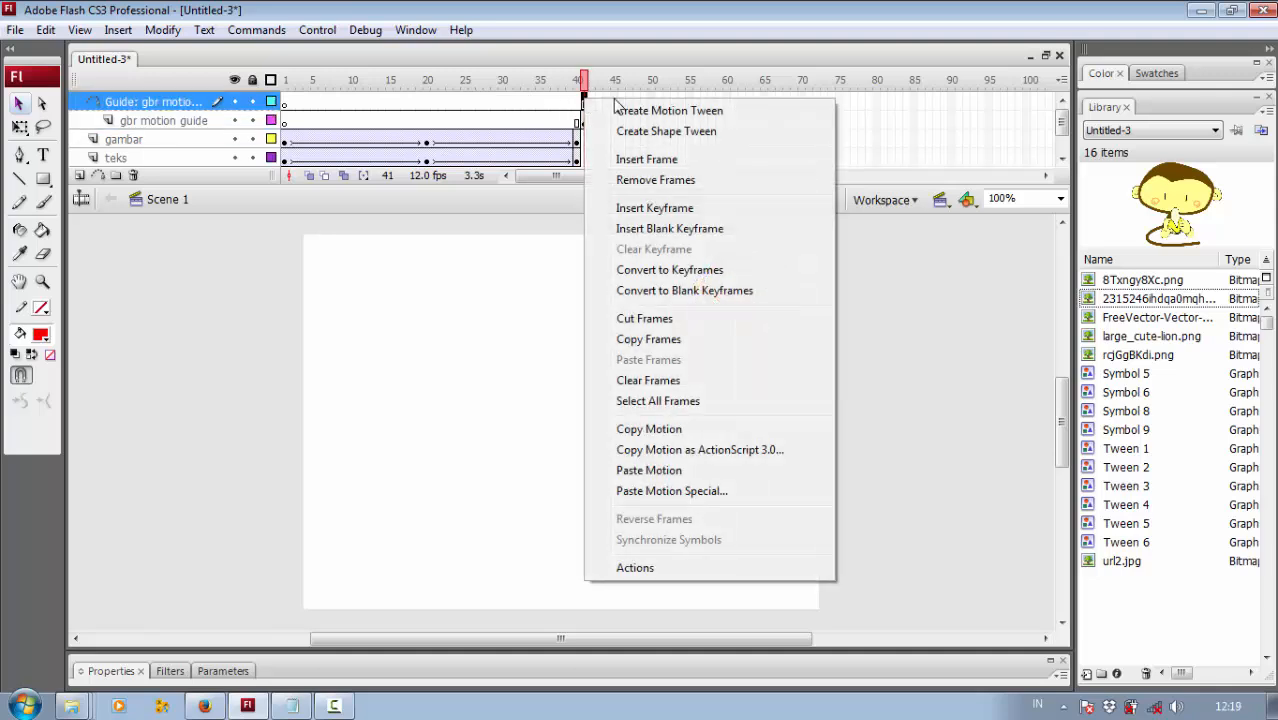
pyautogui.click(683, 230)
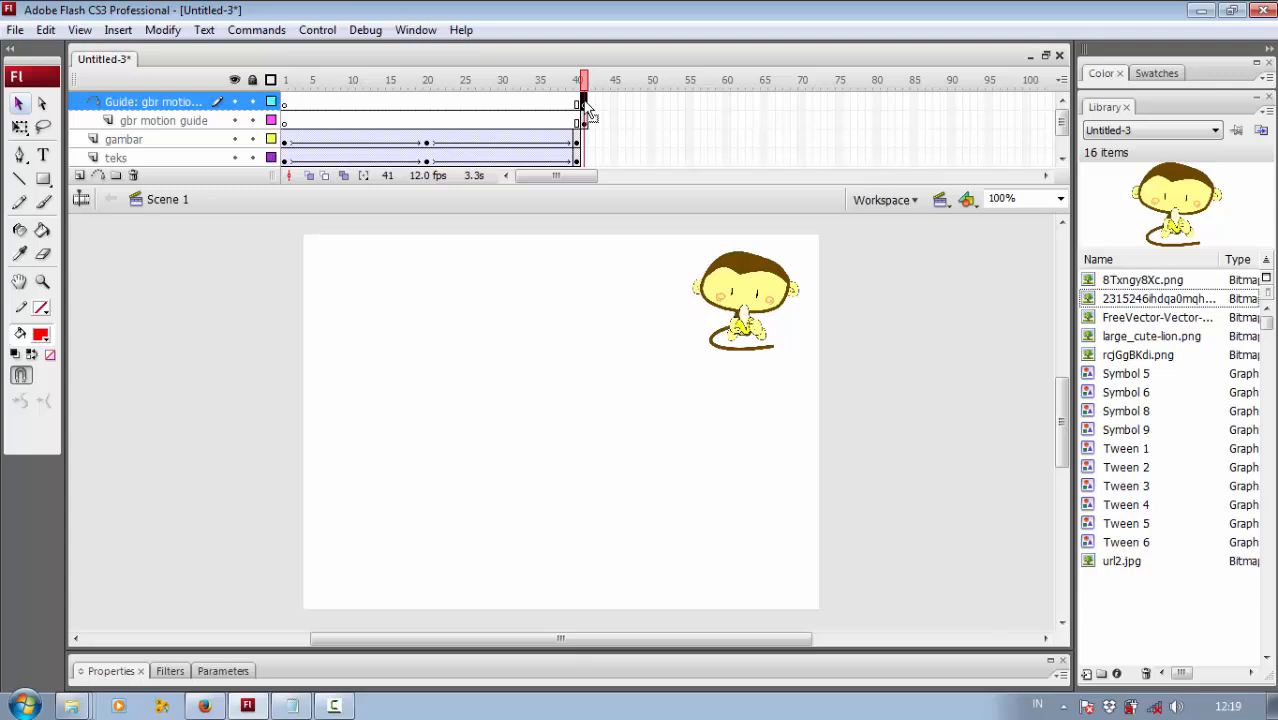
pyautogui.click(24, 203)
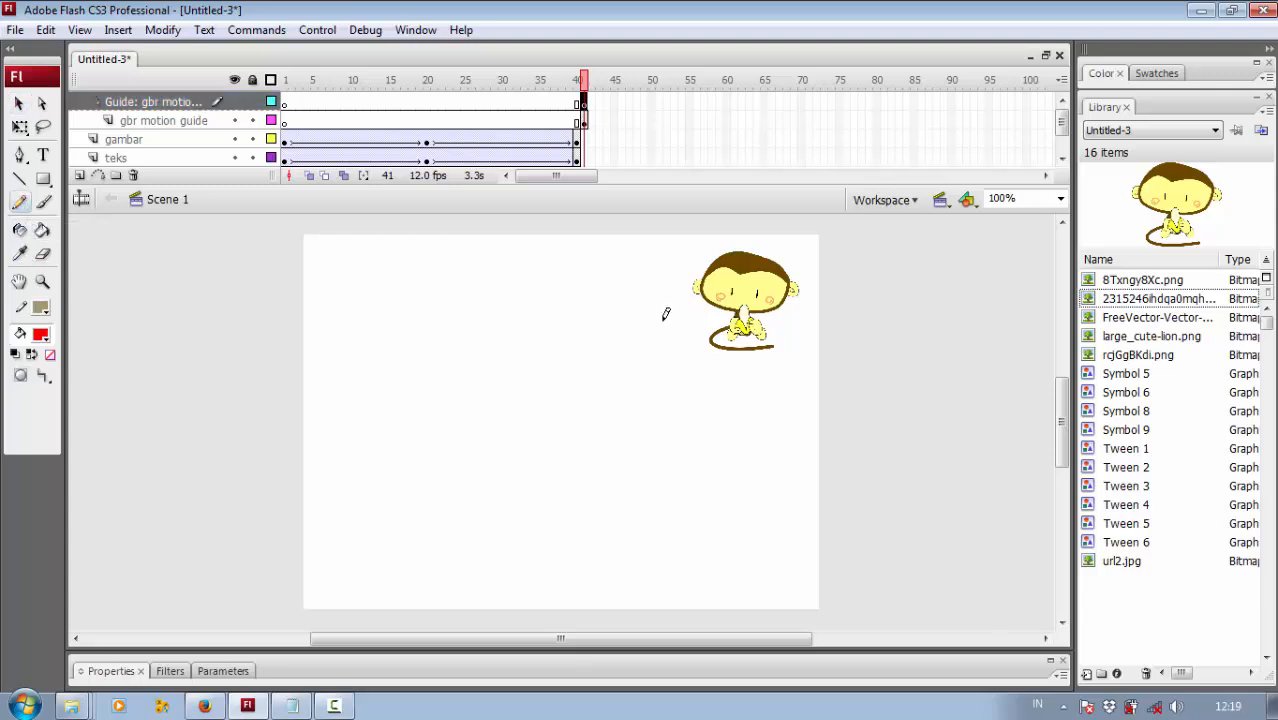
pyautogui.moveTo(688, 320)
pyautogui.mouseDown()
pyautogui.moveTo(586, 279)
pyautogui.moveTo(402, 253)
pyautogui.moveTo(337, 262)
pyautogui.moveTo(319, 292)
pyautogui.moveTo(328, 336)
pyautogui.moveTo(434, 413)
pyautogui.moveTo(520, 415)
pyautogui.moveTo(524, 369)
pyautogui.moveTo(446, 346)
pyautogui.moveTo(392, 413)
pyautogui.moveTo(401, 478)
pyautogui.moveTo(572, 525)
pyautogui.moveTo(633, 445)
pyautogui.moveTo(682, 425)
pyautogui.moveTo(730, 467)
pyautogui.moveTo(762, 569)
pyautogui.mouseUp()
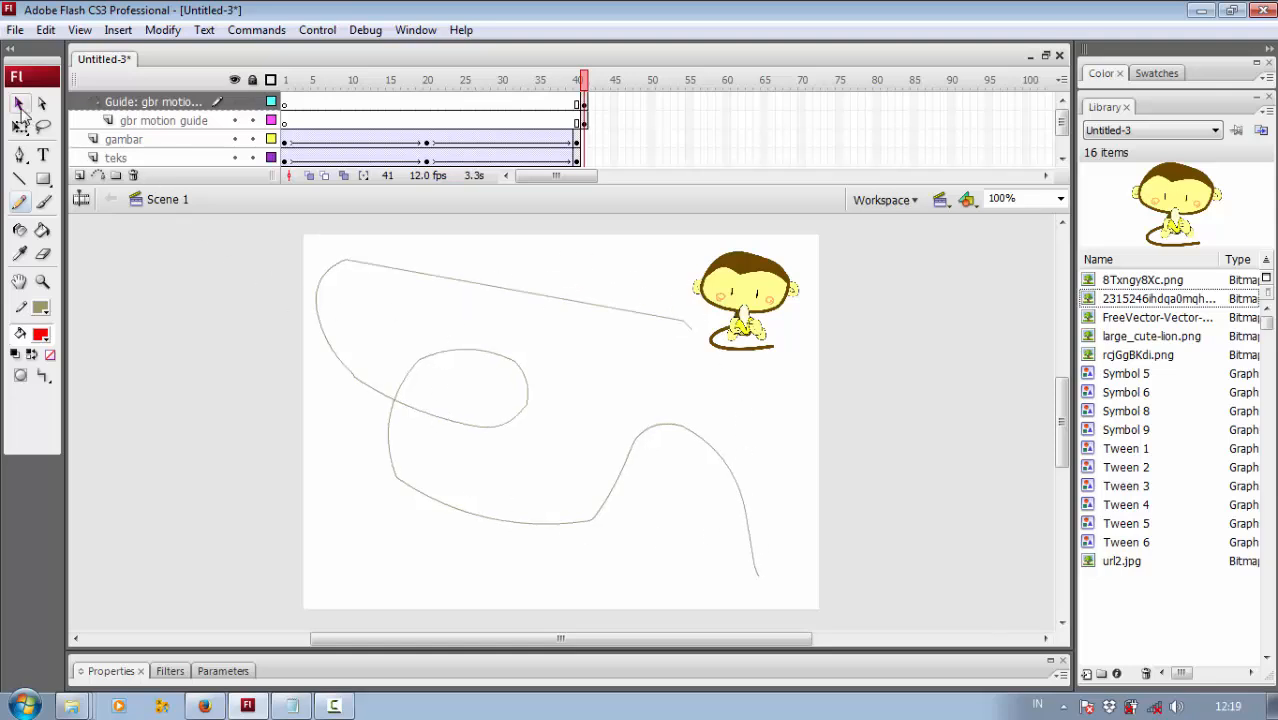
# Step: In frame 41 of "gbr motion guide", snap the monkey's center onto the start of the drawn path
pyautogui.click(19, 104)
pyautogui.click(583, 121)
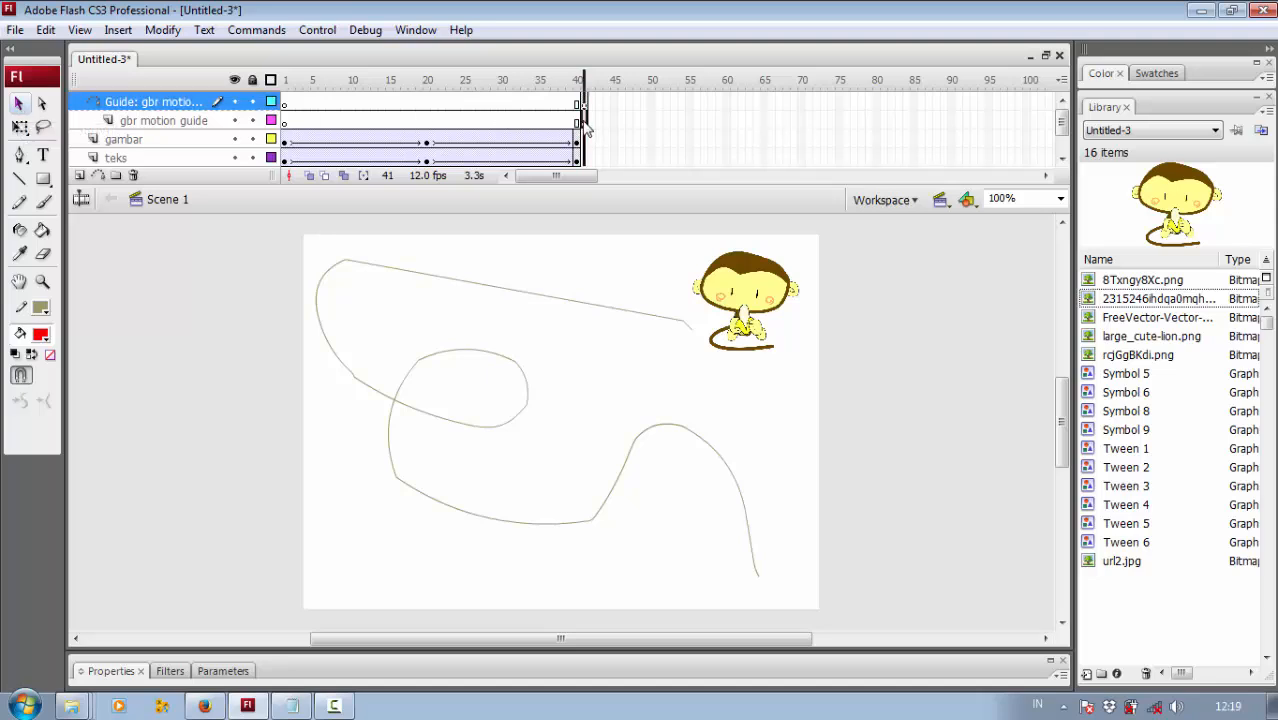
pyautogui.moveTo(771, 289)
pyautogui.mouseDown()
pyautogui.moveTo(771, 301)
pyautogui.moveTo(726, 286)
pyautogui.moveTo(724, 301)
pyautogui.moveTo(754, 294)
pyautogui.mouseUp()
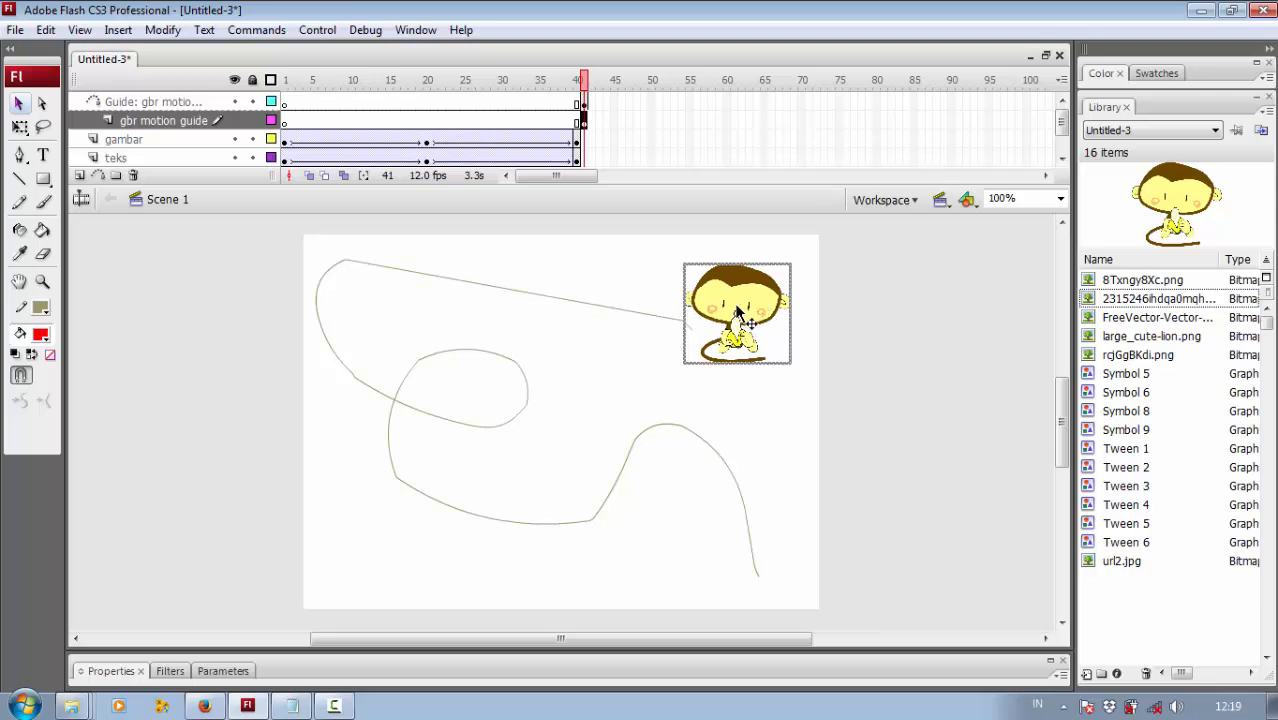
pyautogui.moveTo(763, 311); pyautogui.dragTo(705, 322)
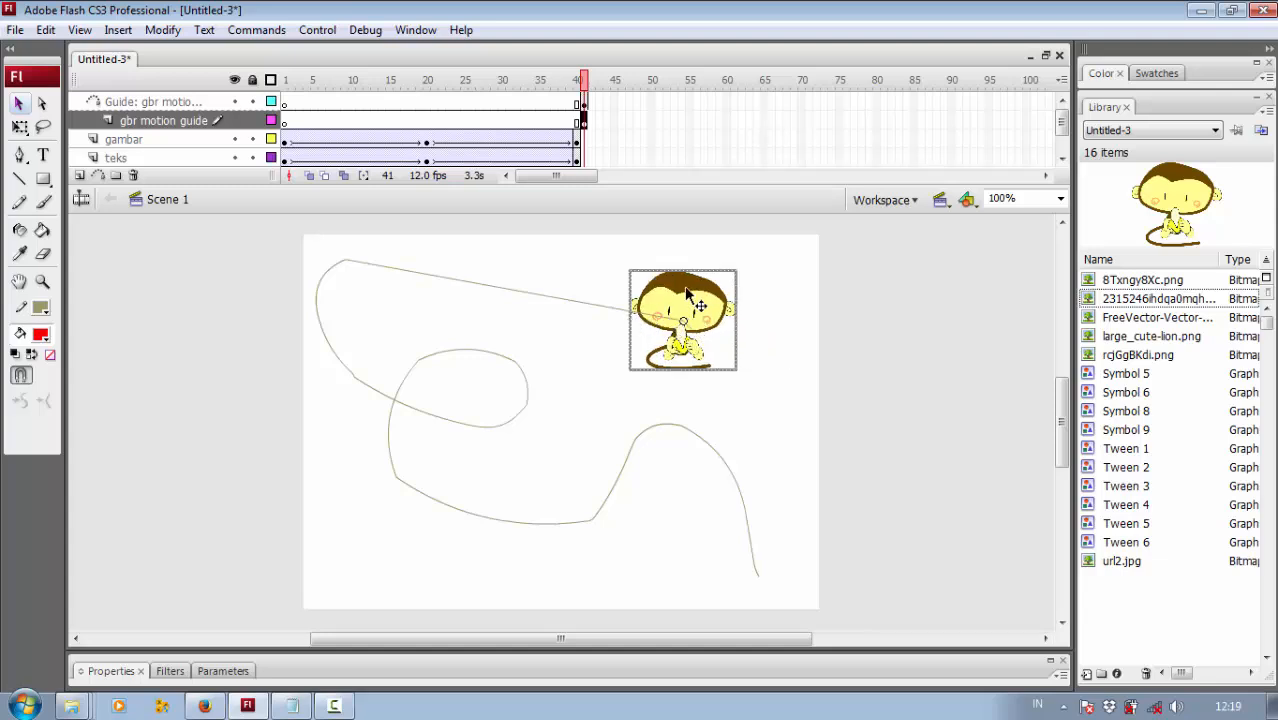
# Step: Insert a keyframe at frame 60 of "gbr motion guide" and extend the guide layer to frame 60
pyautogui.rightClick(725, 115)
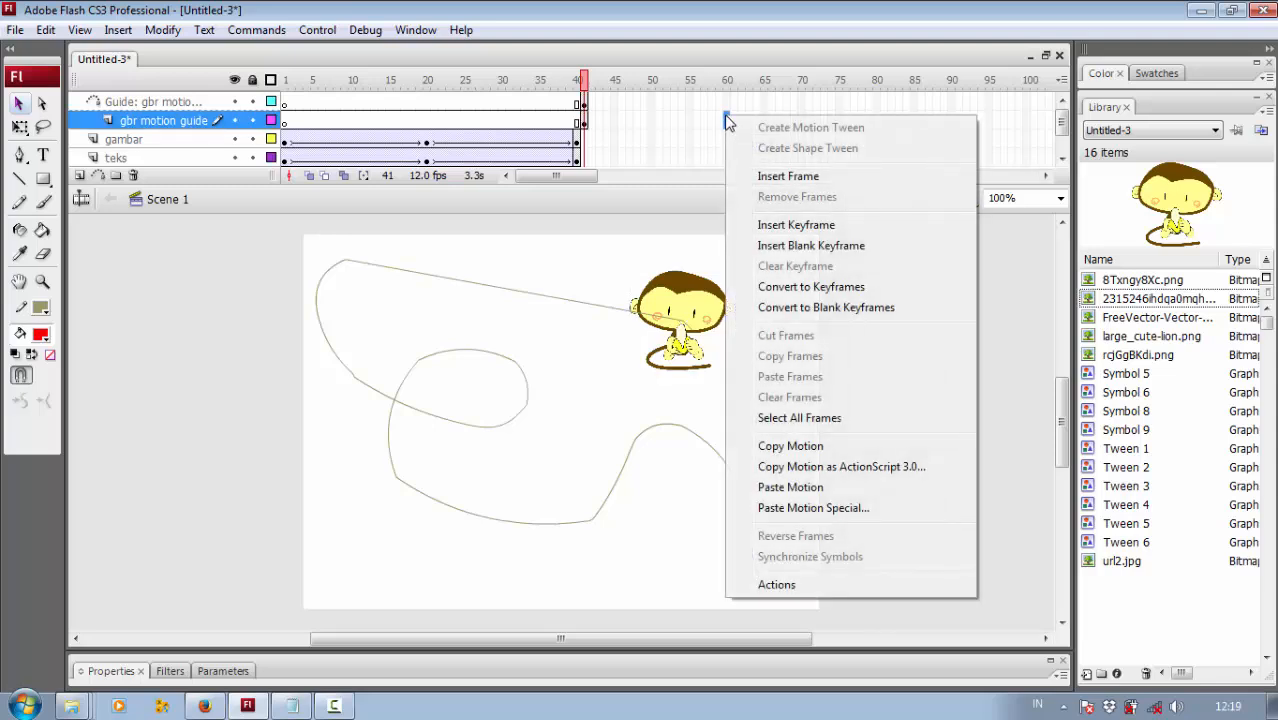
pyautogui.click(799, 226)
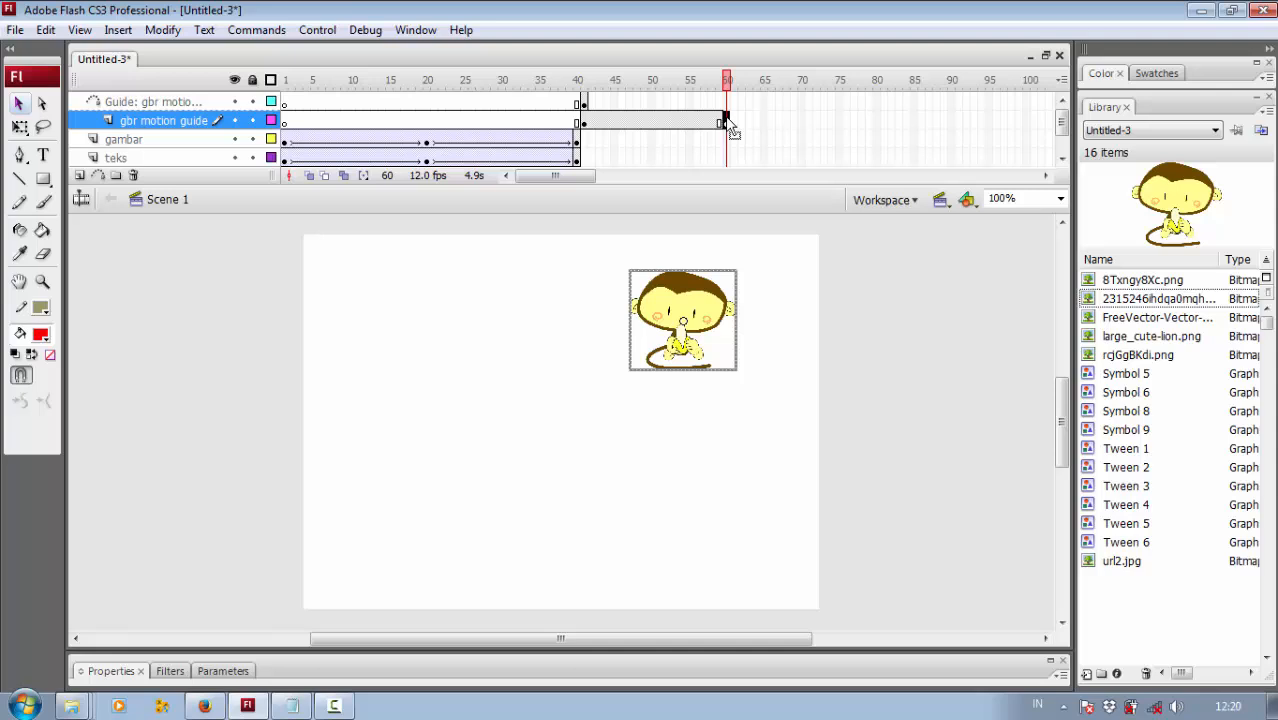
pyautogui.click(585, 103)
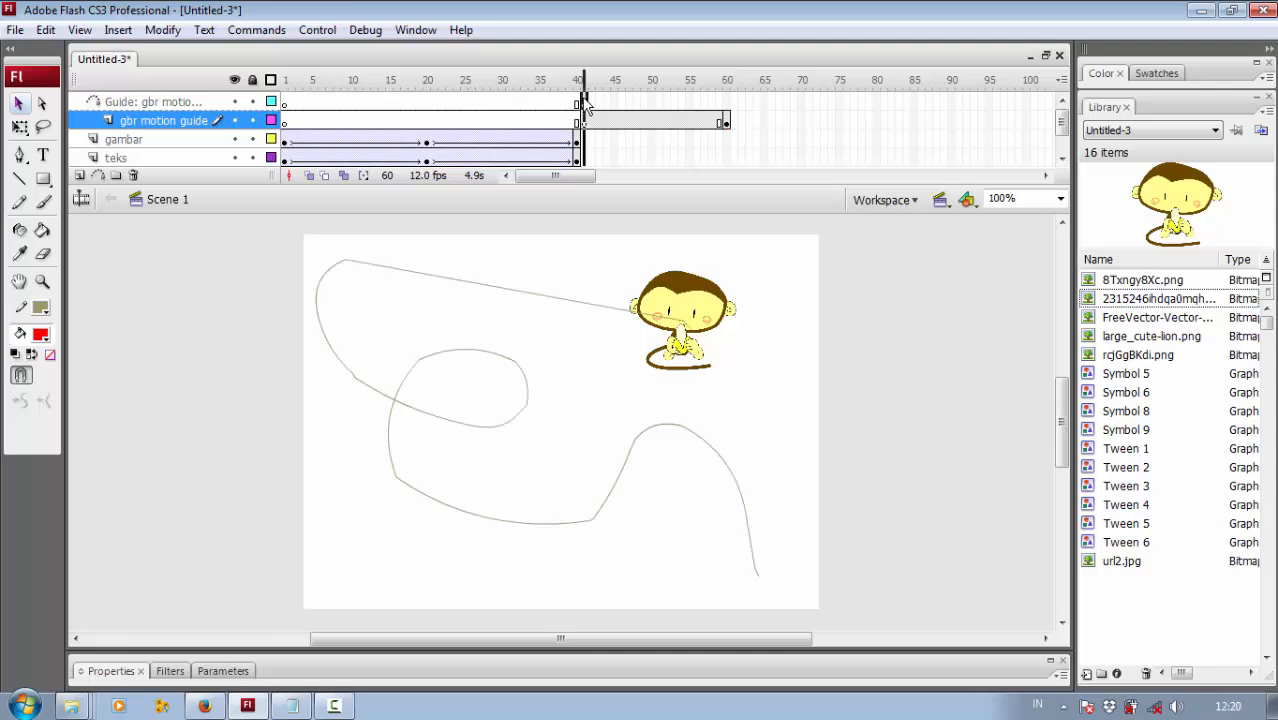
pyautogui.click(726, 102)
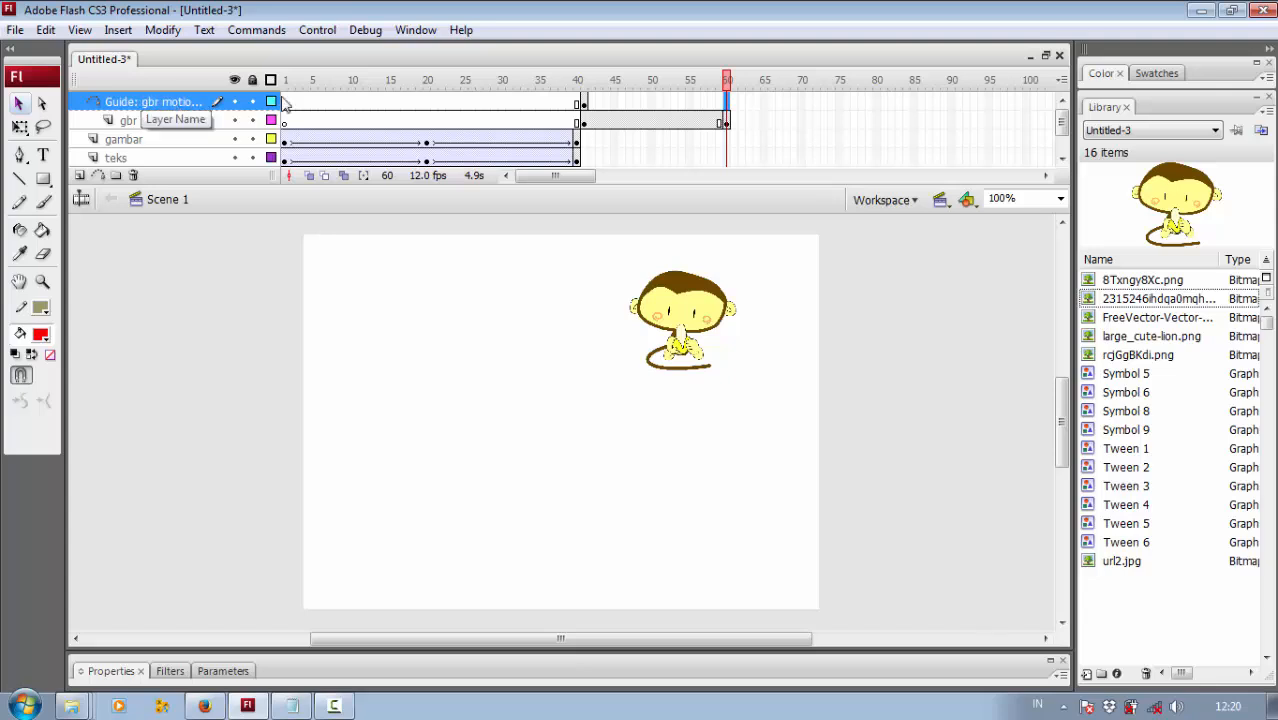
pyautogui.rightClick(727, 102)
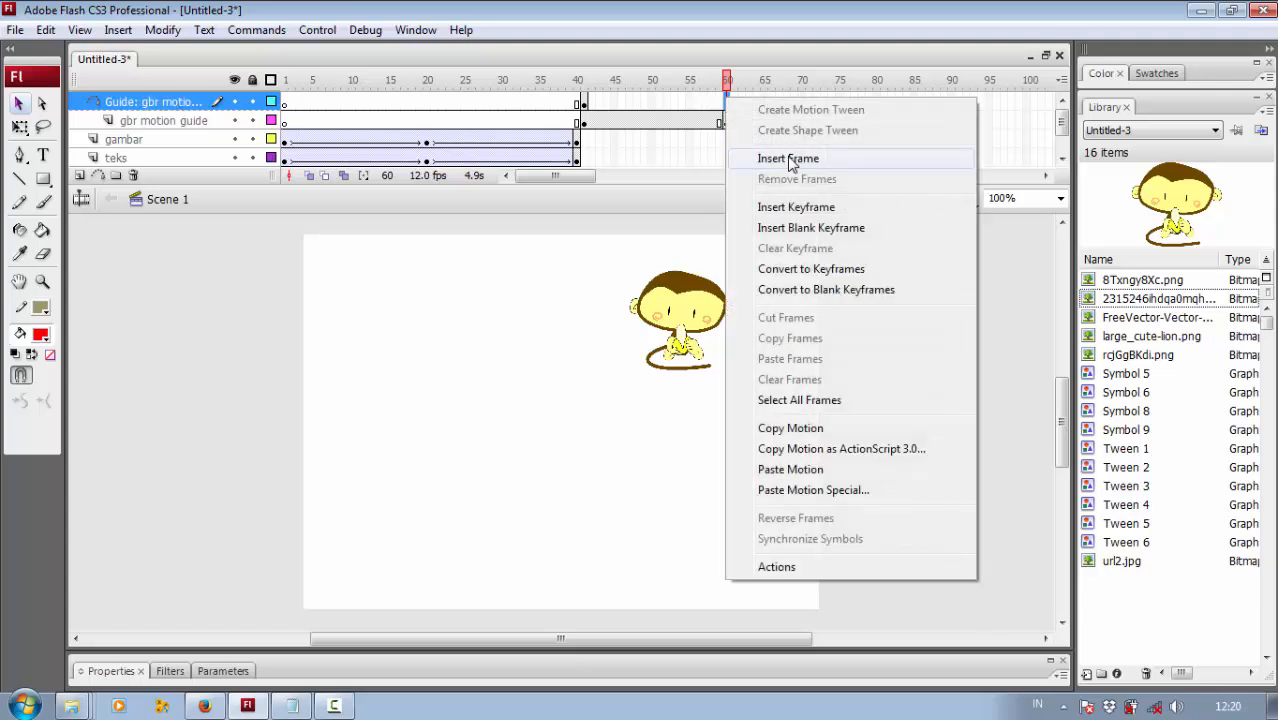
pyautogui.click(790, 160)
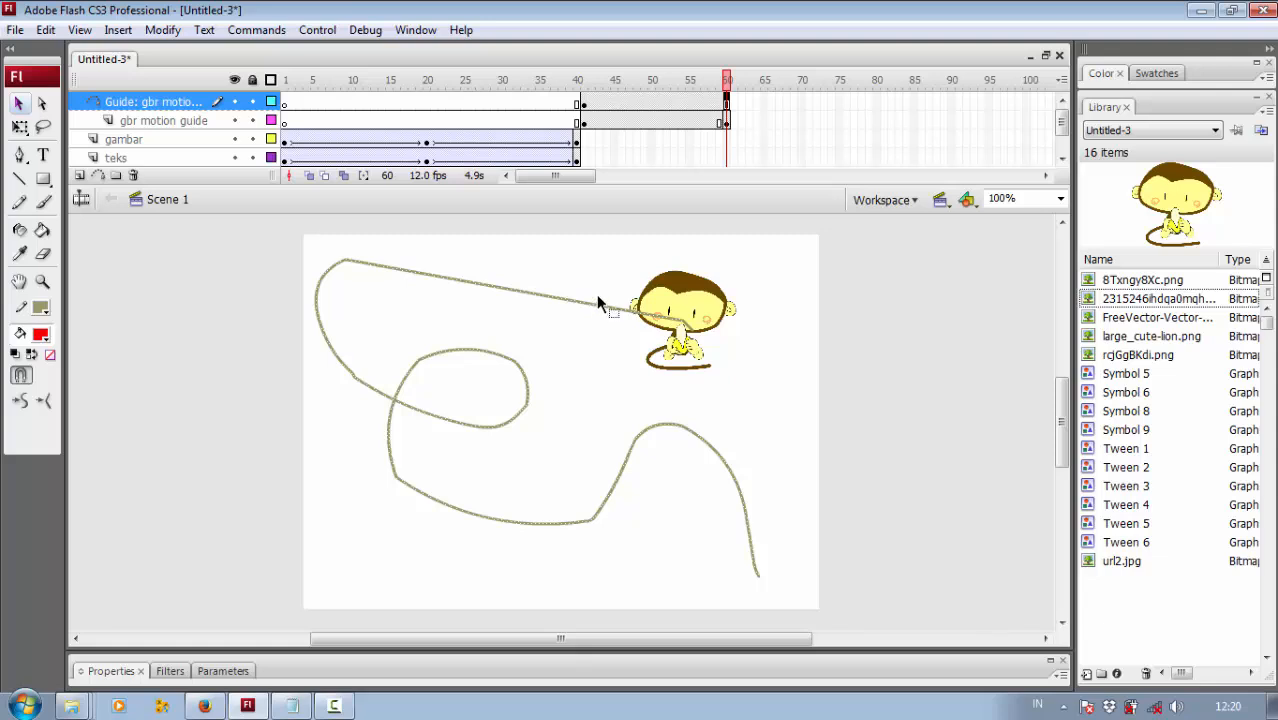
# Step: In frame 60, move the monkey onto the lower-right end of the path and compare its position with frame 41
pyautogui.click(727, 122)
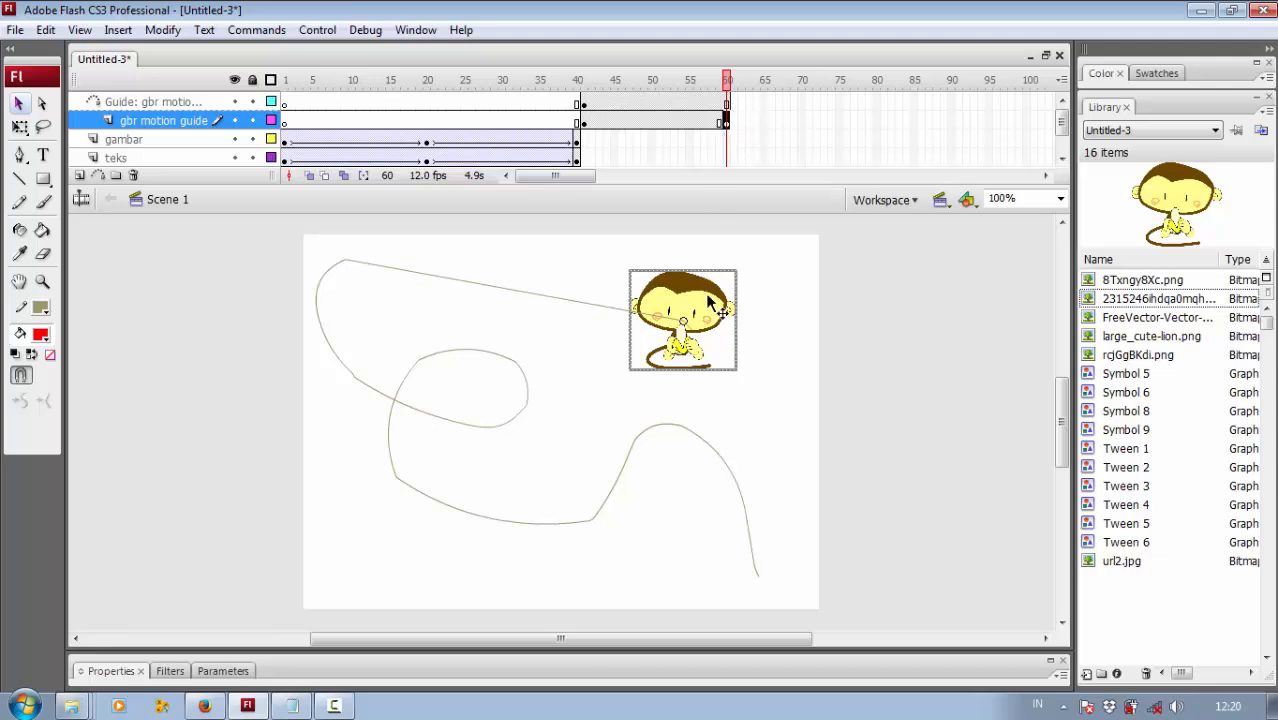
pyautogui.moveTo(703, 319); pyautogui.dragTo(767, 537)
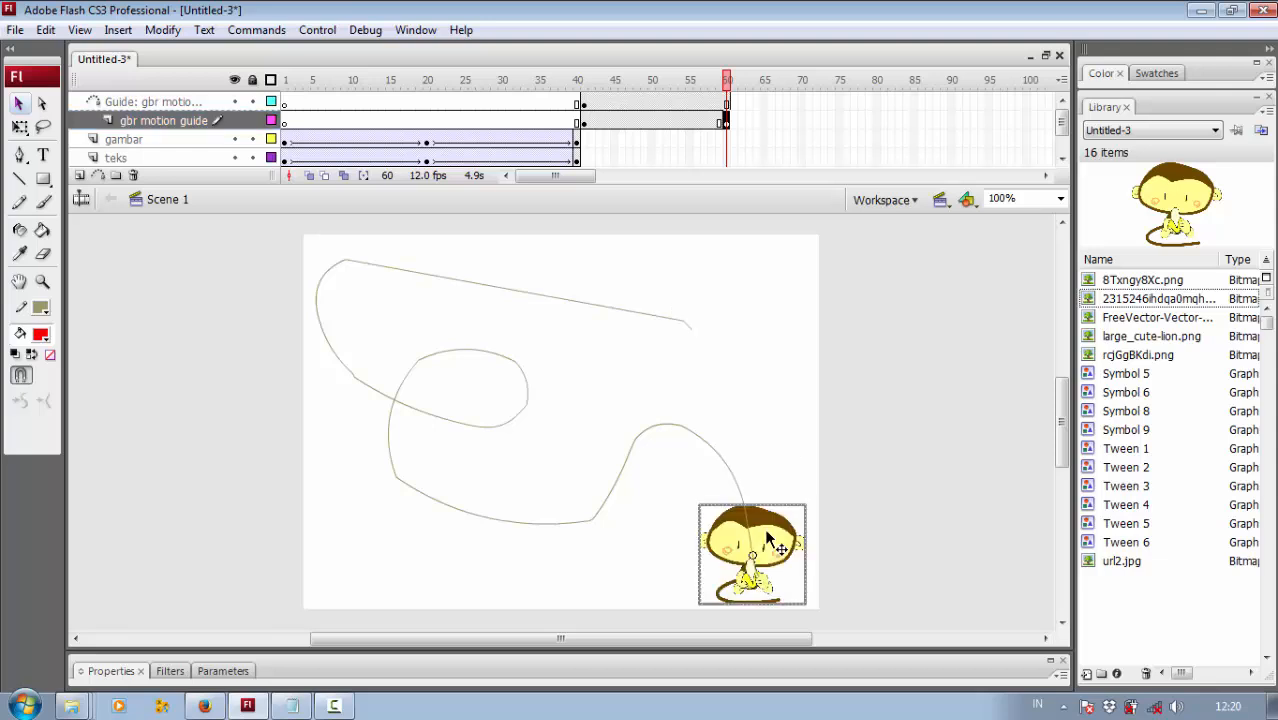
pyautogui.click(586, 123)
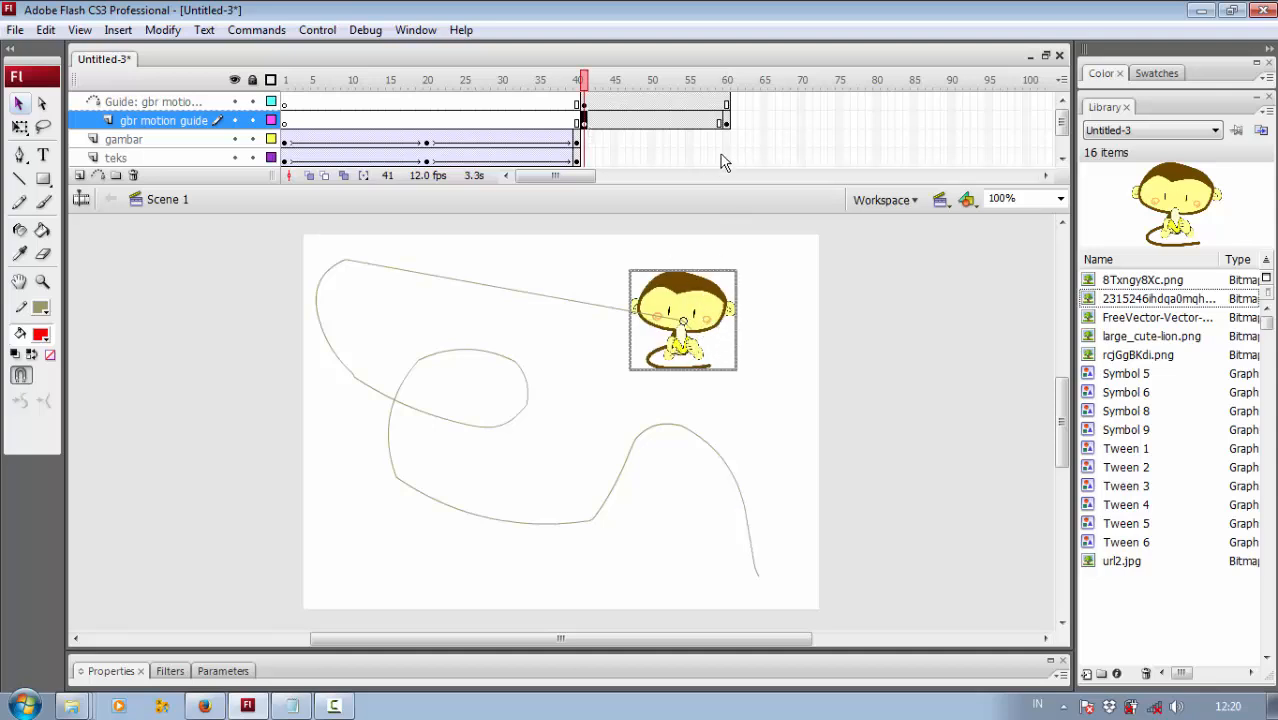
pyautogui.click(727, 122)
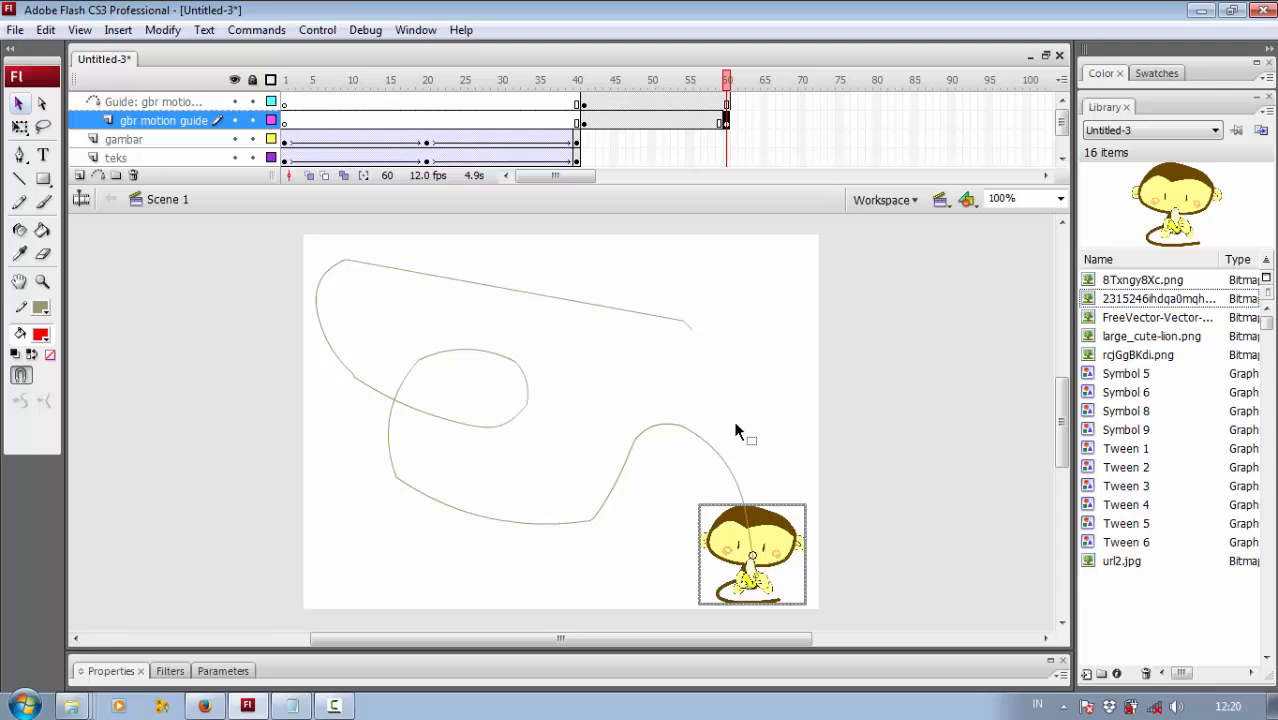
# Step: Create a motion tween from frame 41 to frame 60 on "gbr motion guide" and scrub through it to preview the path
pyautogui.click(584, 122)
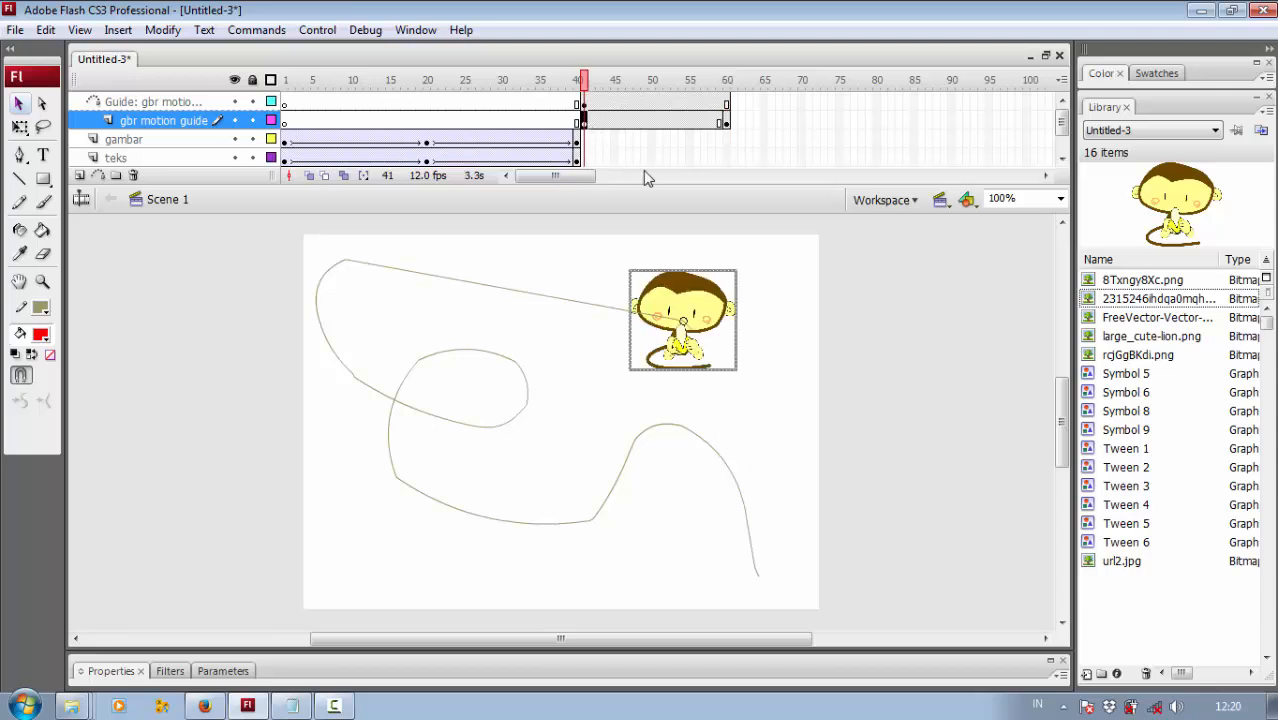
pyautogui.rightClick(585, 124)
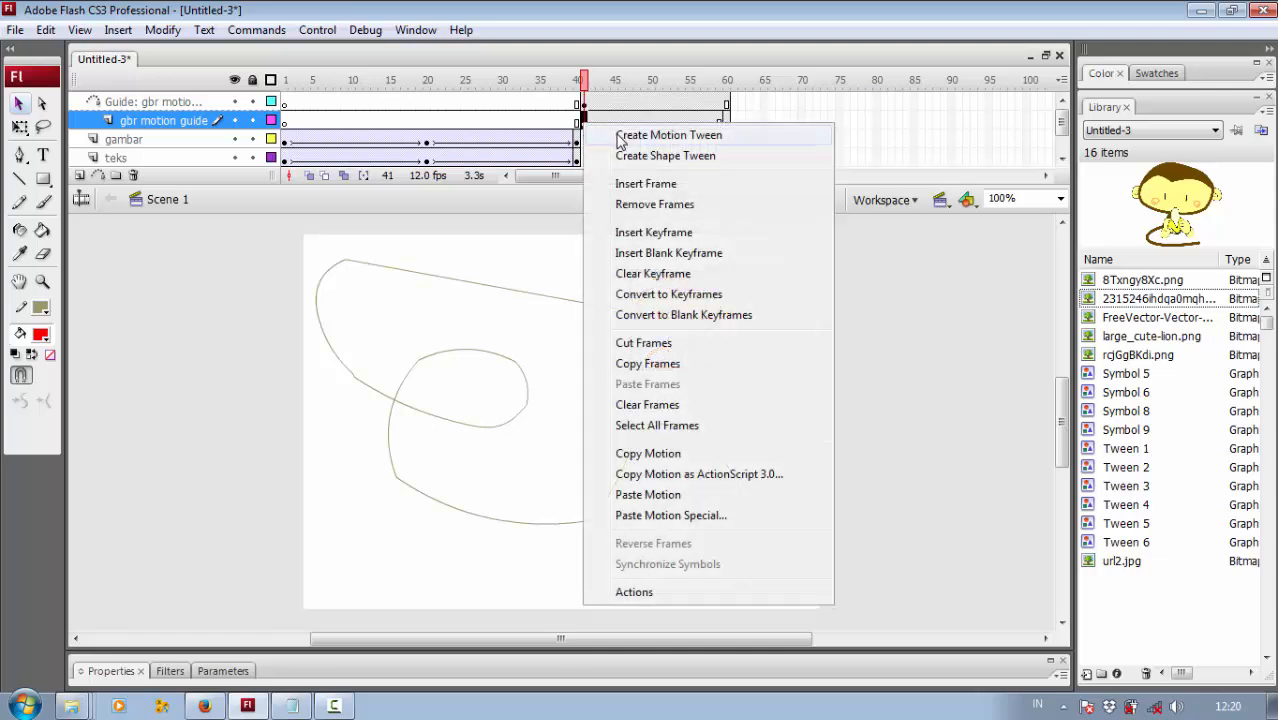
pyautogui.click(619, 140)
pyautogui.moveTo(585, 80); pyautogui.dragTo(727, 57)
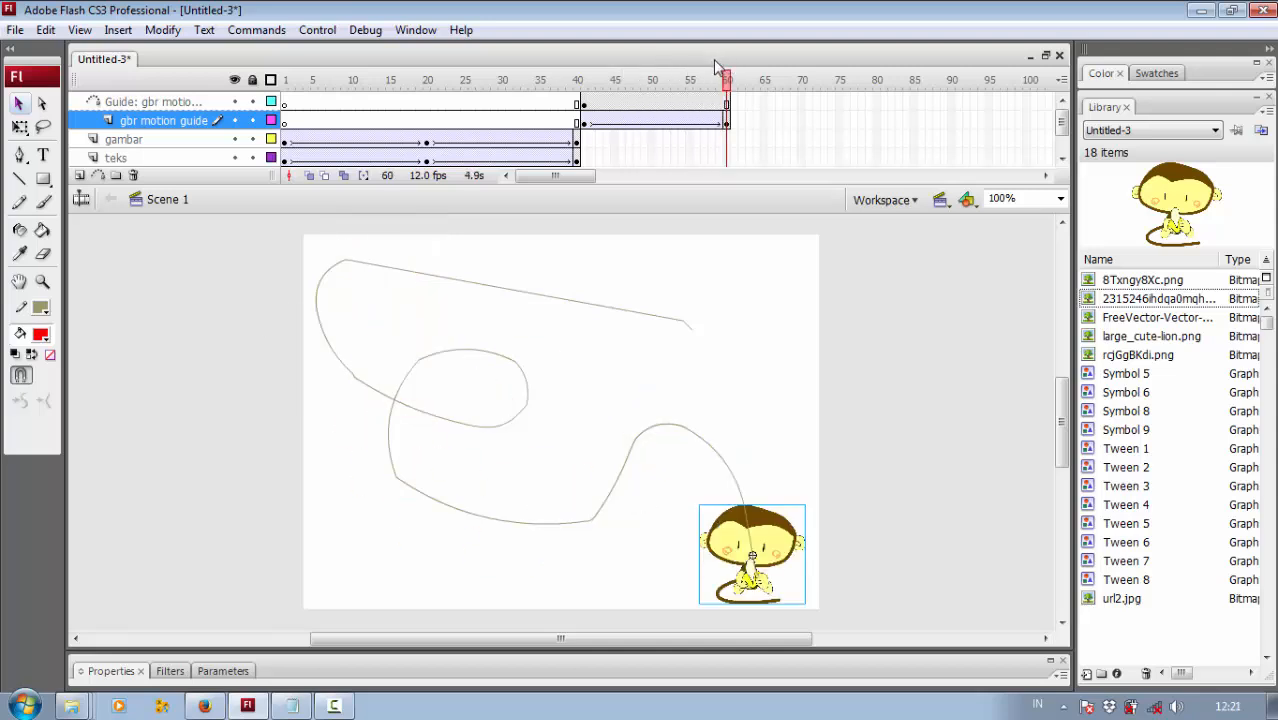
# Step: Add a new layer above the guide layer and name it "gbr mask"
pyautogui.click(145, 101)
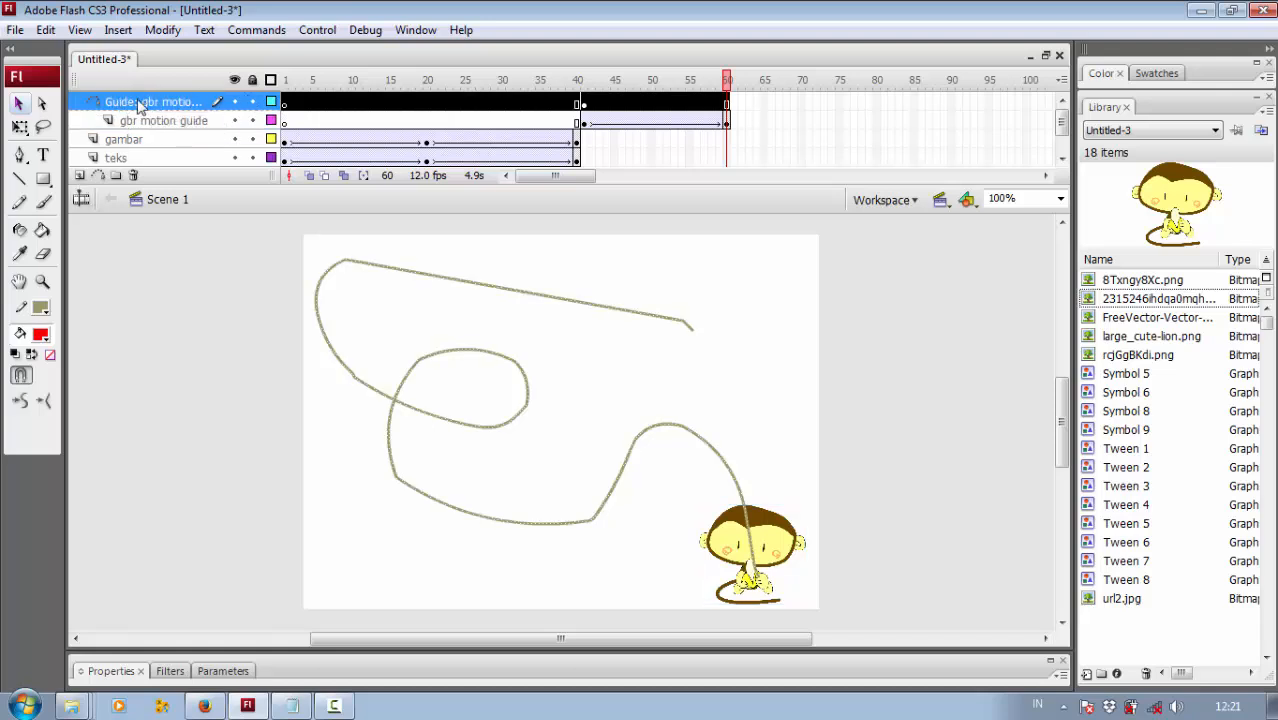
pyautogui.click(79, 176)
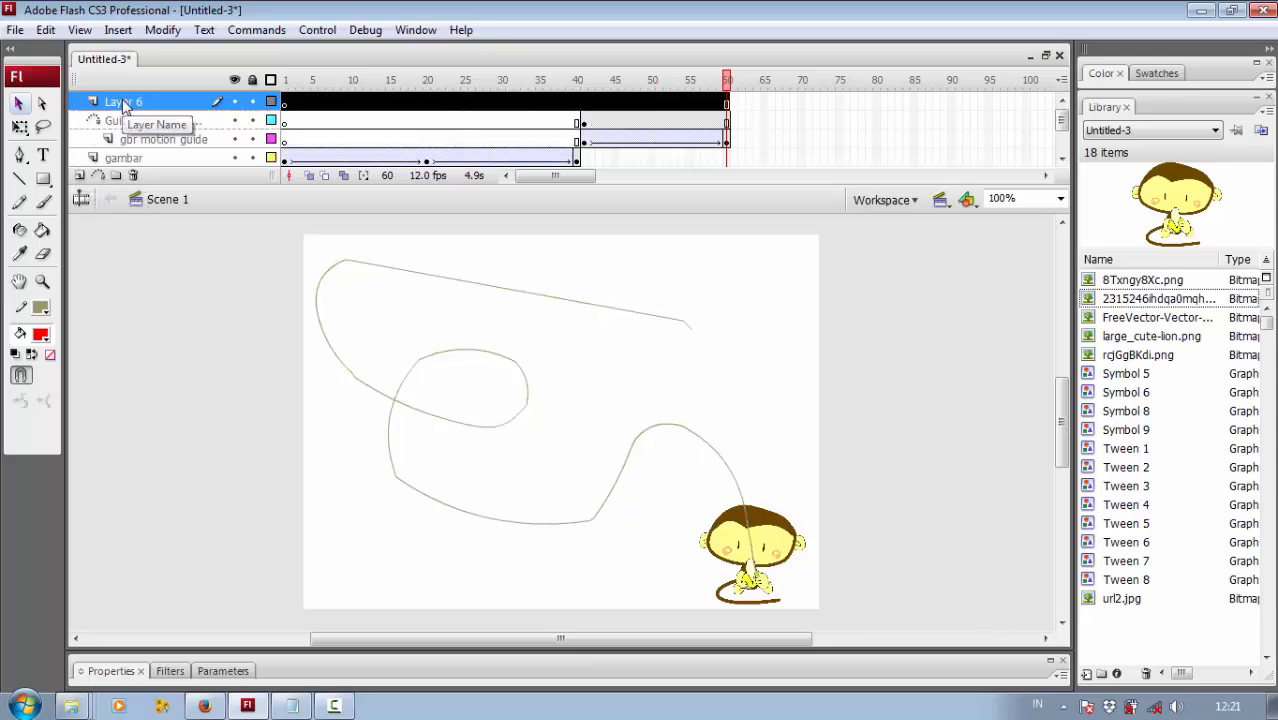
pyautogui.doubleClick(150, 102)
pyautogui.write('gbr mask')
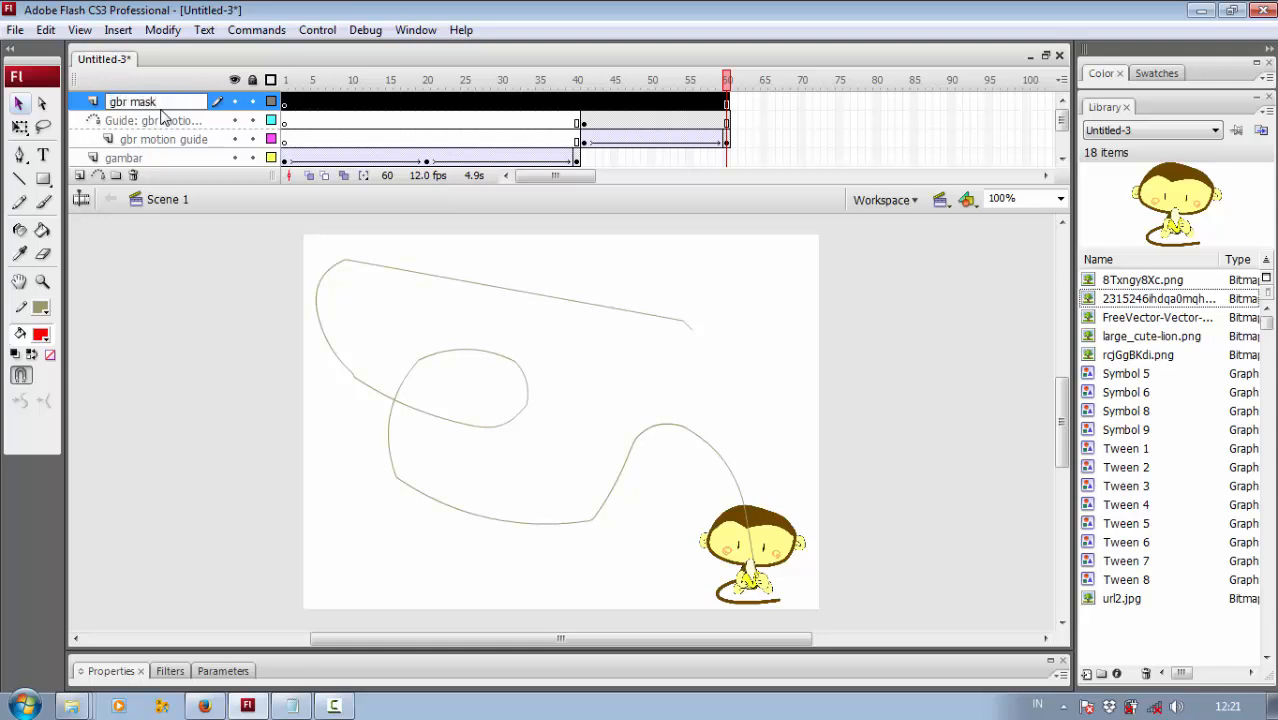
# Step: Insert a blank keyframe at frame 61 of the "gbr mask" layer
pyautogui.press('Return')
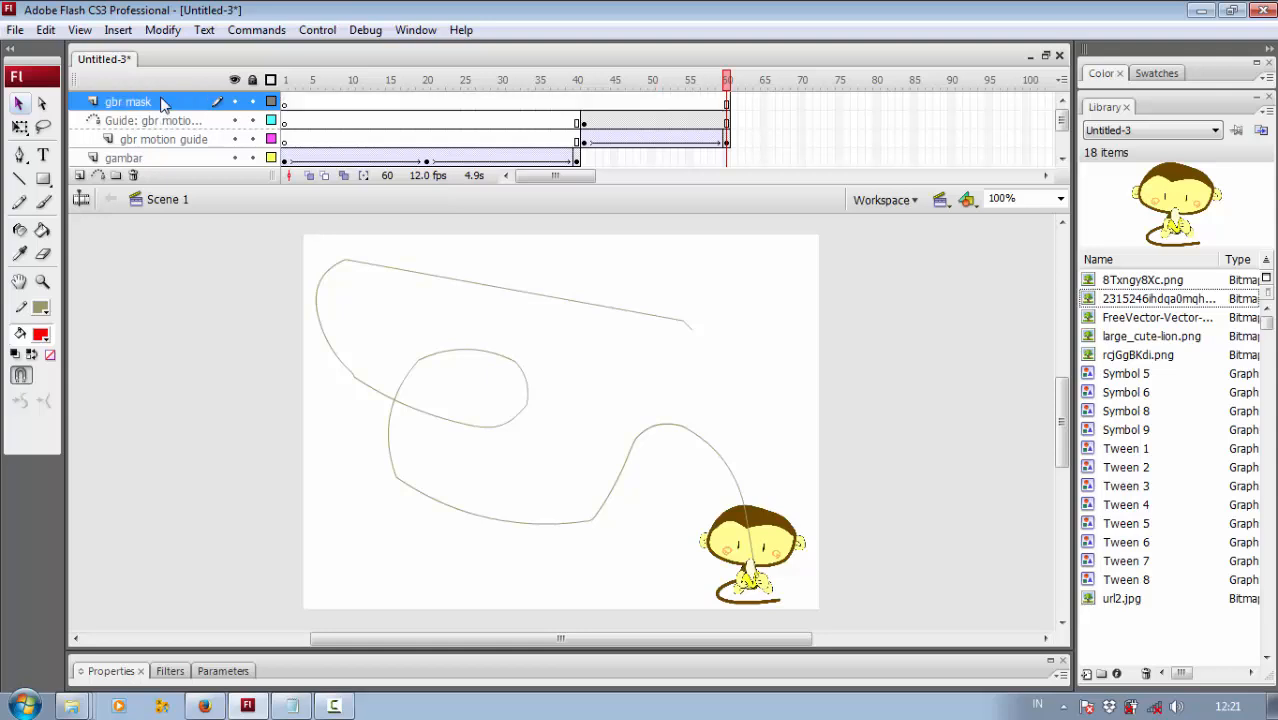
pyautogui.click(728, 121)
pyautogui.click(729, 141)
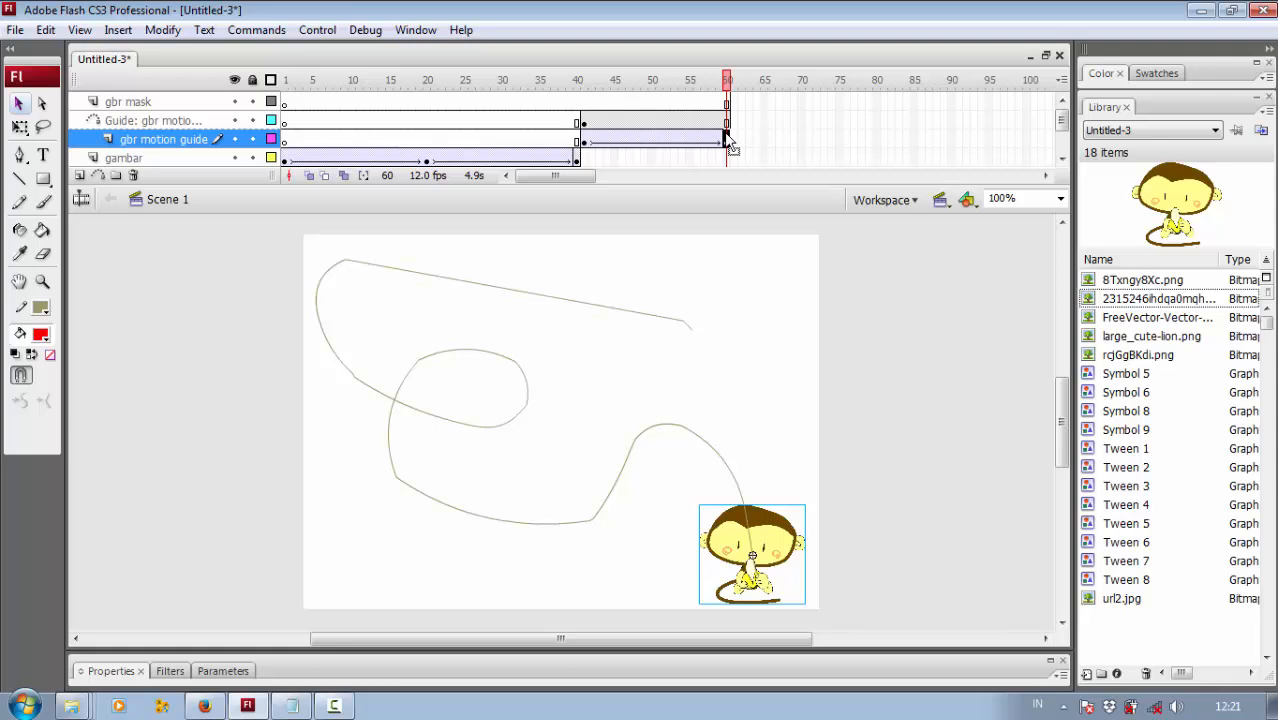
pyautogui.click(729, 104)
pyautogui.rightClick(734, 104)
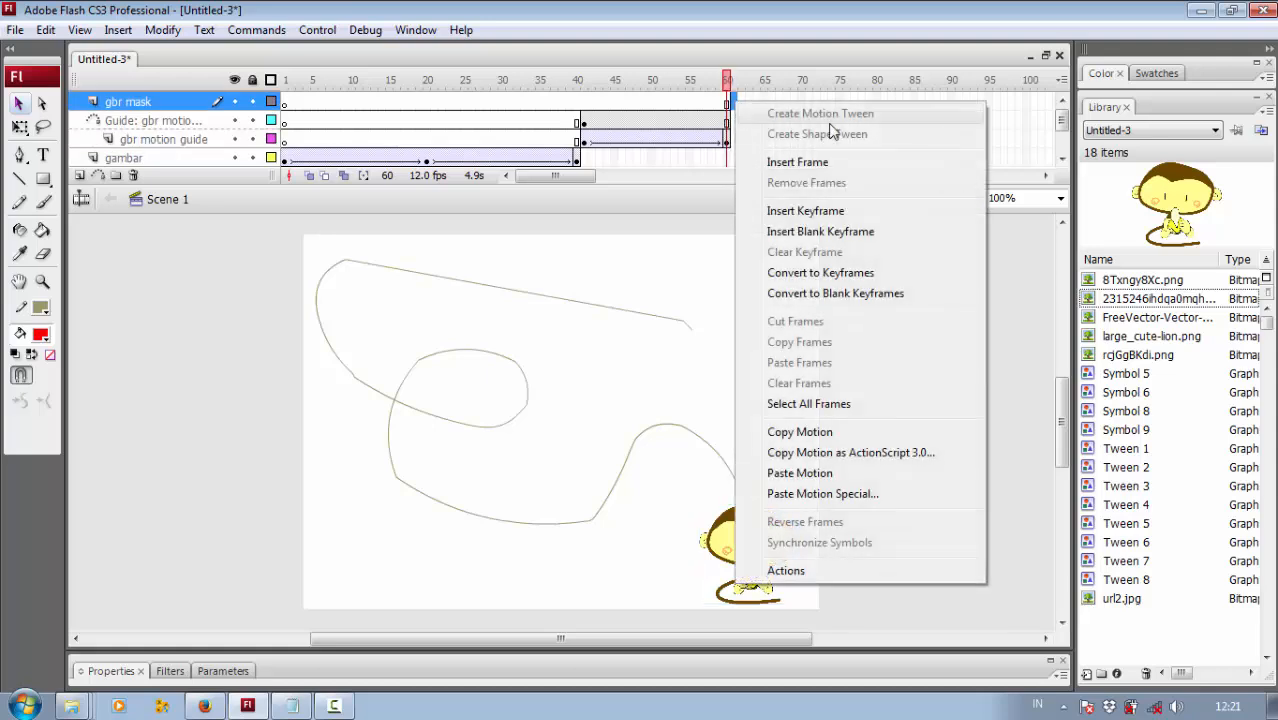
pyautogui.click(862, 232)
# Step: Place large_cute-lion.png from the library near the centre of the stage in frame 61 of "gbr mask"
pyautogui.click(1148, 336)
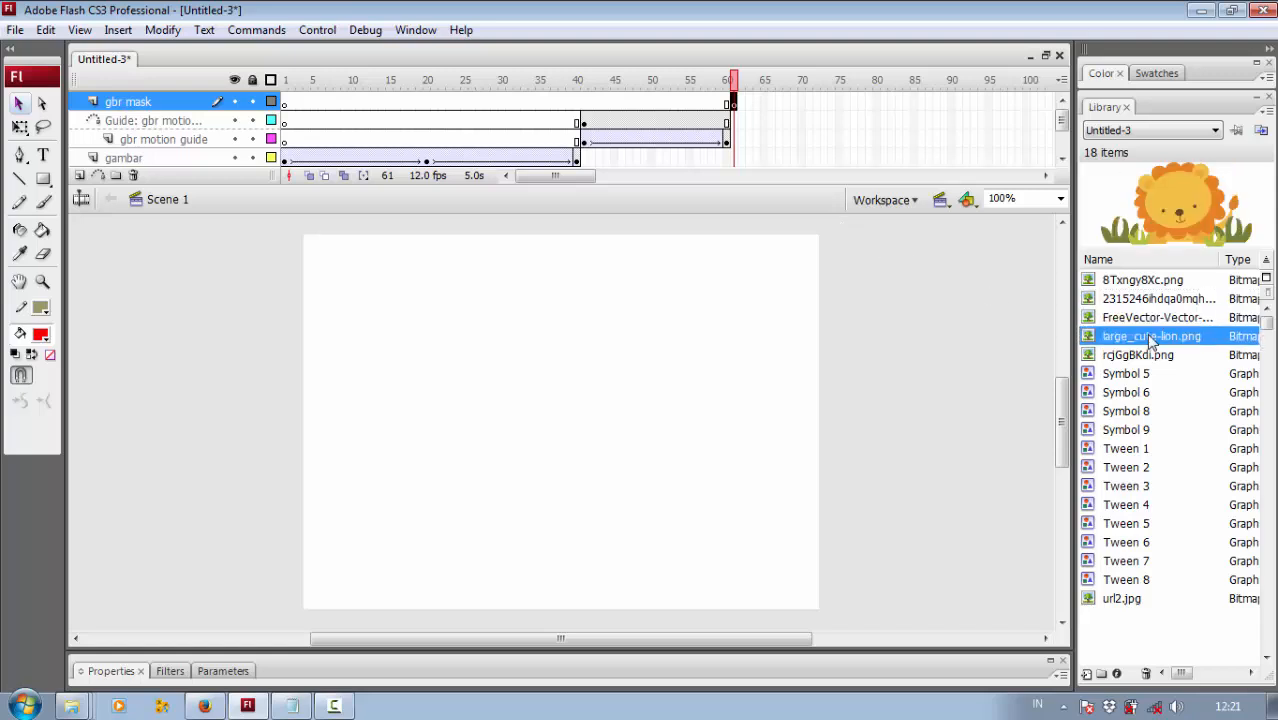
pyautogui.moveTo(1170, 342); pyautogui.dragTo(598, 436)
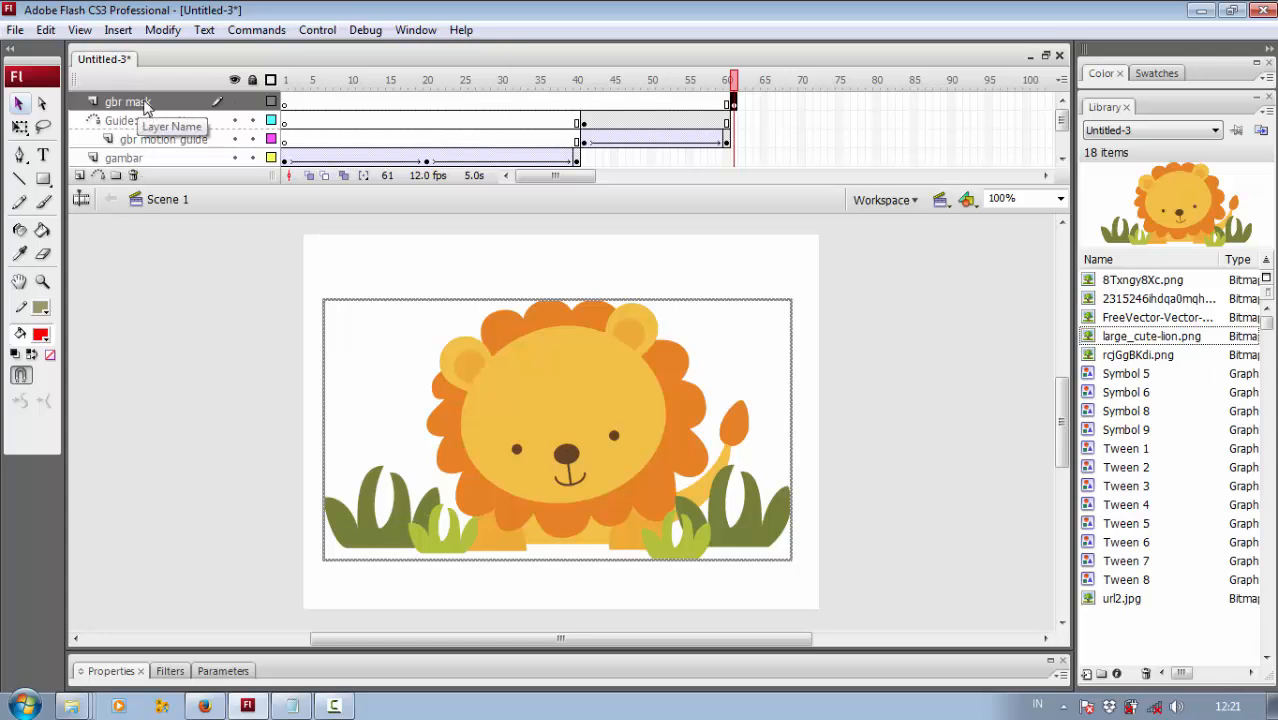
pyautogui.click(800, 404)
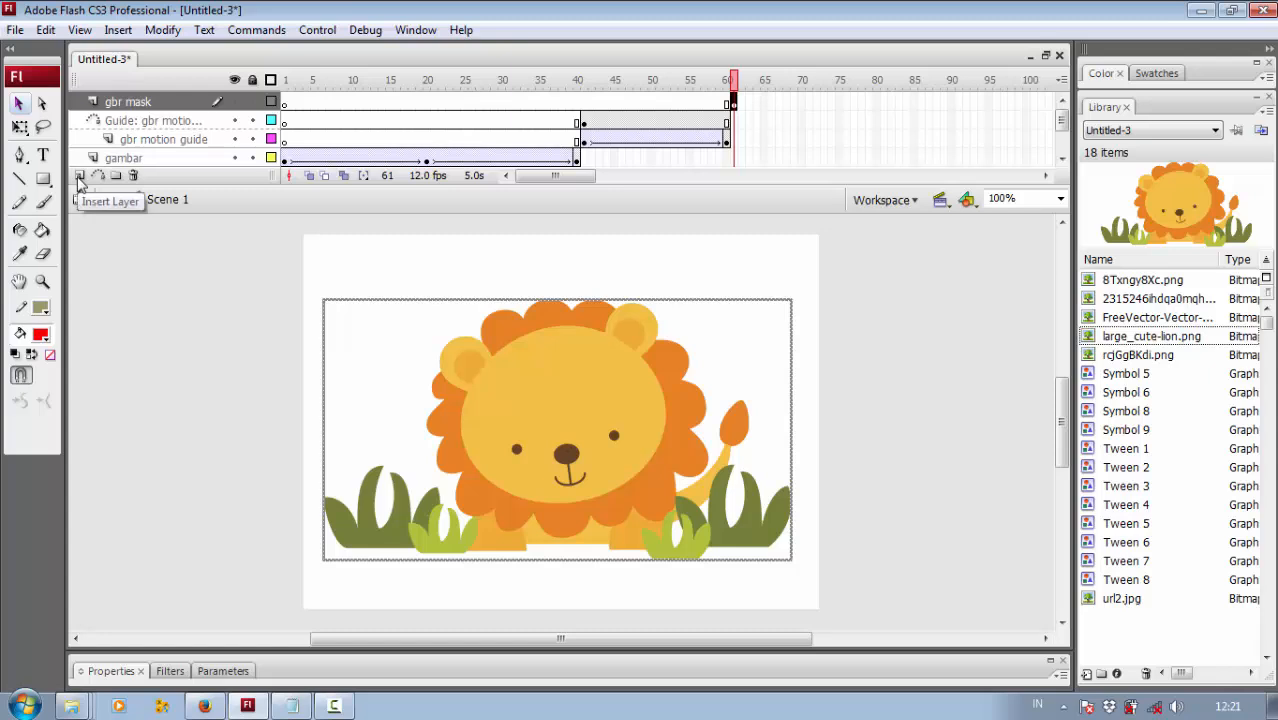
# Step: Add a new layer above "gbr mask" and name it "kotak"
pyautogui.click(80, 176)
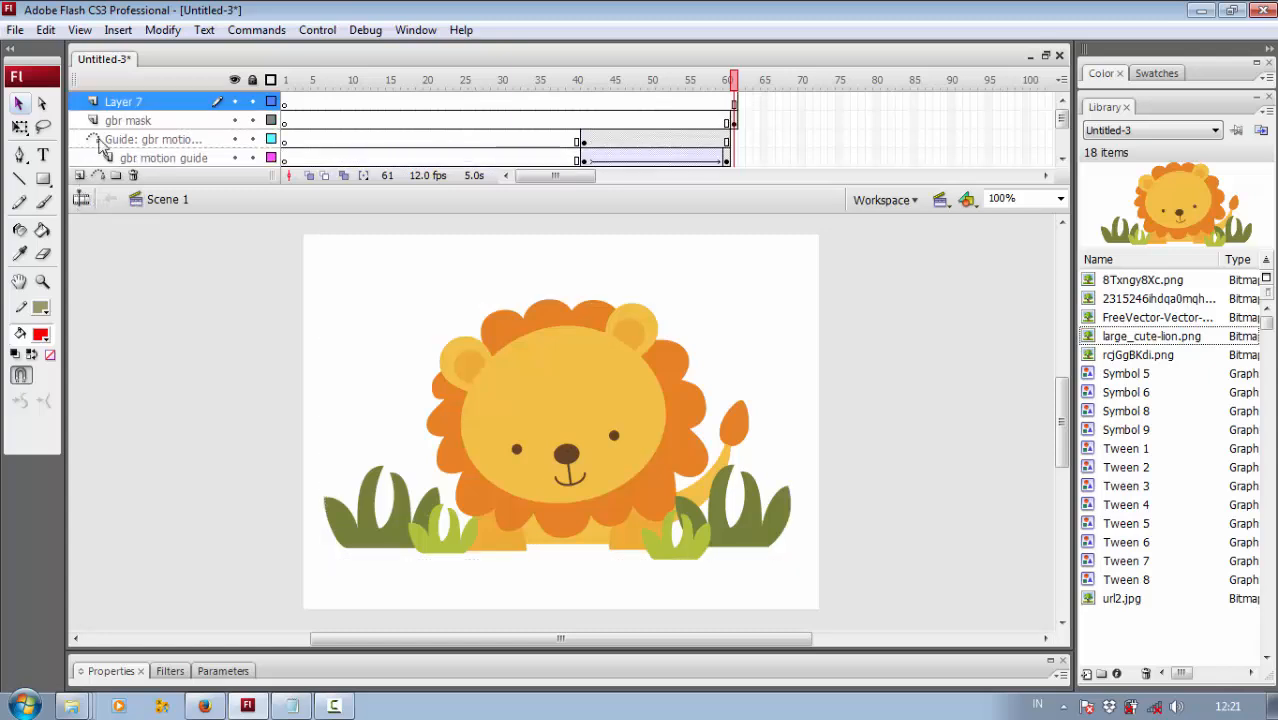
pyautogui.doubleClick(128, 102)
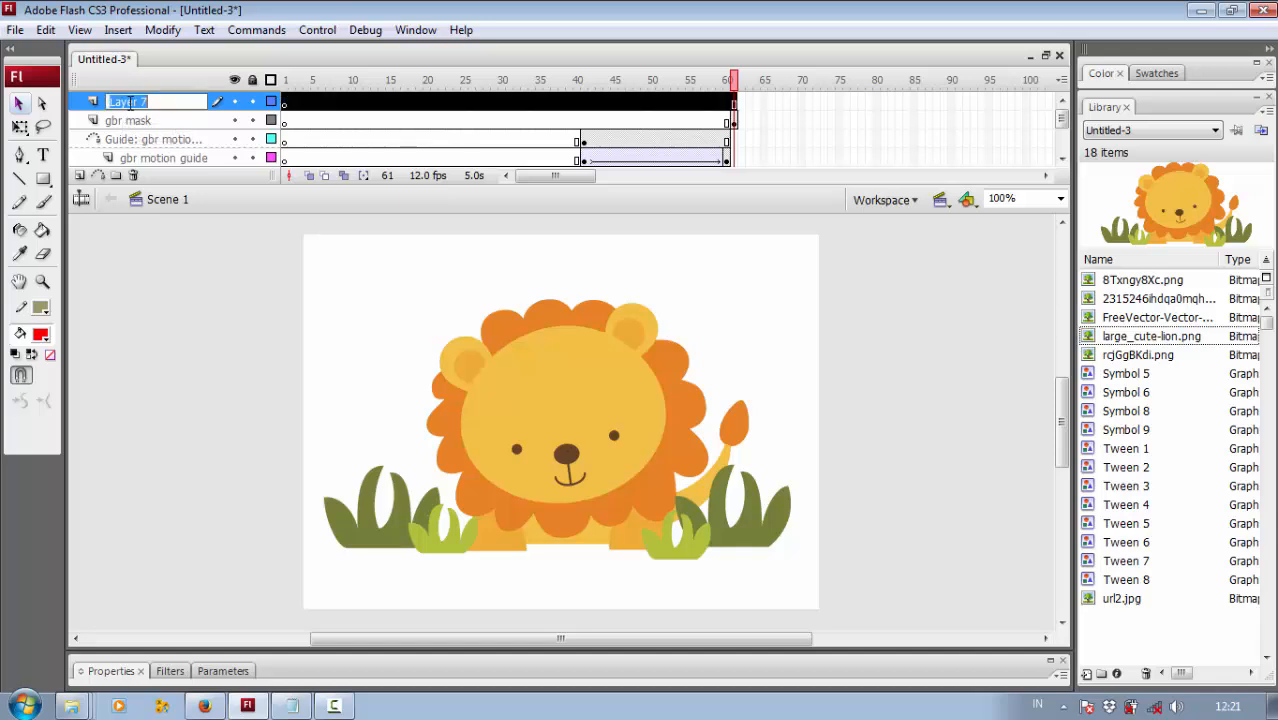
pyautogui.write('kotak')
pyautogui.press('Return')
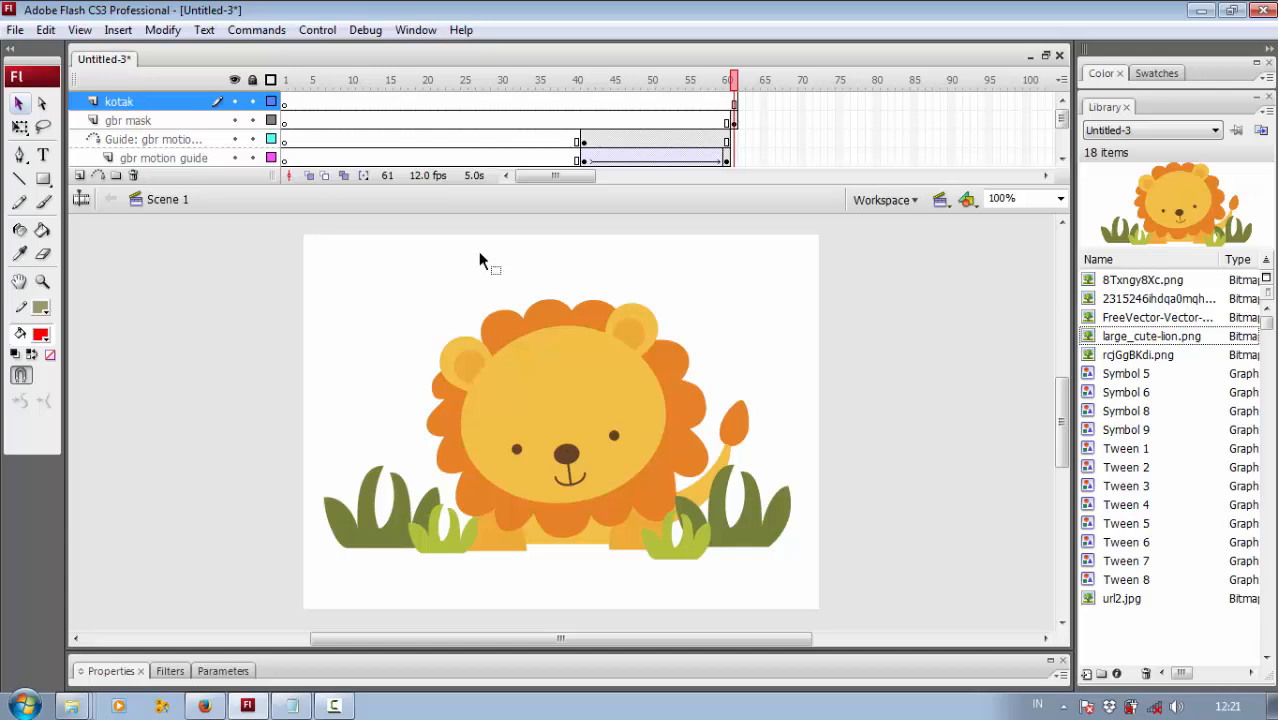
# Step: Draw a red rectangle without a stroke on "kotak" and move it partly off the stage's upper-left edge
pyautogui.click(38, 309)
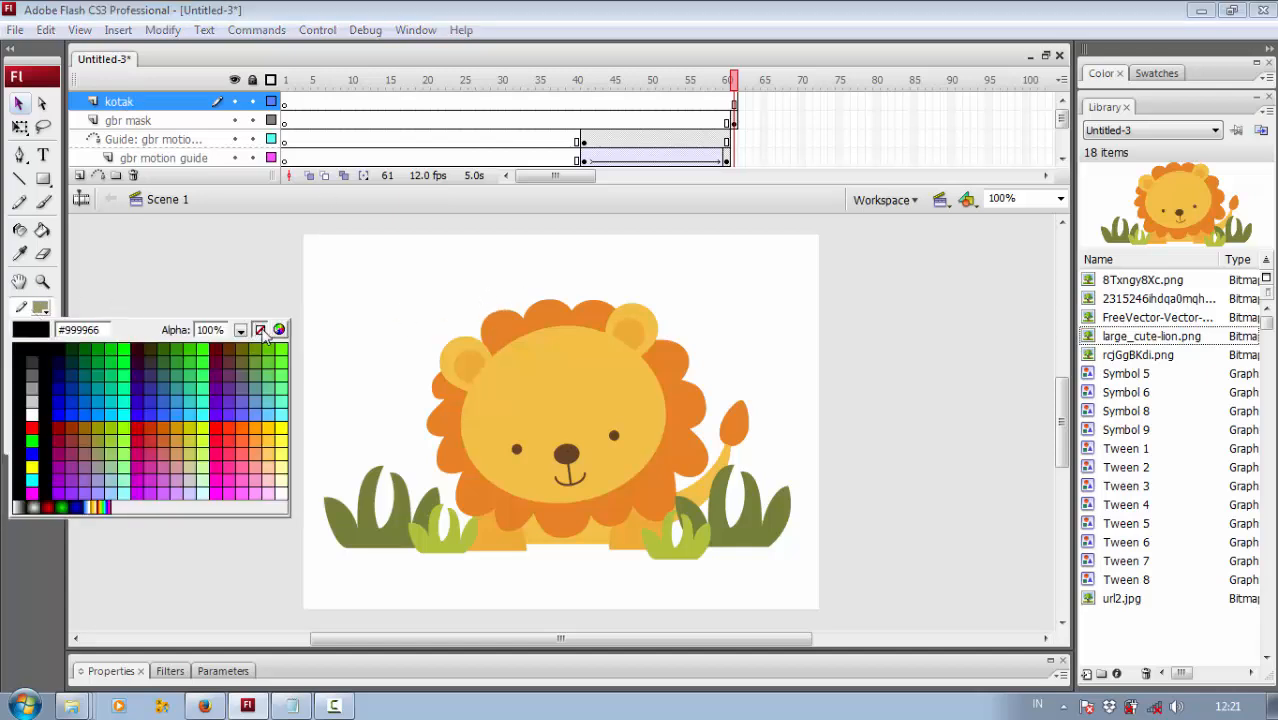
pyautogui.click(259, 329)
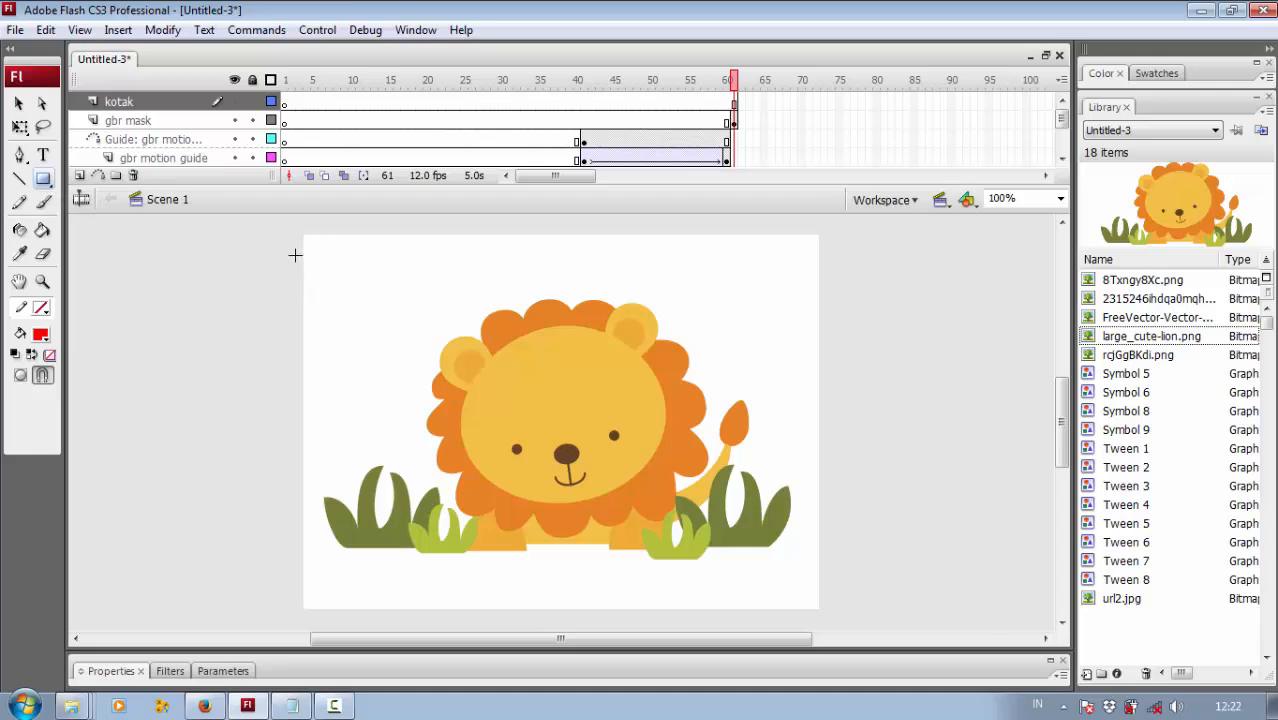
pyautogui.moveTo(302, 248); pyautogui.dragTo(421, 352)
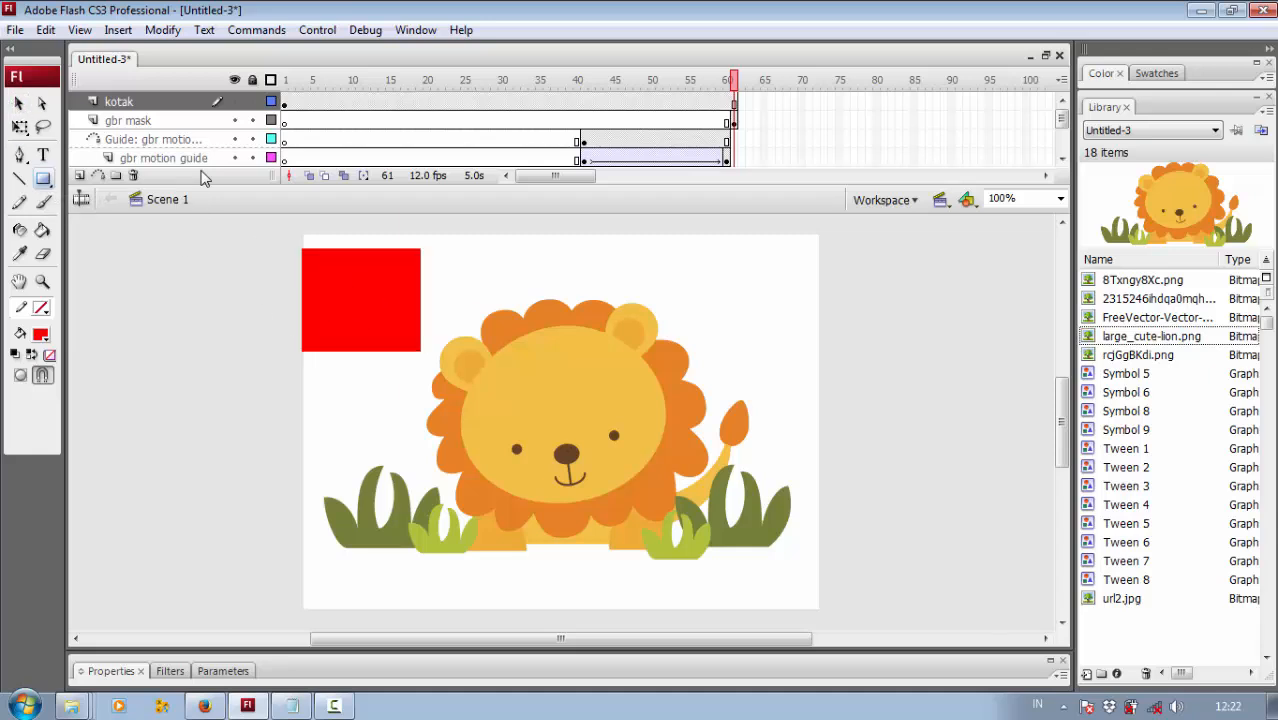
pyautogui.click(18, 103)
pyautogui.moveTo(368, 320); pyautogui.dragTo(312, 306)
pyautogui.click(198, 246)
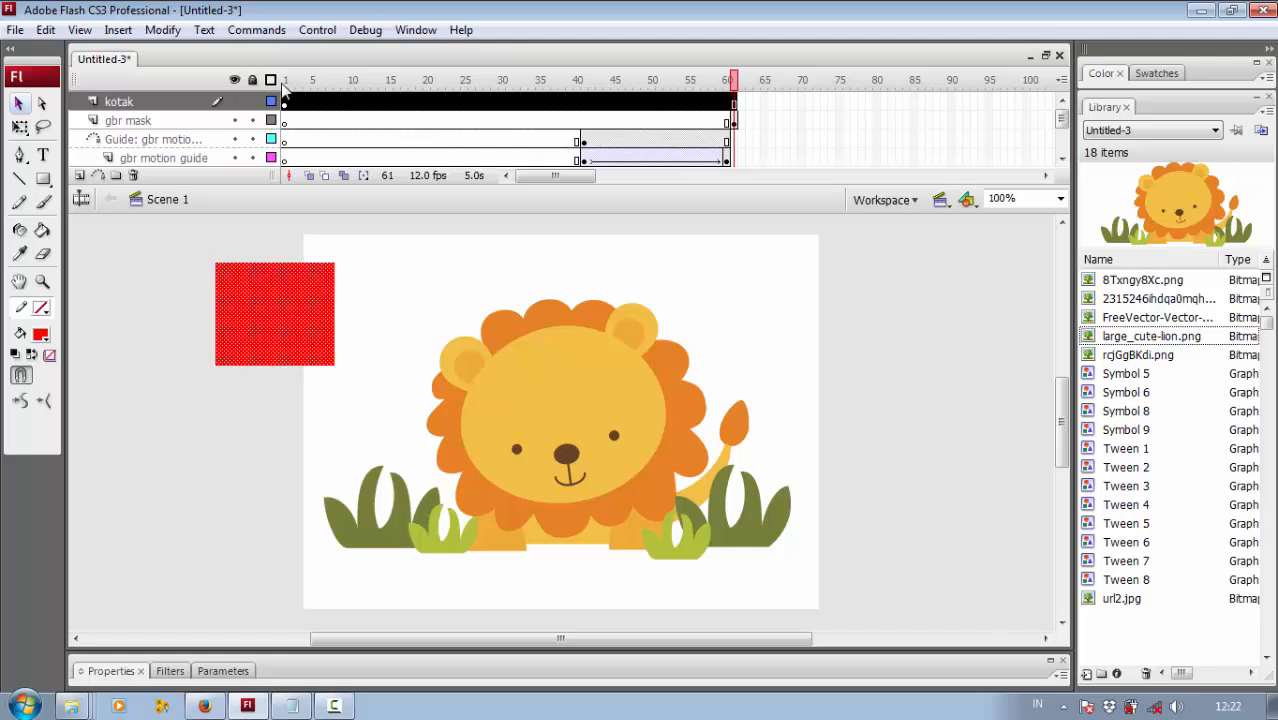
# Step: Move the "kotak" layer's starting keyframe from frame 1 to frame 61
pyautogui.click(286, 103)
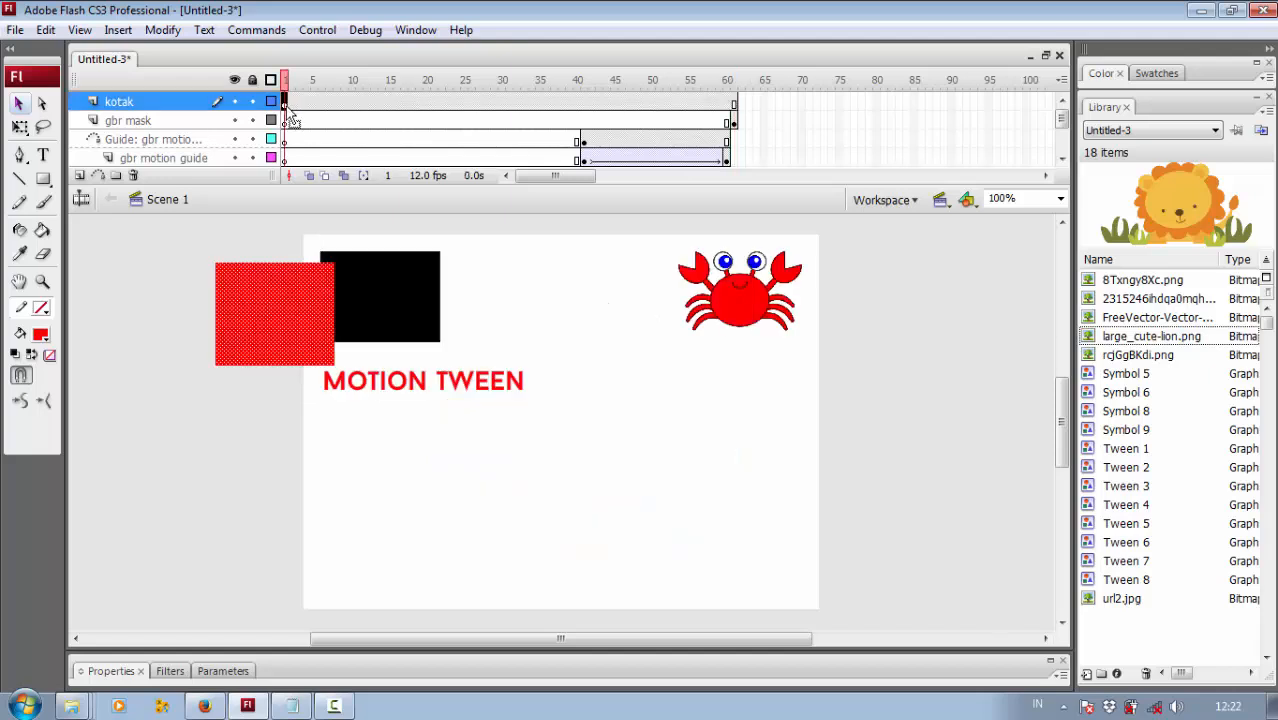
pyautogui.click(734, 102)
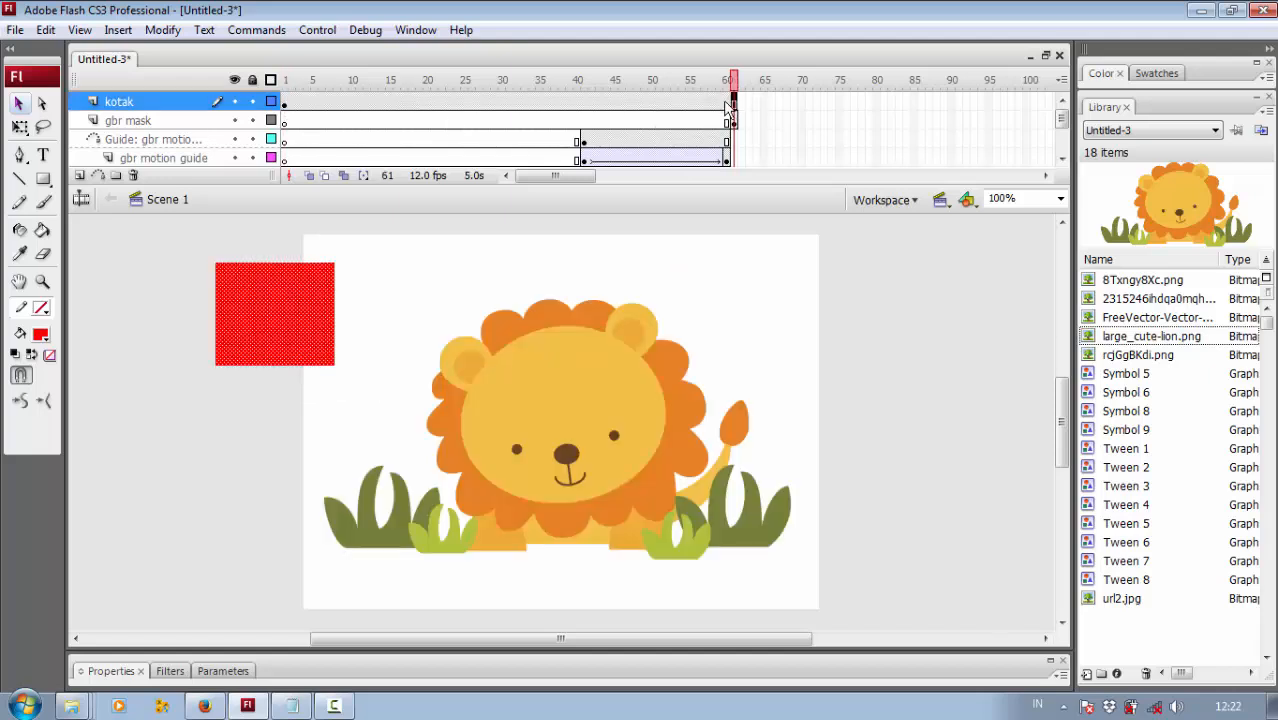
pyautogui.click(286, 103)
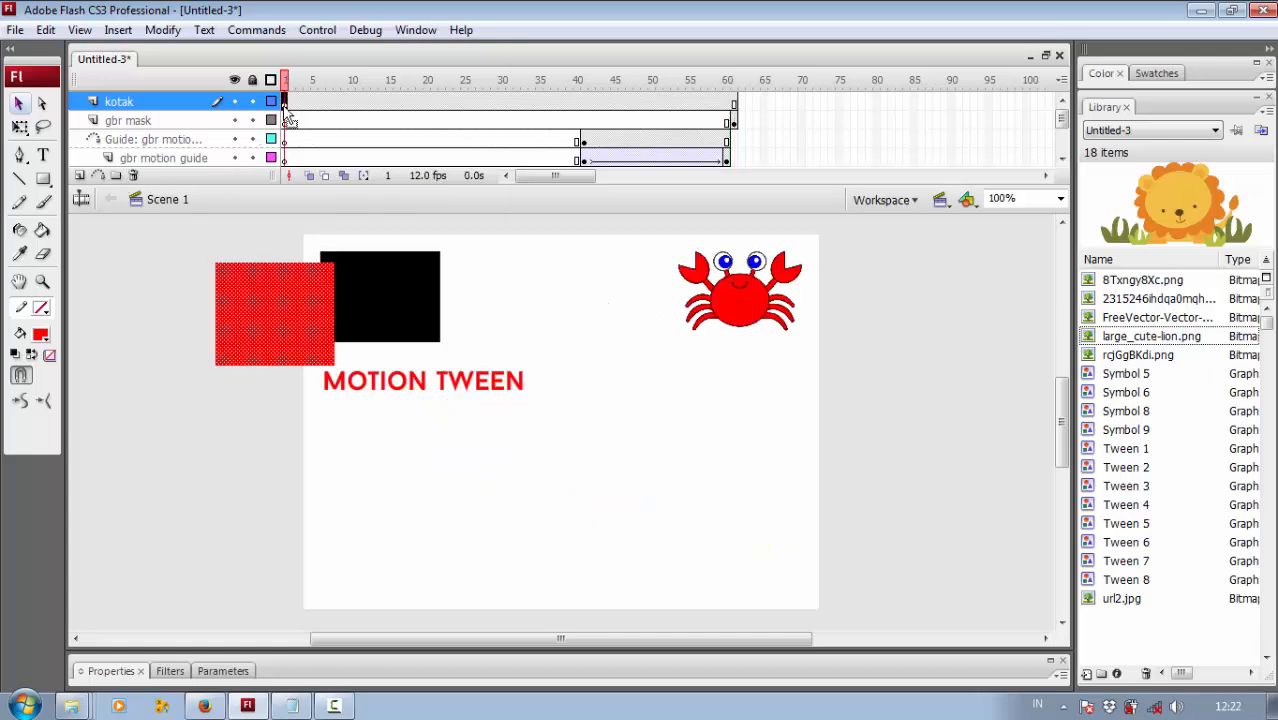
pyautogui.moveTo(287, 113); pyautogui.dragTo(738, 116)
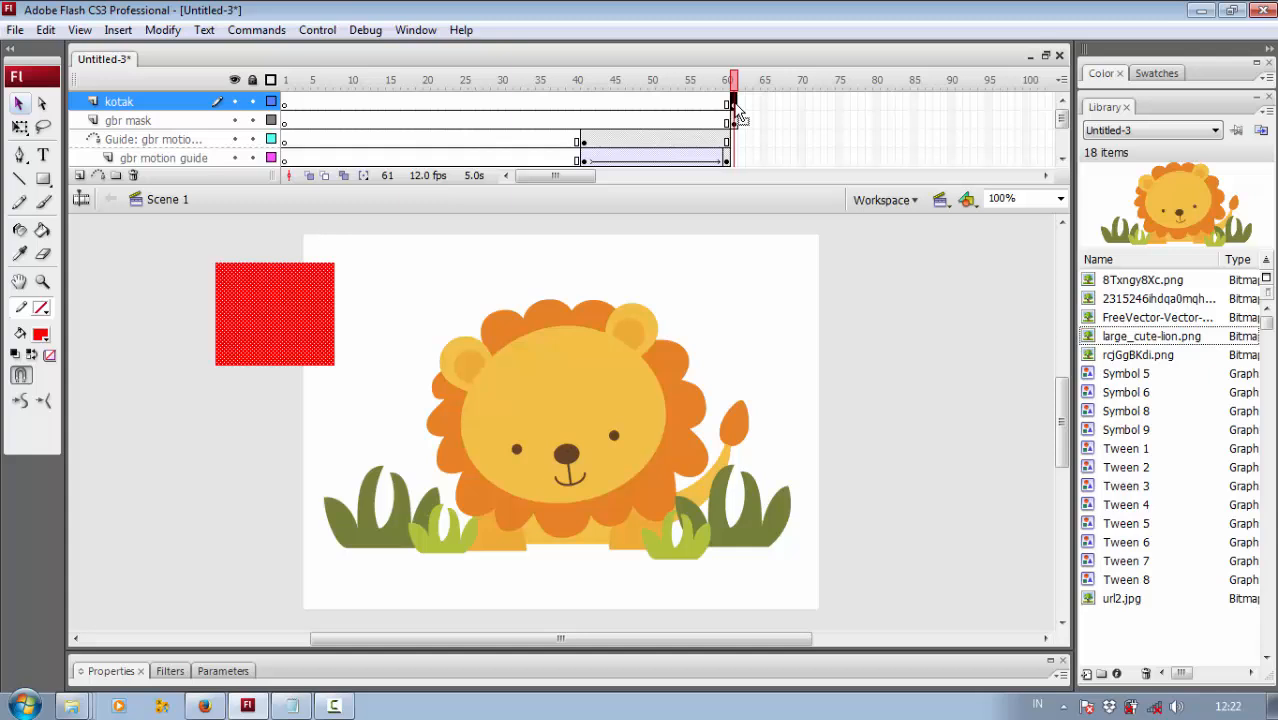
# Step: Extend the lion on the "gbr mask" layer to frame 90
pyautogui.moveTo(562, 178); pyautogui.dragTo(596, 181)
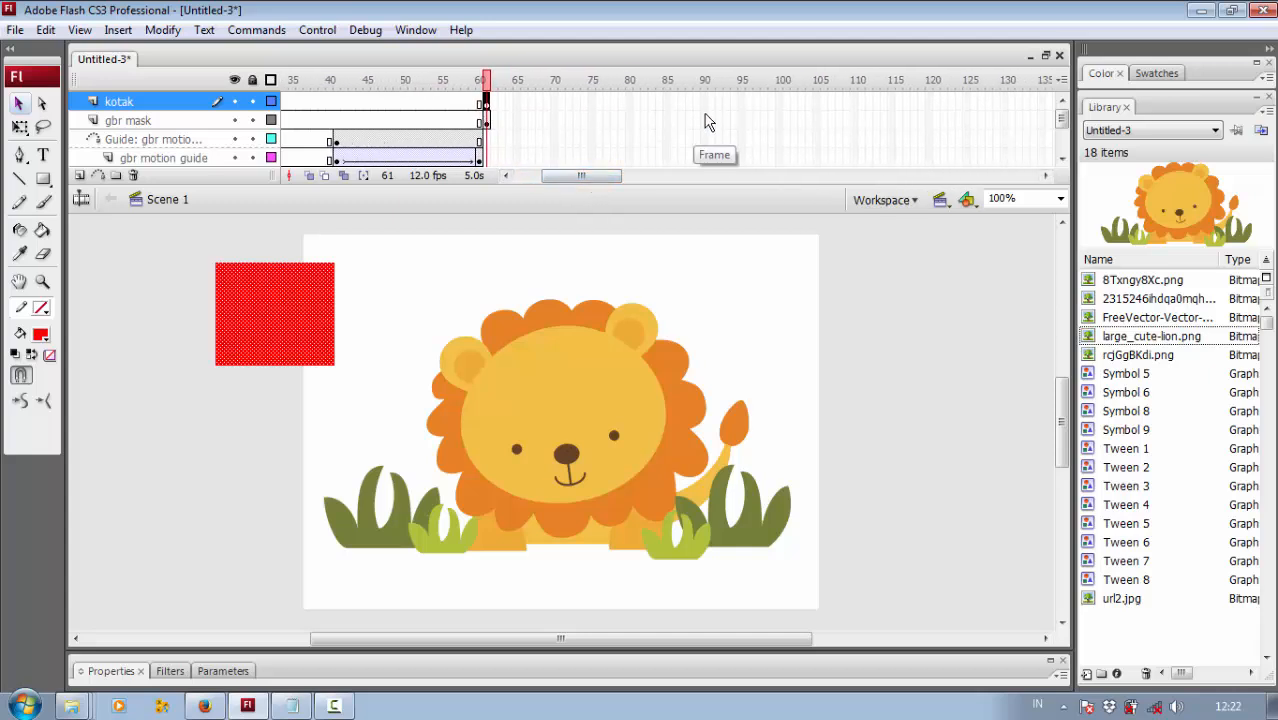
pyautogui.click(705, 121)
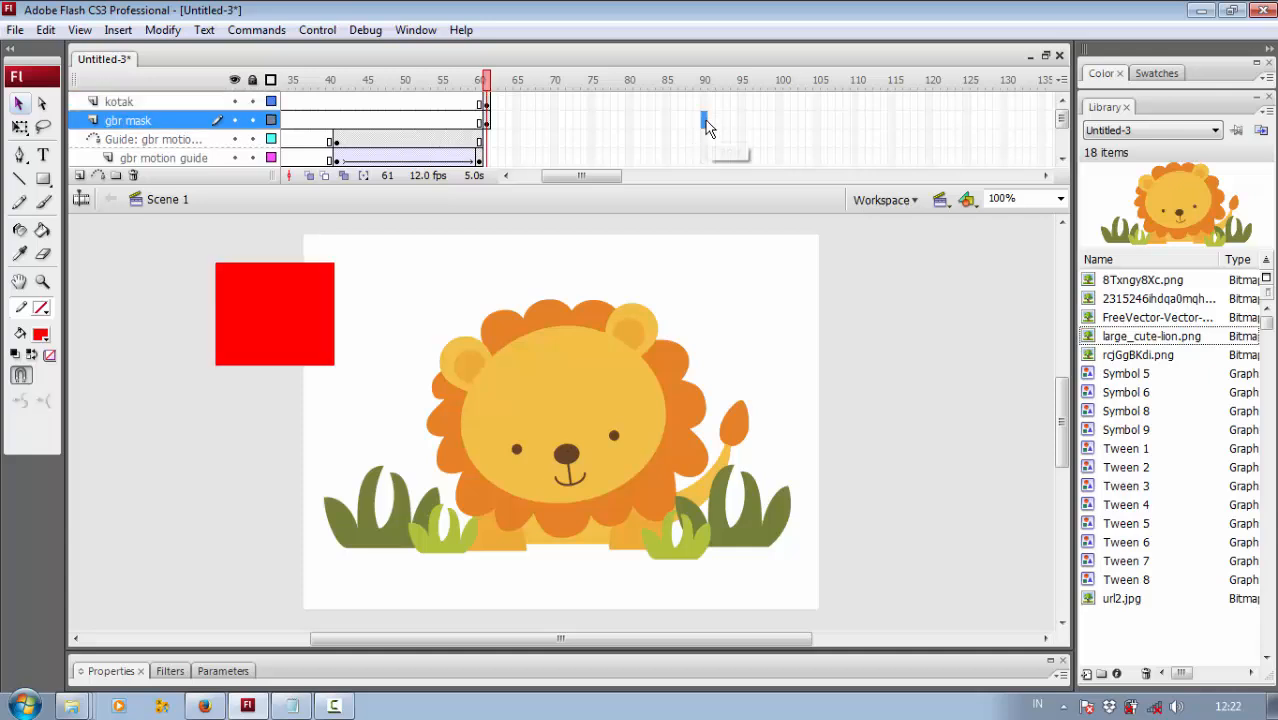
pyautogui.rightClick(706, 126)
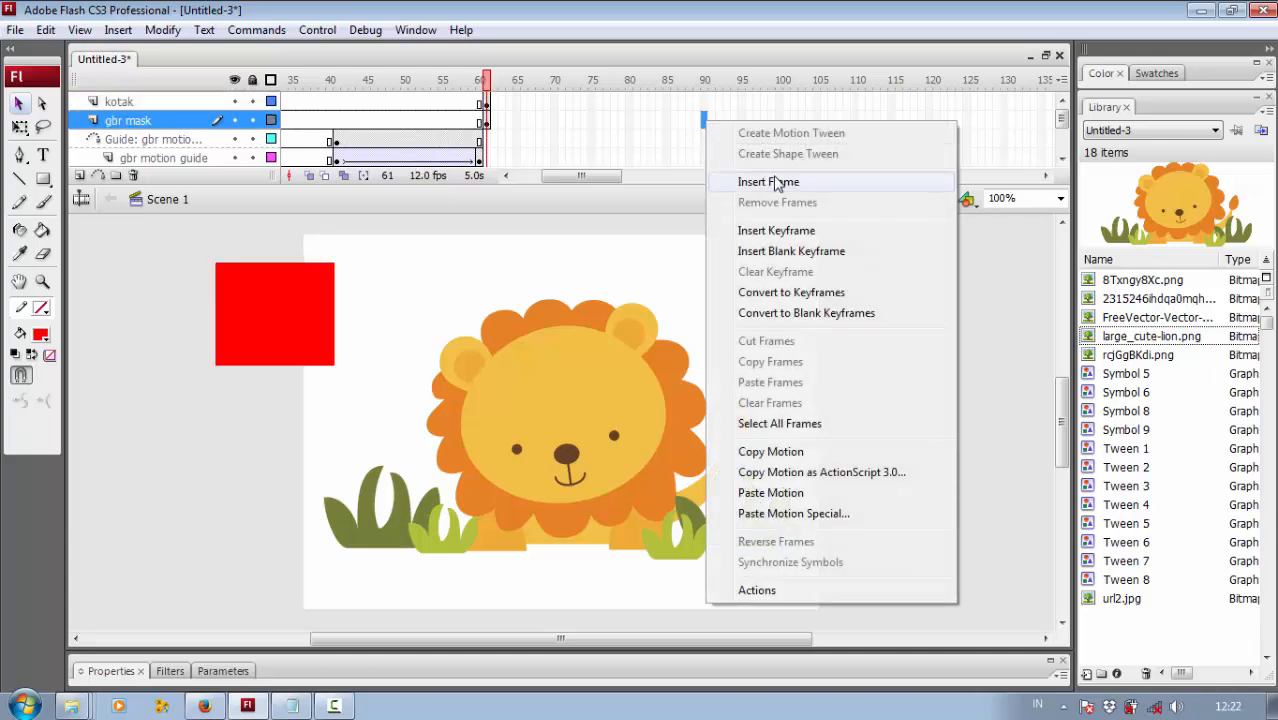
pyautogui.click(771, 183)
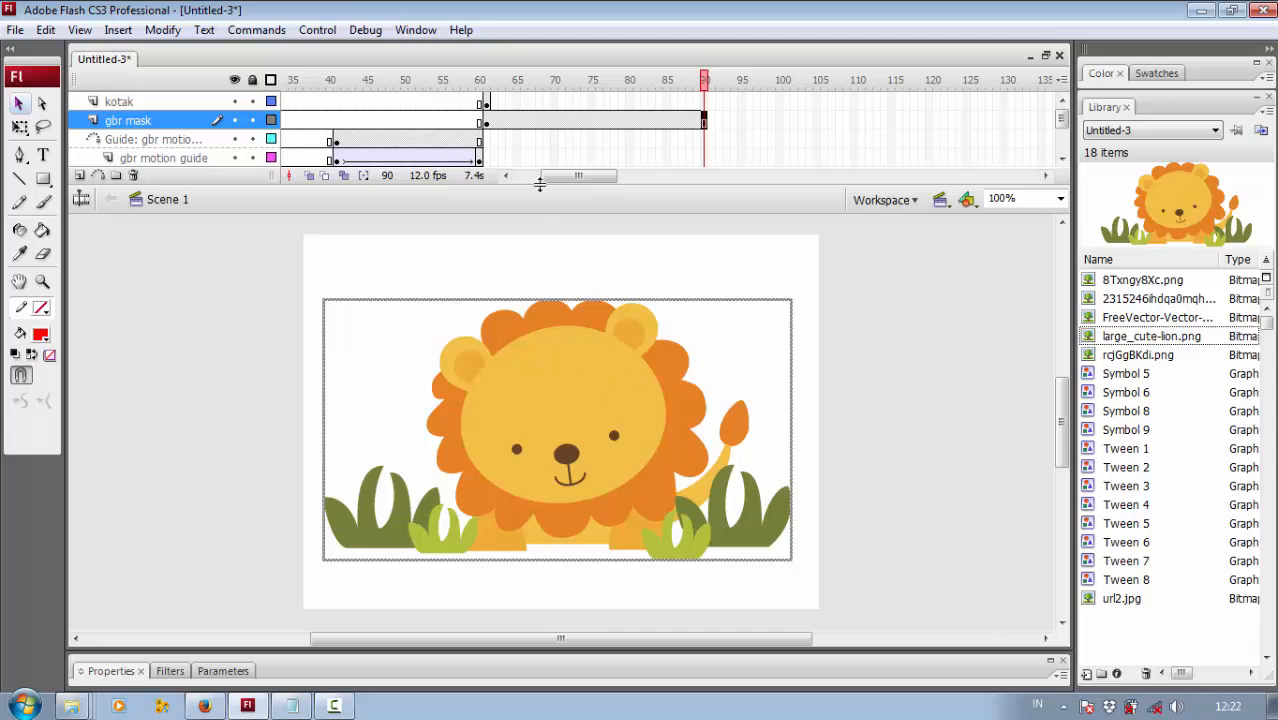
# Step: Insert a keyframe at frame 70 of "kotak" and move the red rectangle onto the lion's forehead
pyautogui.click(555, 121)
pyautogui.rightClick(555, 103)
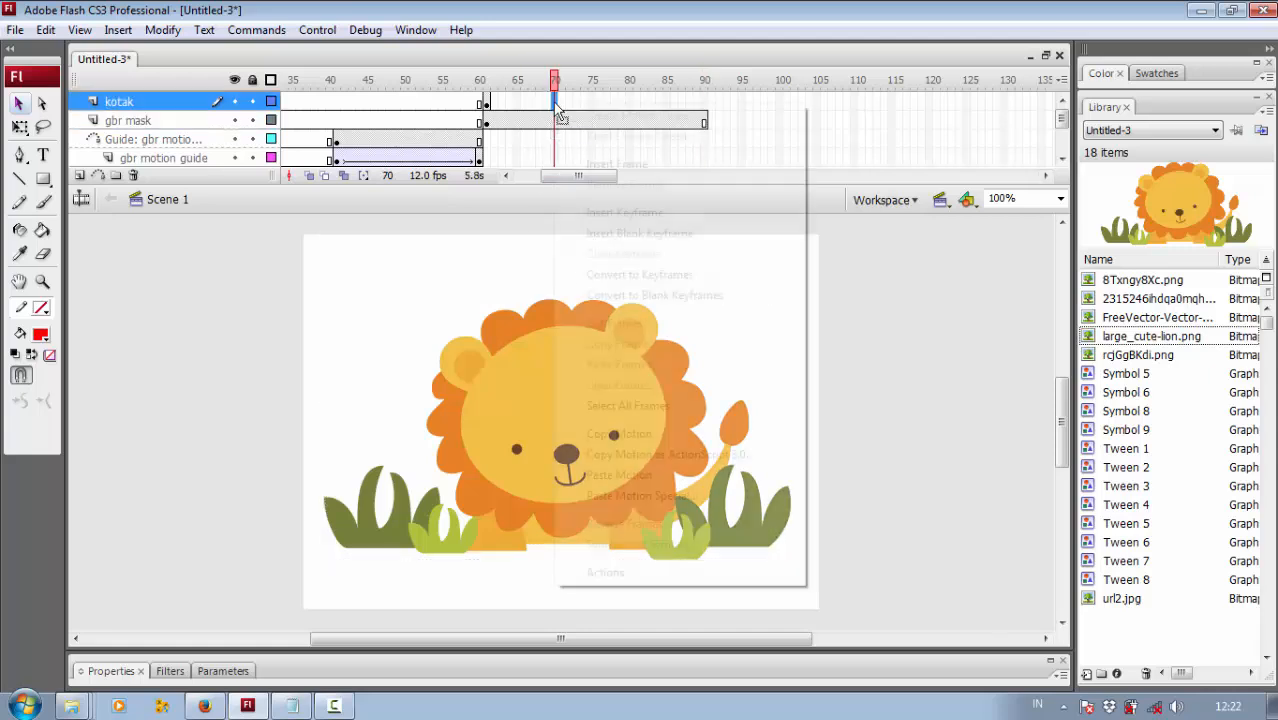
pyautogui.click(627, 213)
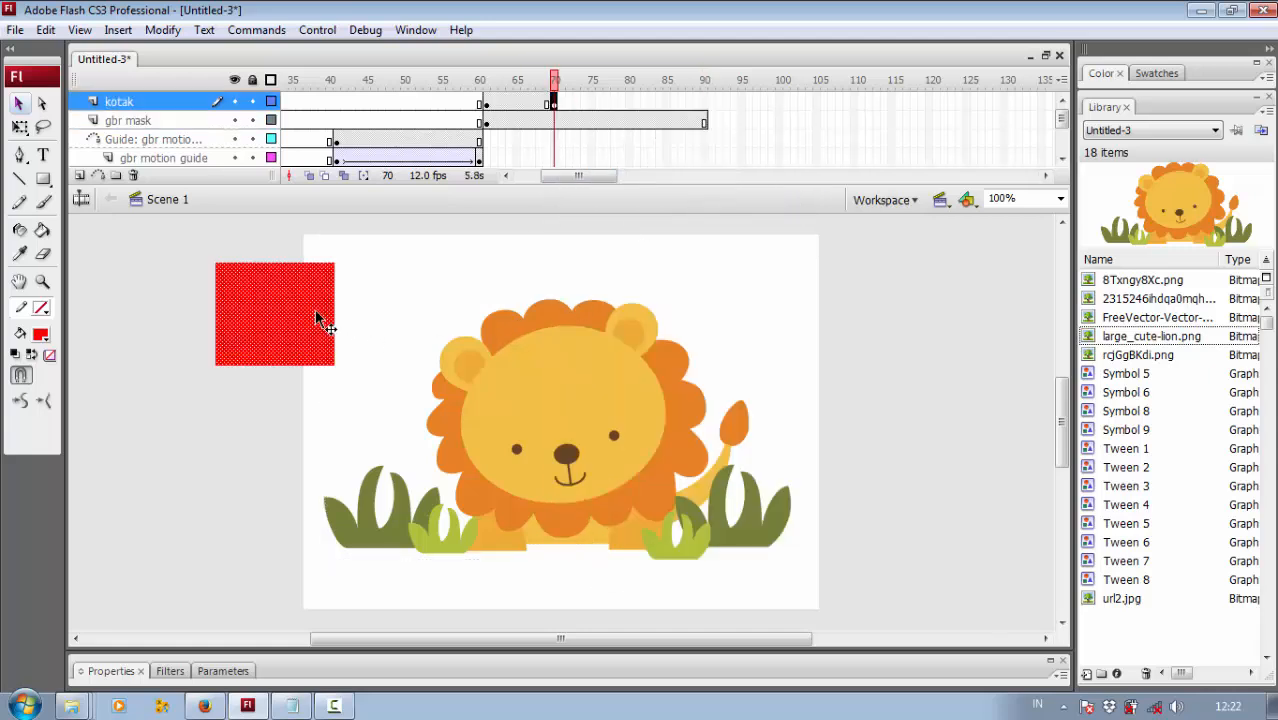
pyautogui.moveTo(283, 310); pyautogui.dragTo(561, 358)
# Step: Insert a keyframe at frame 80 of "kotak" and move the red rectangle over the lion's lower-right side
pyautogui.rightClick(628, 105)
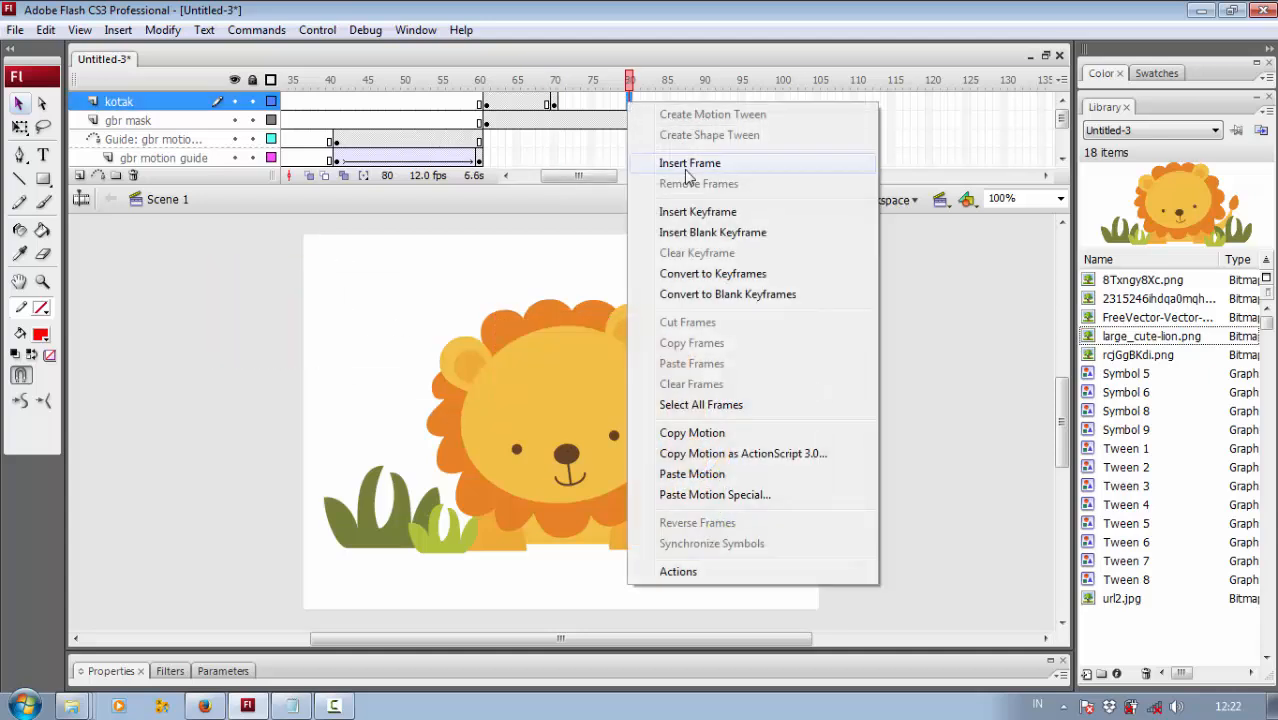
pyautogui.click(632, 212)
pyautogui.moveTo(619, 390); pyautogui.dragTo(742, 520)
# Step: Insert a keyframe at frame 90 of "kotak", move the red rectangle over the lion's mouth, and check its position in each keyframe
pyautogui.rightClick(704, 103)
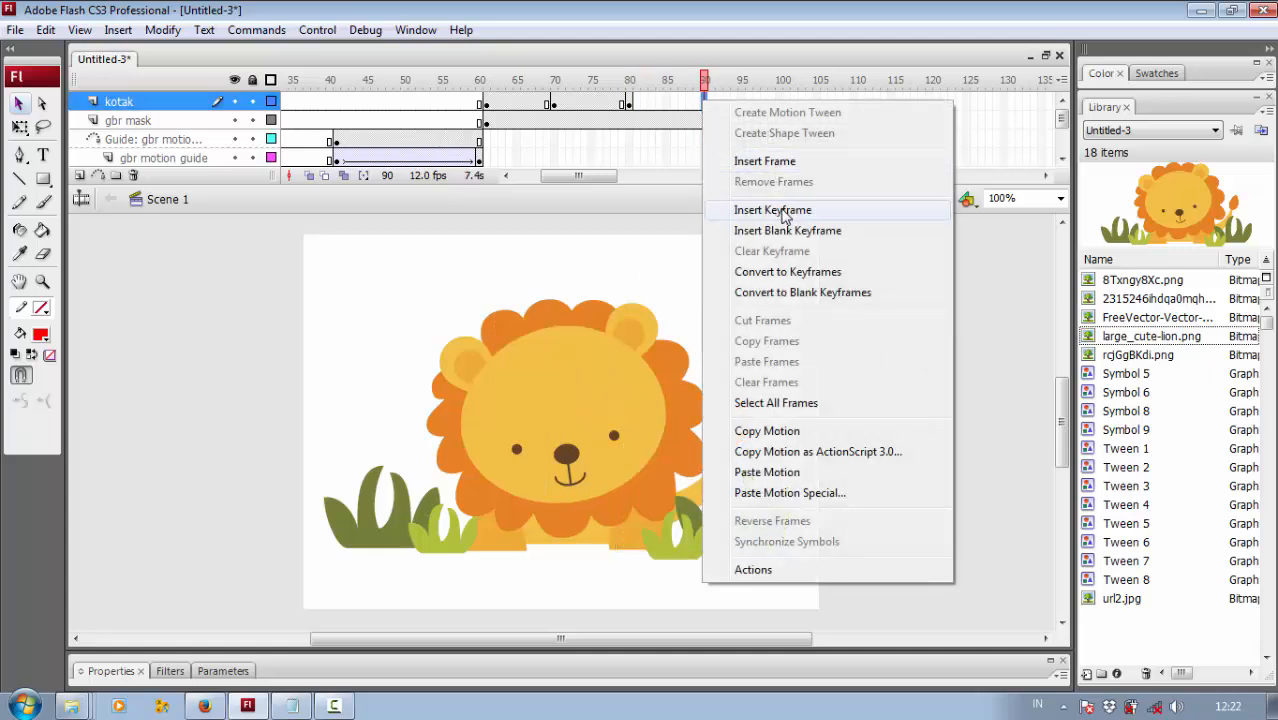
pyautogui.click(783, 213)
pyautogui.moveTo(705, 517); pyautogui.dragTo(588, 483)
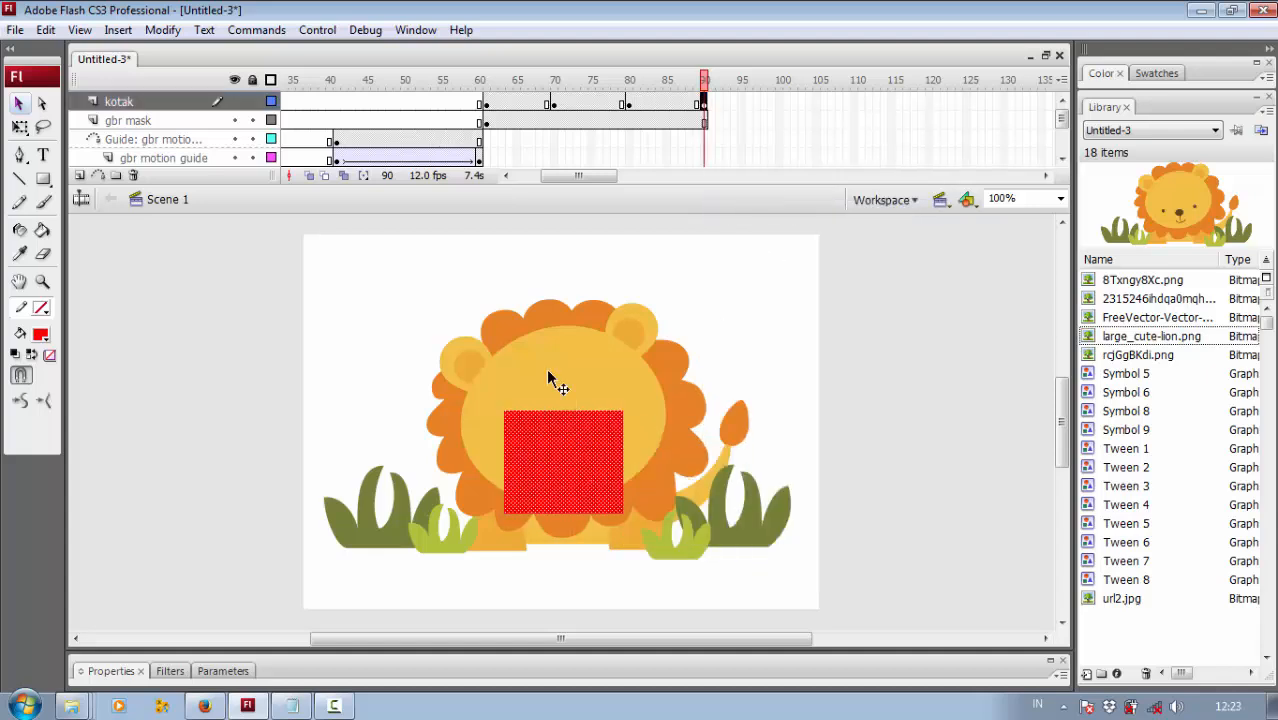
pyautogui.click(486, 105)
pyautogui.click(553, 105)
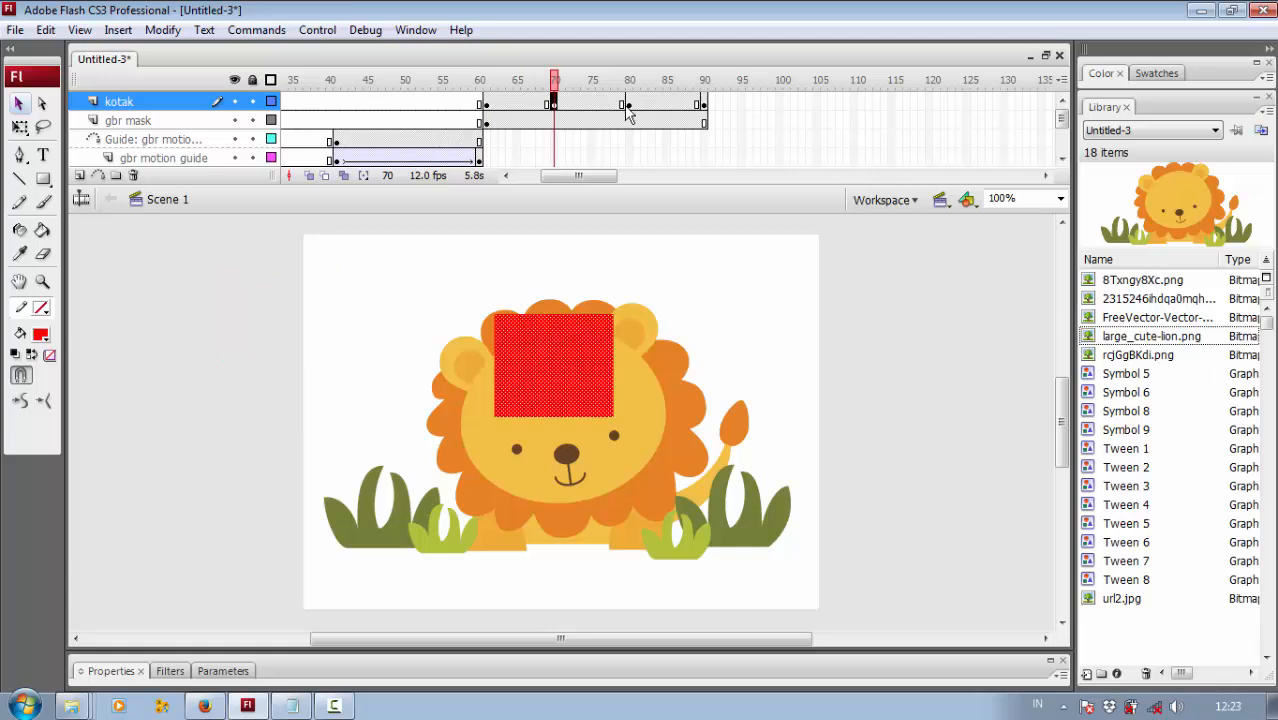
pyautogui.click(630, 105)
pyautogui.click(704, 105)
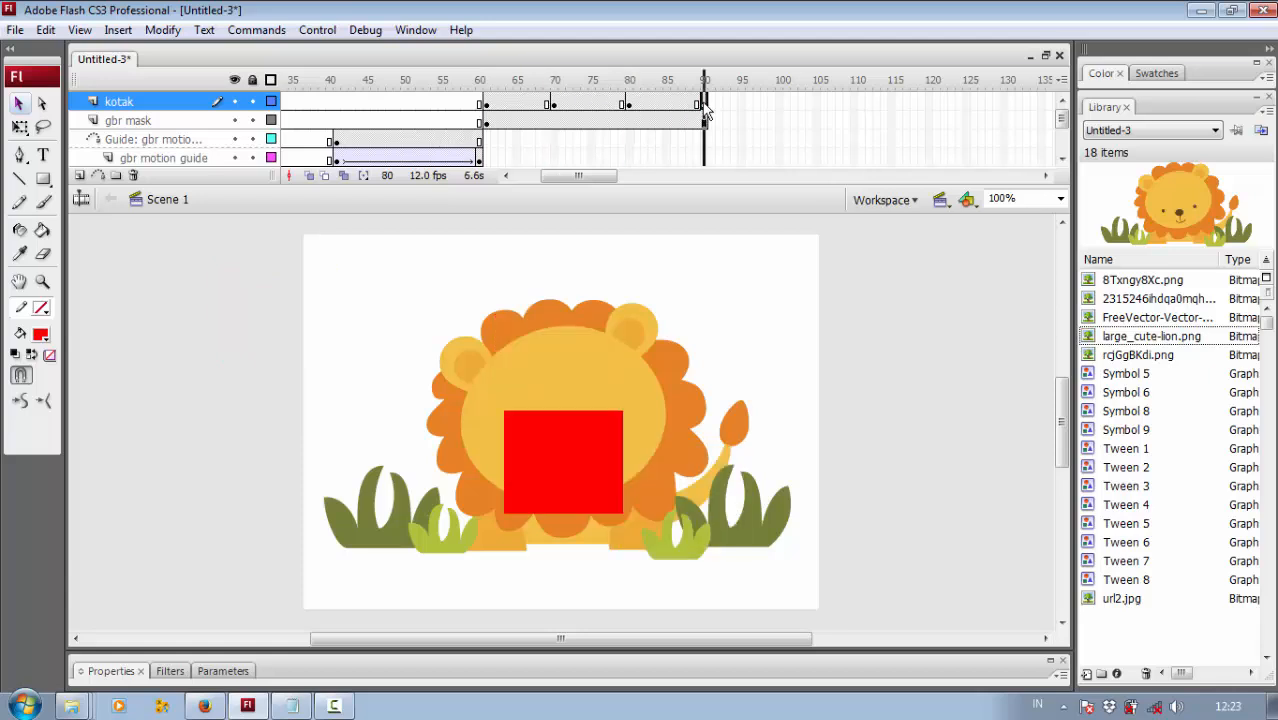
# Step: Create motion tweens on "kotak" between the keyframes at frames 61, 70, 80 and 90
pyautogui.click(486, 105)
pyautogui.rightClick(486, 105)
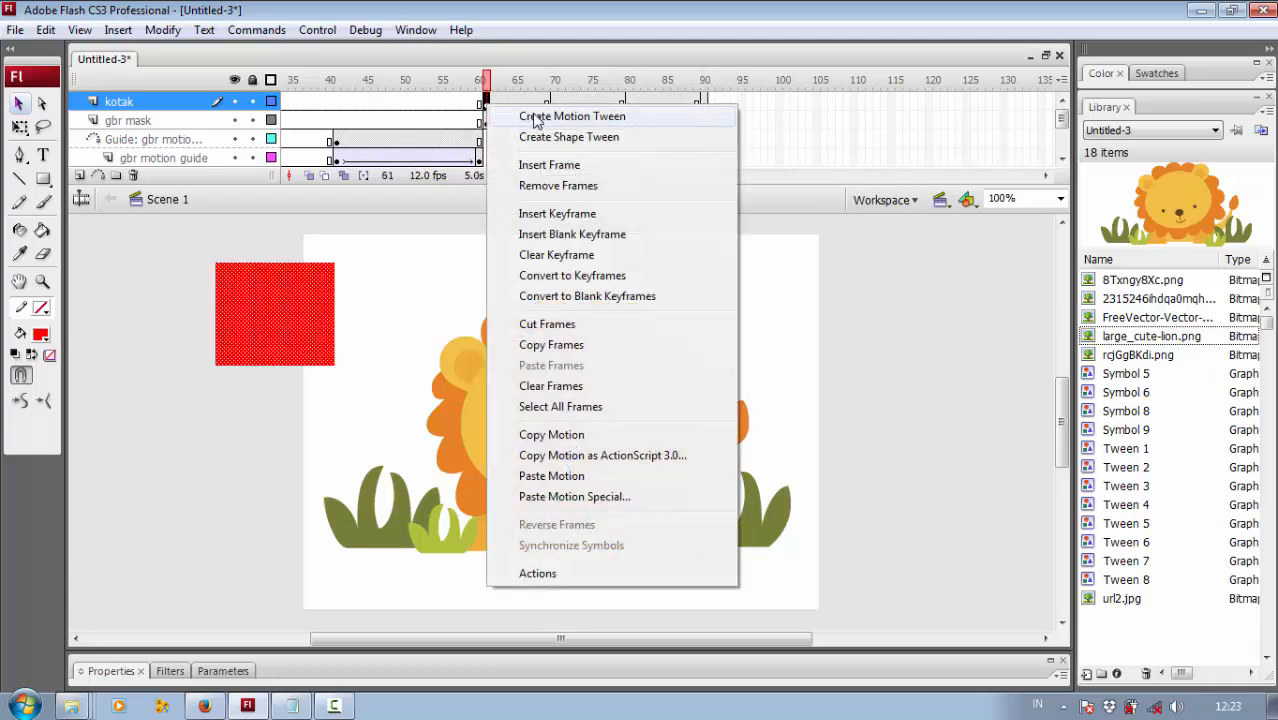
pyautogui.click(540, 113)
pyautogui.click(554, 105)
pyautogui.rightClick(552, 105)
pyautogui.click(580, 109)
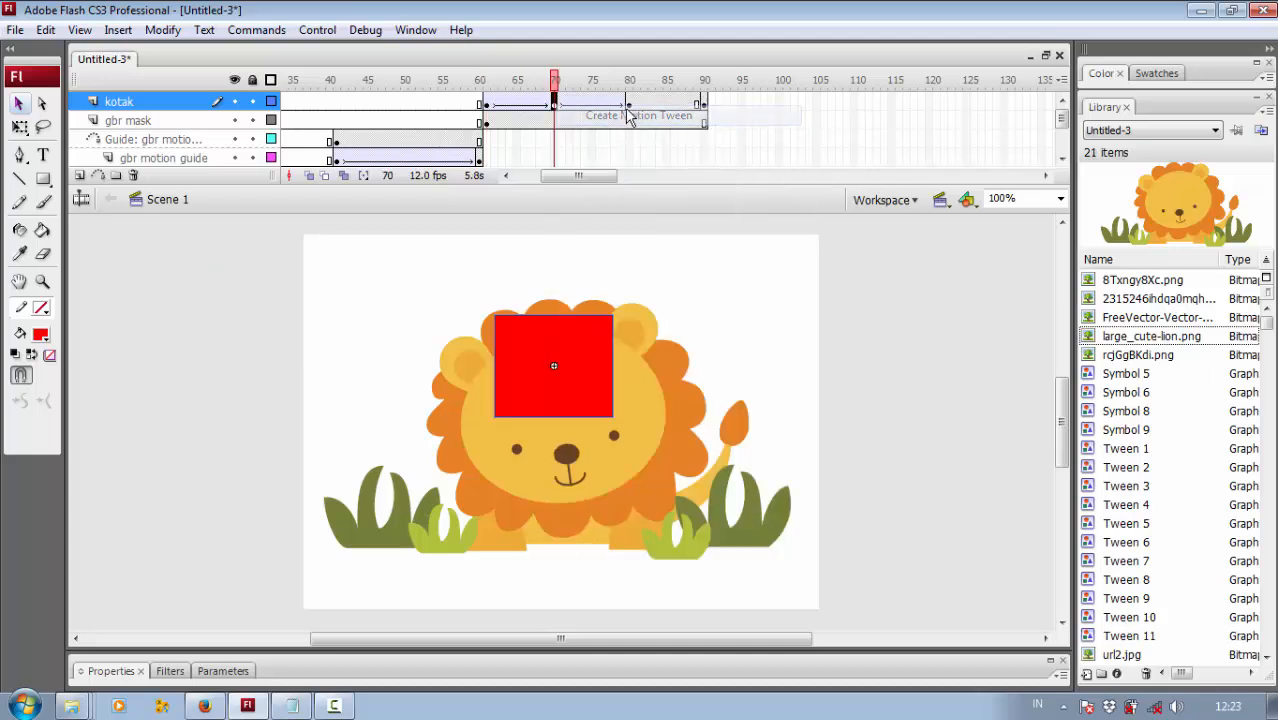
pyautogui.click(630, 105)
pyautogui.rightClick(630, 105)
pyautogui.click(660, 113)
# Step: Play the animation from frame 61 to preview the red rectangle's movement over the lion
pyautogui.click(488, 82)
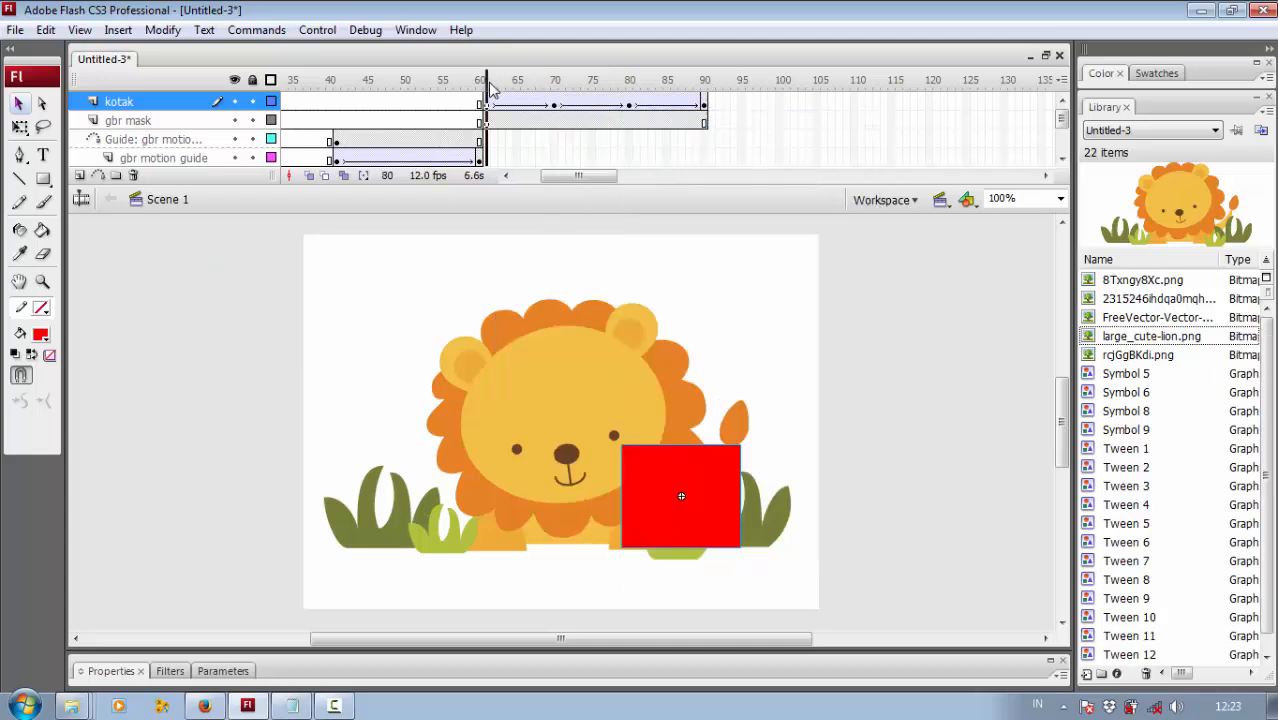
pyautogui.press('Return')
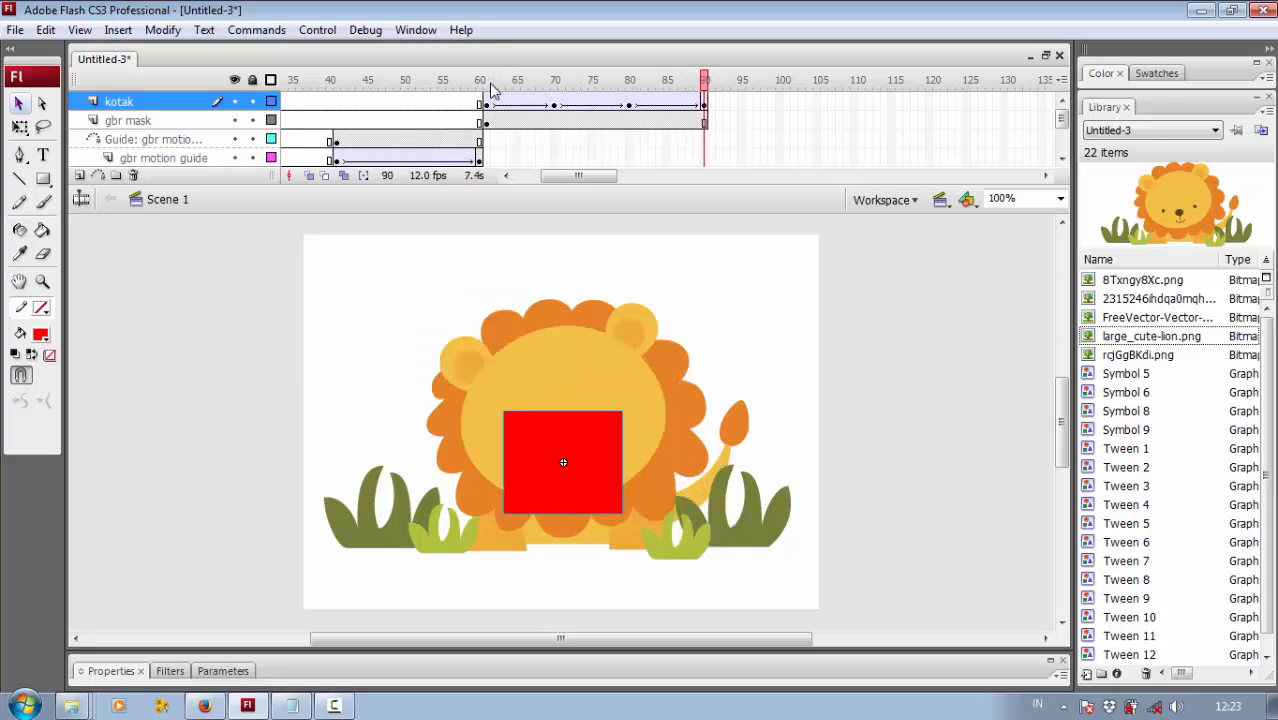
pyautogui.click(488, 82)
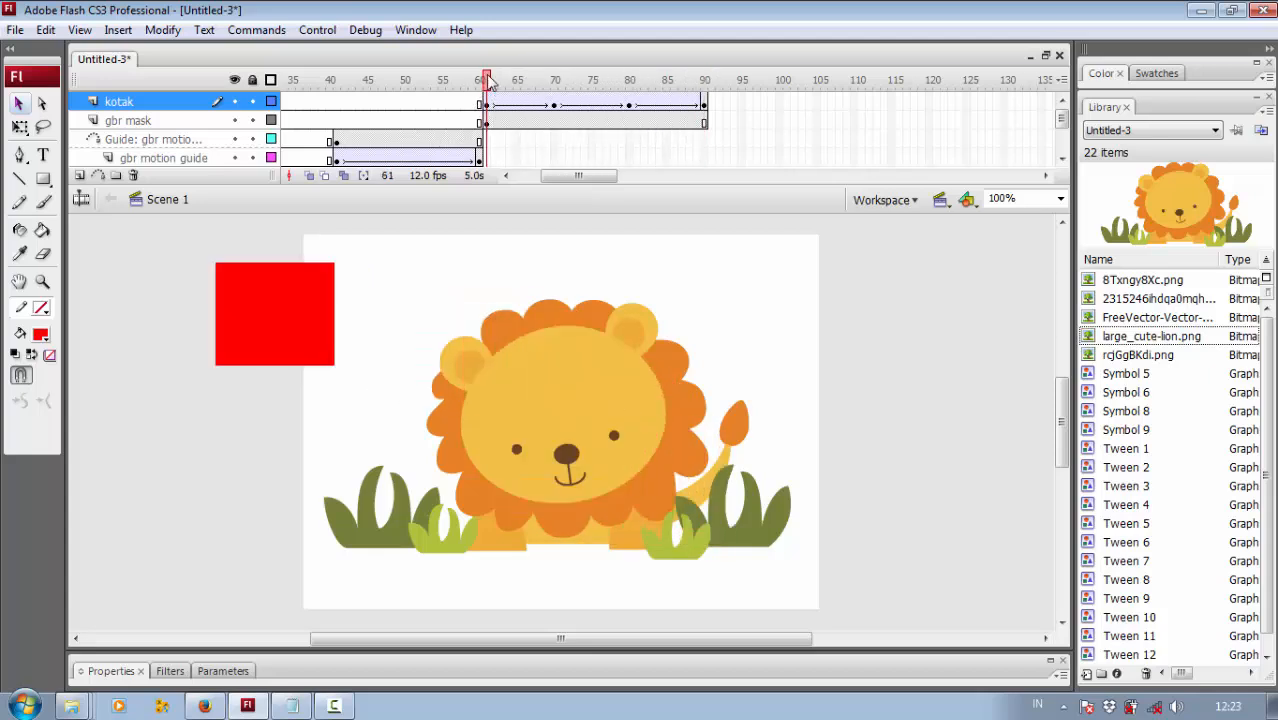
pyautogui.moveTo(488, 80)
pyautogui.mouseDown()
pyautogui.moveTo(706, 72)
pyautogui.moveTo(486, 80)
pyautogui.mouseUp()
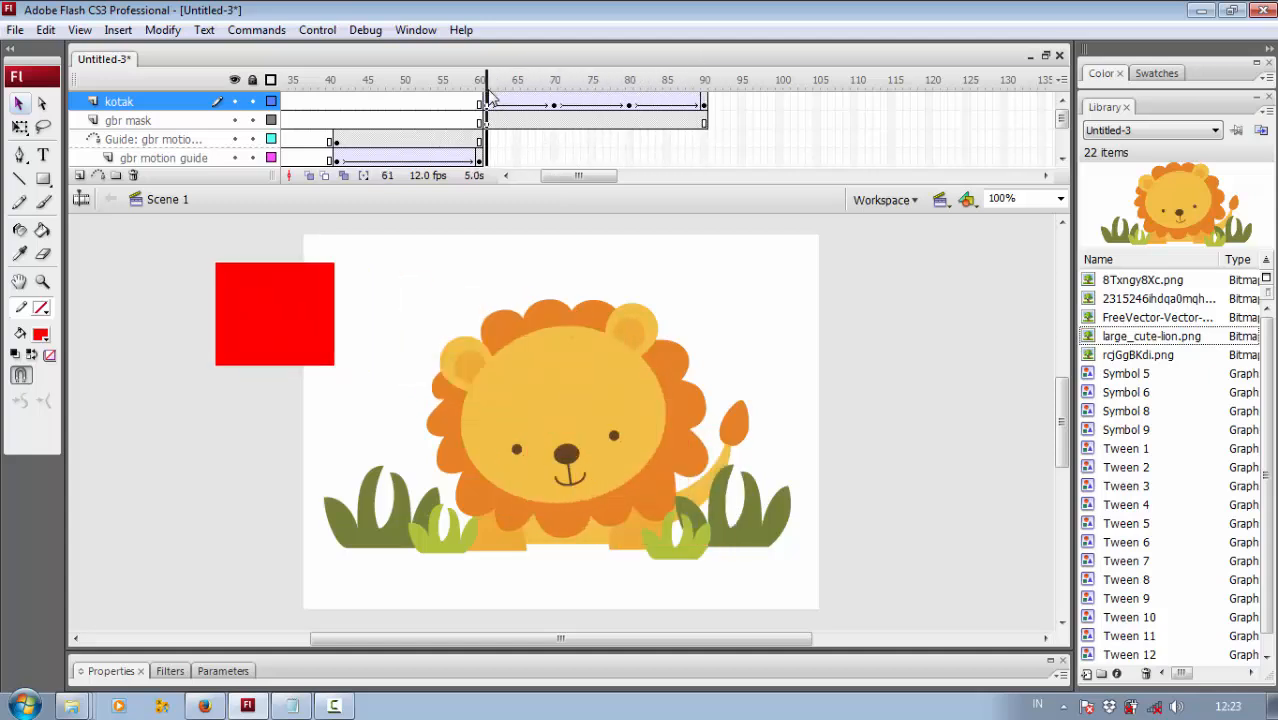
# Step: Turn the "kotak" layer into a mask for "gbr mask" and play the masked lion animation from frame 61
pyautogui.rightClick(120, 104)
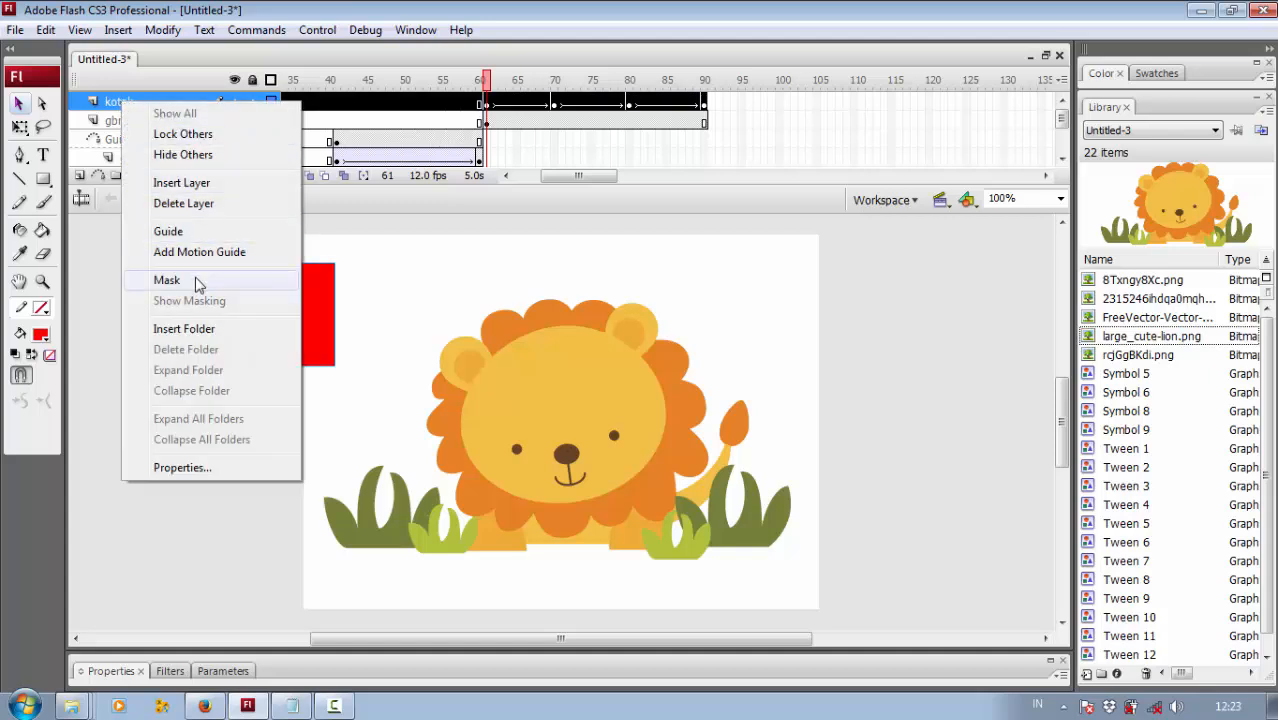
pyautogui.click(167, 280)
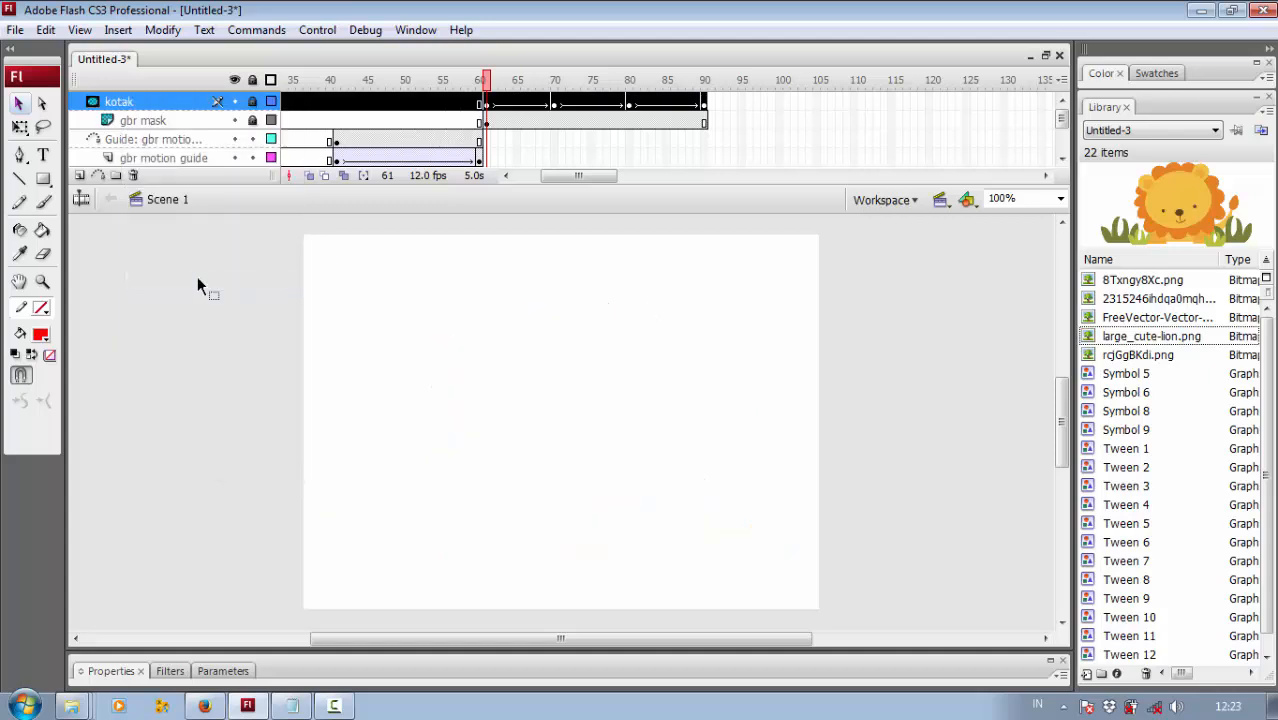
pyautogui.press('Return')
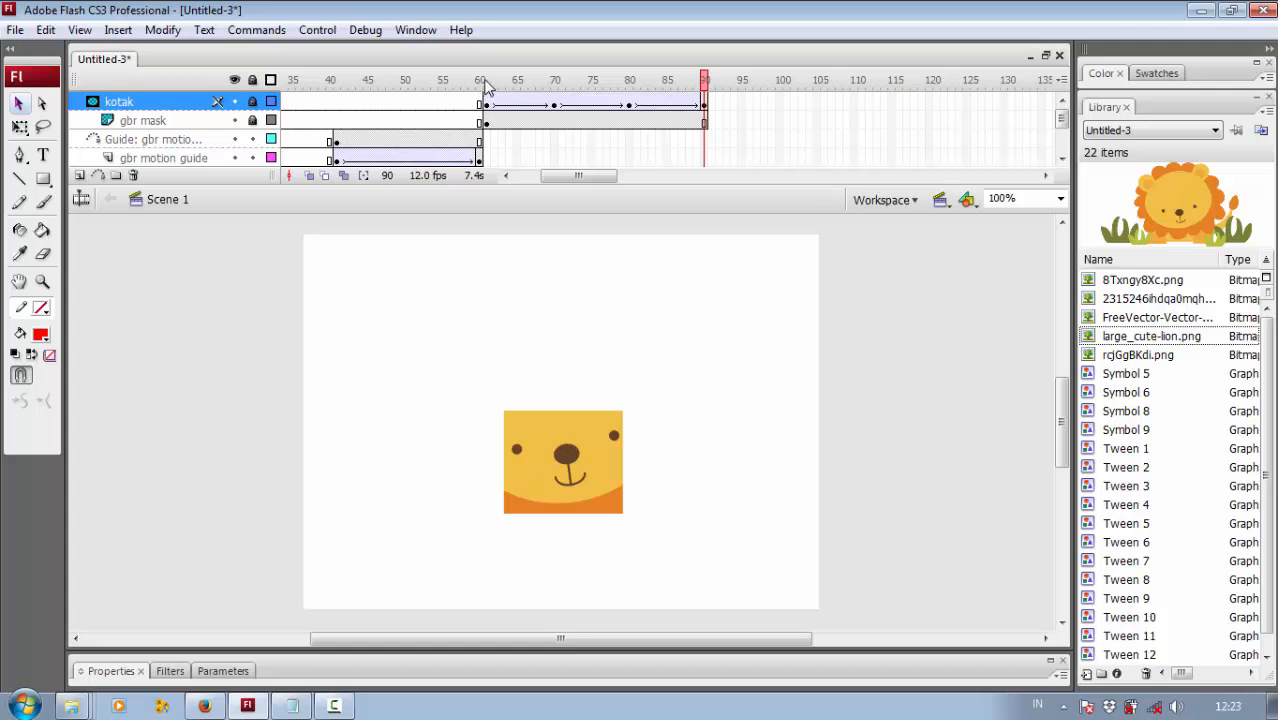
pyautogui.click(486, 80)
pyautogui.press('Return')
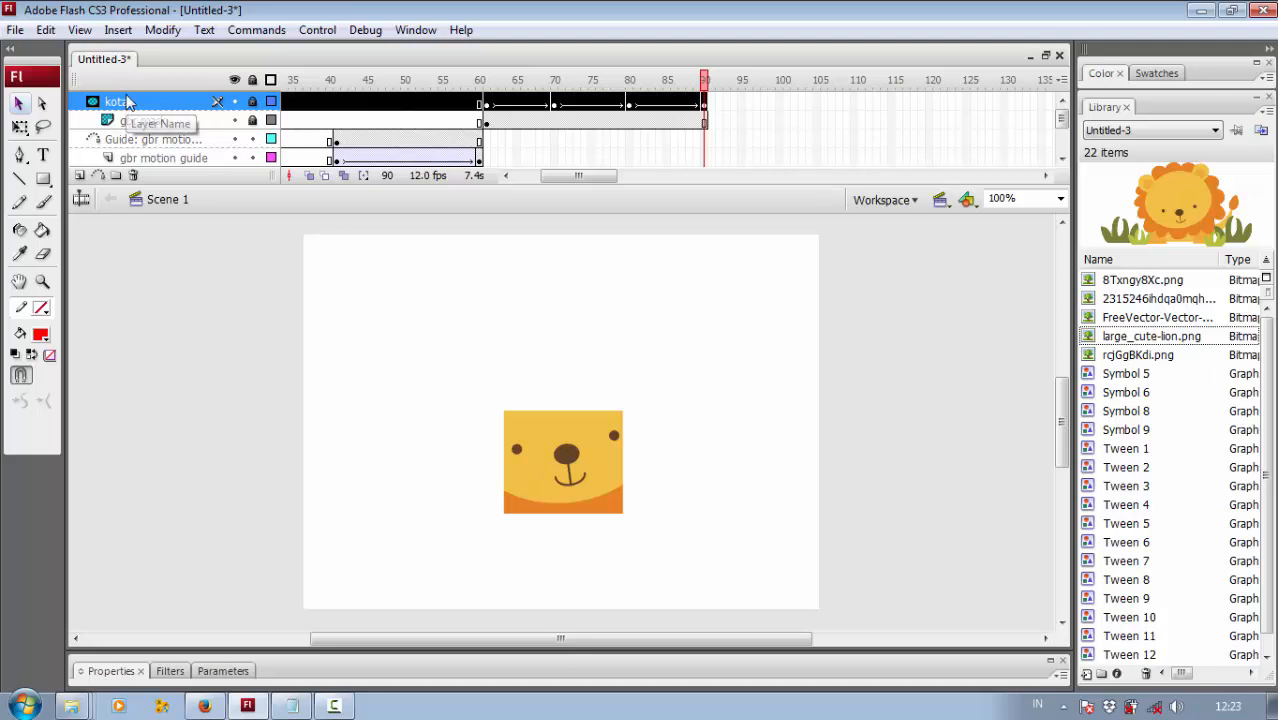
# Step: Add a layer named "movieclip" above "kotak" and insert a blank keyframe at its frame 91
pyautogui.click(130, 104)
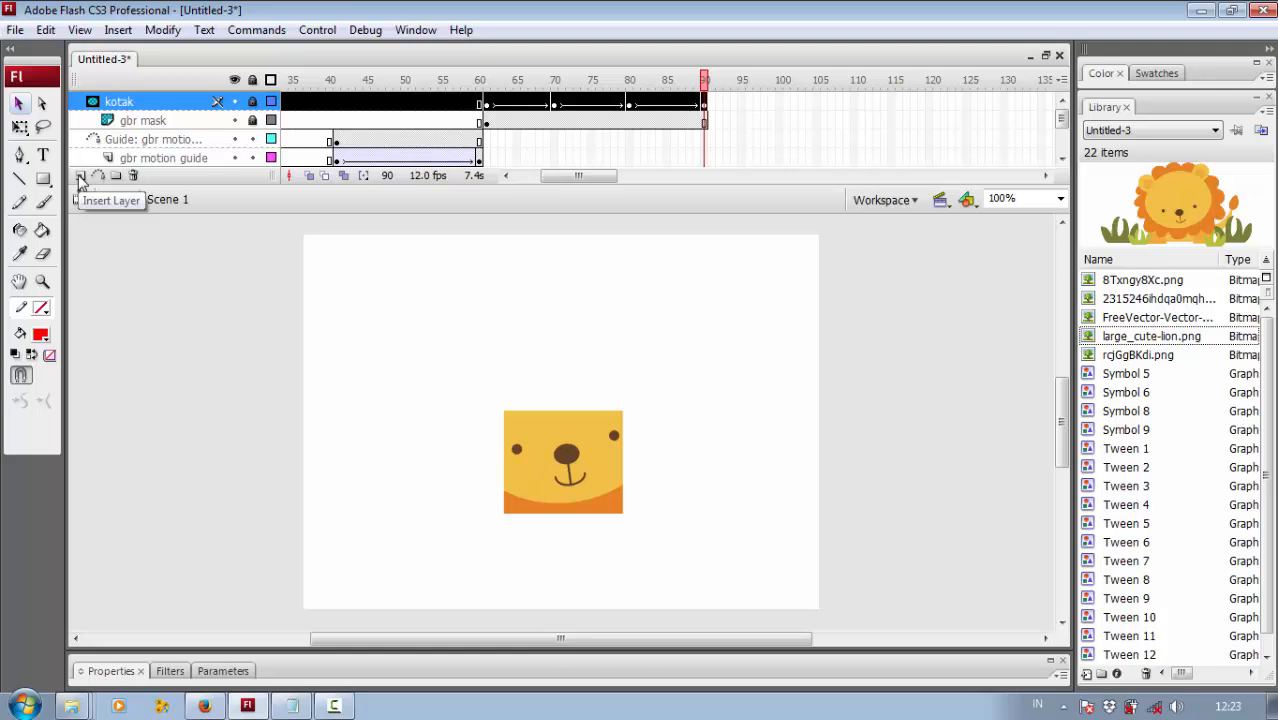
pyautogui.click(82, 177)
pyautogui.doubleClick(128, 101)
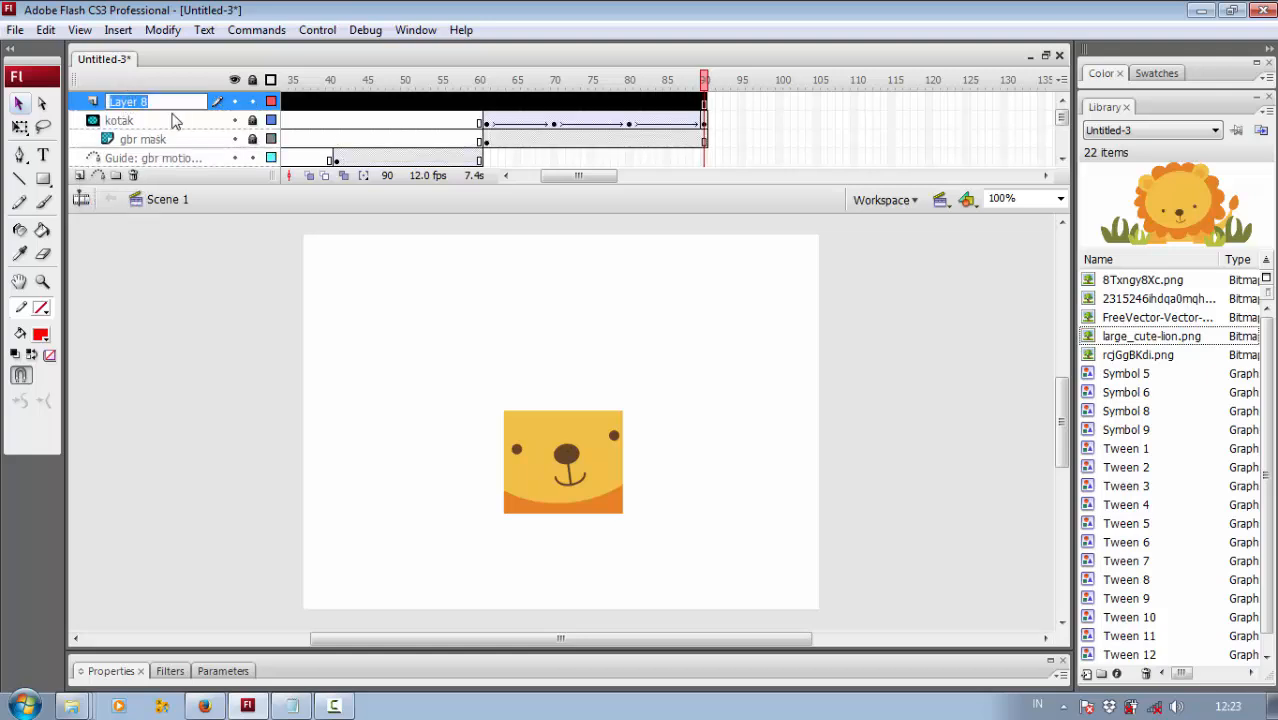
pyautogui.write('movieclip')
pyautogui.press('Return')
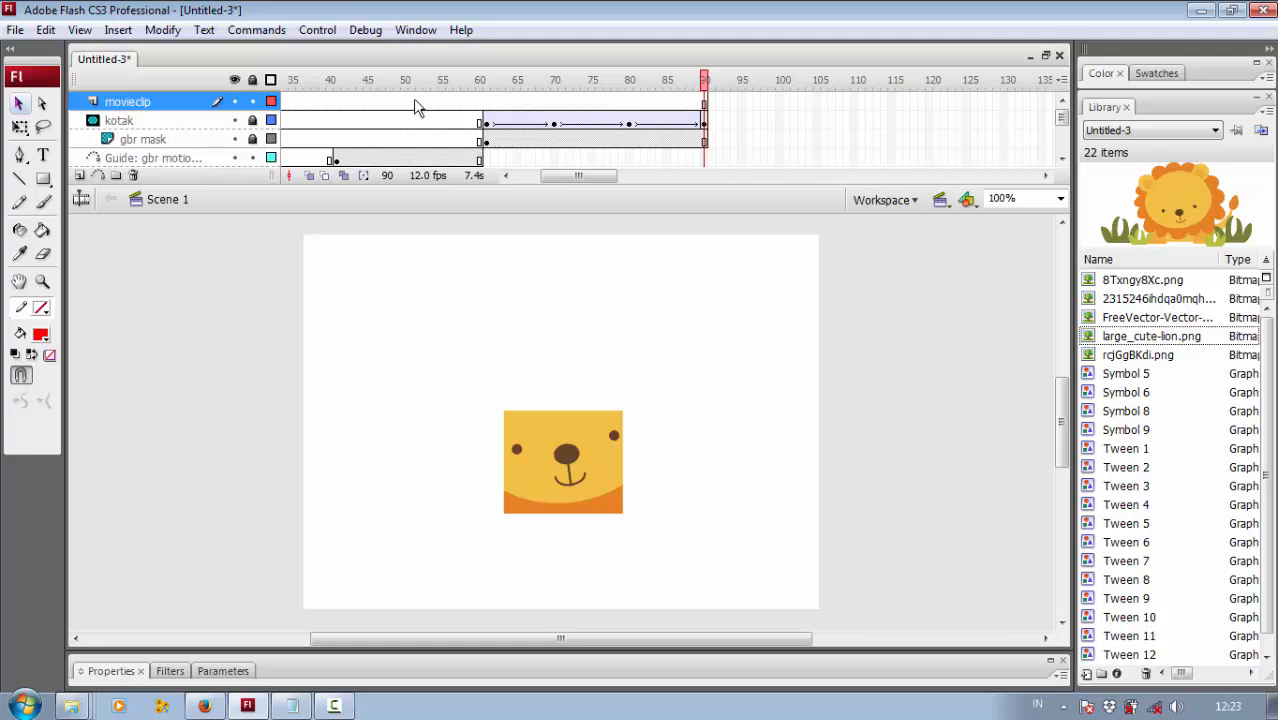
pyautogui.rightClick(708, 102)
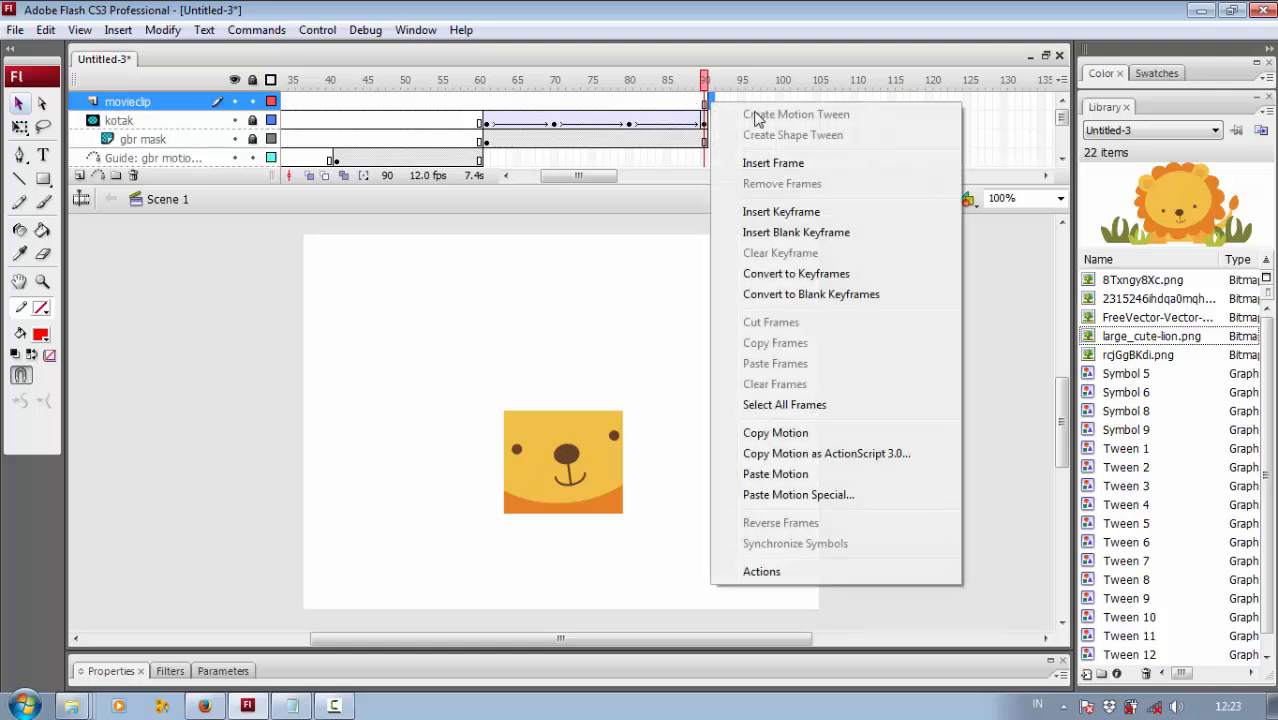
pyautogui.click(803, 232)
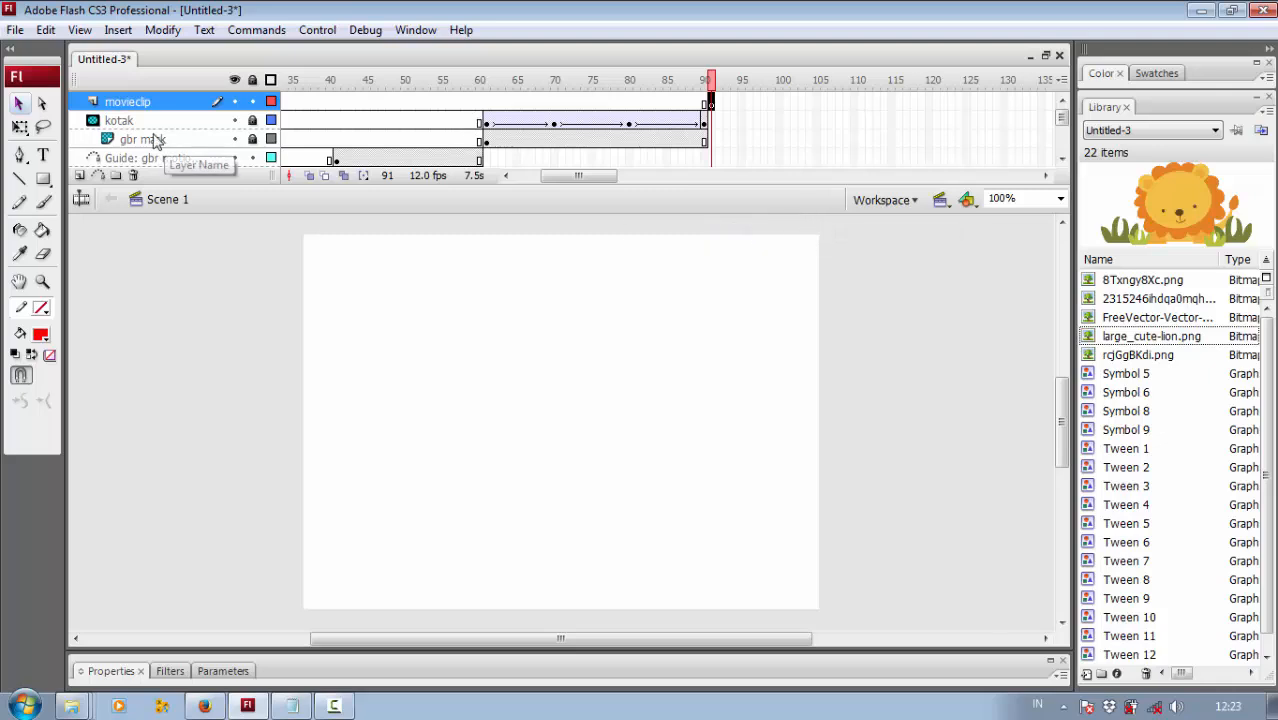
# Step: Draw a red circle without an outline with the Oval tool in the upper middle of the stage
pyautogui.click(43, 178)
pyautogui.click(110, 233)
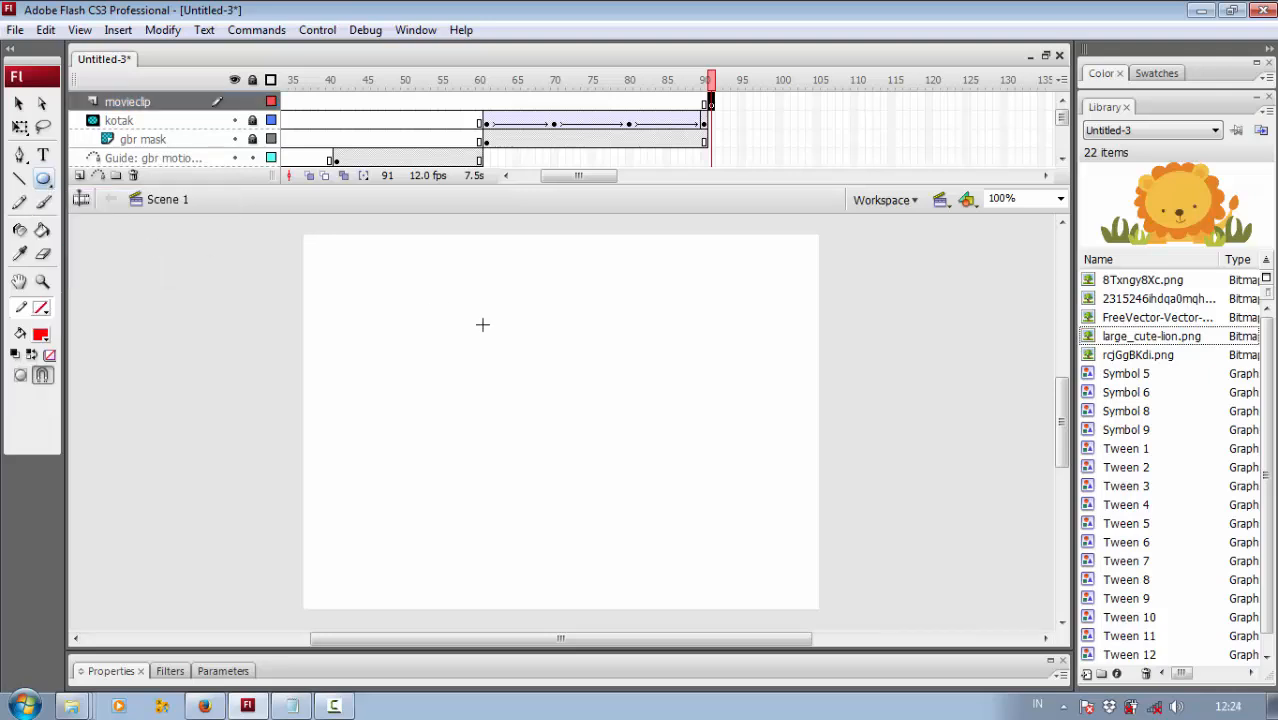
pyautogui.moveTo(463, 311); pyautogui.dragTo(564, 412)
# Step: Draw a narrow vertical red rectangle taller than the circle and centre it on the circle to form two teeth
pyautogui.click(45, 180)
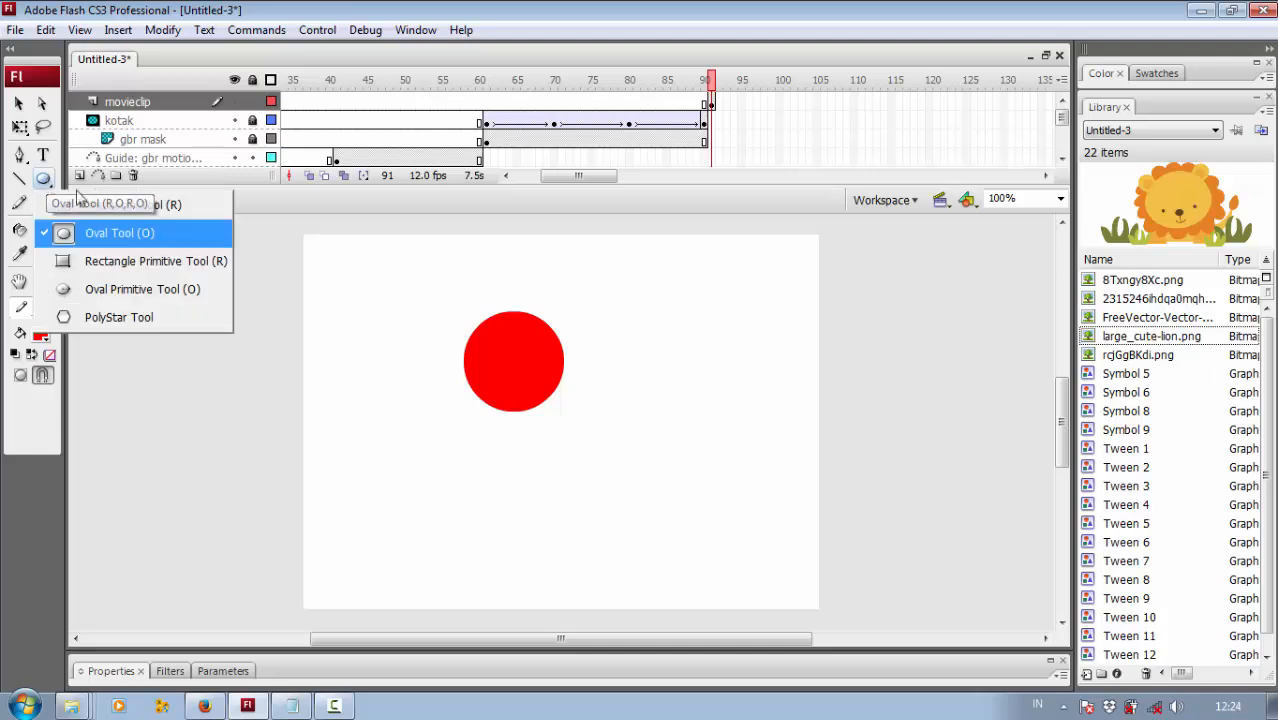
pyautogui.click(110, 203)
pyautogui.moveTo(619, 292); pyautogui.dragTo(661, 434)
pyautogui.press('v')
pyautogui.moveTo(639, 356); pyautogui.dragTo(514, 352)
pyautogui.click(566, 404)
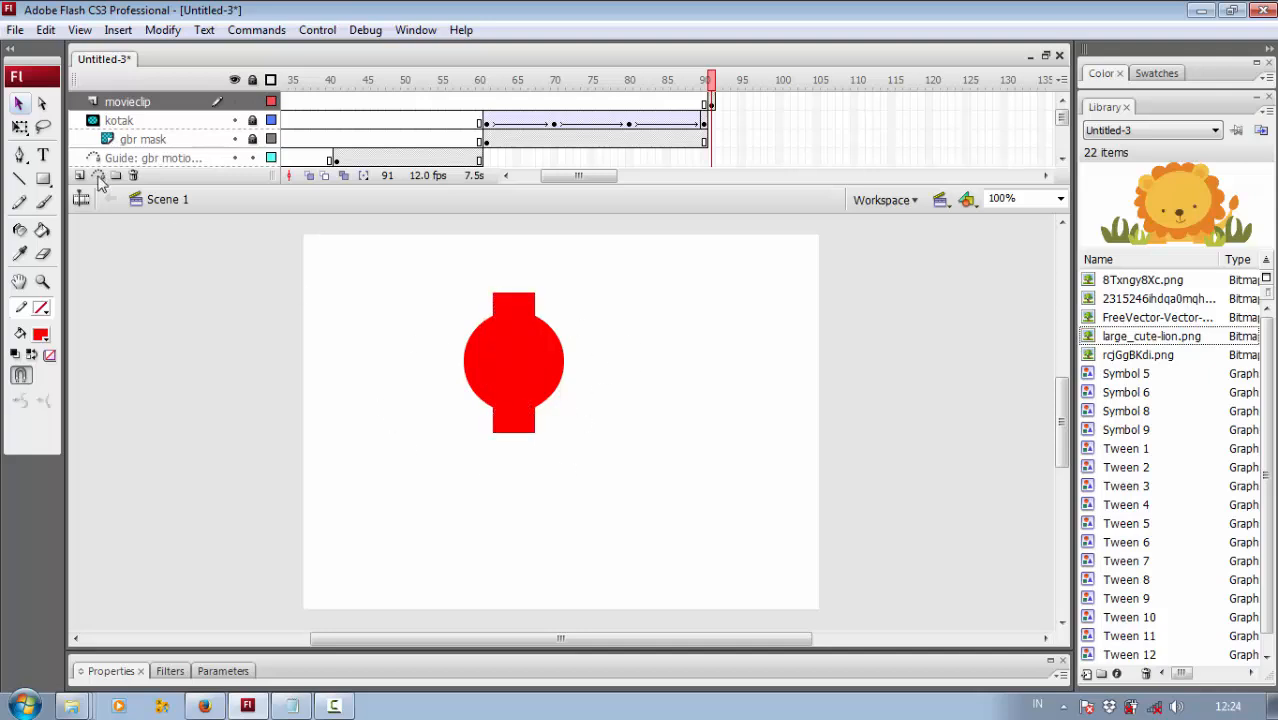
# Step: Draw a second narrow red rectangle, rotate it to horizontal with Free Transform, and centre it across the circle
pyautogui.moveTo(42, 178); pyautogui.dragTo(80, 203)
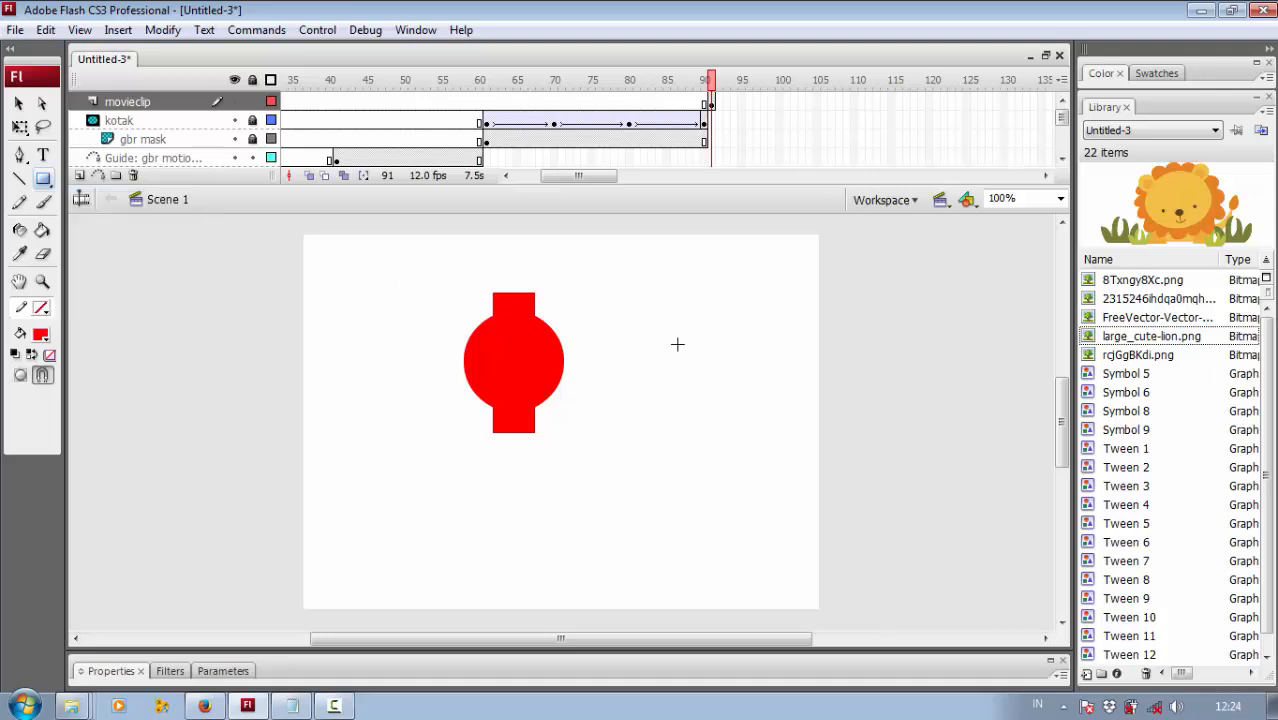
pyautogui.moveTo(632, 304); pyautogui.dragTo(670, 426)
pyautogui.press('v')
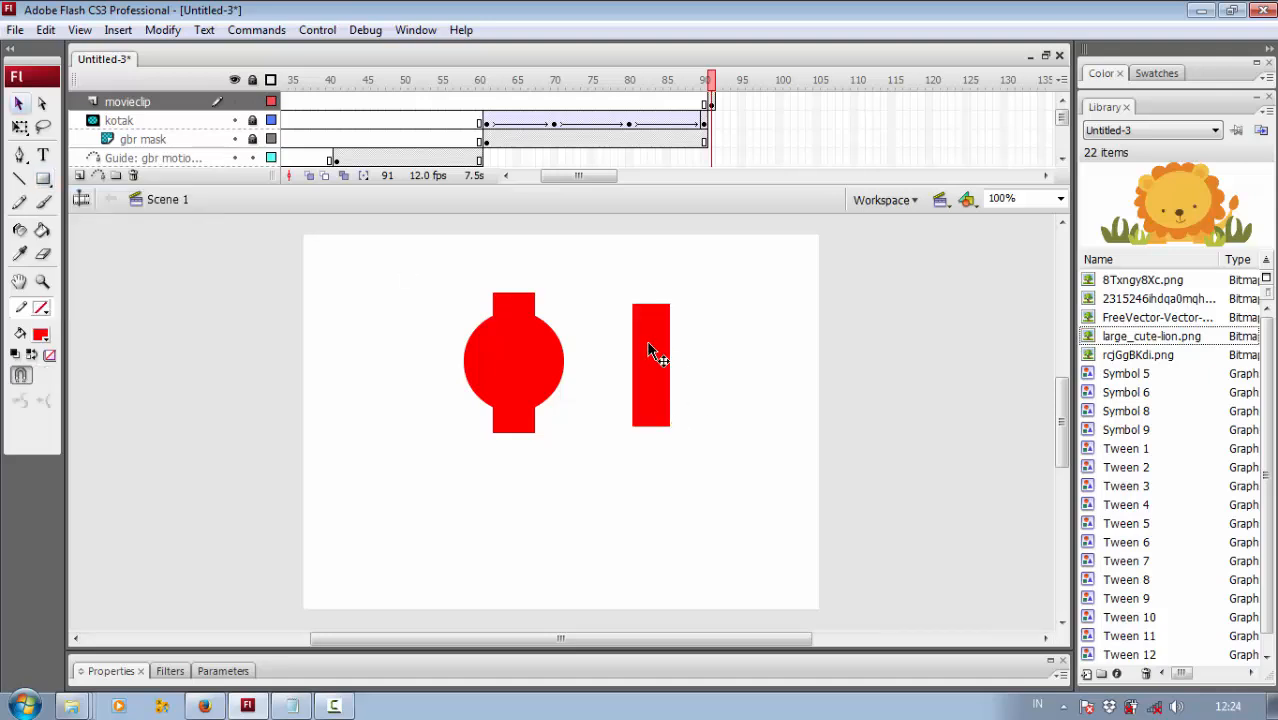
pyautogui.click(648, 348)
pyautogui.rightClick(648, 348)
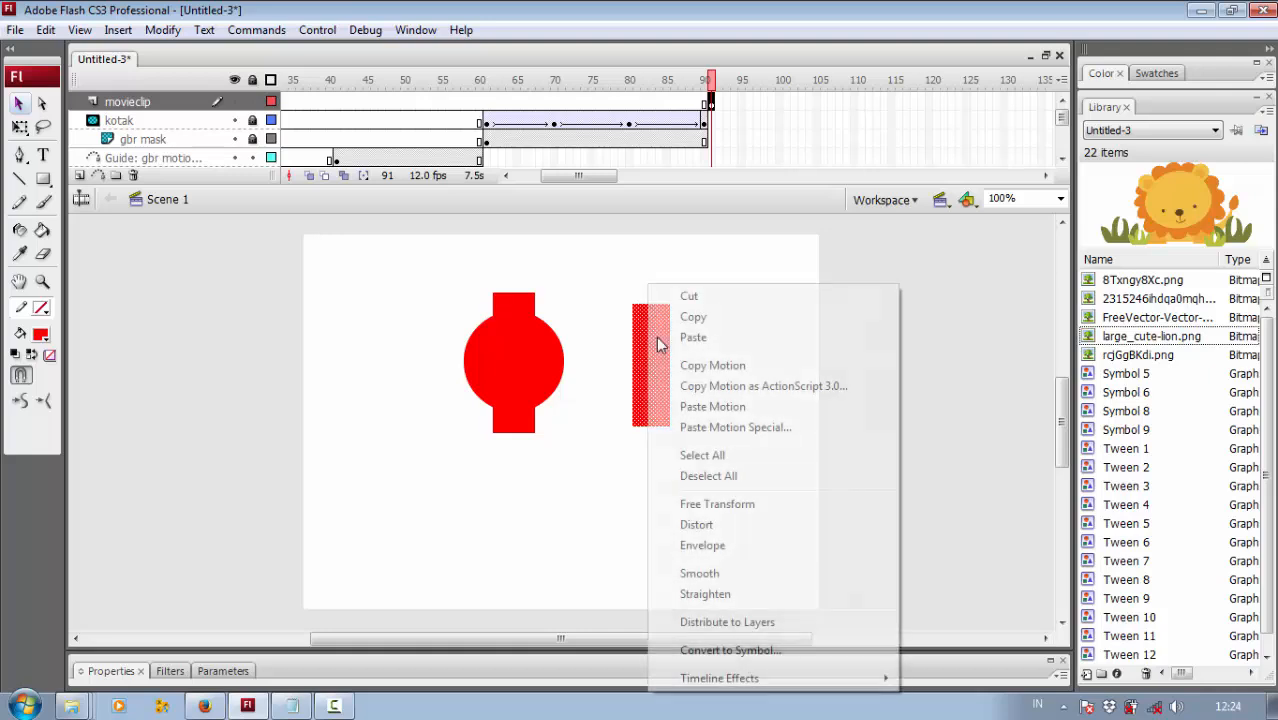
pyautogui.click(728, 504)
pyautogui.moveTo(688, 295); pyautogui.dragTo(559, 372)
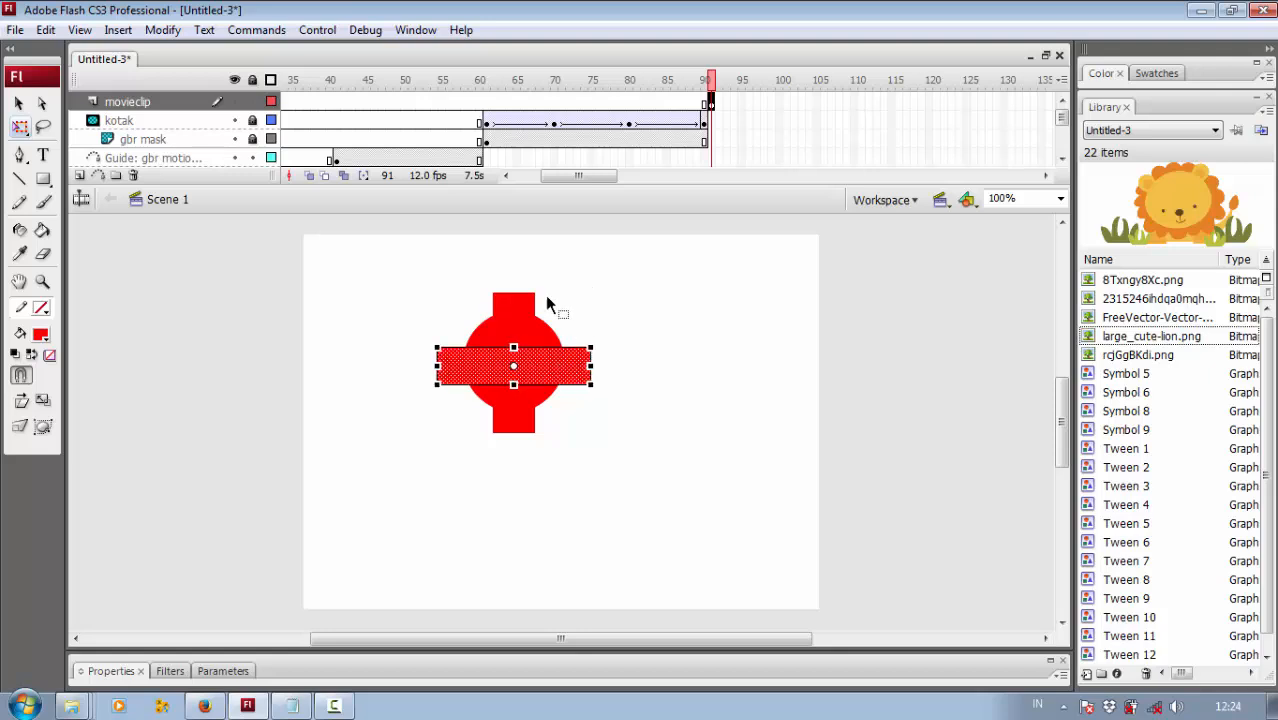
pyautogui.click(18, 103)
pyautogui.click(207, 215)
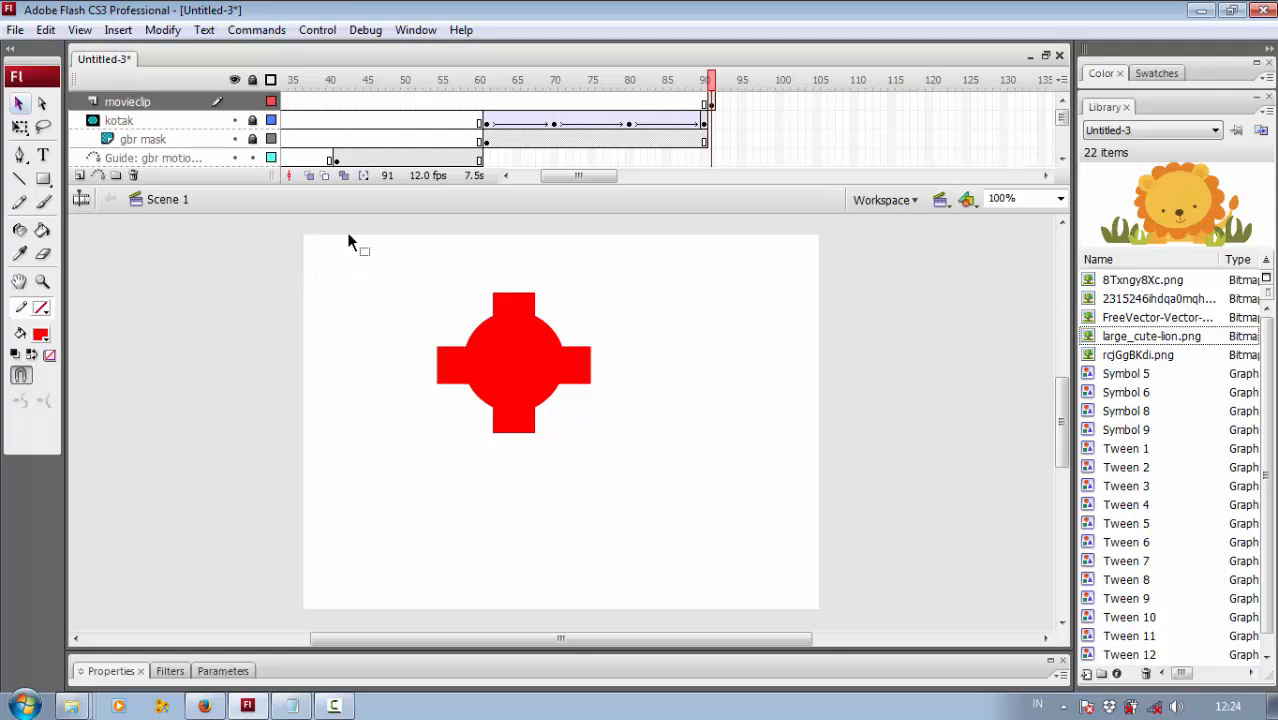
# Step: Draw a small red square, rotate it into a diamond with Free Transform, and place it as a point on the upper tooth
pyautogui.click(43, 178)
pyautogui.moveTo(698, 313); pyautogui.dragTo(716, 346)
pyautogui.press('v')
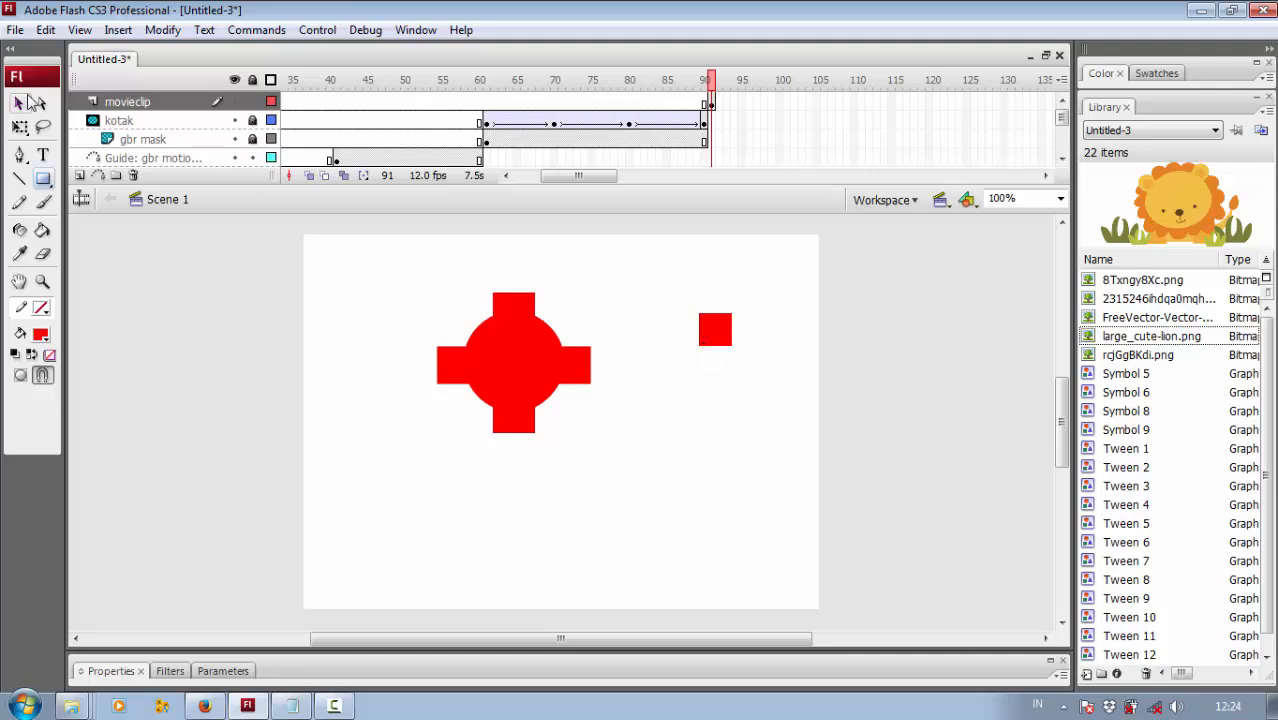
pyautogui.click(727, 336)
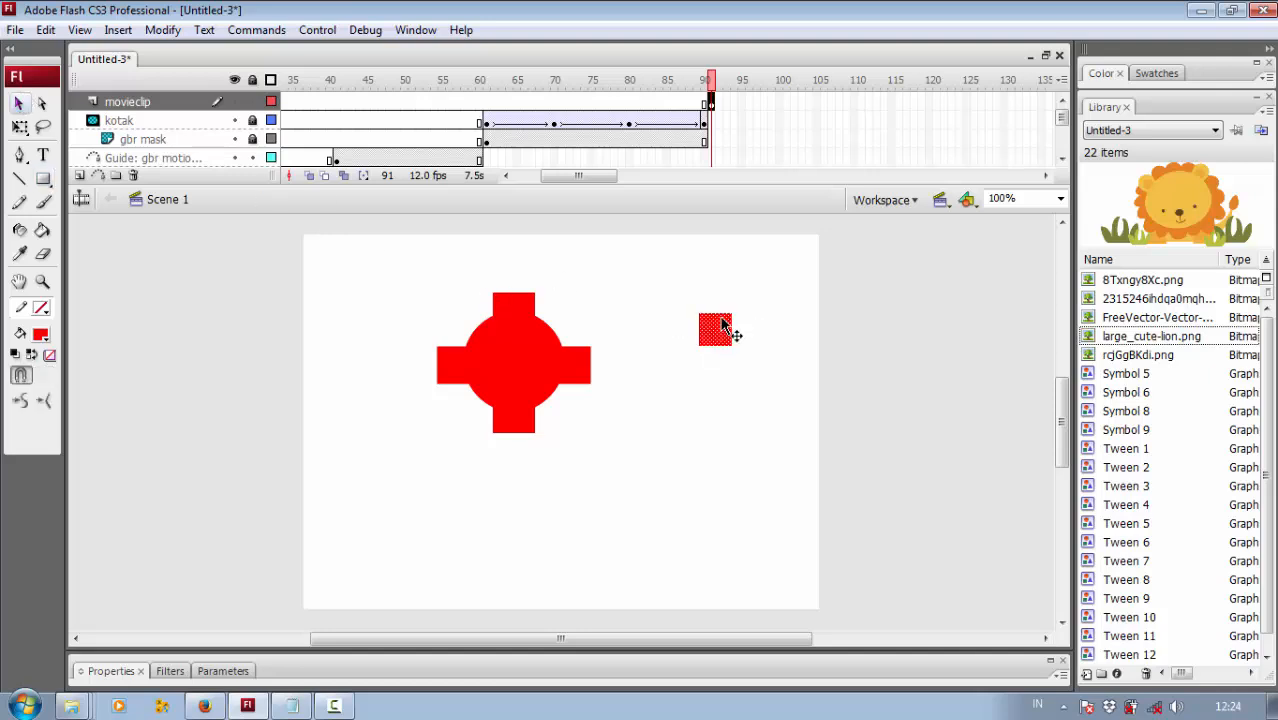
pyautogui.rightClick(727, 336)
pyautogui.click(789, 504)
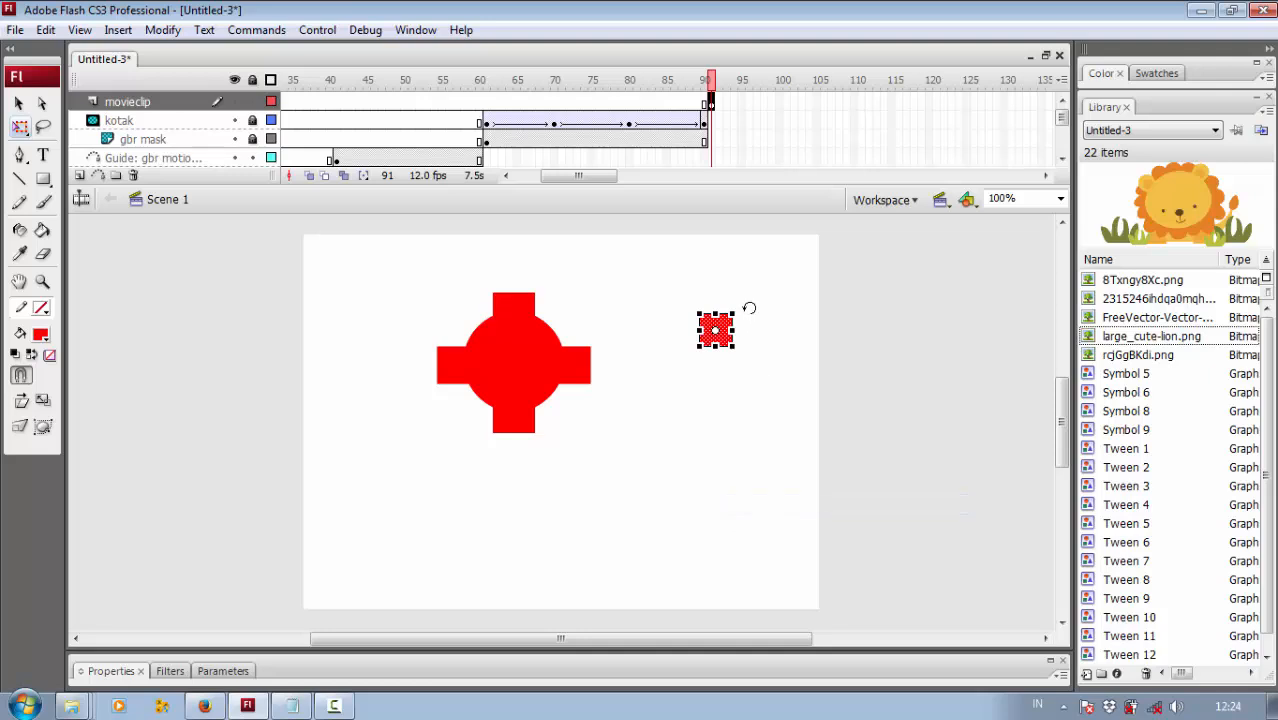
pyautogui.moveTo(750, 305); pyautogui.dragTo(513, 296)
pyautogui.press('v')
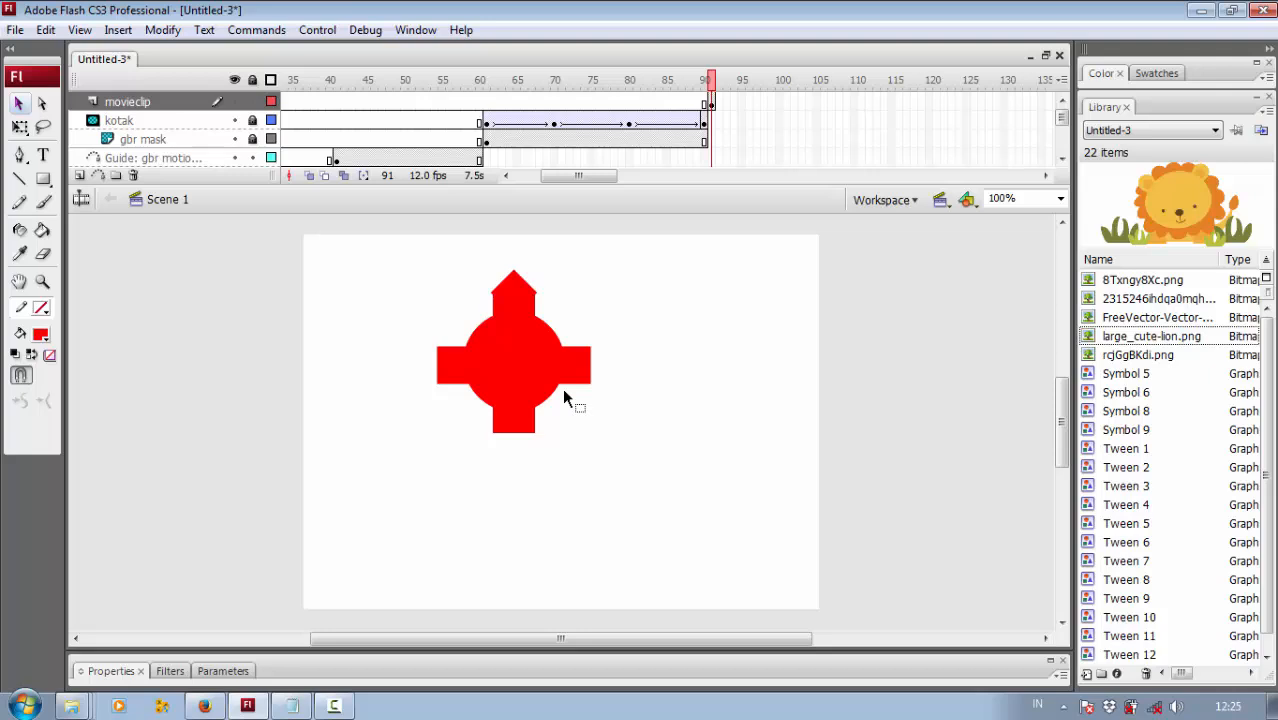
# Step: Move the merged red gear shape to the left on the stage
pyautogui.moveTo(520, 354); pyautogui.dragTo(471, 350)
pyautogui.click(580, 318)
pyautogui.click(582, 332)
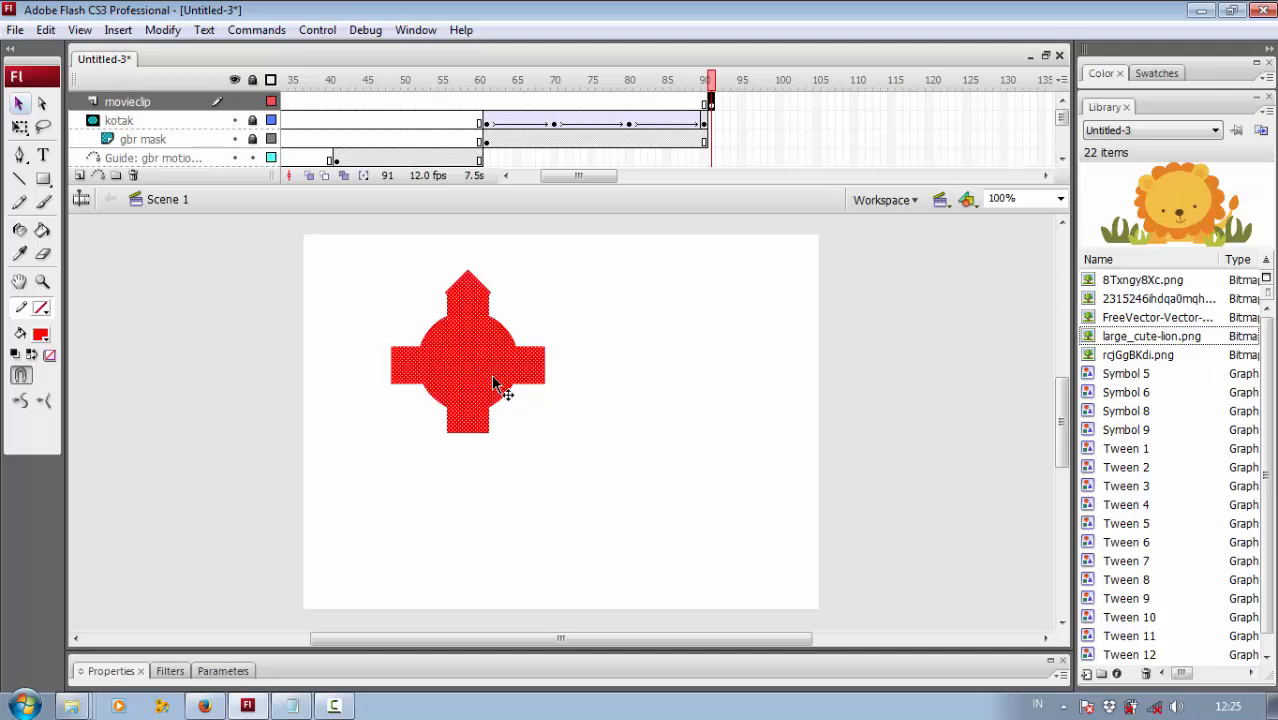
pyautogui.click(555, 307)
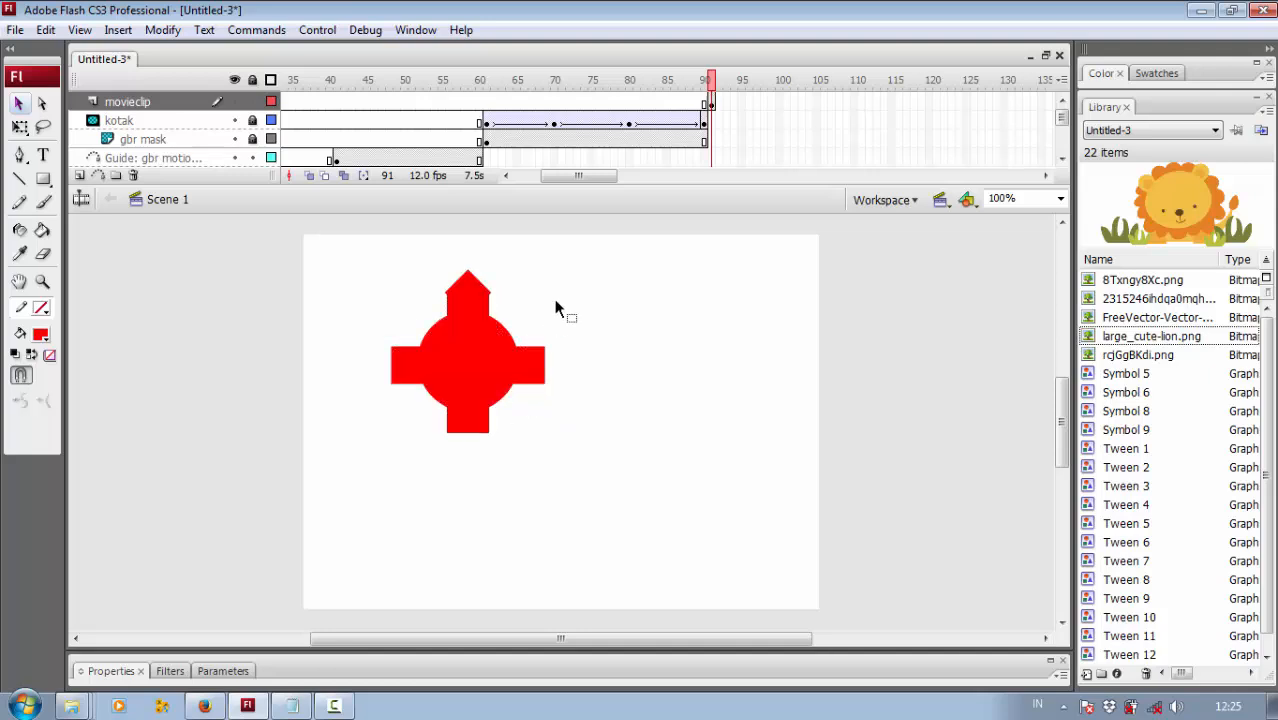
pyautogui.click(476, 342)
pyautogui.moveTo(466, 343)
pyautogui.mouseDown()
pyautogui.moveTo(484, 357)
pyautogui.moveTo(506, 336)
pyautogui.moveTo(479, 352)
pyautogui.mouseUp()
pyautogui.click(526, 321)
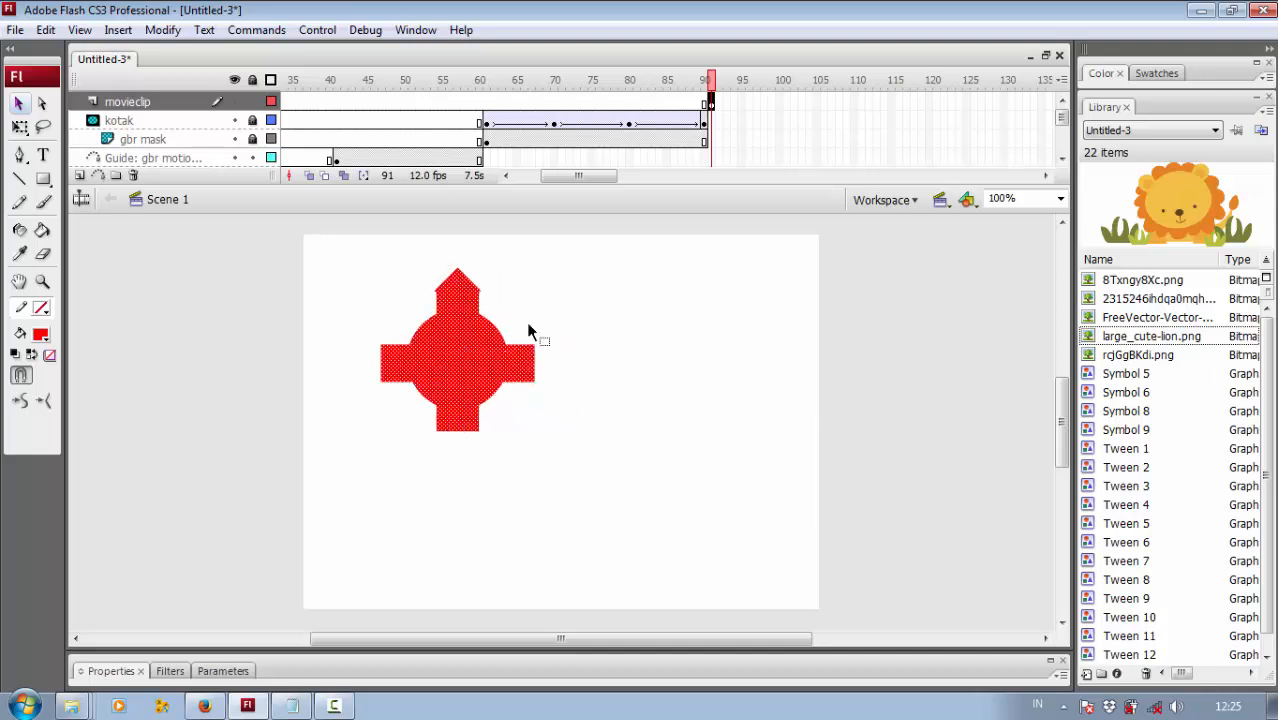
# Step: Convert the red gear shape to a movie clip symbol named "gear" and shift the instance slightly right
pyautogui.click(478, 350)
pyautogui.rightClick(468, 346)
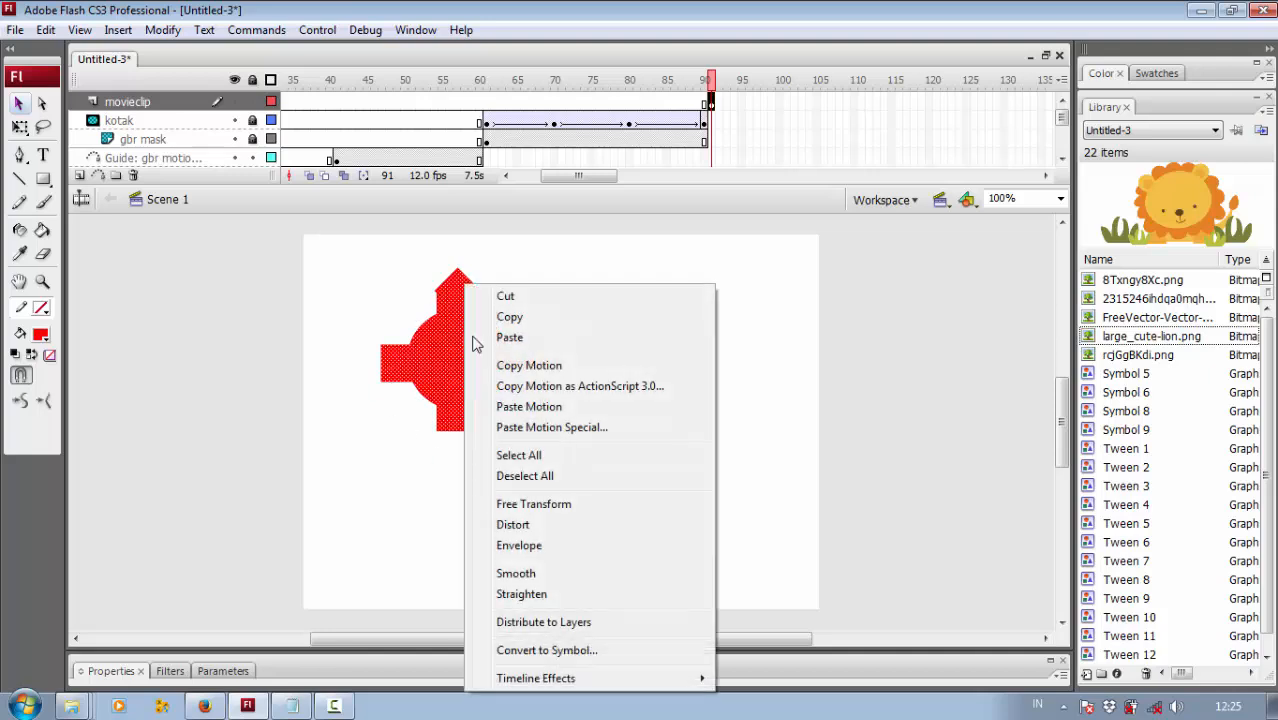
pyautogui.click(577, 651)
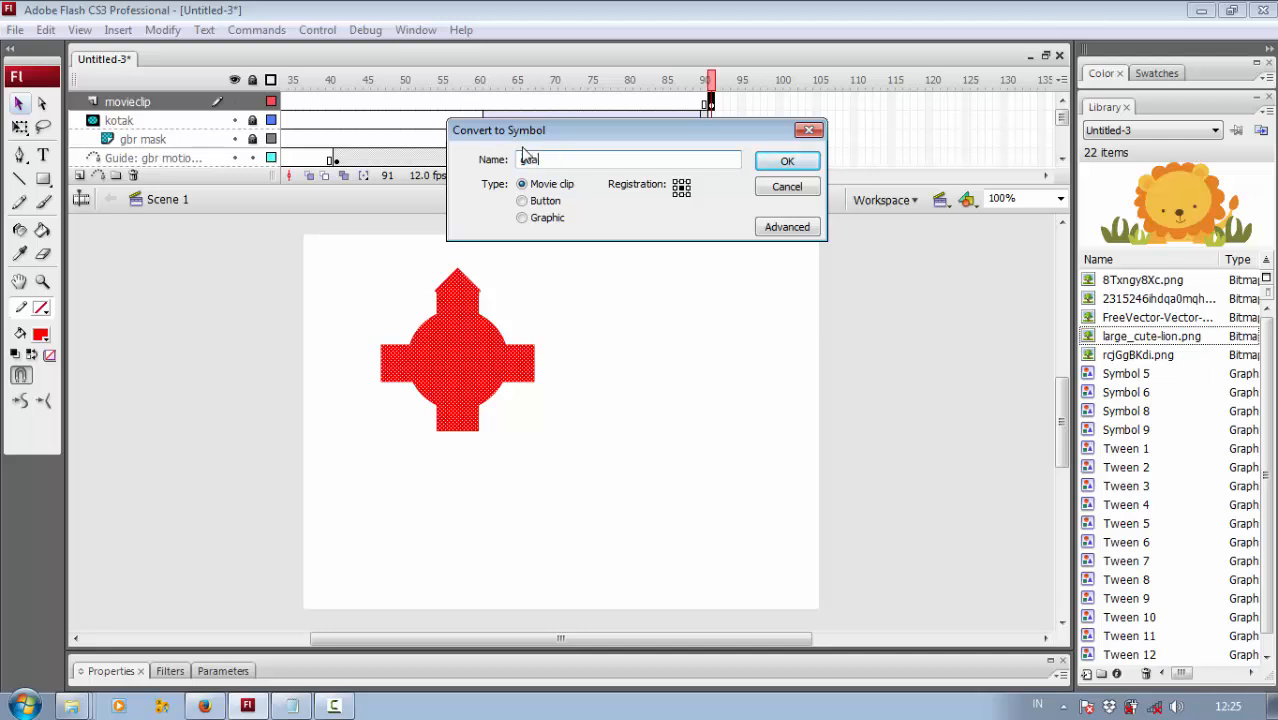
pyautogui.click(787, 161)
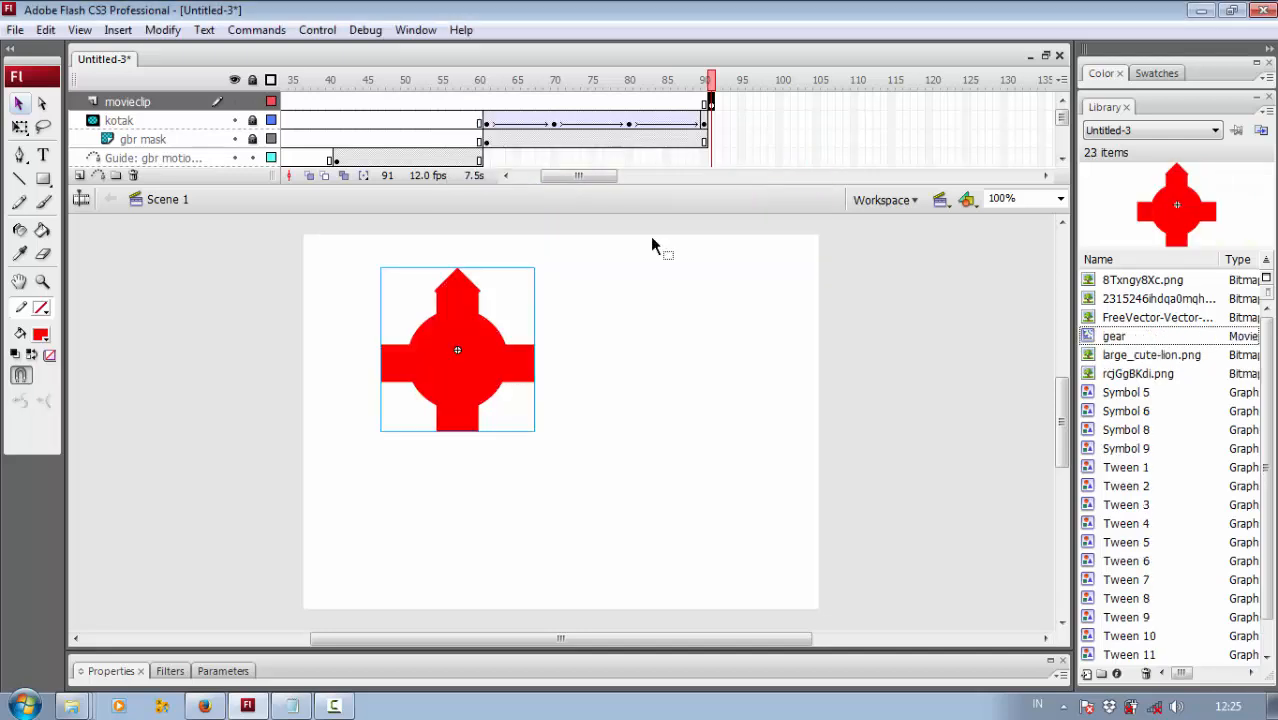
pyautogui.moveTo(481, 362); pyautogui.dragTo(499, 362)
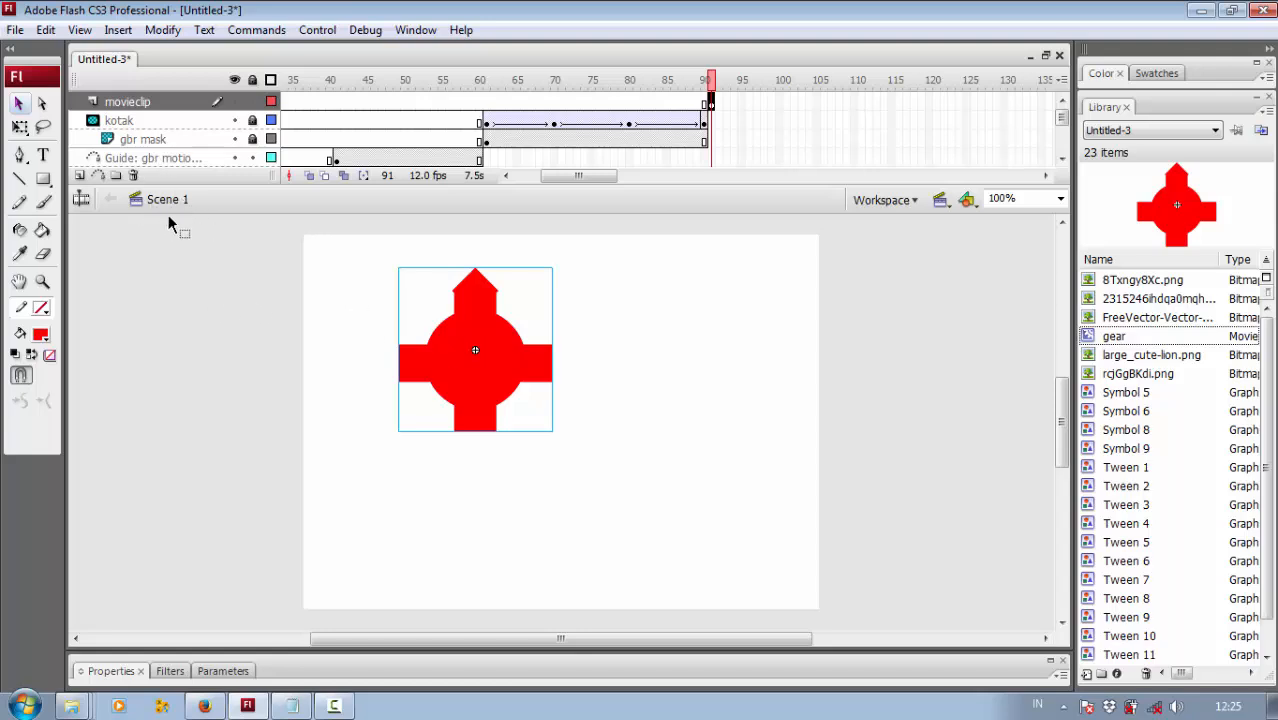
# Step: Open the "gear" movie clip for editing and move its red shape up and to the left
pyautogui.doubleClick(485, 346)
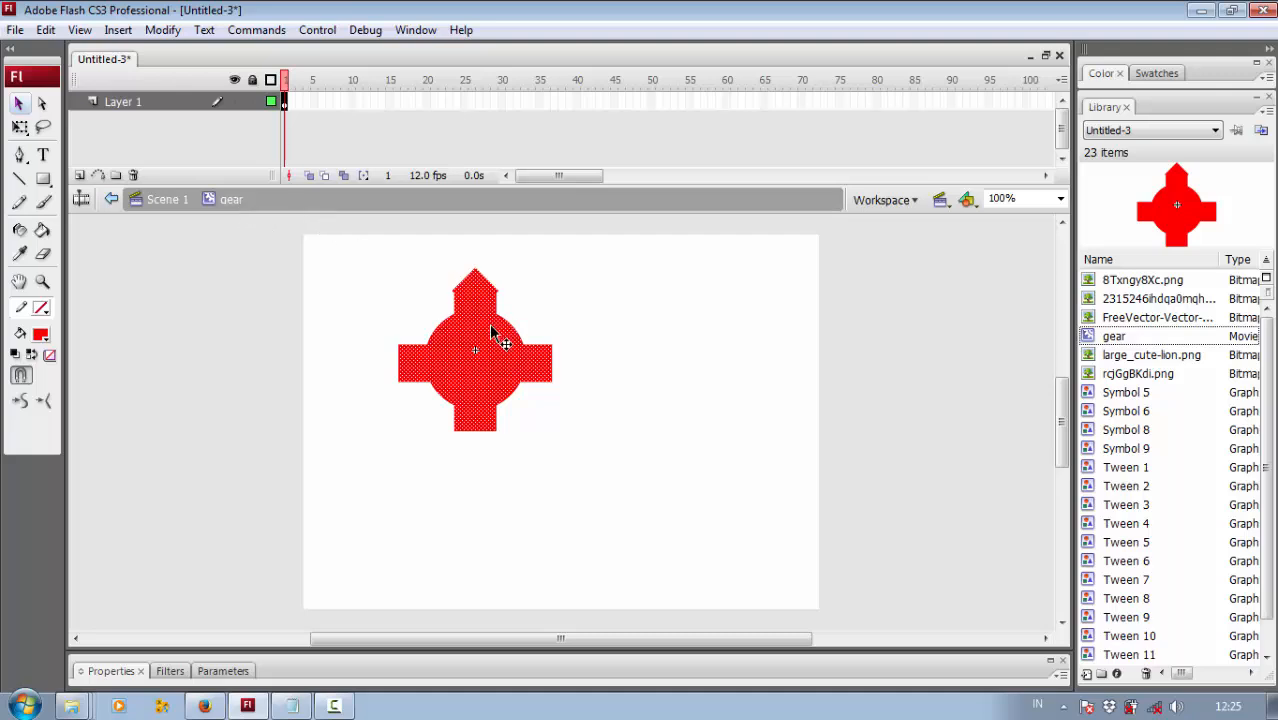
pyautogui.moveTo(486, 356); pyautogui.dragTo(436, 355)
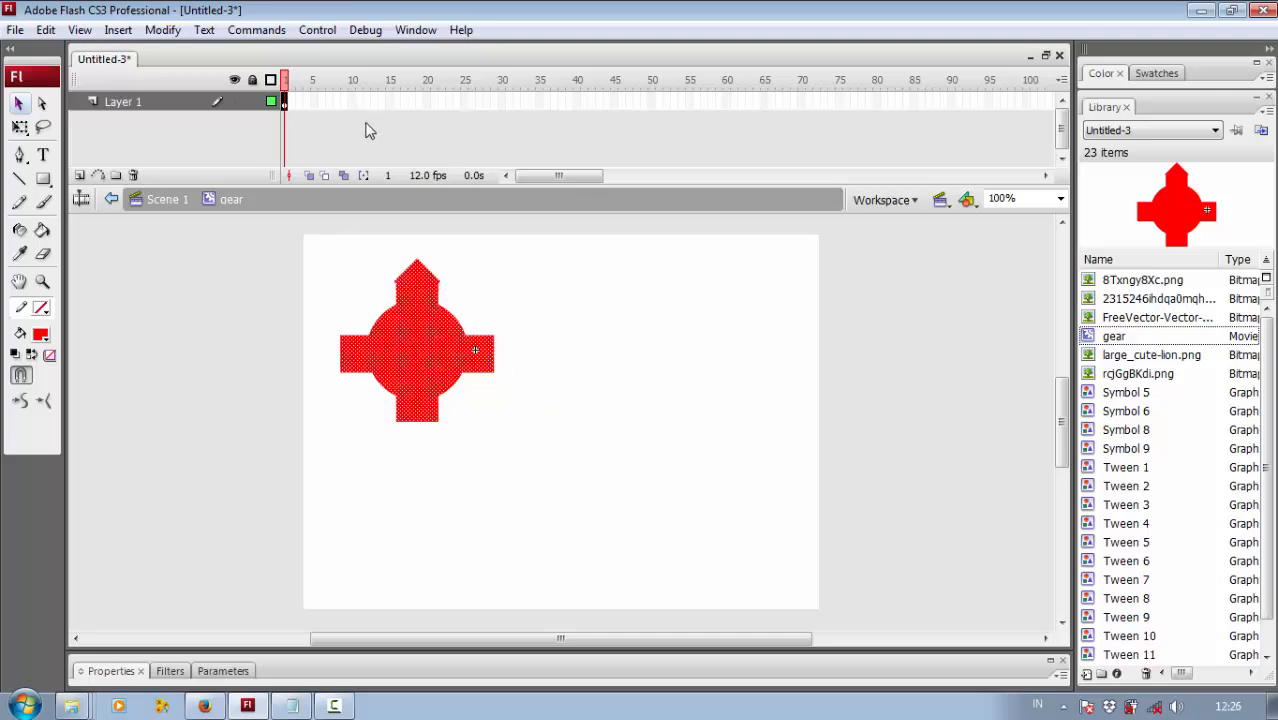
# Step: Insert a keyframe at frame 15 of Layer 1 inside "gear" and create a motion tween from frame 1 to it
pyautogui.click(390, 102)
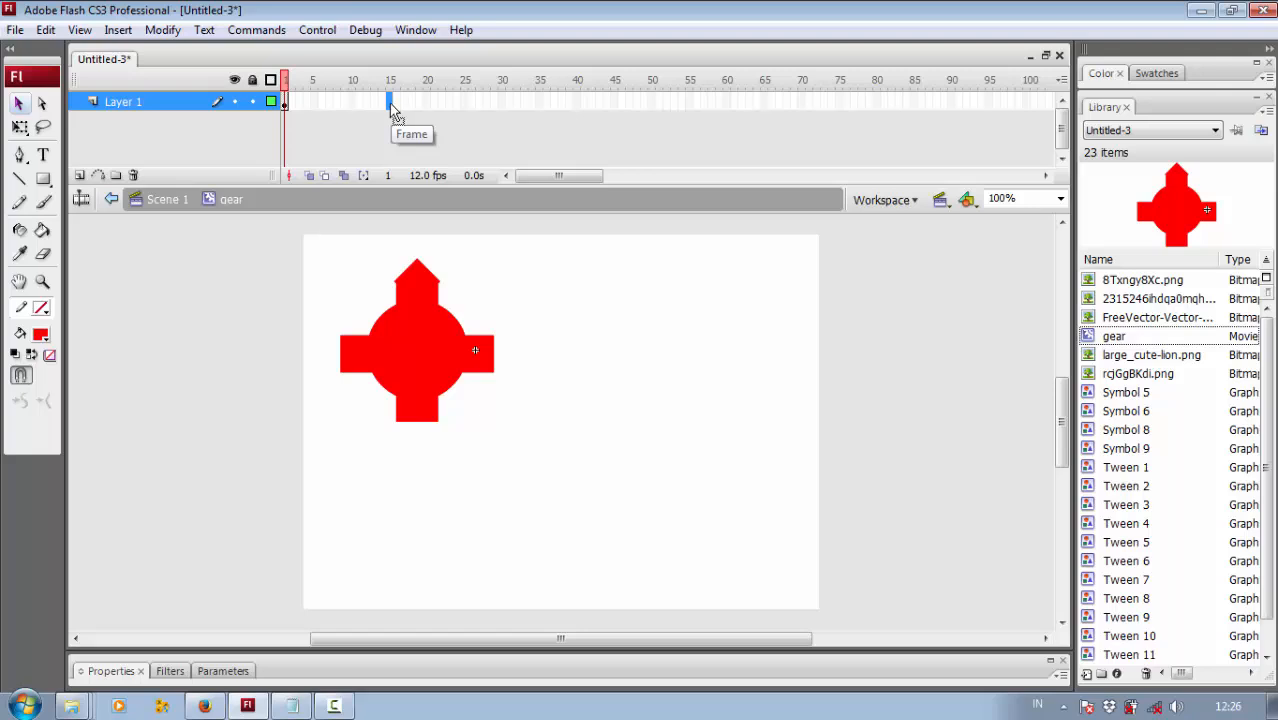
pyautogui.rightClick(391, 103)
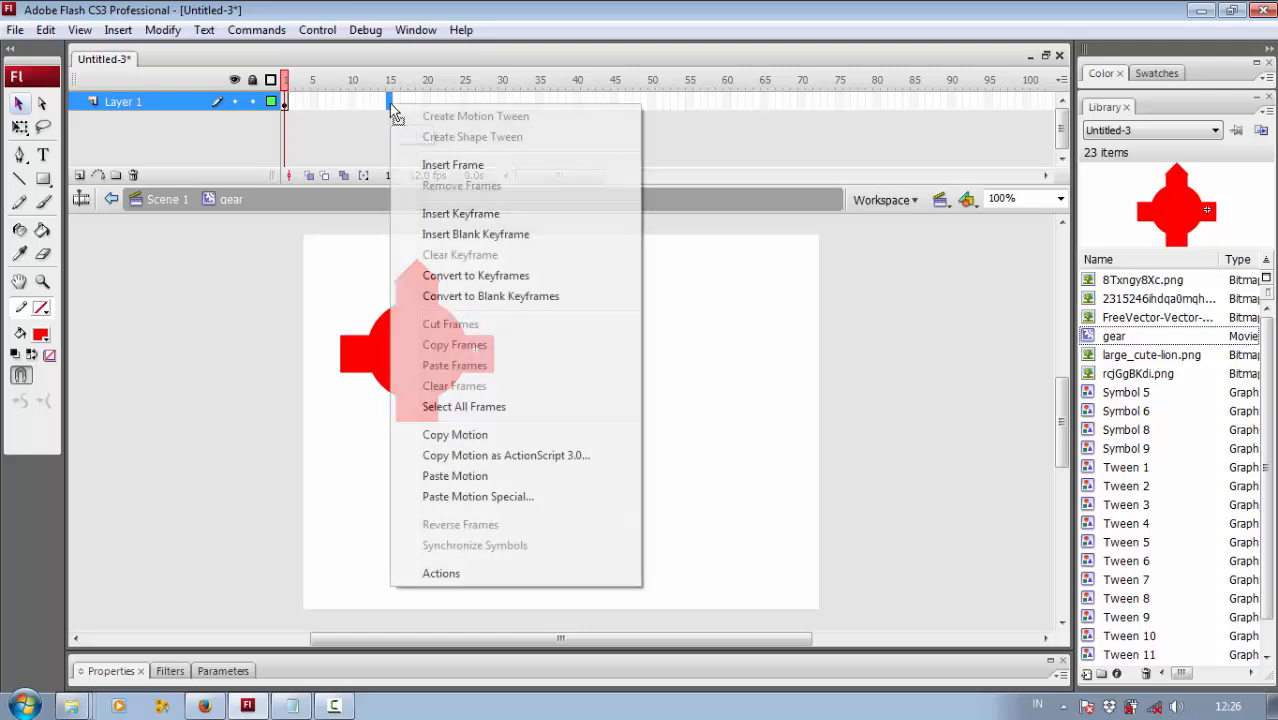
pyautogui.click(470, 216)
pyautogui.rightClick(285, 103)
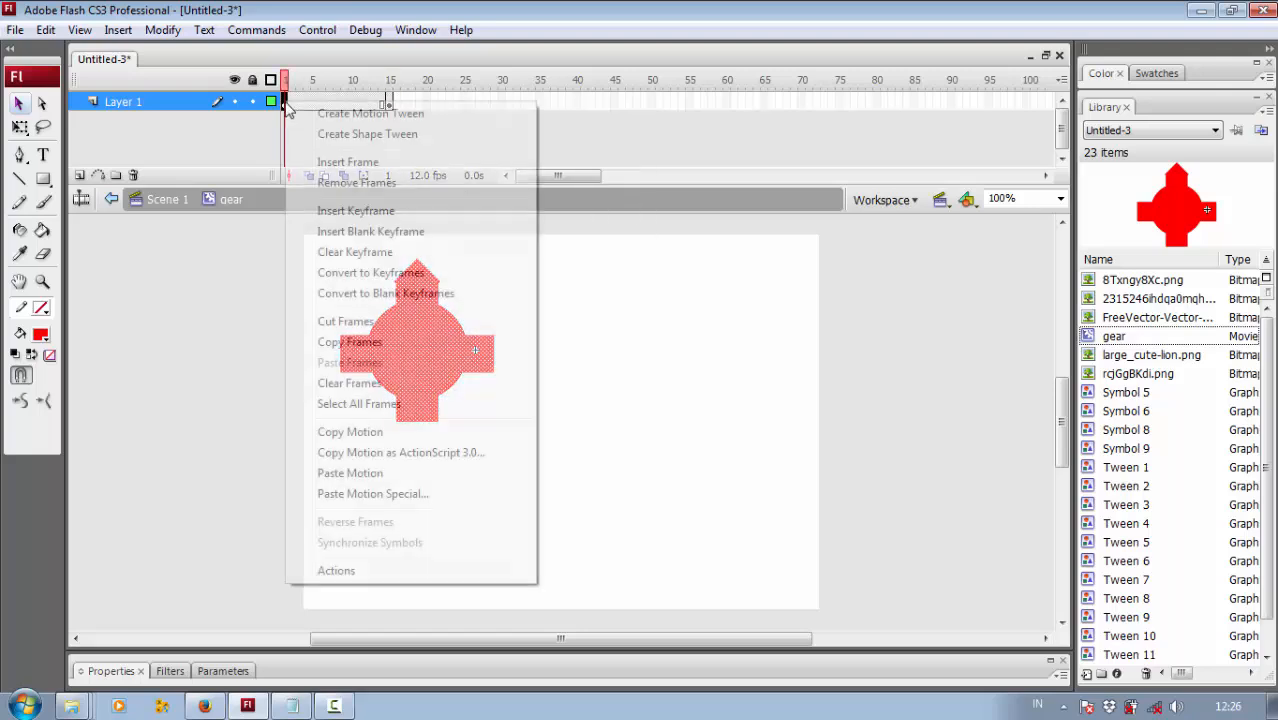
pyautogui.click(340, 114)
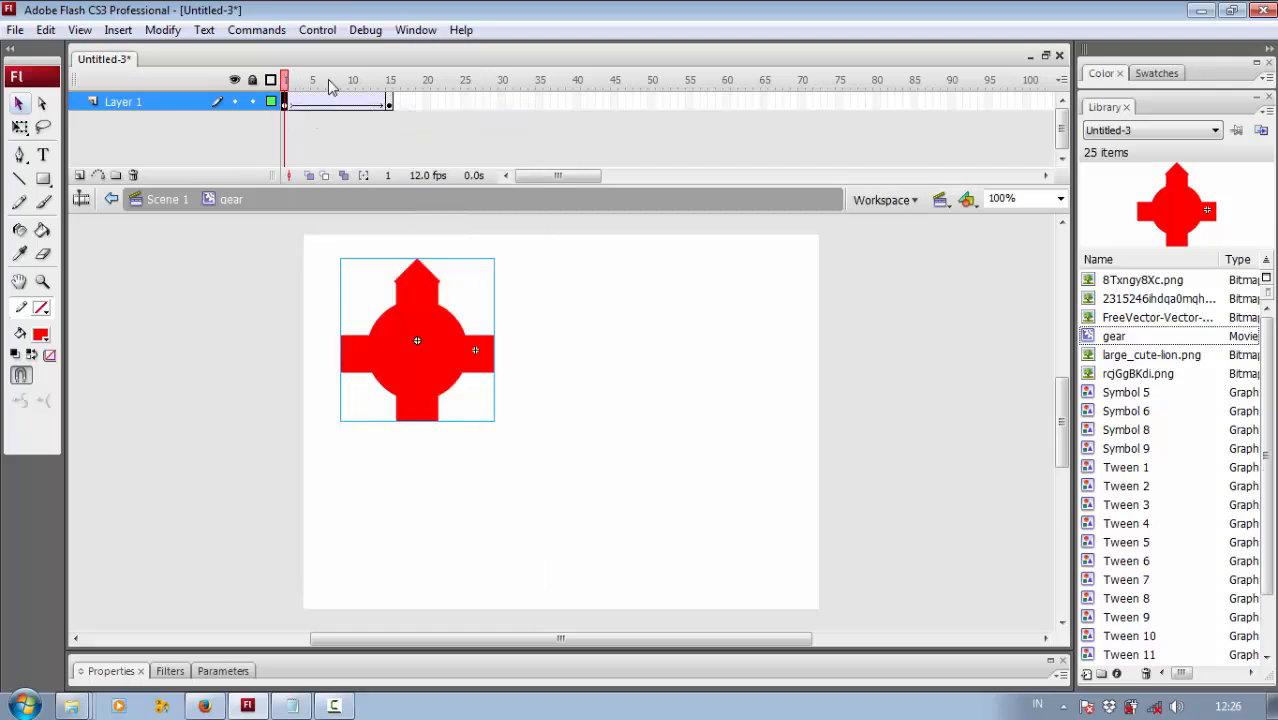
pyautogui.click(389, 104)
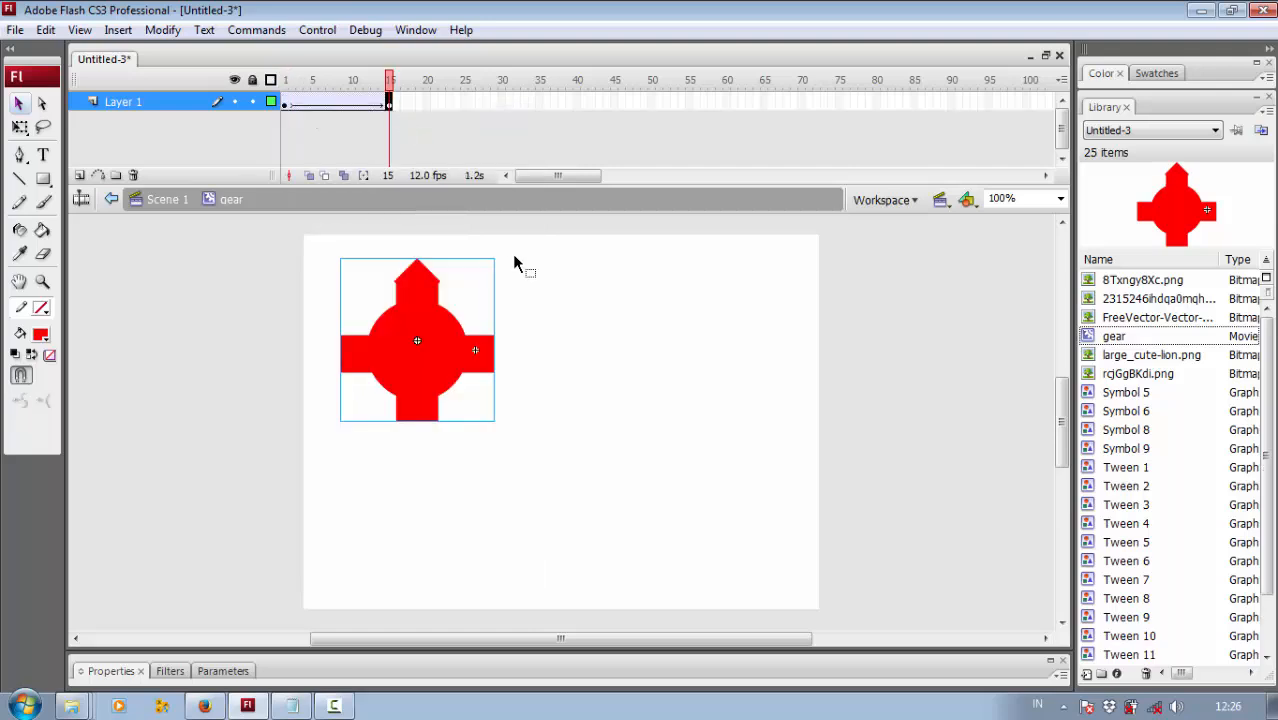
# Step: Rotate the gear shape 90° clockwise at frame 15 using Free Transform and scrub back to frame 1
pyautogui.rightClick(413, 329)
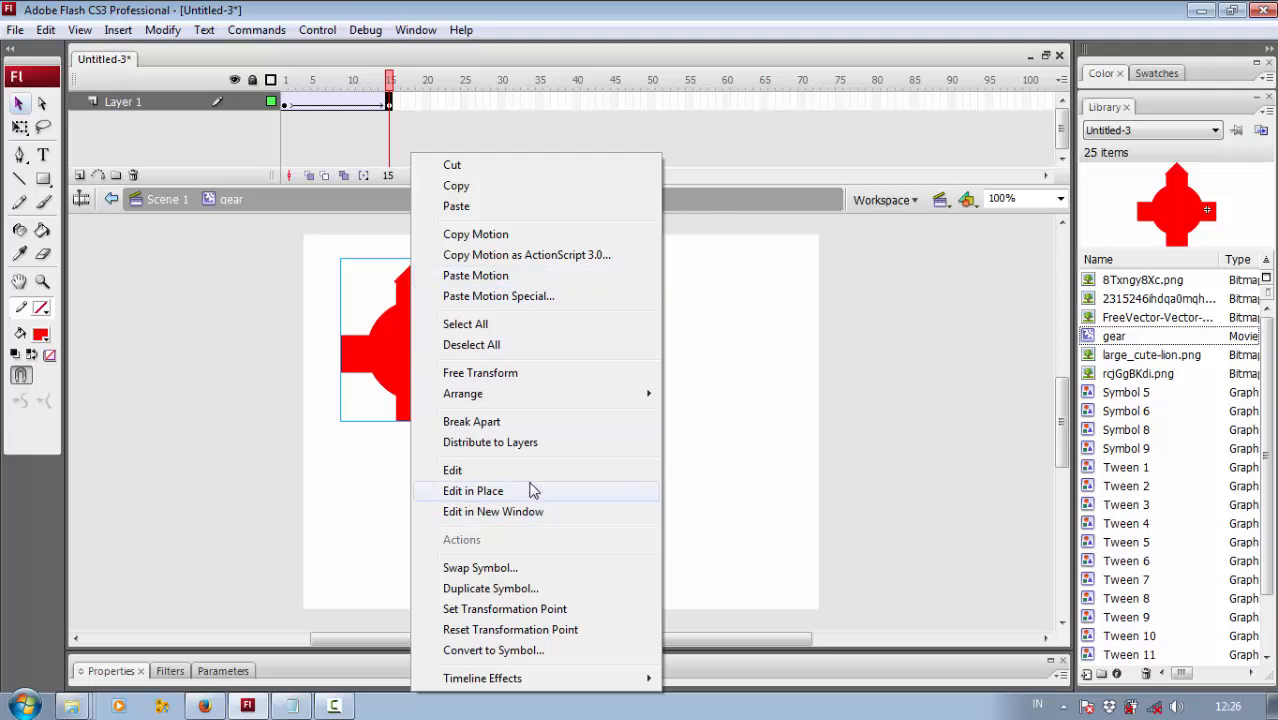
pyautogui.click(533, 373)
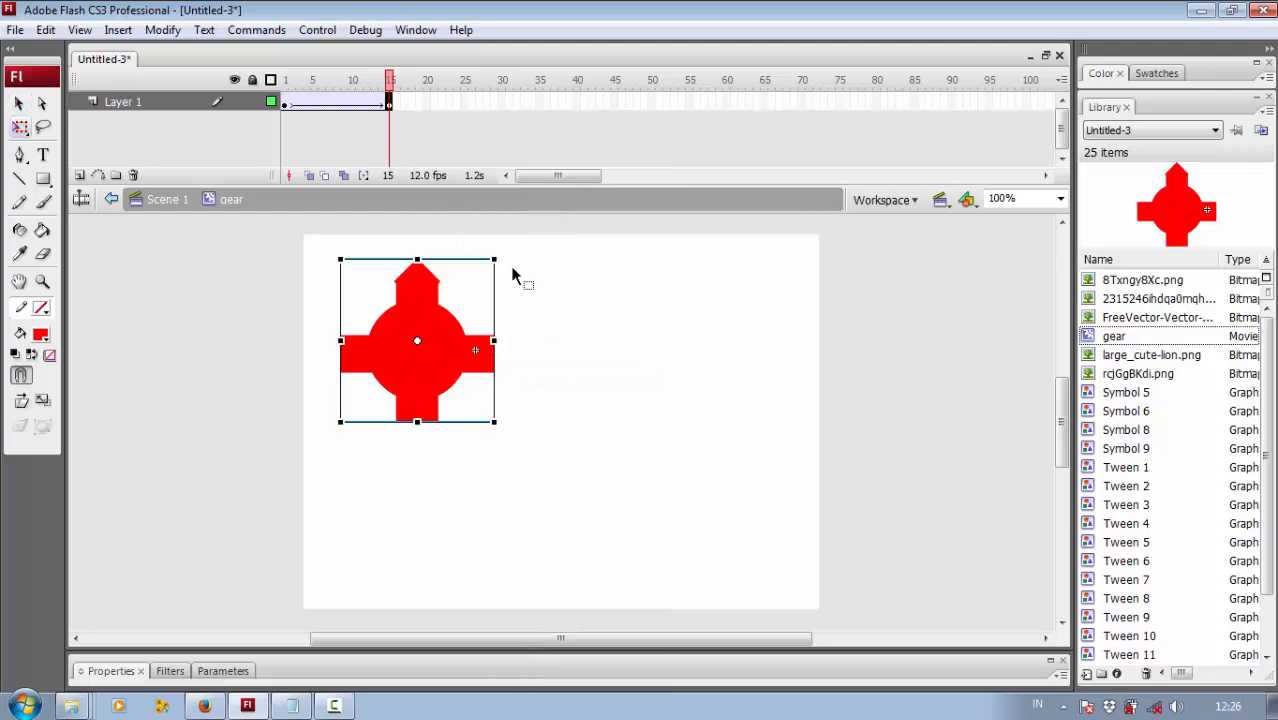
pyautogui.moveTo(508, 251); pyautogui.dragTo(536, 397)
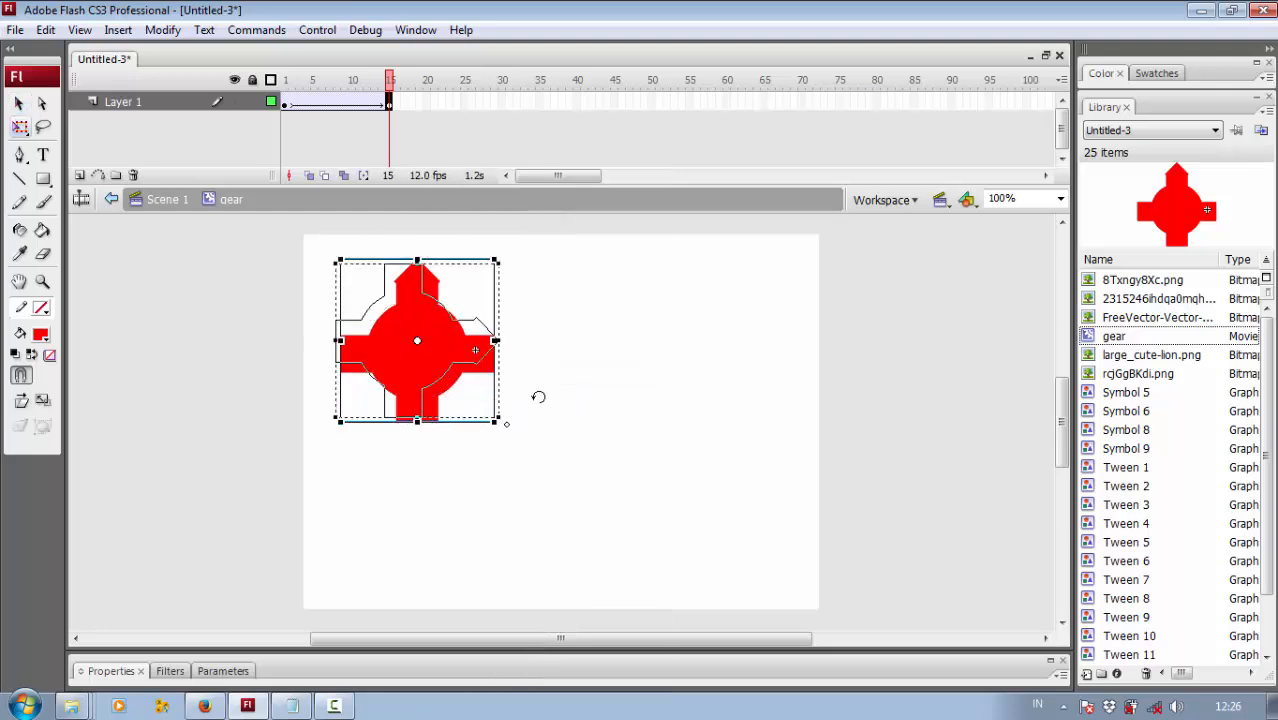
pyautogui.moveTo(389, 85); pyautogui.dragTo(285, 104)
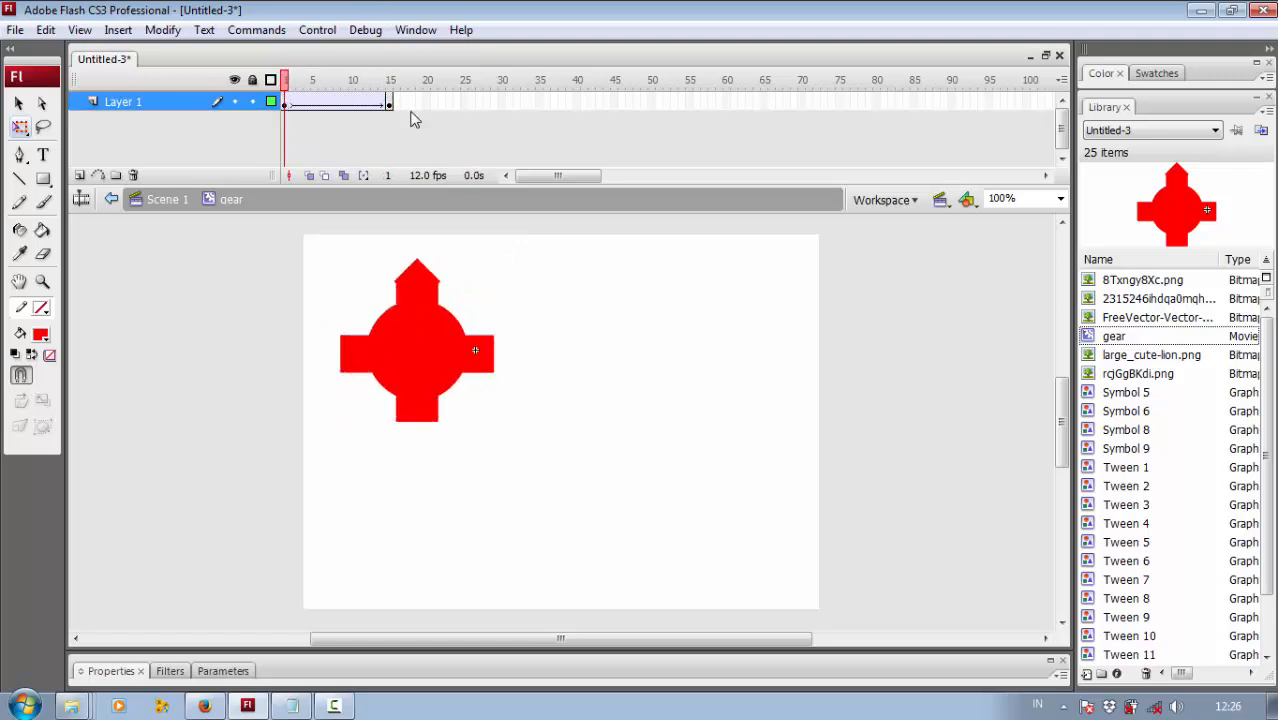
# Step: Insert a keyframe at frame 30, create a motion tween from frame 15, and rotate the gear at frame 30 another 90° clockwise
pyautogui.rightClick(501, 101)
pyautogui.click(577, 214)
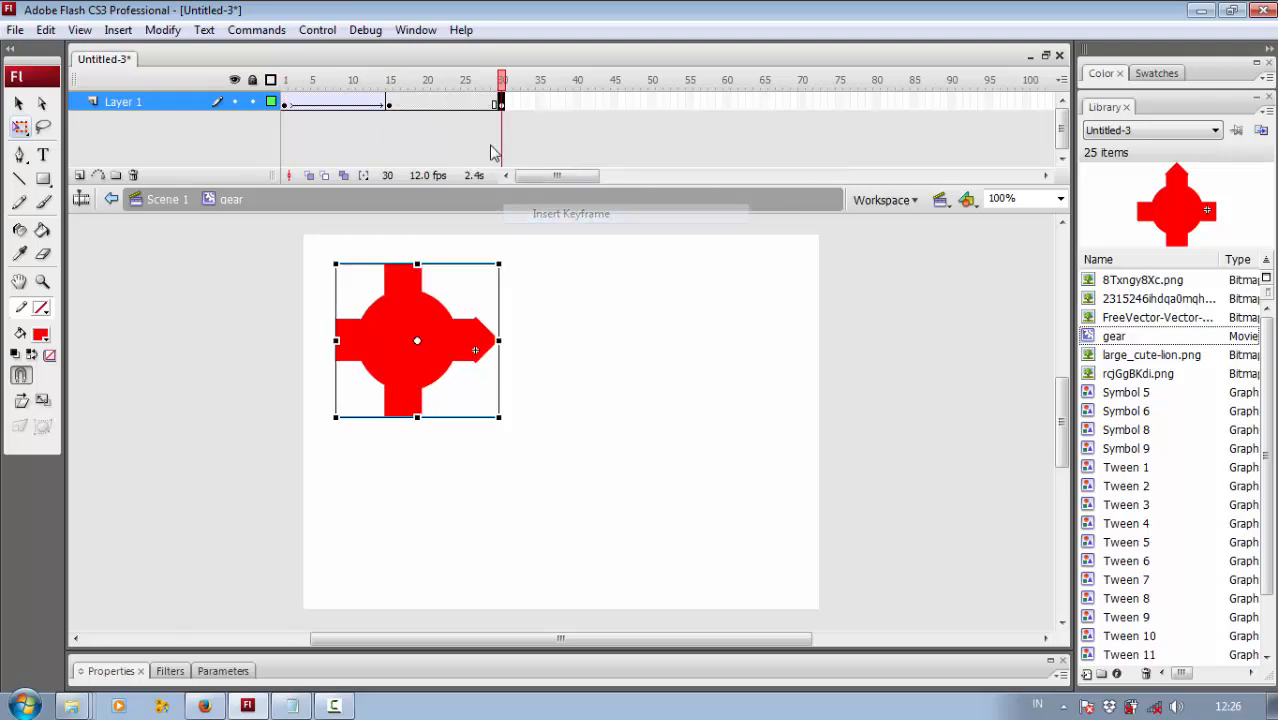
pyautogui.rightClick(390, 104)
pyautogui.click(428, 111)
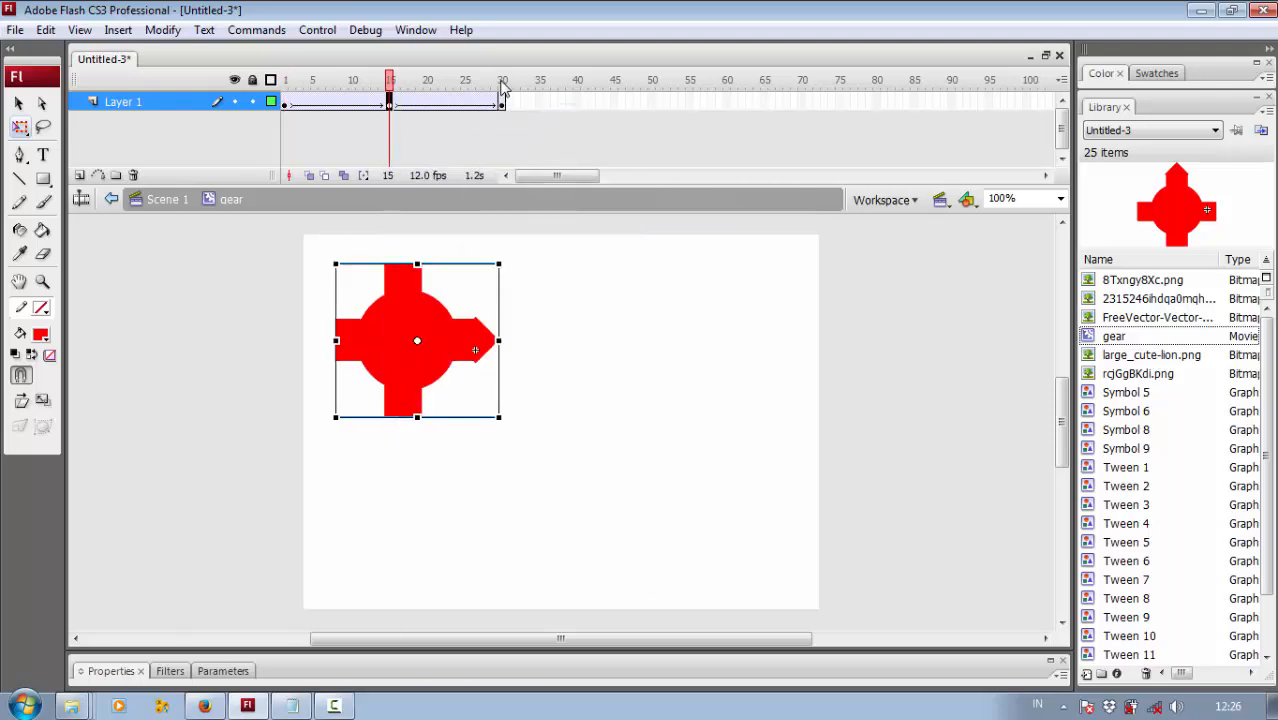
pyautogui.click(502, 103)
pyautogui.moveTo(517, 254); pyautogui.dragTo(547, 414)
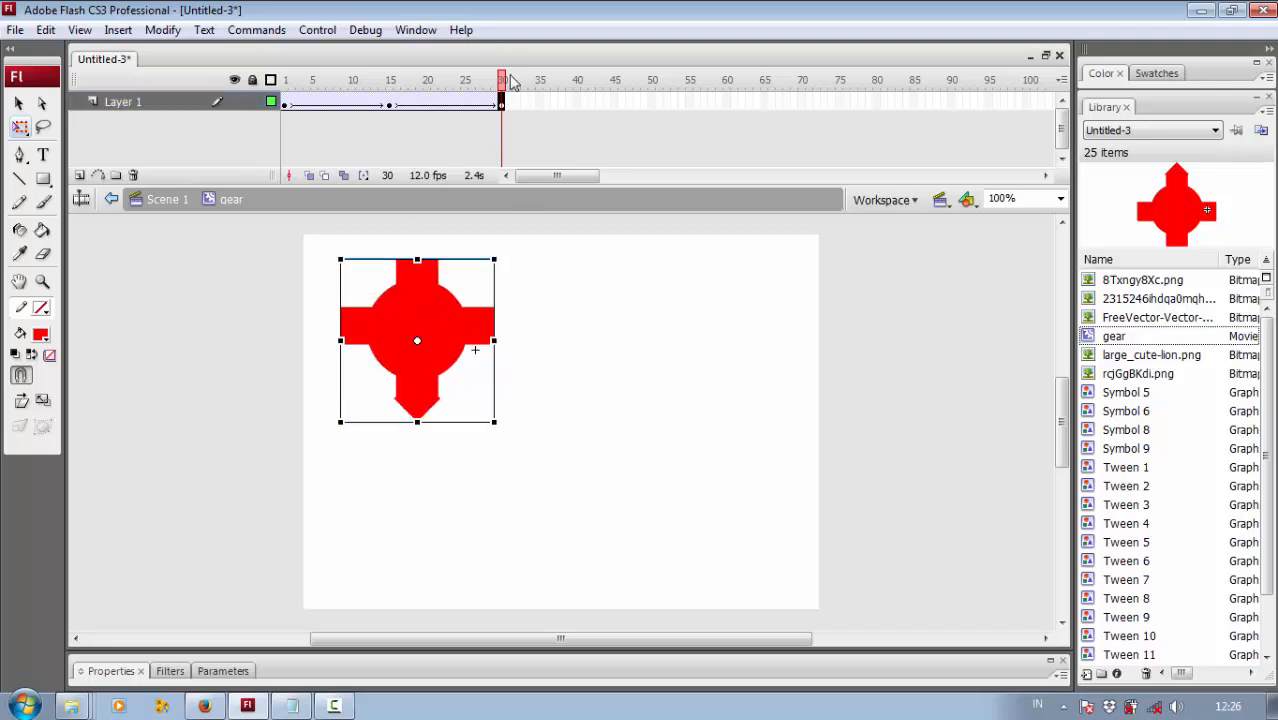
pyautogui.moveTo(510, 80)
pyautogui.mouseDown()
pyautogui.moveTo(330, 78)
pyautogui.moveTo(355, 57)
pyautogui.moveTo(505, 57)
pyautogui.mouseUp()
# Step: Insert a keyframe at frame 45 with a motion tween from frame 30, and rotate the gear there a further 90° clockwise
pyautogui.rightClick(616, 102)
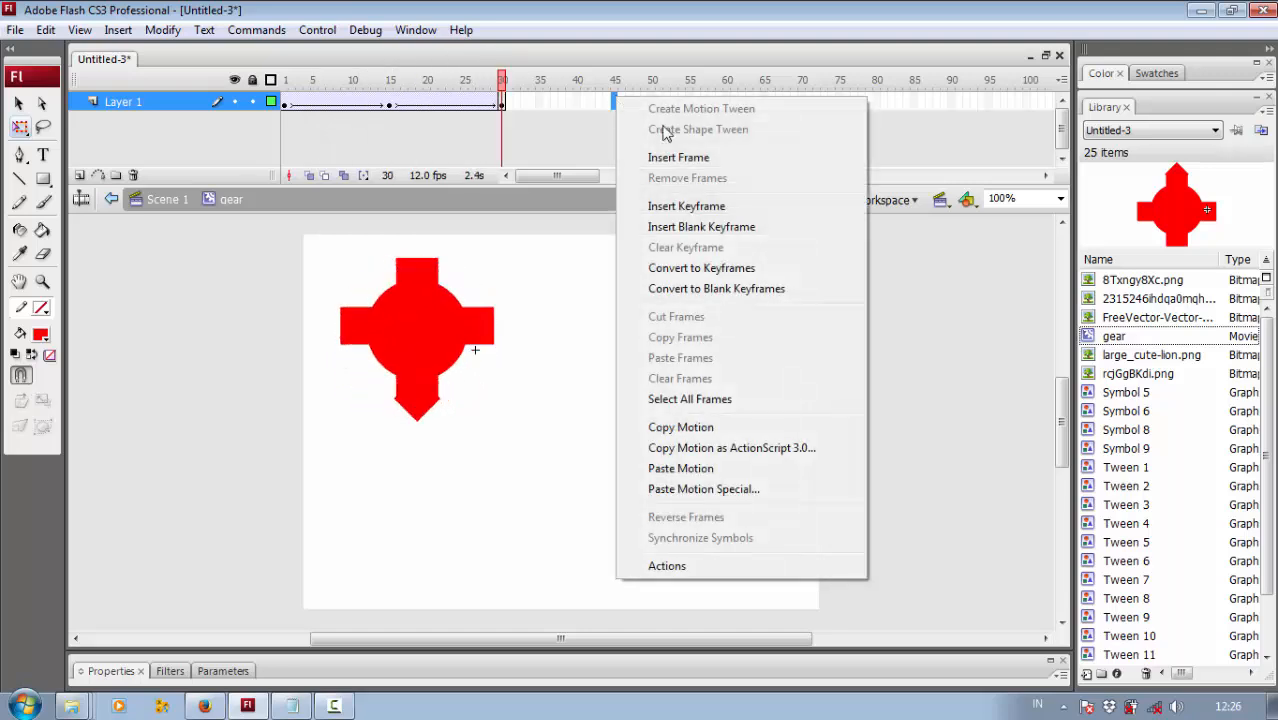
pyautogui.click(686, 206)
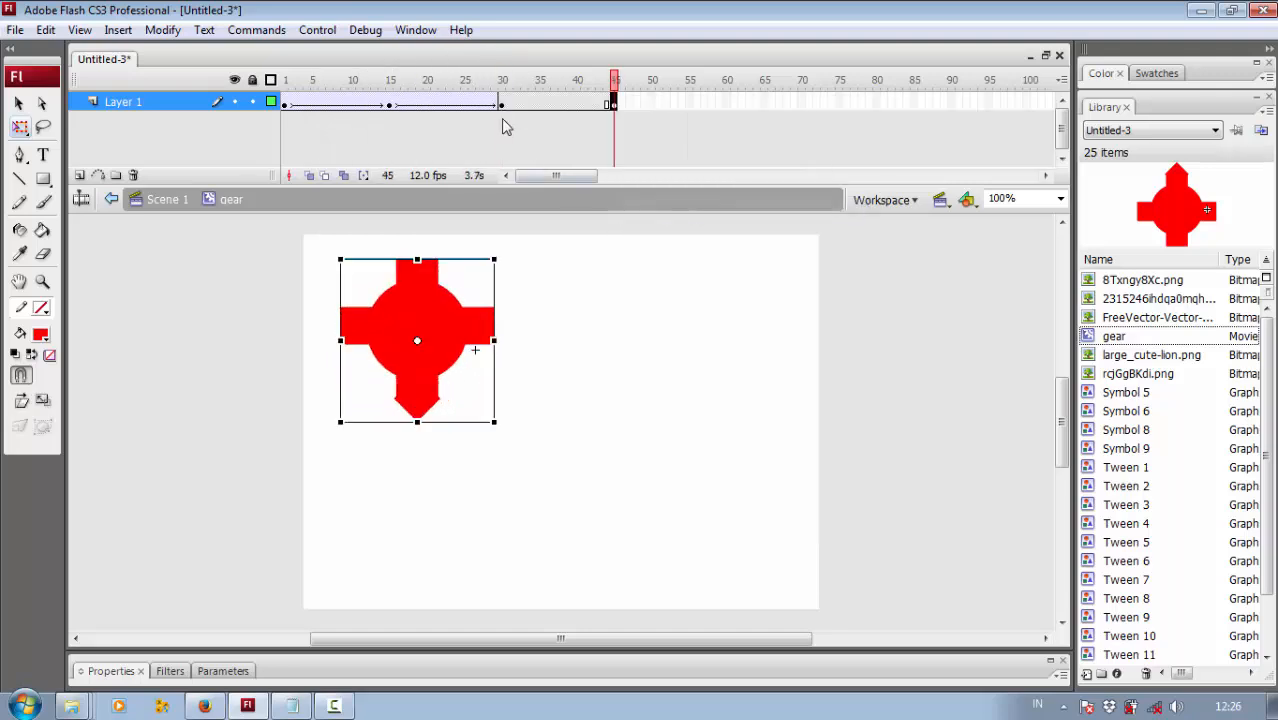
pyautogui.rightClick(503, 104)
pyautogui.click(608, 116)
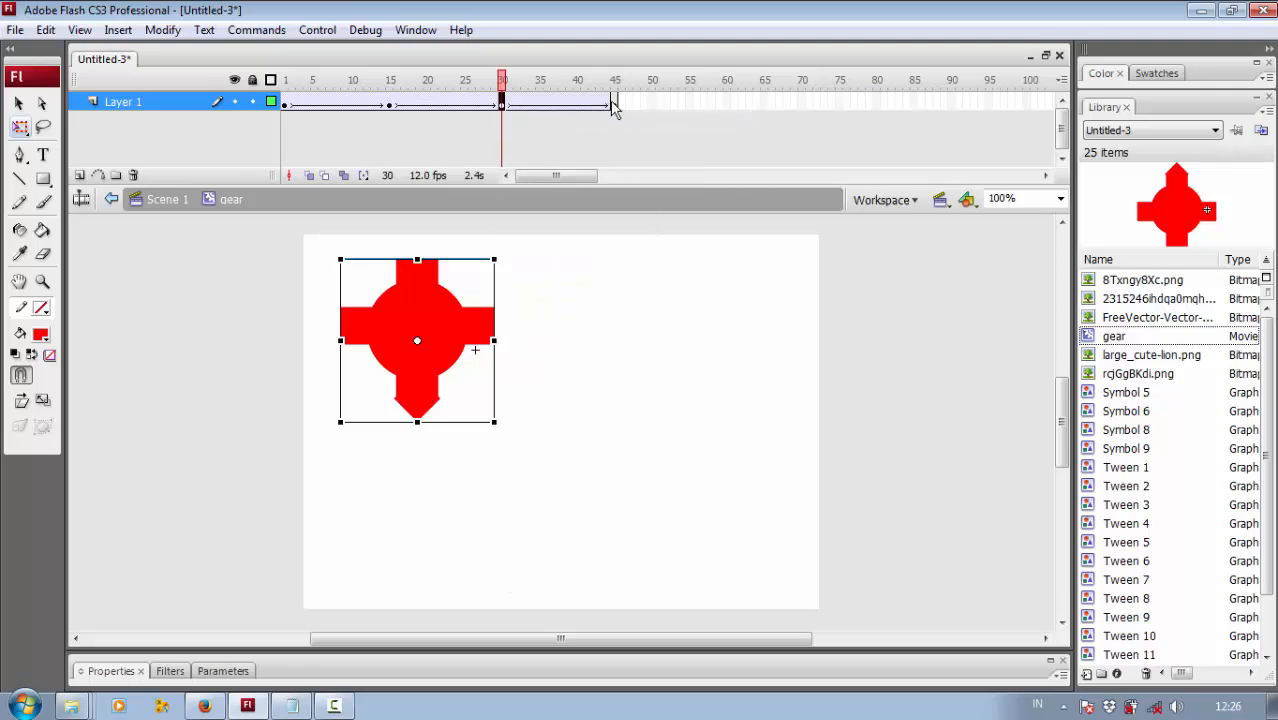
pyautogui.moveTo(505, 247); pyautogui.dragTo(522, 392)
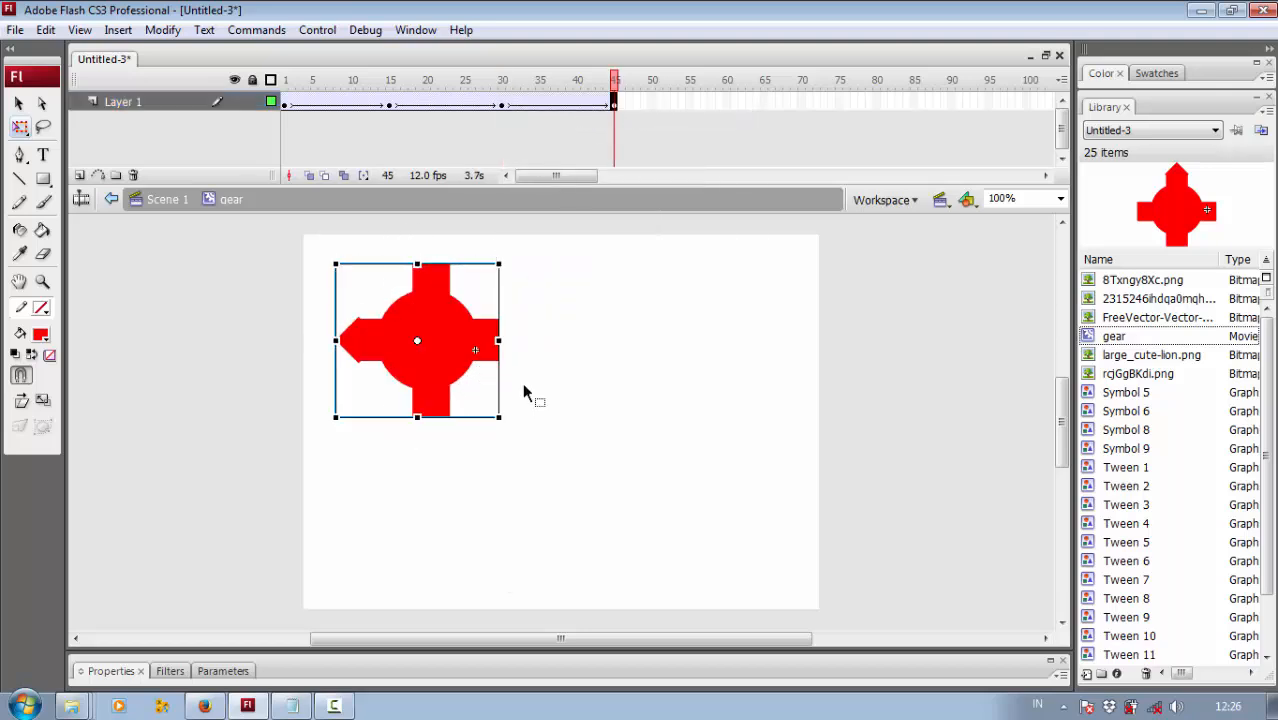
# Step: Add a keyframe at frame 60 with a motion tween from frame 45, and rotate the gear back to its upright orientation there
pyautogui.rightClick(727, 101)
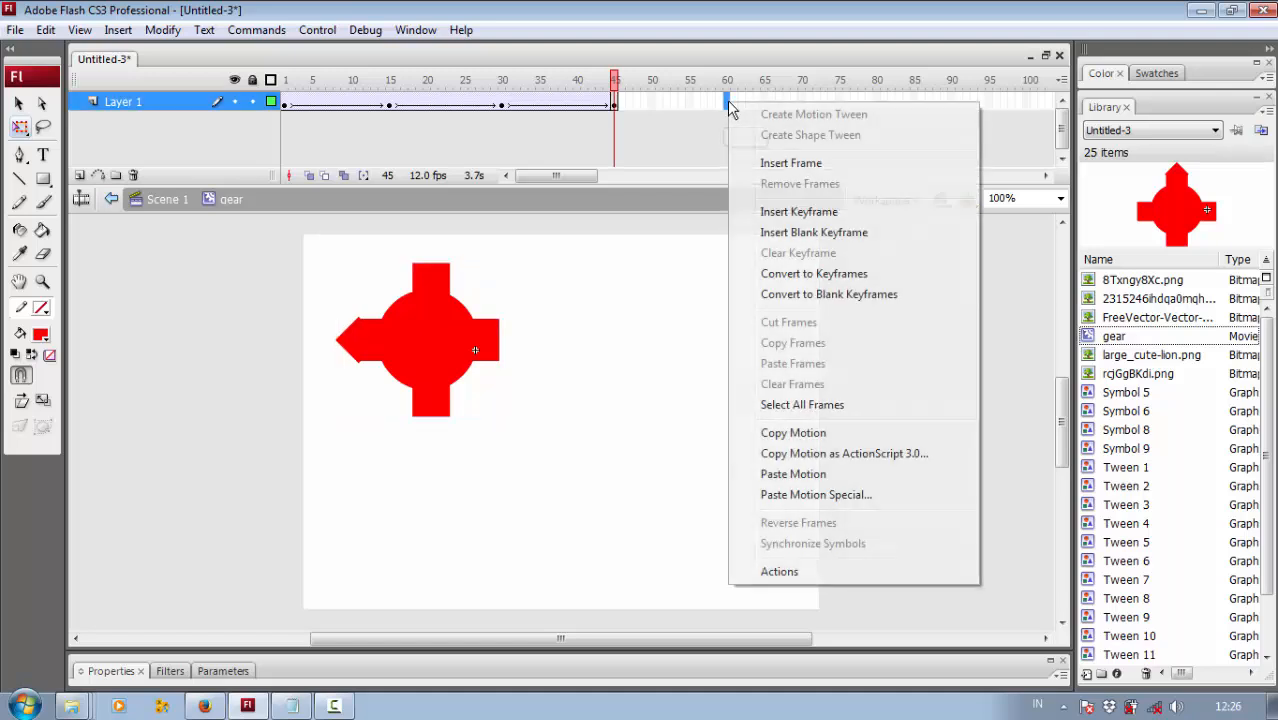
pyautogui.click(822, 212)
pyautogui.click(614, 106)
pyautogui.rightClick(614, 106)
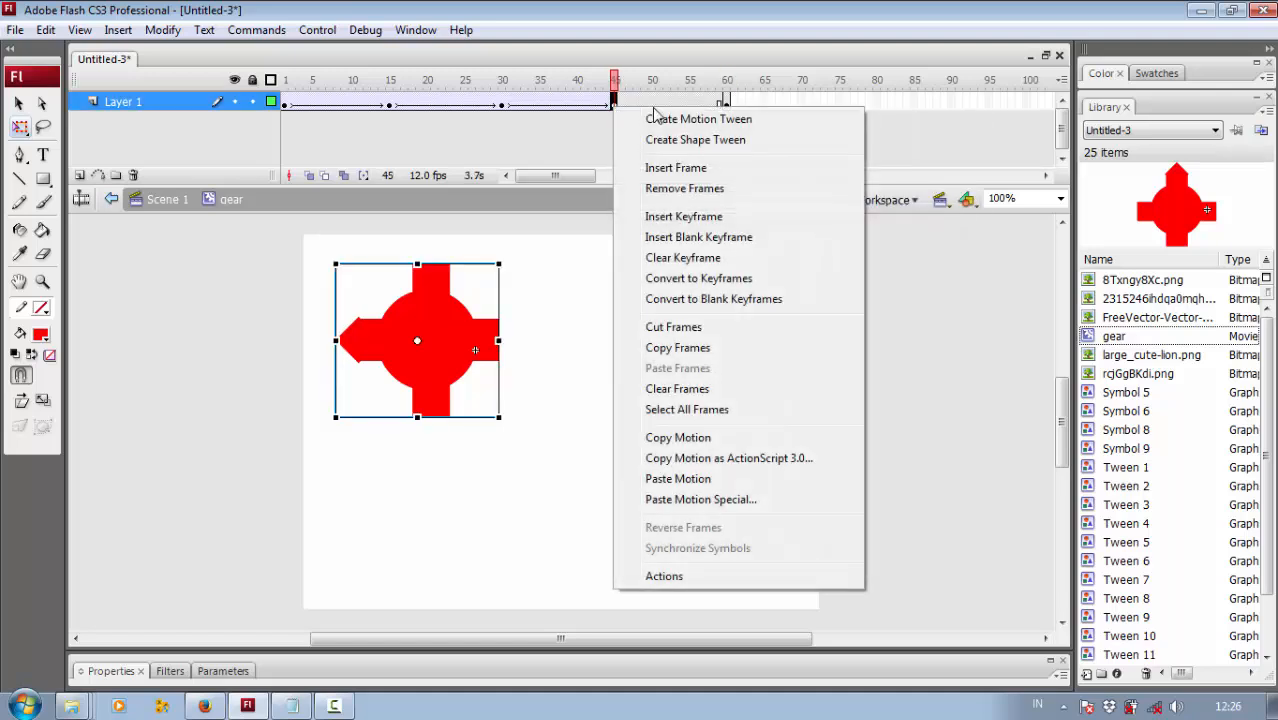
pyautogui.click(718, 115)
pyautogui.click(725, 106)
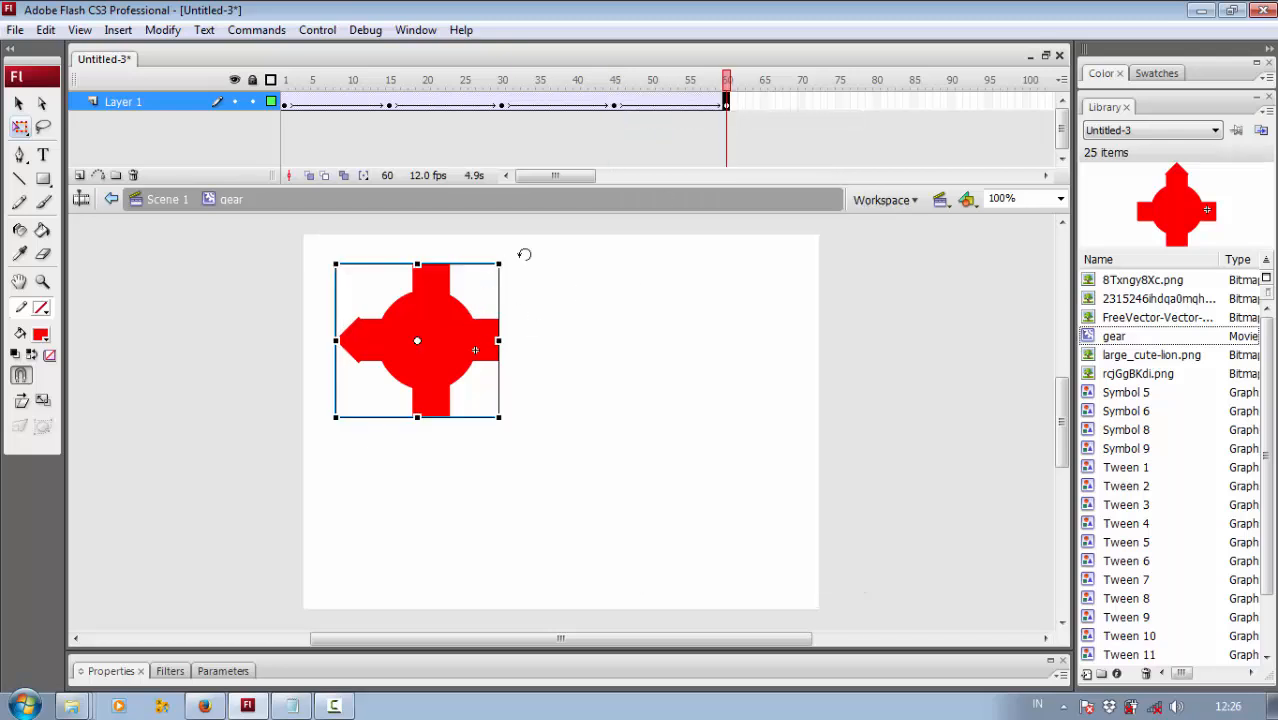
pyautogui.moveTo(520, 257); pyautogui.dragTo(530, 420)
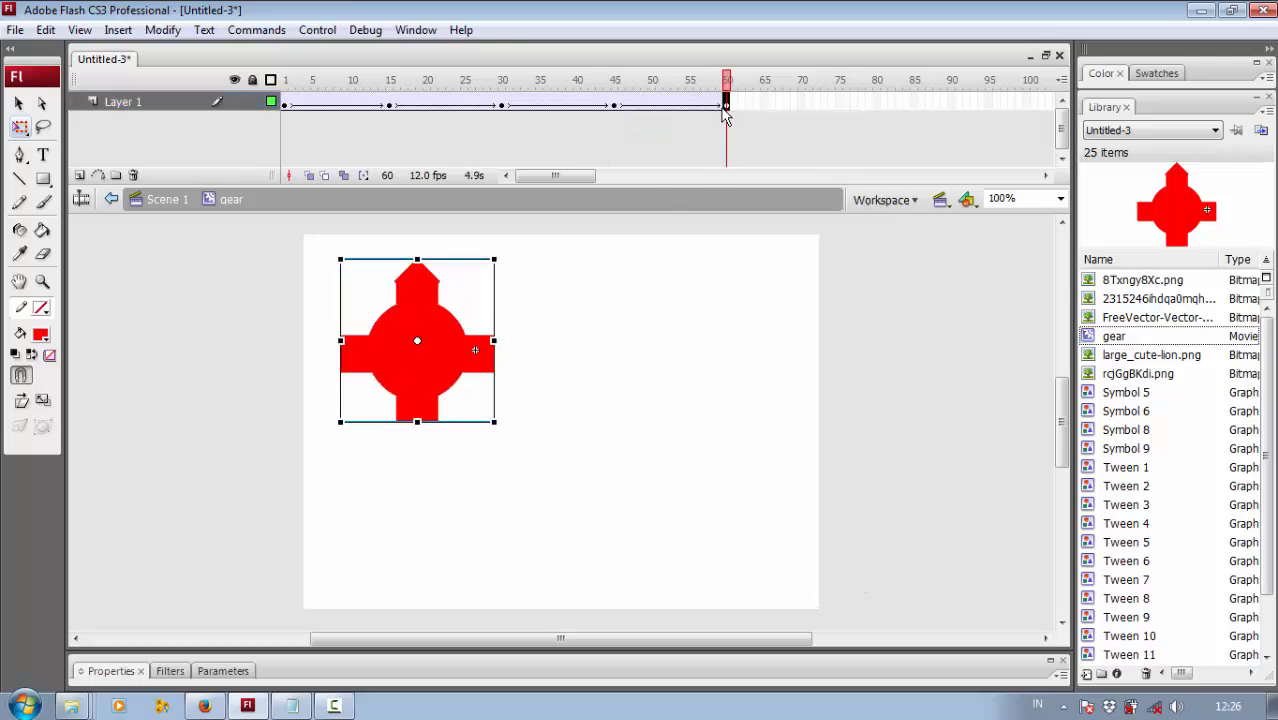
# Step: Play the gear clip's rotation from frame 1
pyautogui.moveTo(730, 85); pyautogui.dragTo(285, 80)
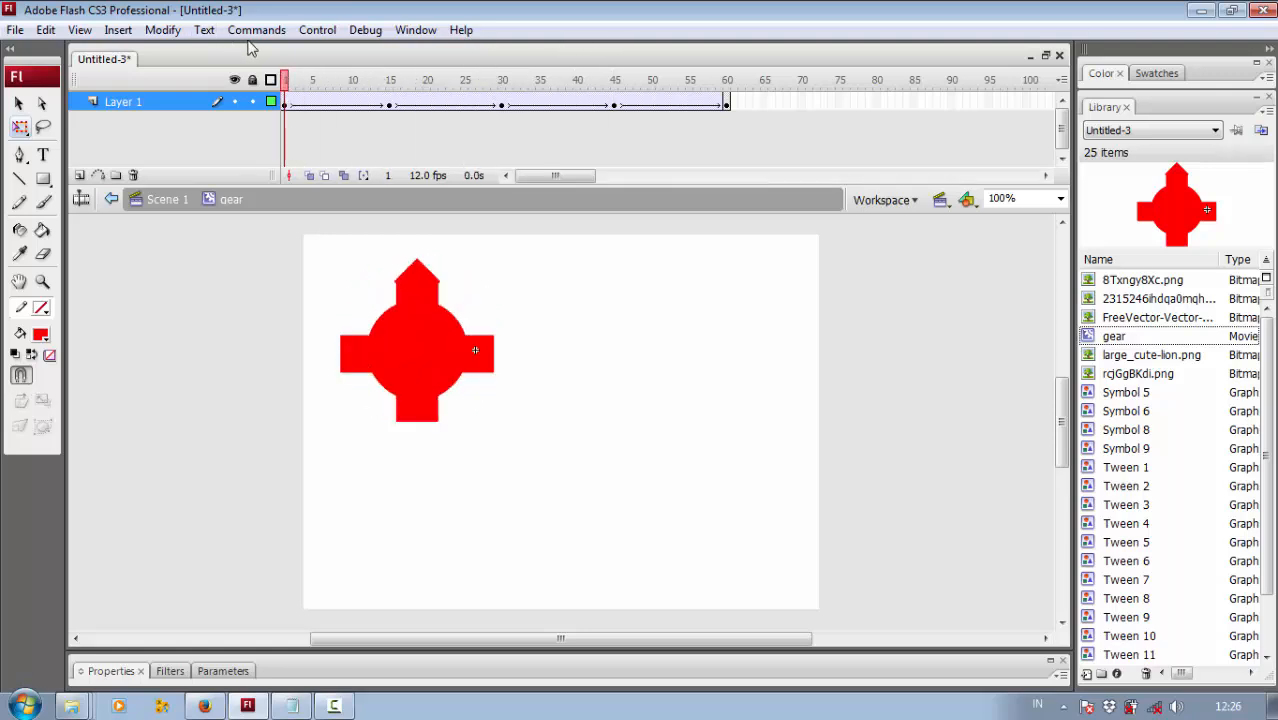
pyautogui.press('Return')
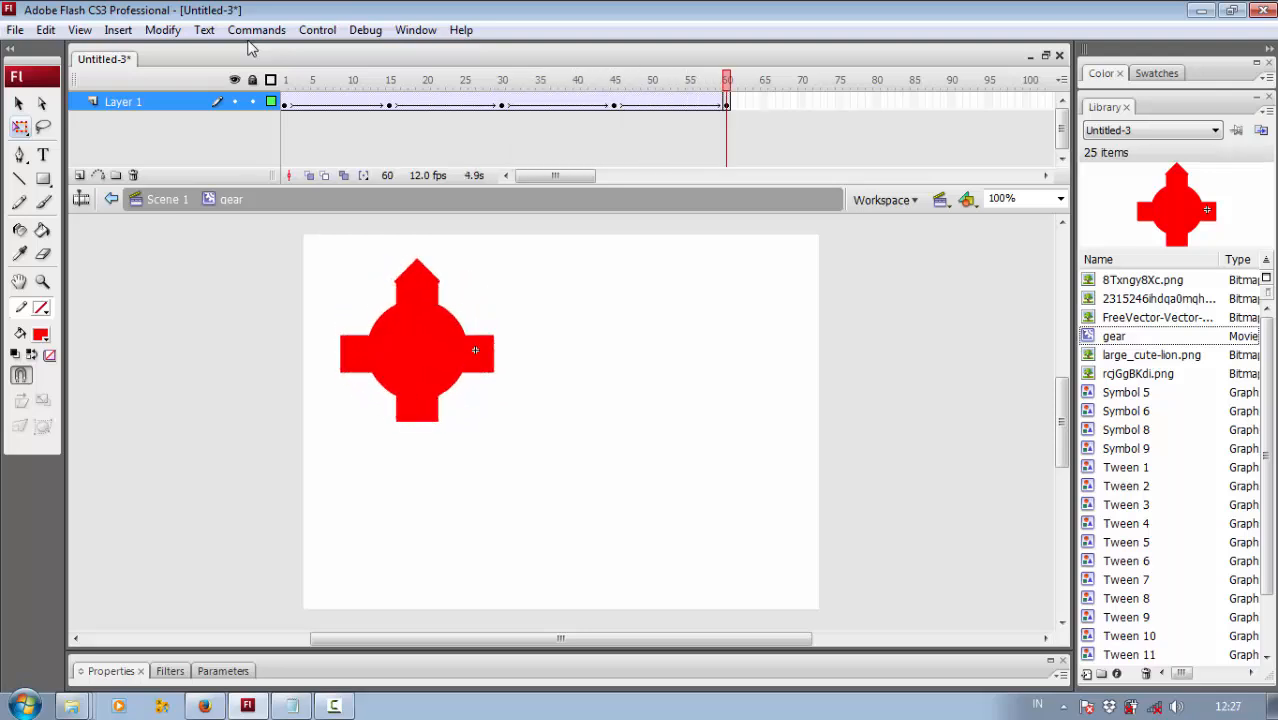
# Step: Return to Scene 1 and extend the movieclip layer to frame 120 with an inserted frame
pyautogui.click(174, 203)
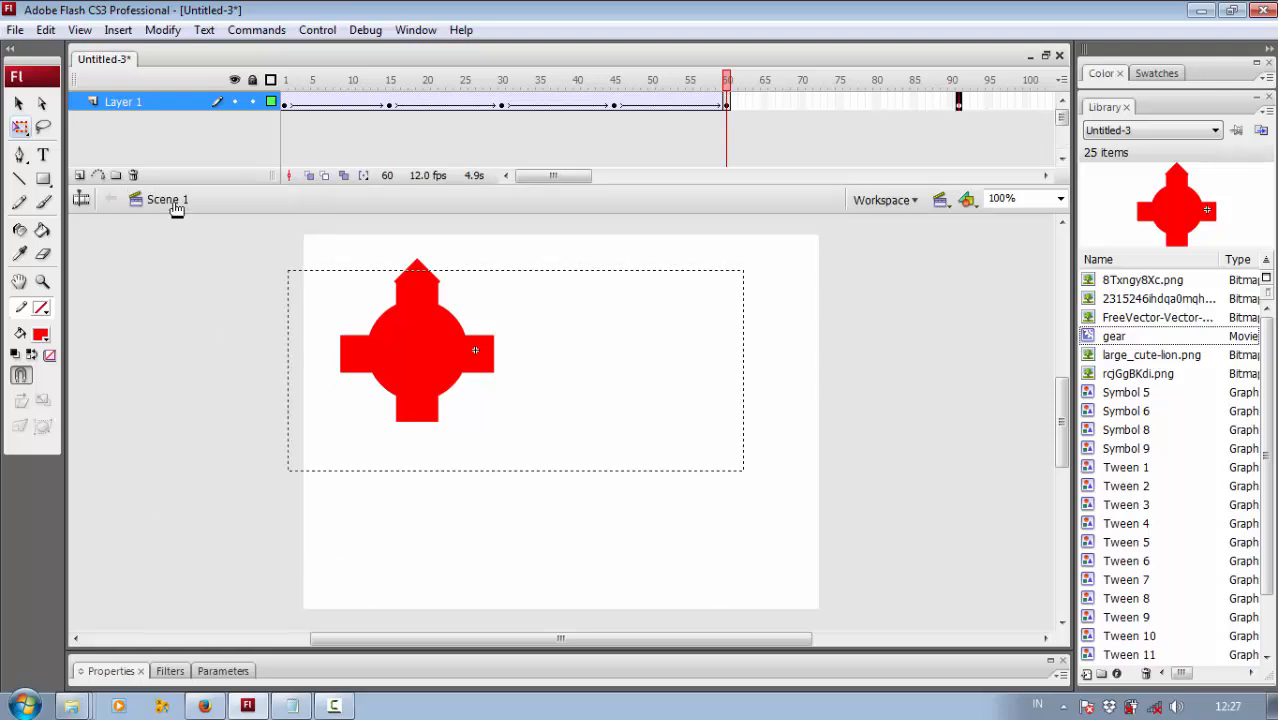
pyautogui.moveTo(560, 176); pyautogui.dragTo(601, 176)
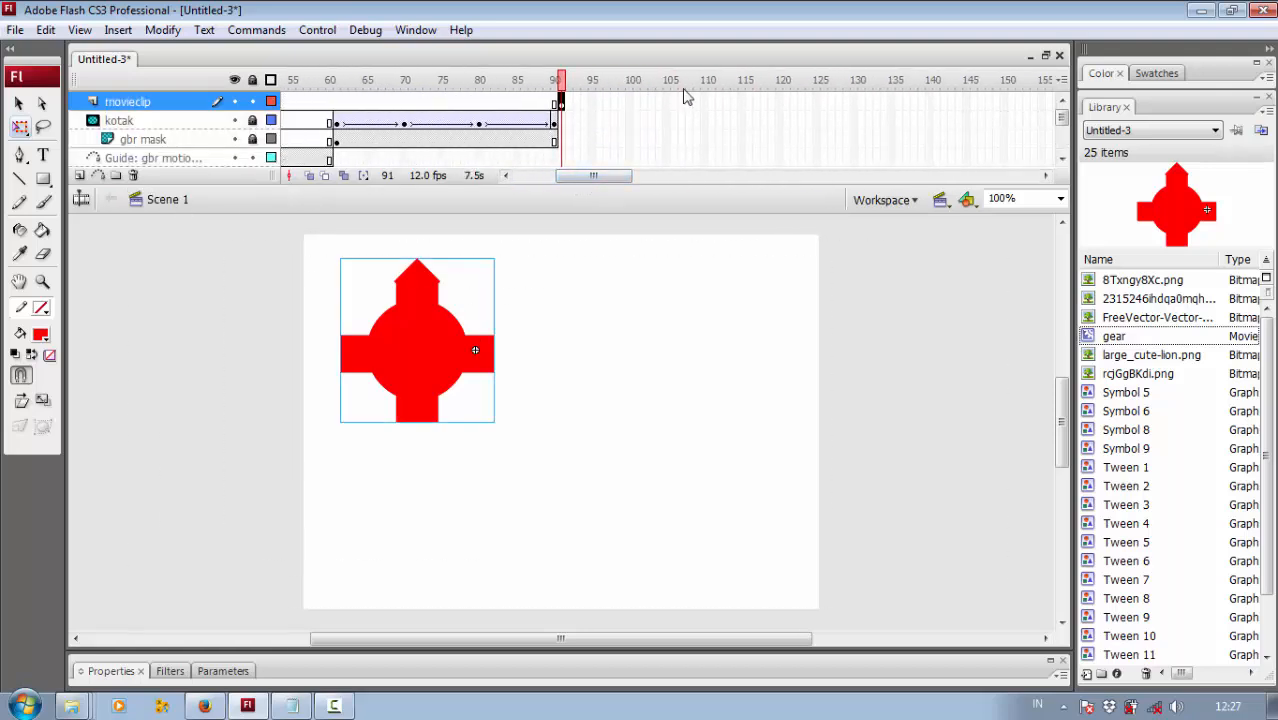
pyautogui.click(779, 101)
pyautogui.rightClick(779, 101)
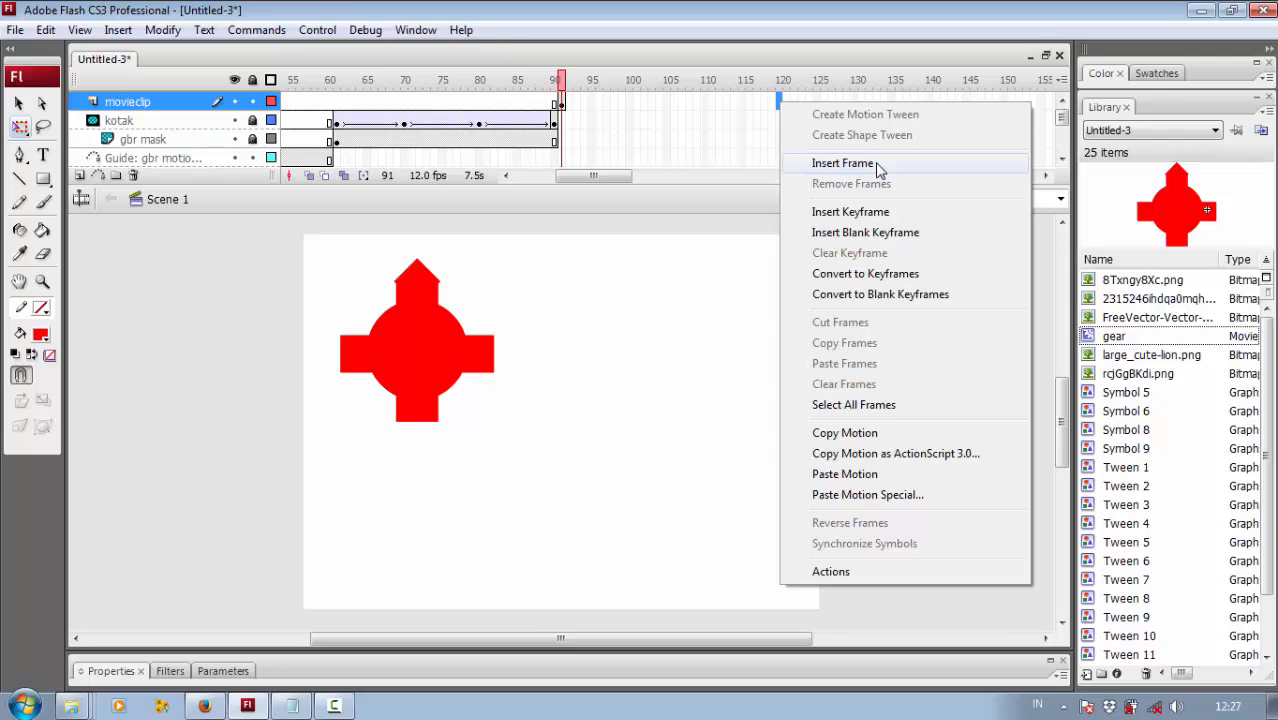
pyautogui.click(843, 163)
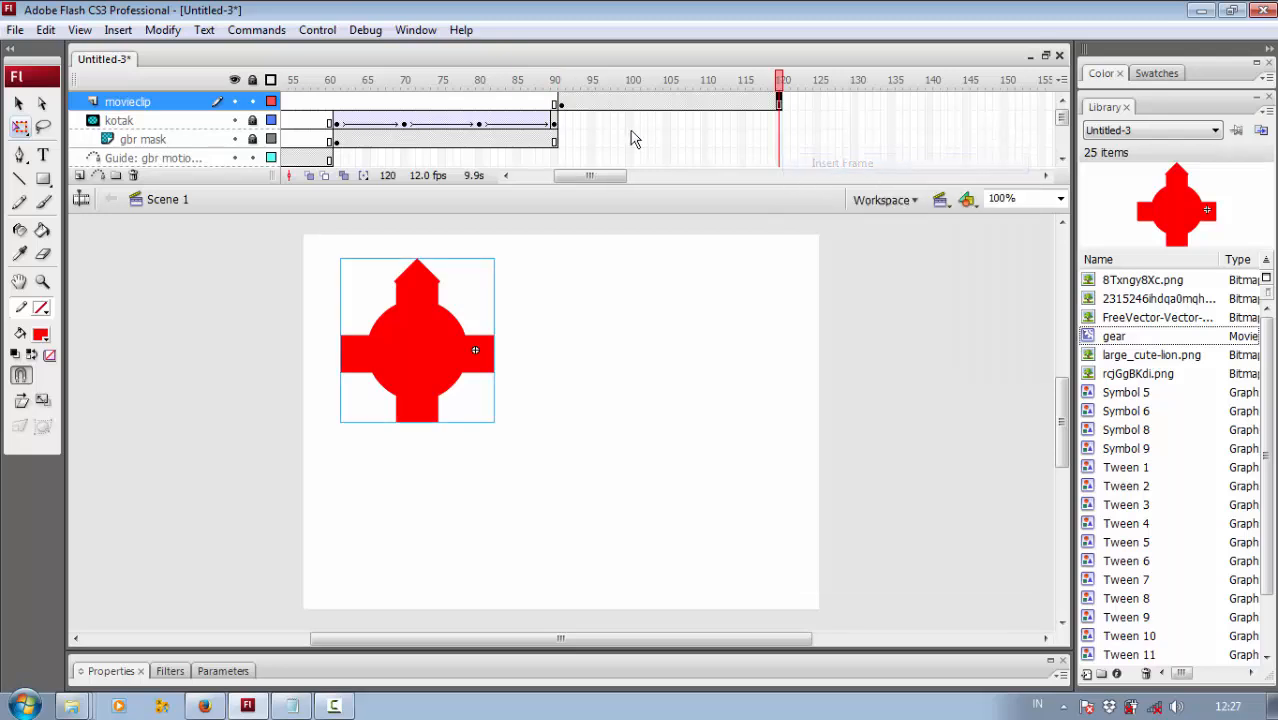
# Step: Play the timeline from frame 91, test the movie in the preview player, and close the preview
pyautogui.click(564, 88)
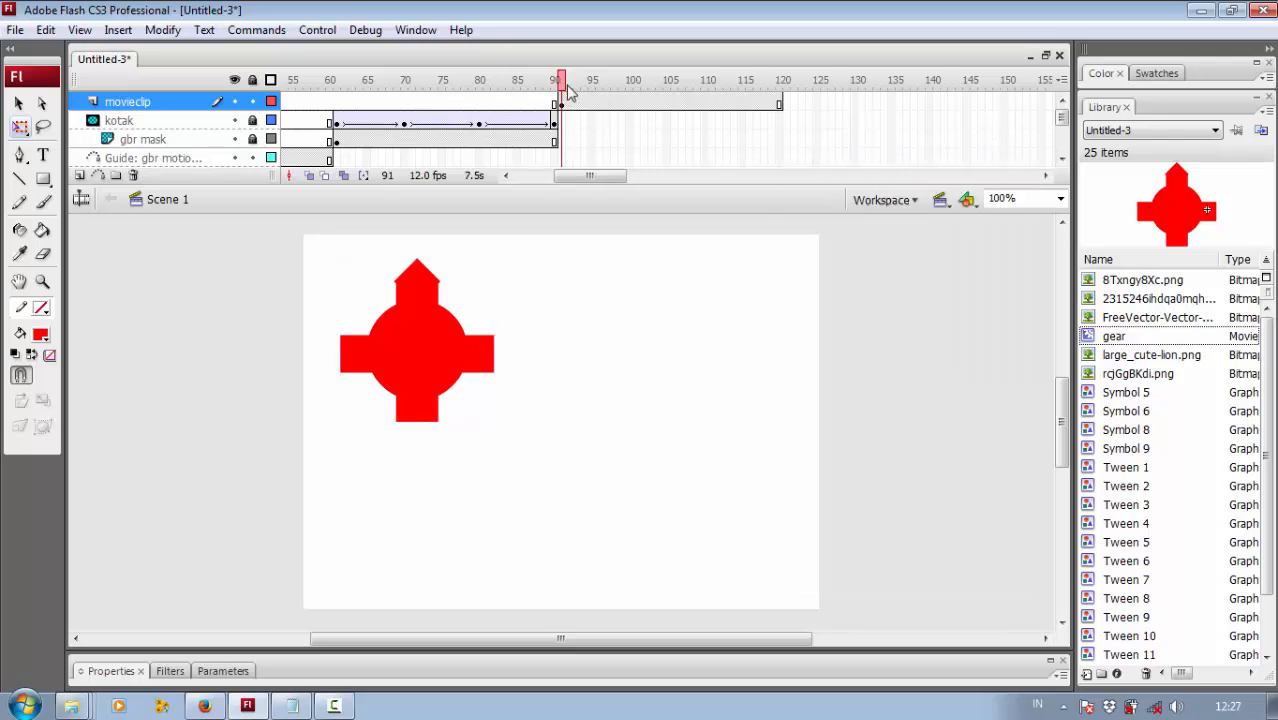
pyautogui.press('Return')
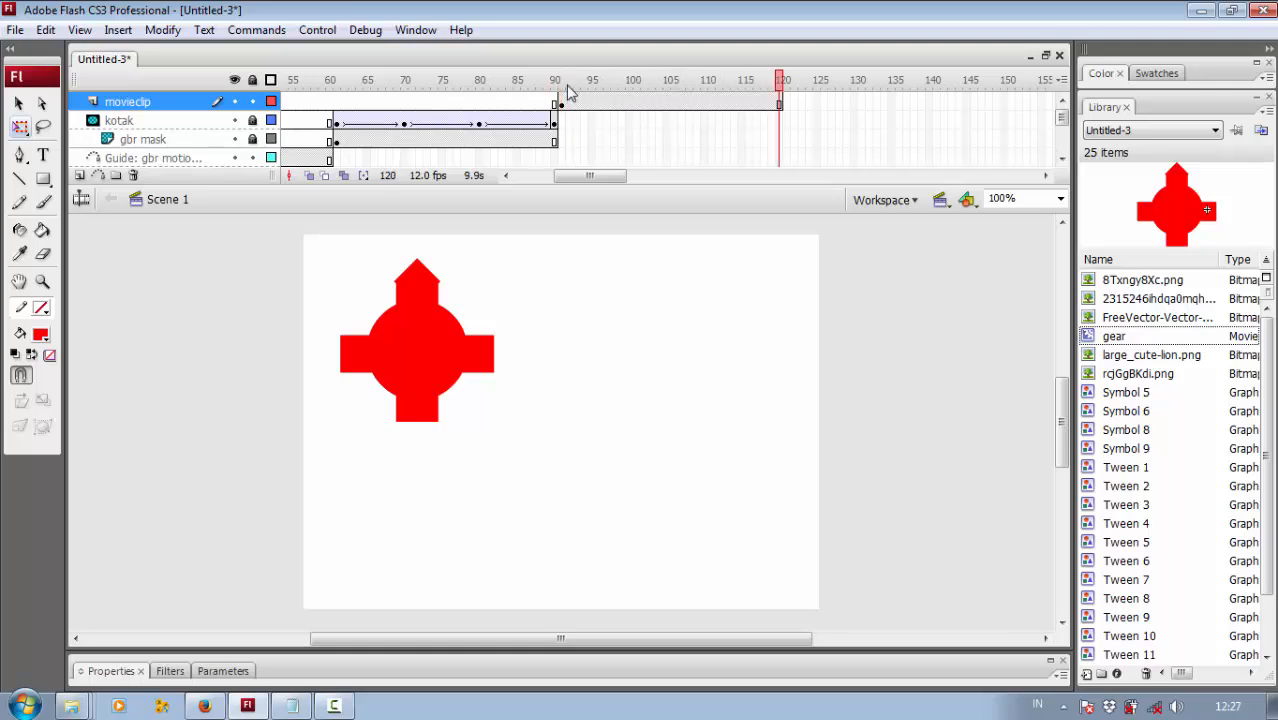
pyautogui.hotkey('ctrl', 'Return')
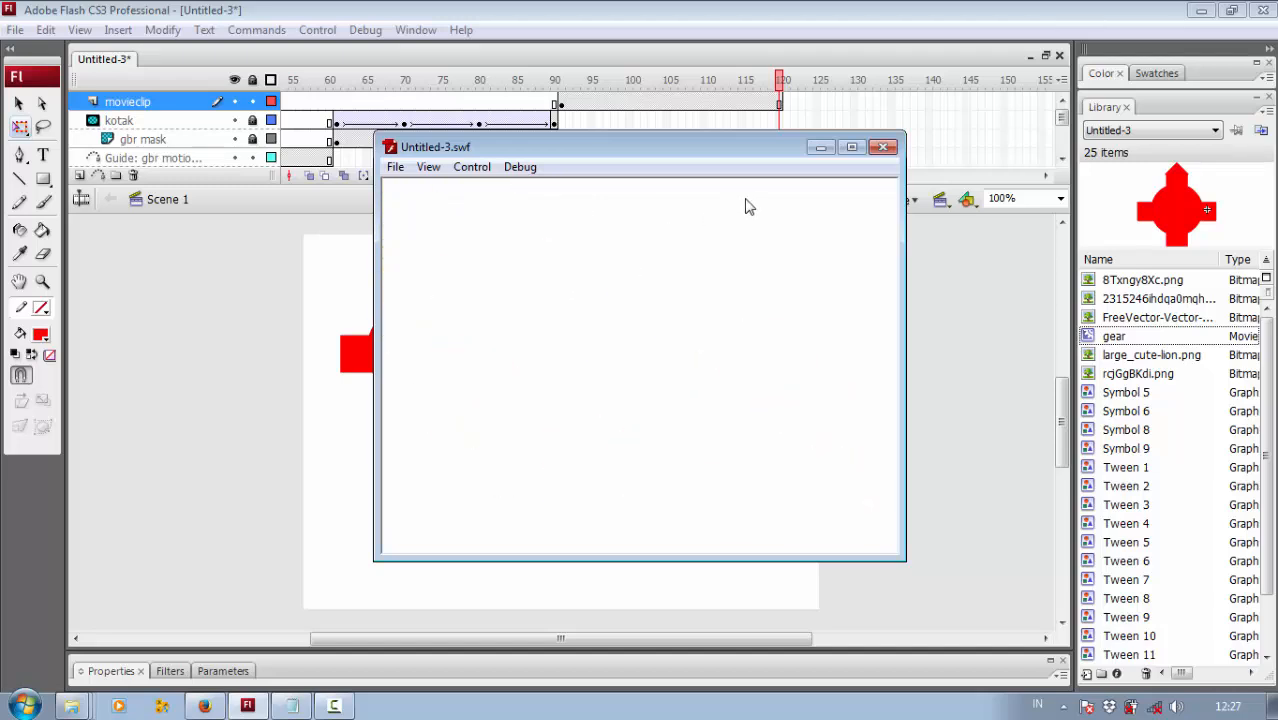
pyautogui.click(882, 147)
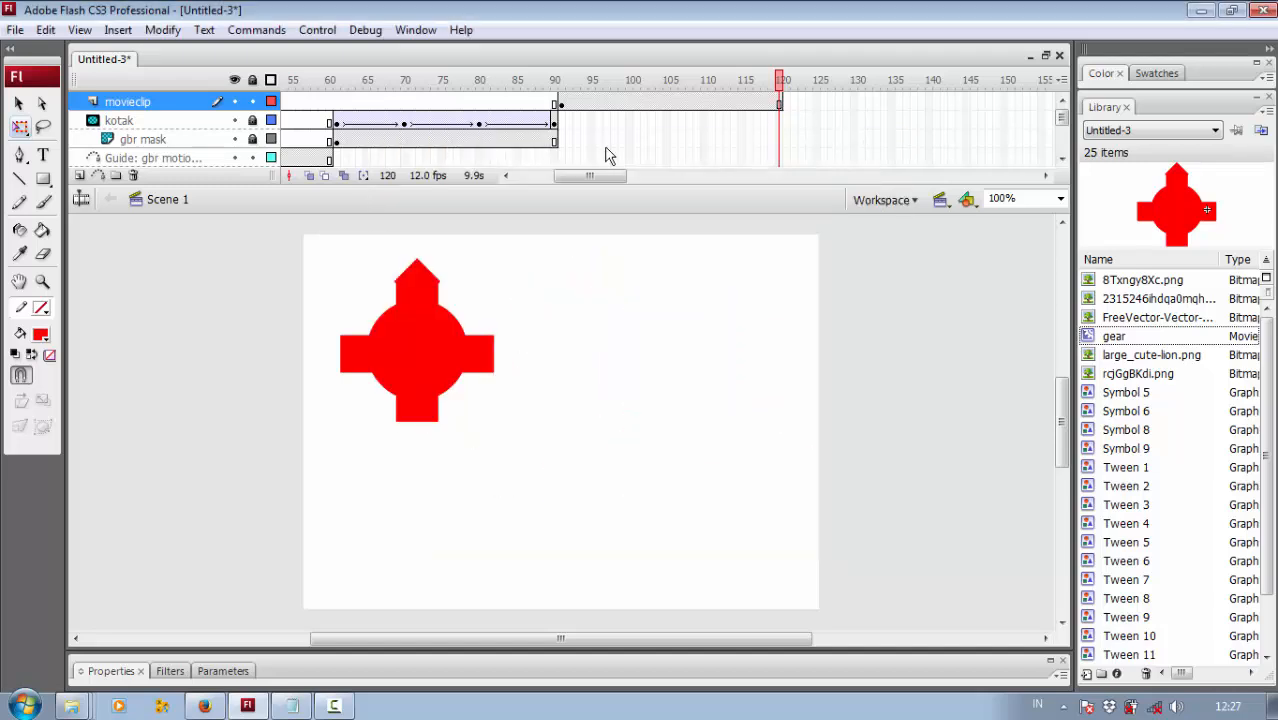
# Step: Extend the movieclip layer to frame 160 with an inserted frame
pyautogui.moveTo(591, 177); pyautogui.dragTo(599, 178)
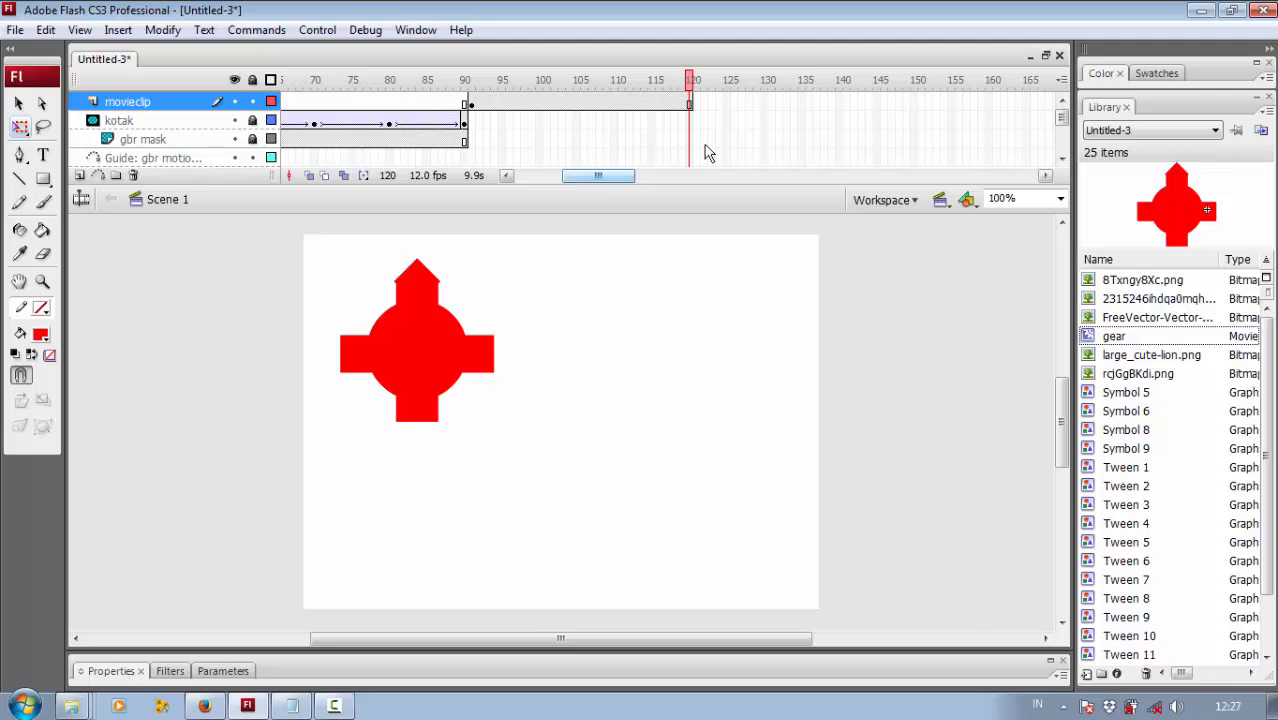
pyautogui.rightClick(993, 105)
pyautogui.click(1035, 157)
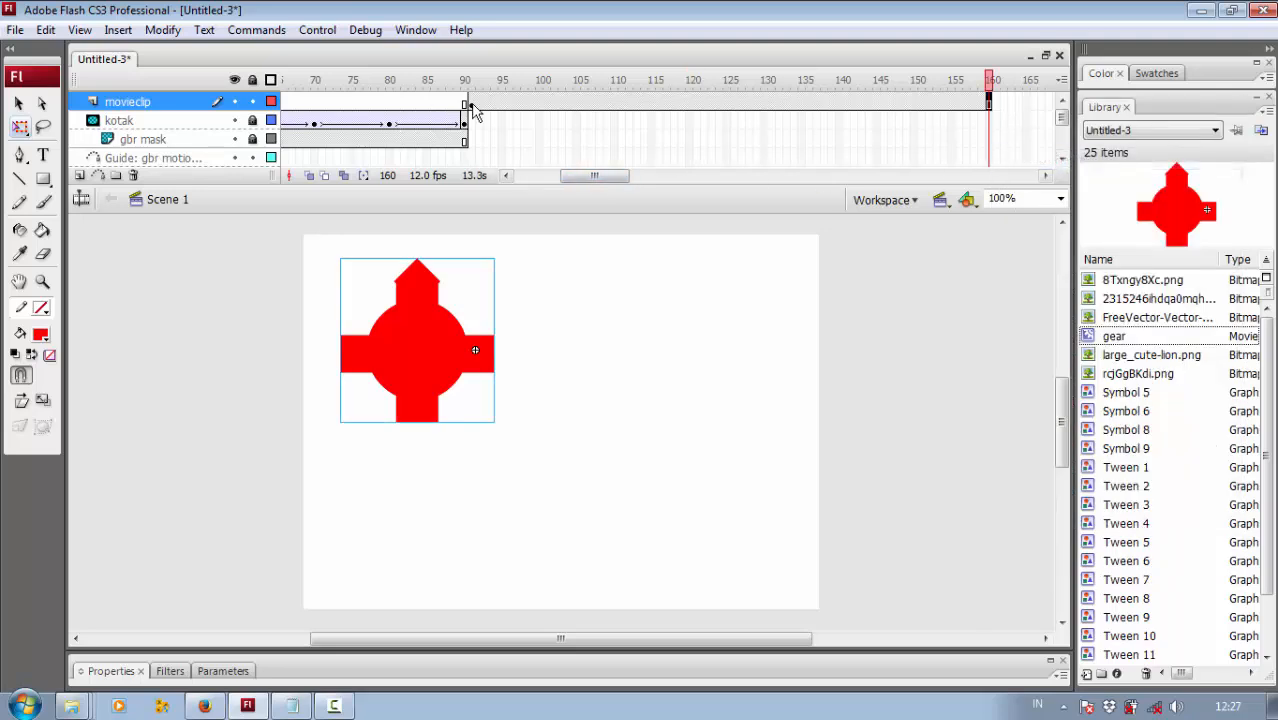
# Step: Duplicate the gear instance at frame 91 of the movieclip layer, placing the copy to the right of the original
pyautogui.click(471, 105)
pyautogui.click(429, 339)
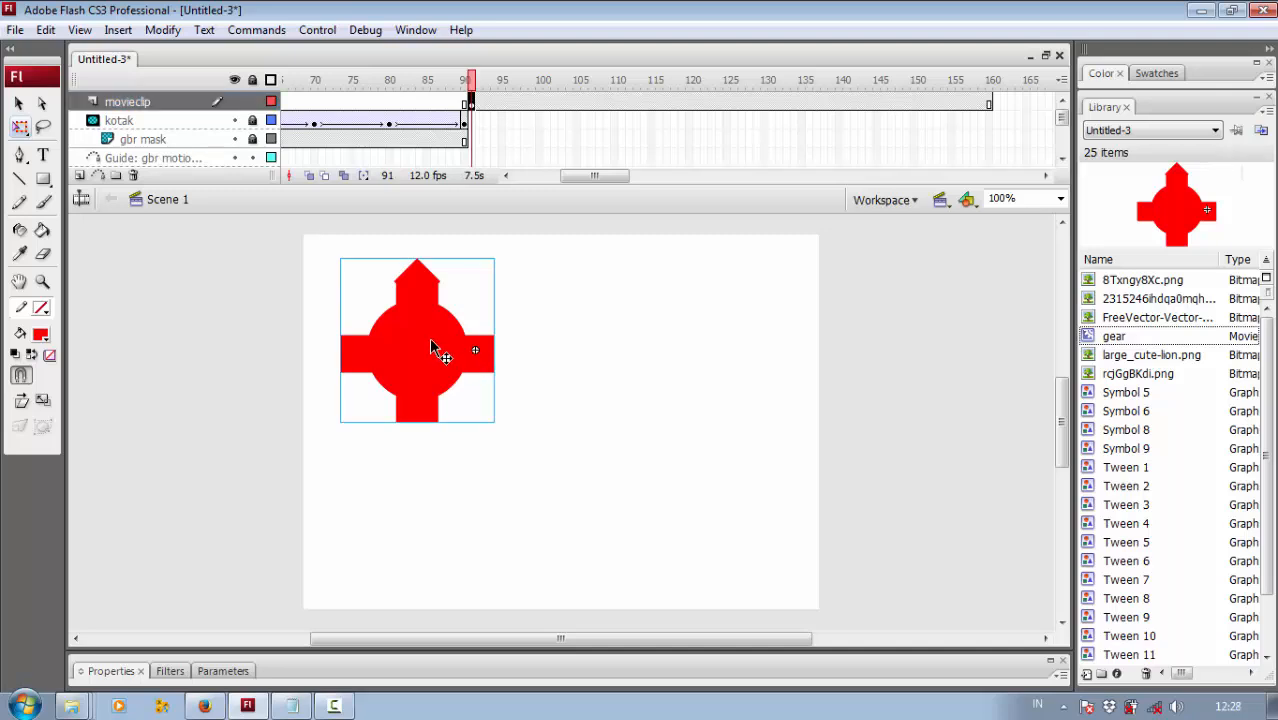
pyautogui.moveTo(431, 346); pyautogui.dragTo(614, 370)
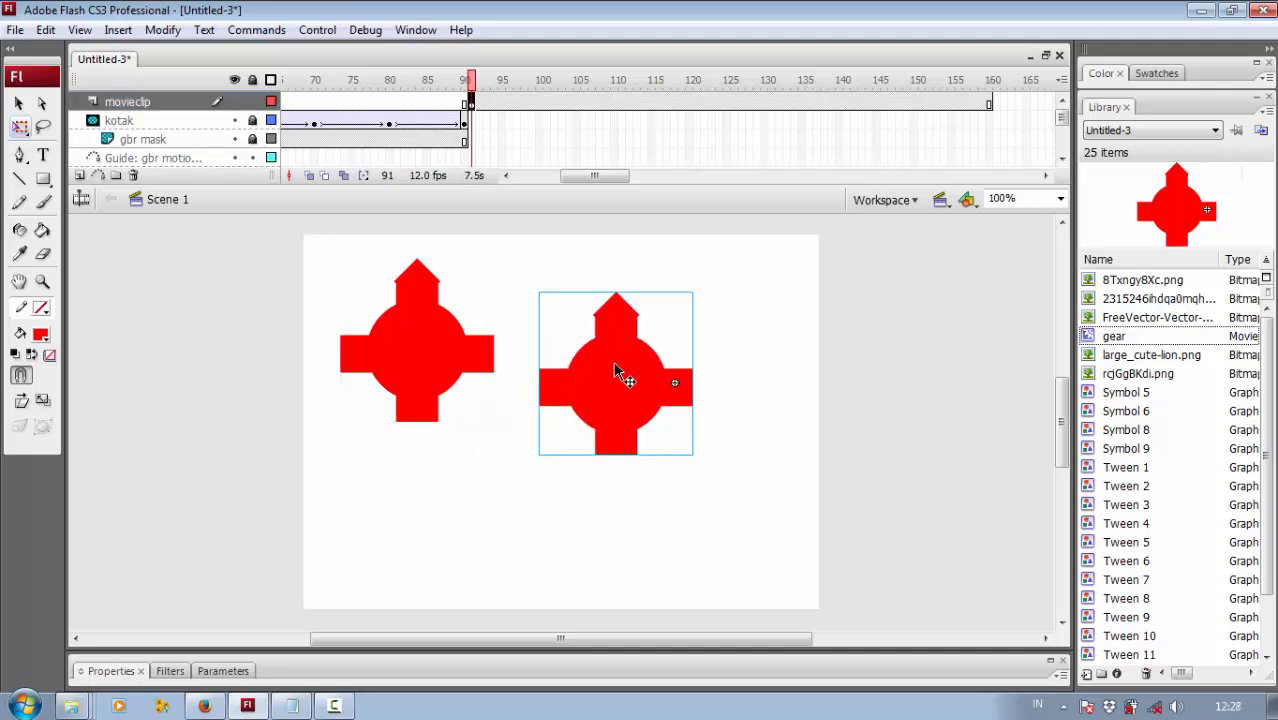
# Step: Shrink and rotate the gear copy, and position a second, smaller tilted copy between it and the original gear
pyautogui.rightClick(626, 369)
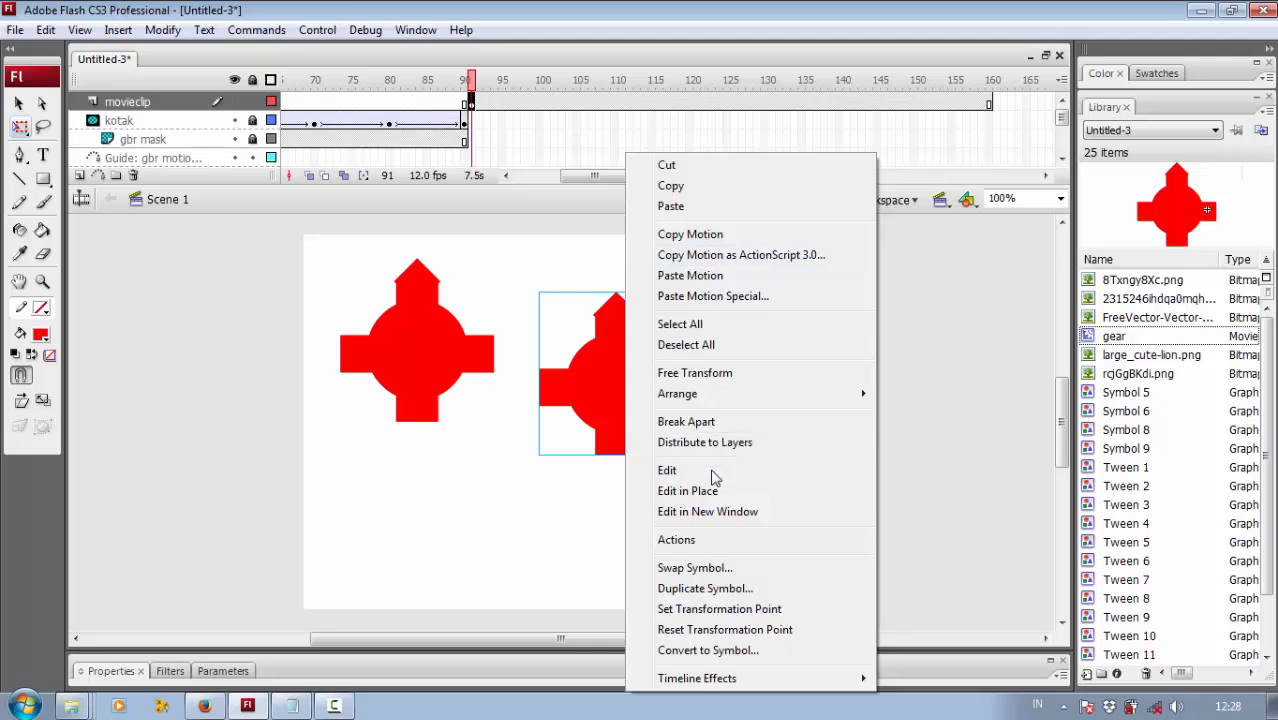
pyautogui.click(711, 373)
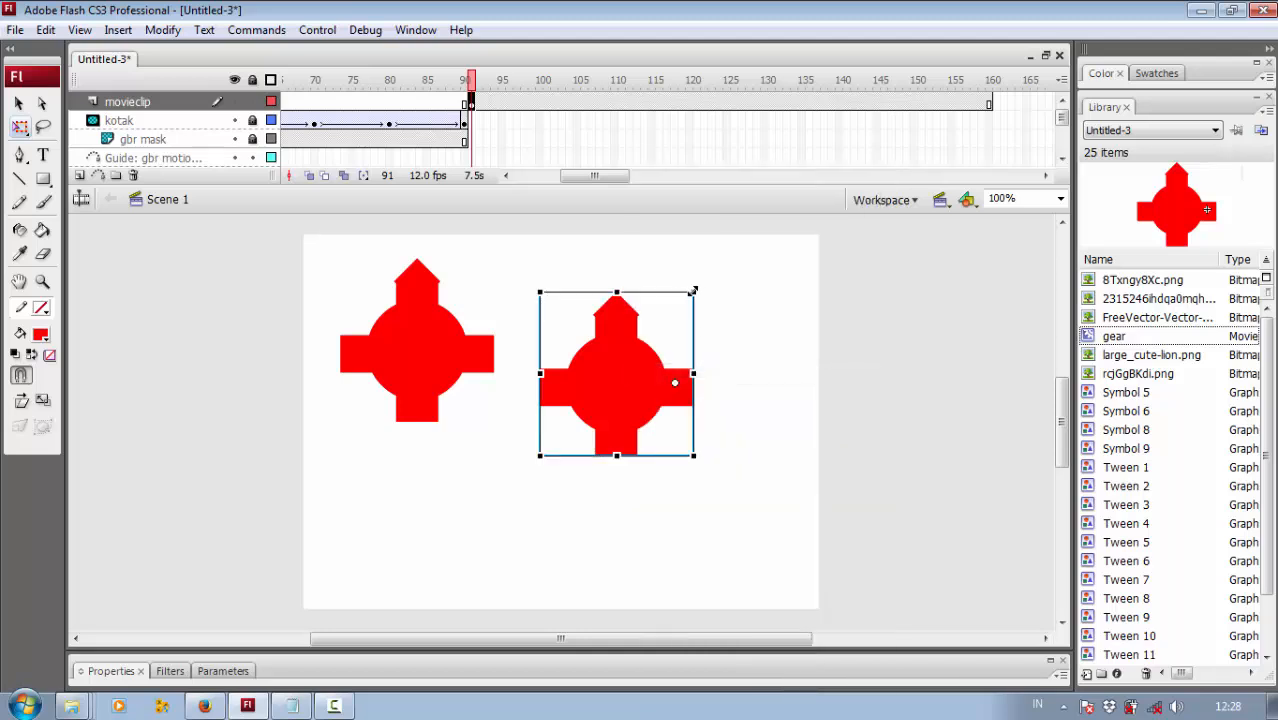
pyautogui.moveTo(692, 290); pyautogui.dragTo(684, 412)
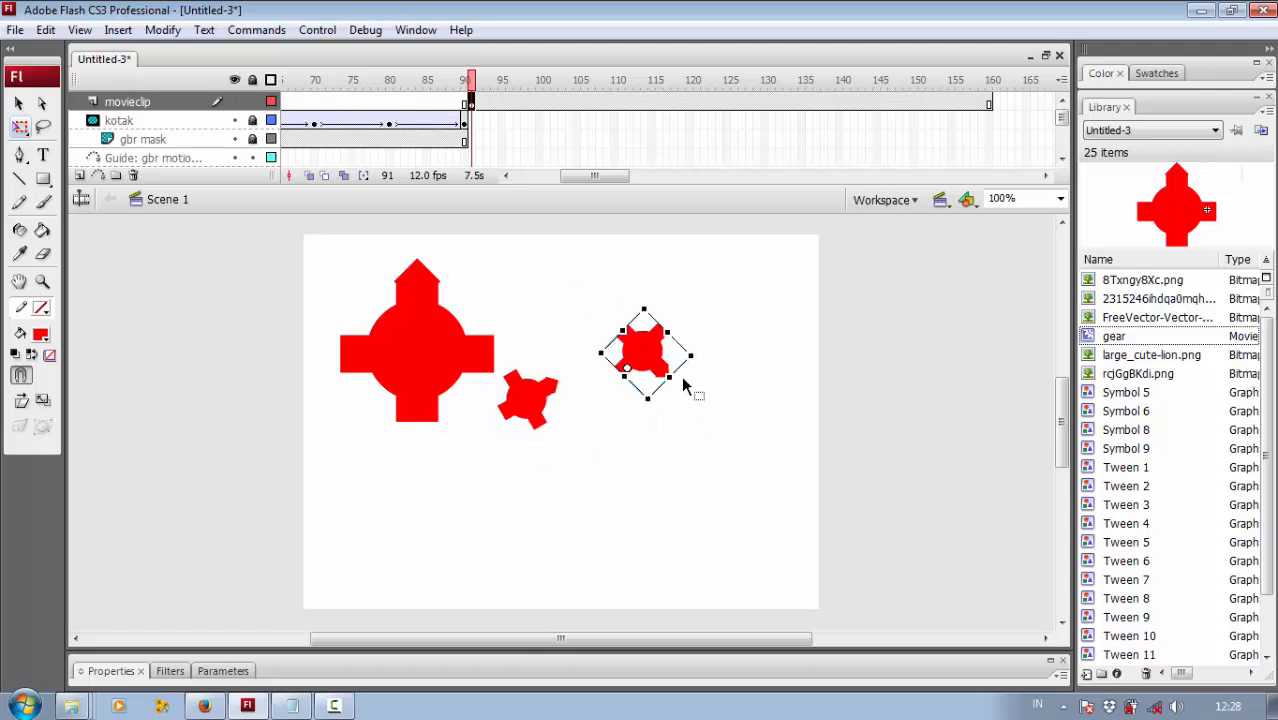
pyautogui.moveTo(691, 356); pyautogui.dragTo(641, 346)
pyautogui.moveTo(538, 402); pyautogui.dragTo(556, 400)
pyautogui.press('v')
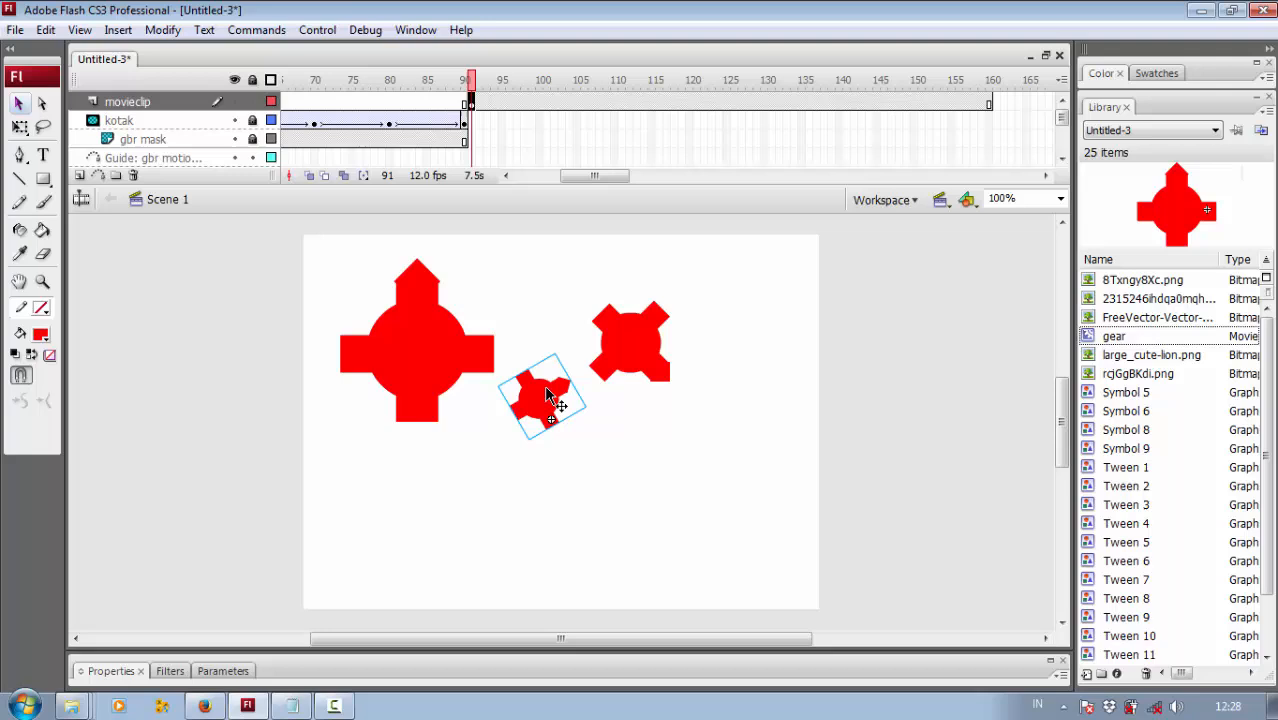
pyautogui.click(714, 312)
# Step: Test the whole movie with the three gears in the preview player and close the preview
pyautogui.hotkey('ctrl', 'Return')
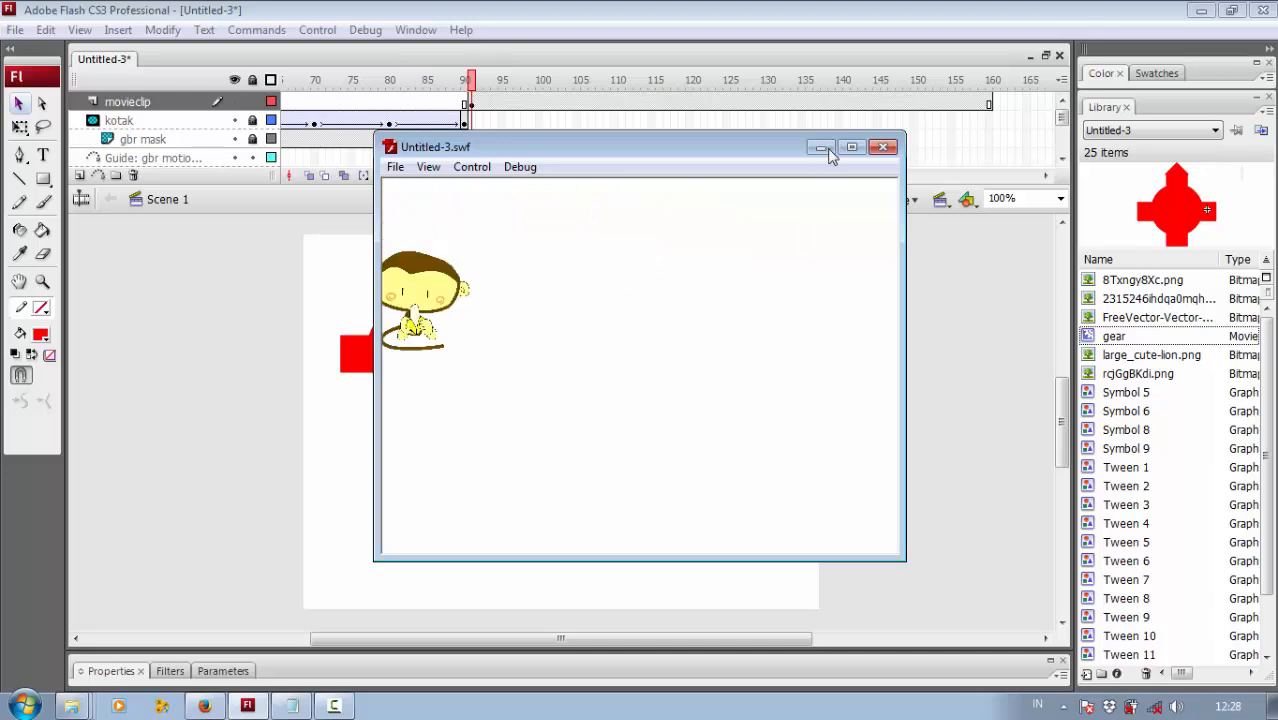
pyautogui.click(883, 147)
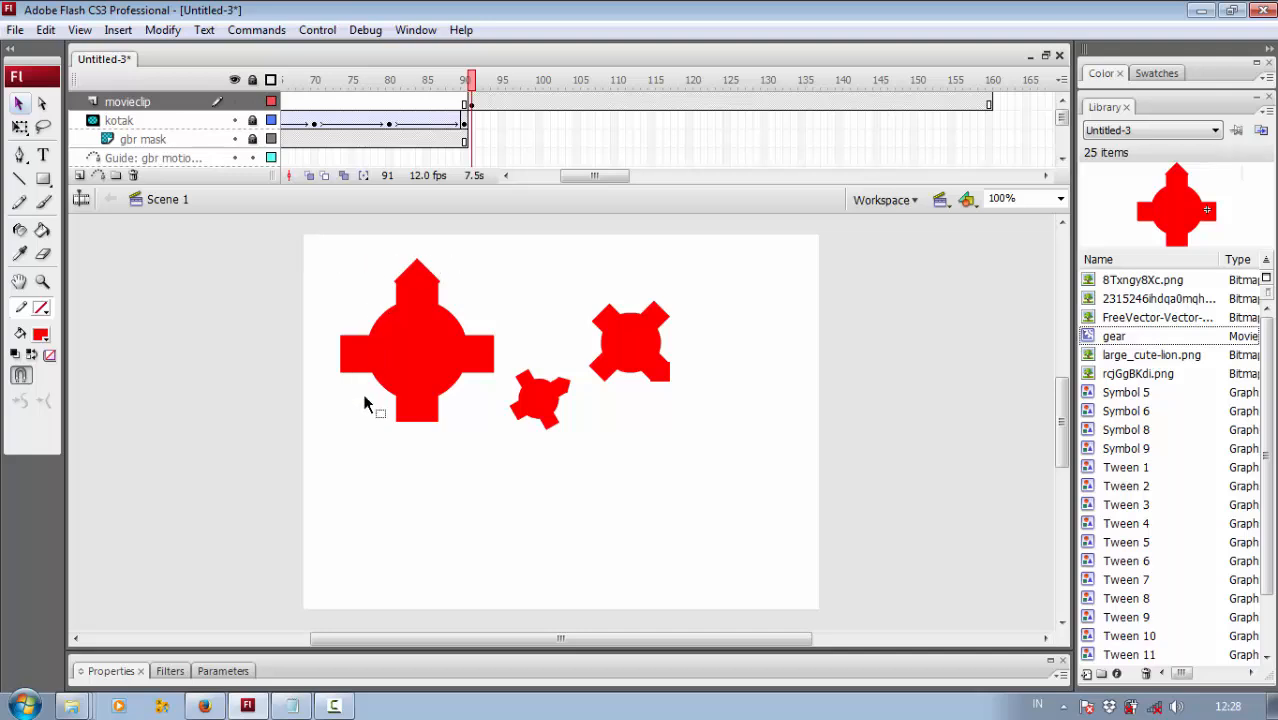
pyautogui.click(336, 707)
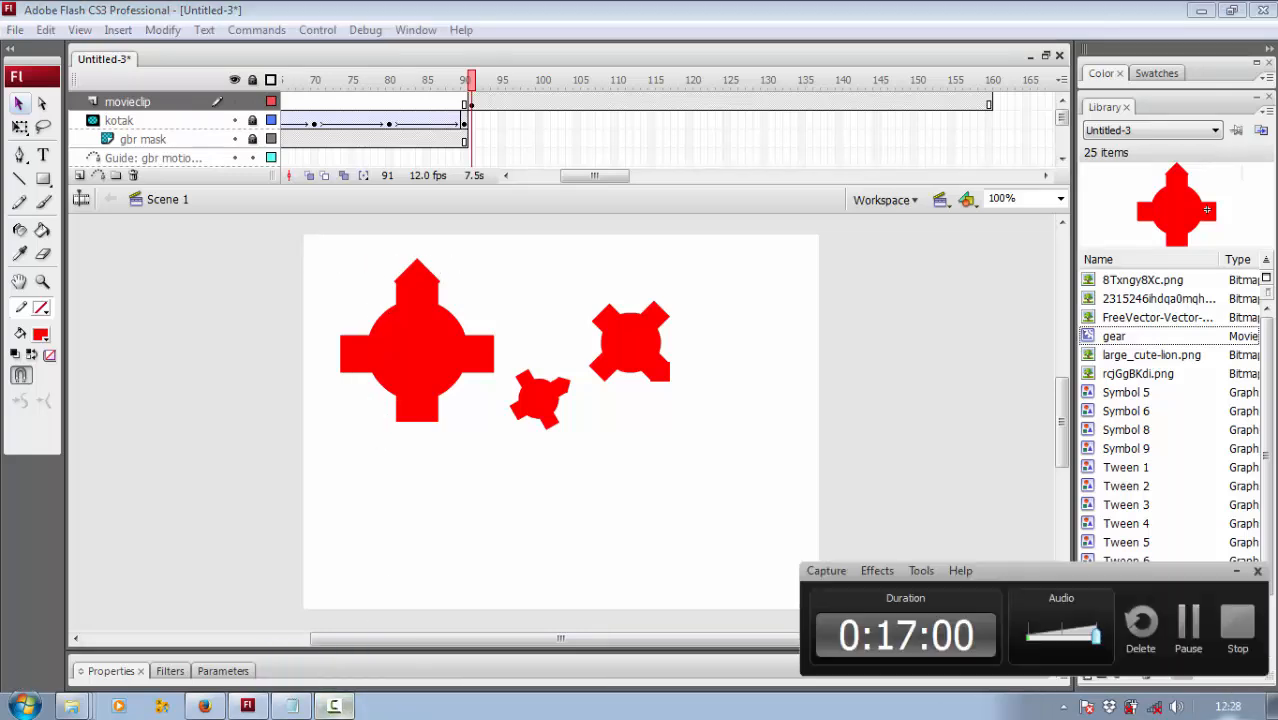